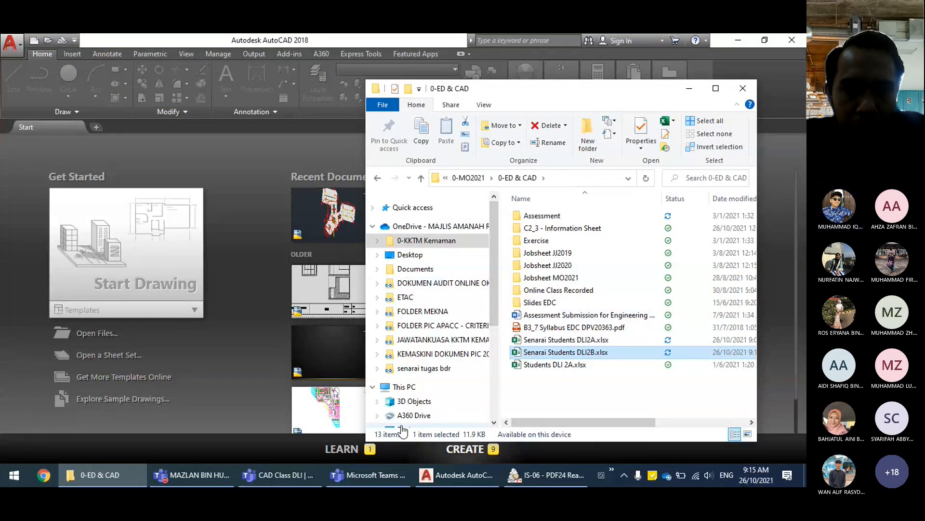
Step: Close the 0-ED & CAD folder window to return to the AutoCAD start page
click(229, 44)
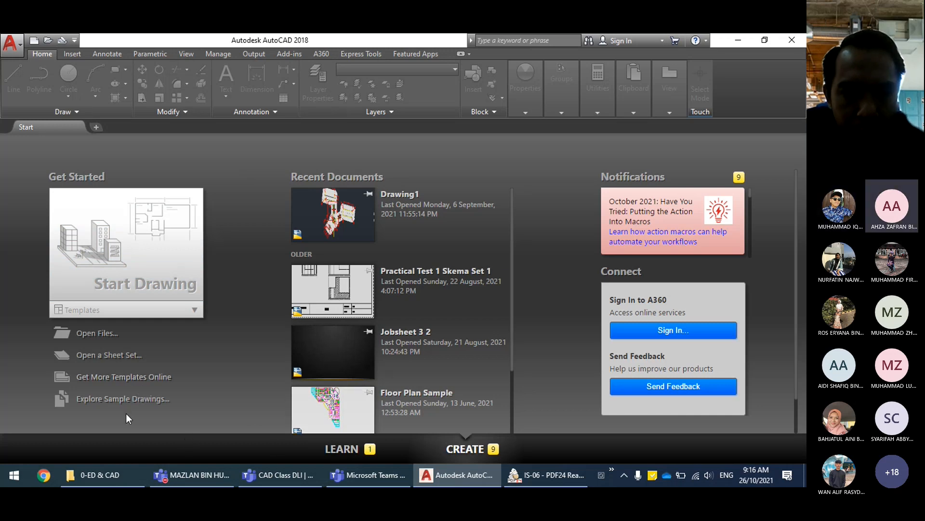
click(117, 475)
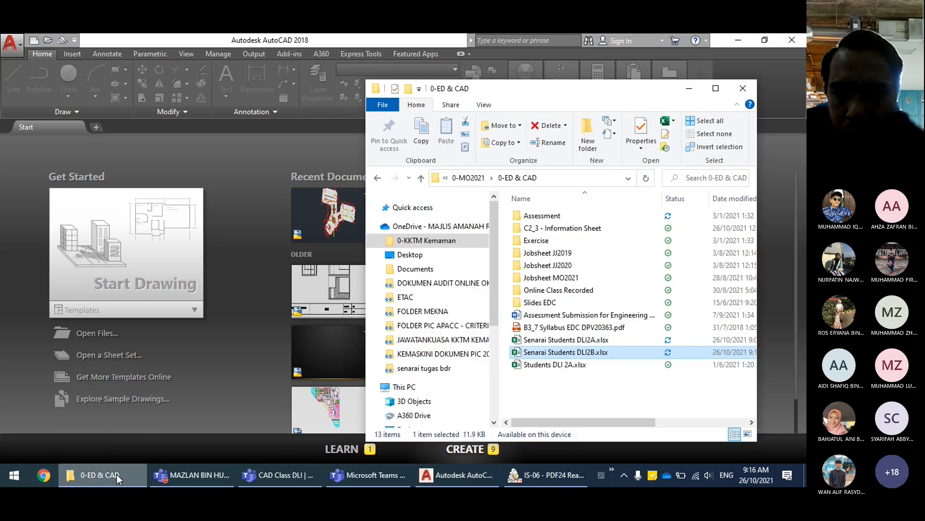
click(743, 88)
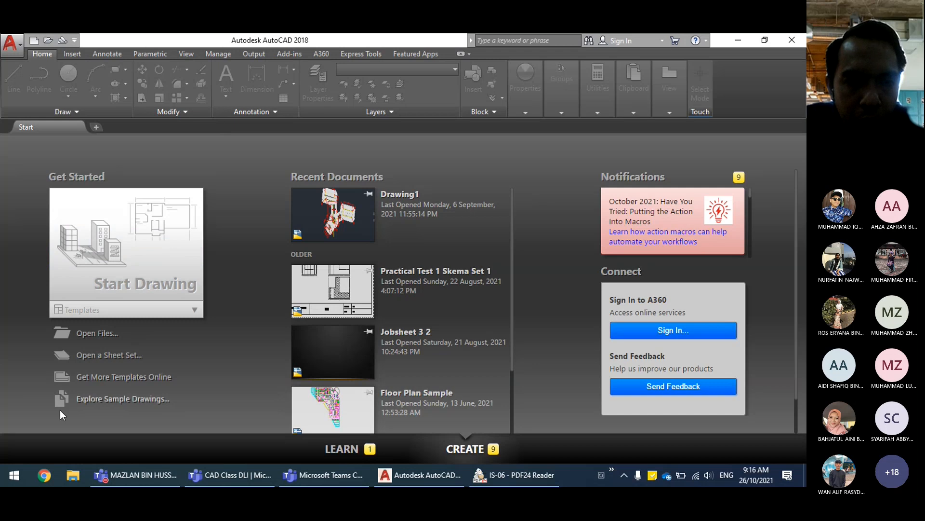
click(13, 475)
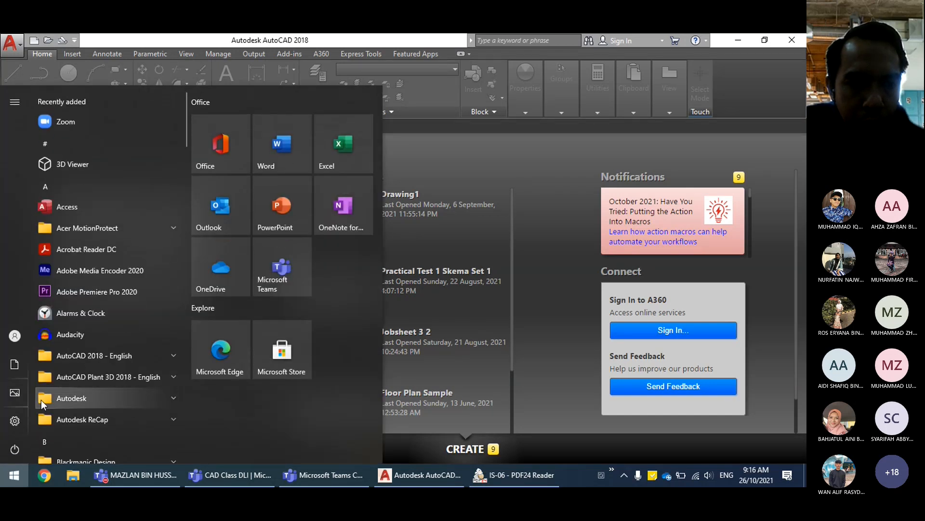
click(115, 355)
scroll(108, 410, down, 1)
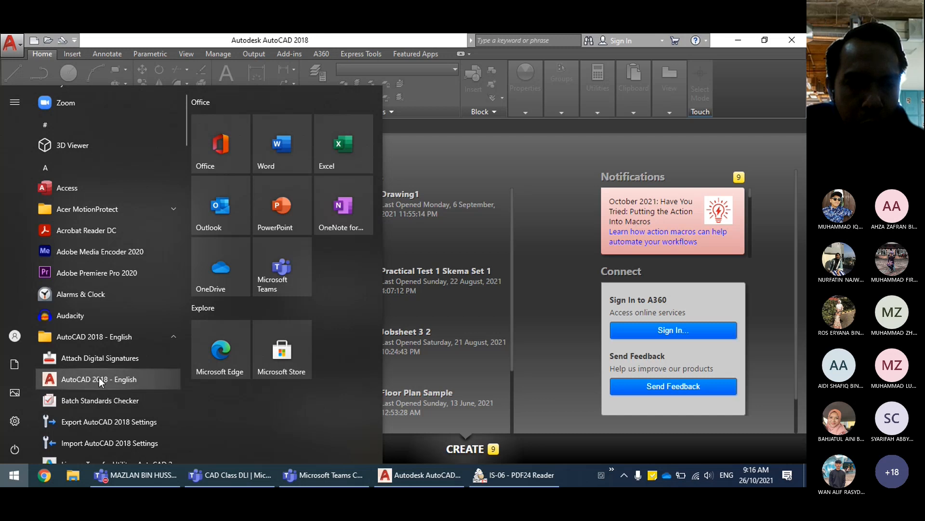
click(329, 39)
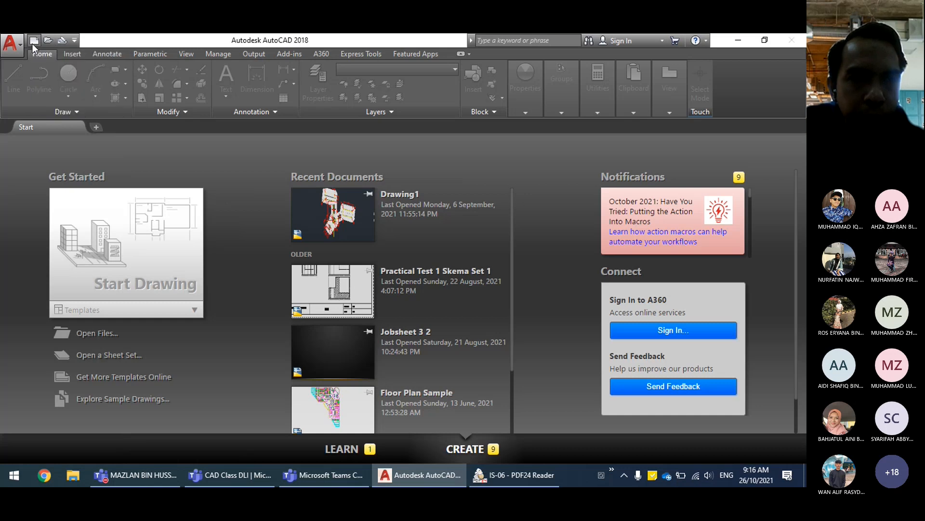
Step: Create a new drawing without a template, using metric units
click(32, 43)
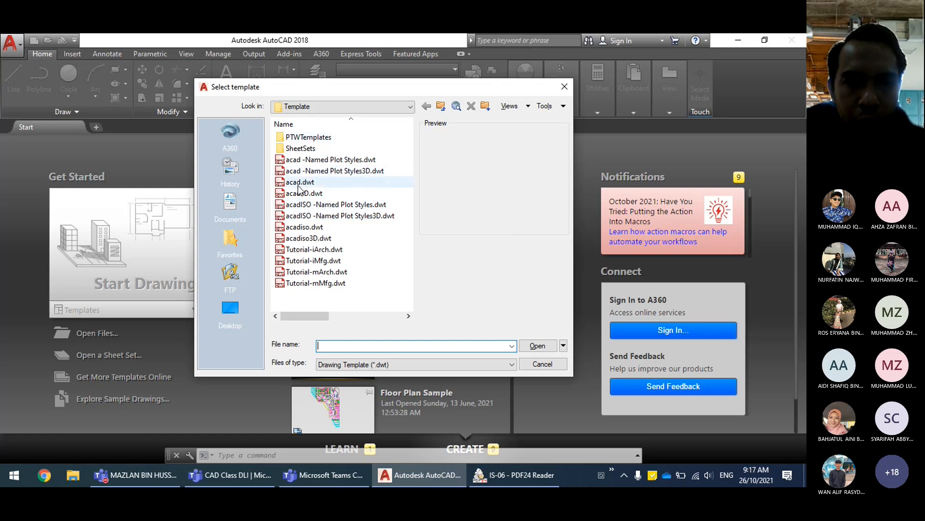
click(328, 182)
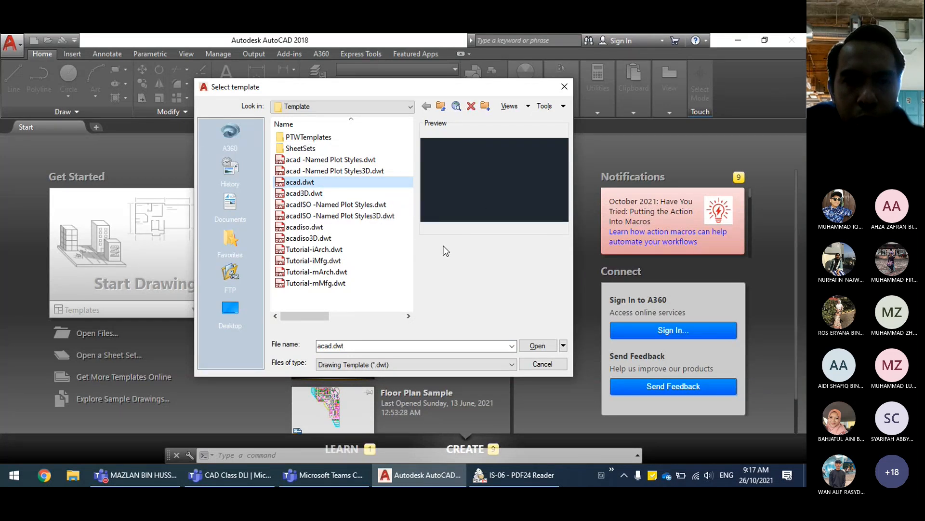
click(359, 181)
click(361, 181)
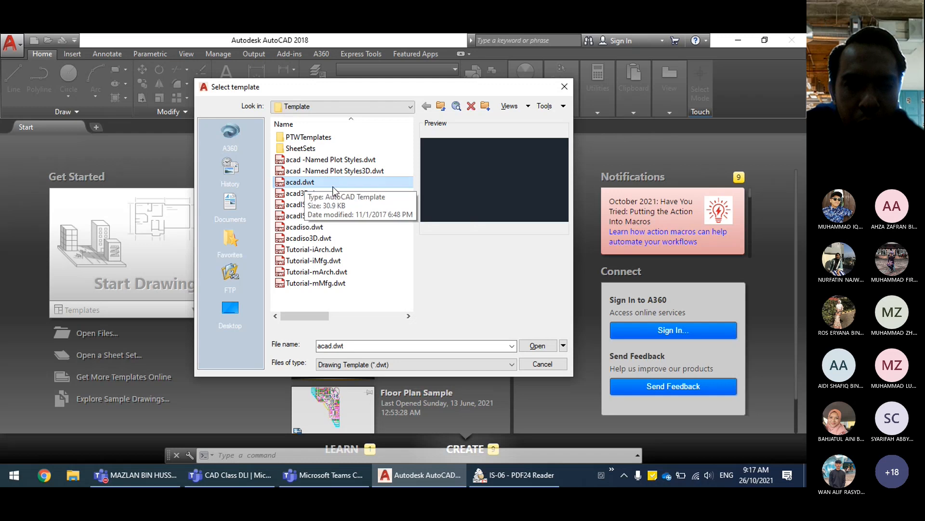
click(563, 346)
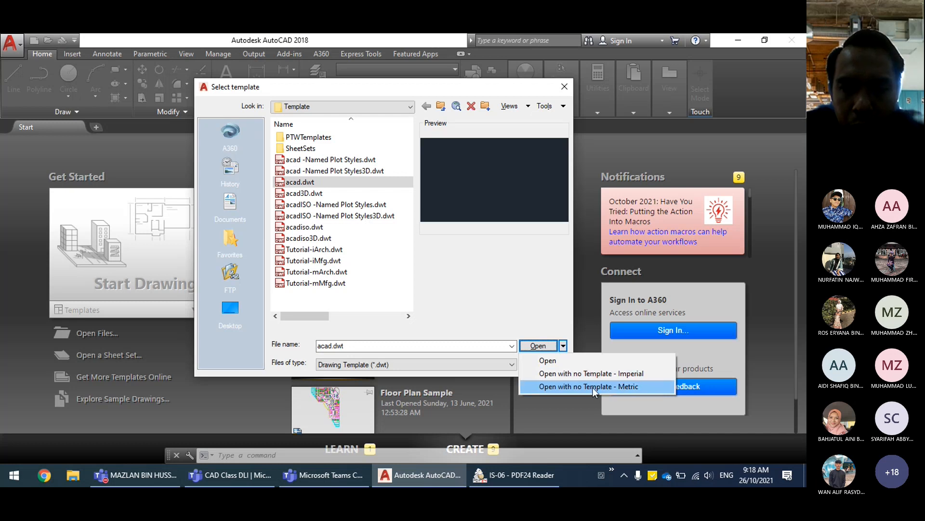
click(609, 386)
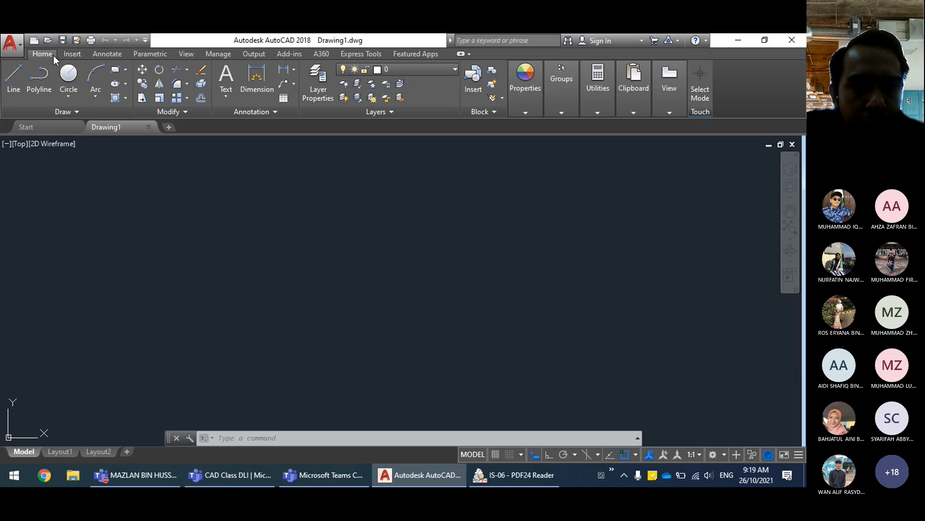
Step: Examine the Insert, Annotate, Parametric and View command sets and the drawing variants for circles, arcs, rectangles, polygons and ellipses
click(72, 54)
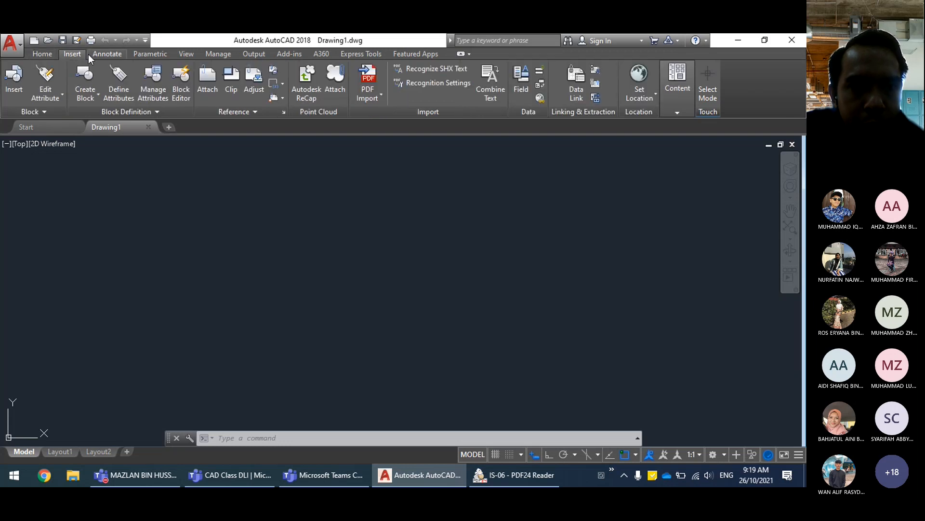
click(107, 54)
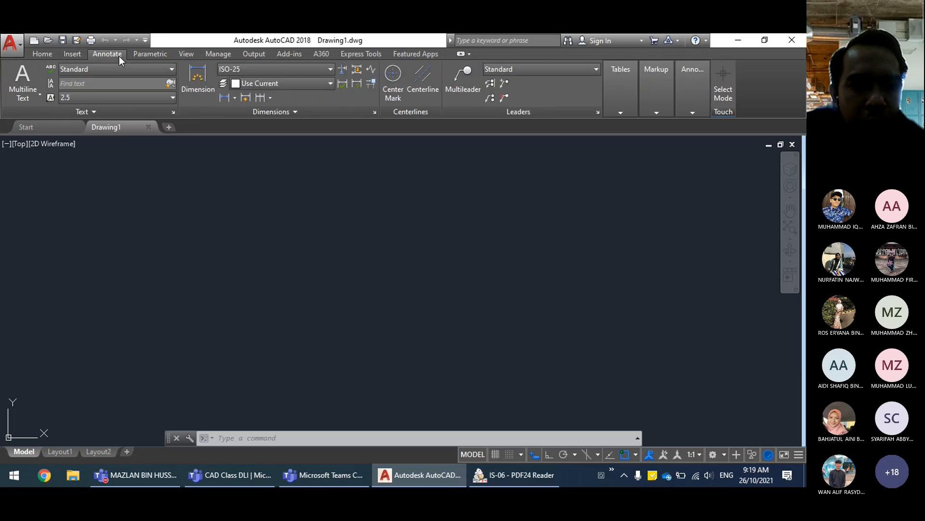
click(166, 54)
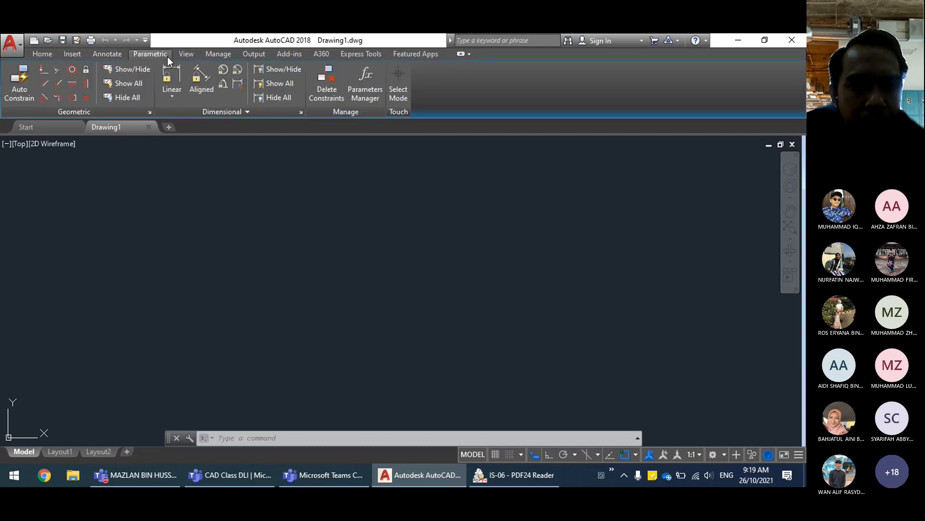
click(185, 55)
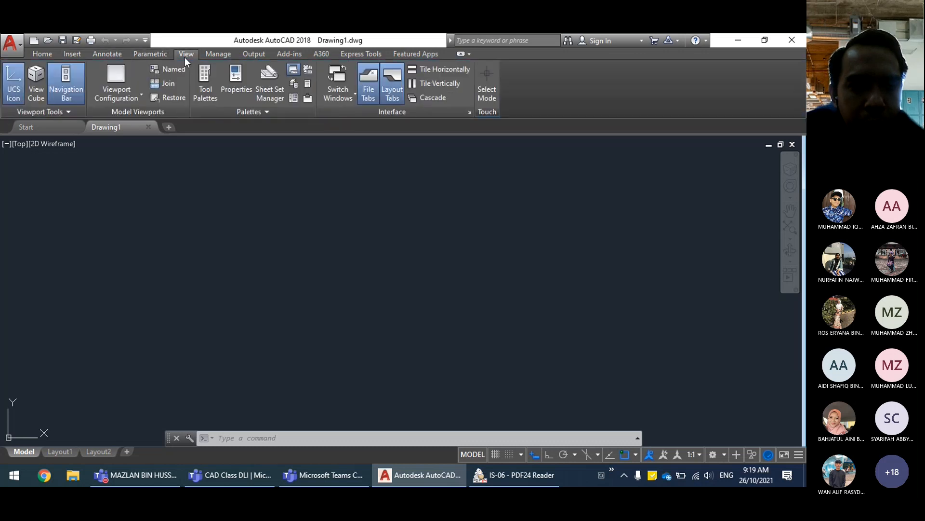
click(53, 51)
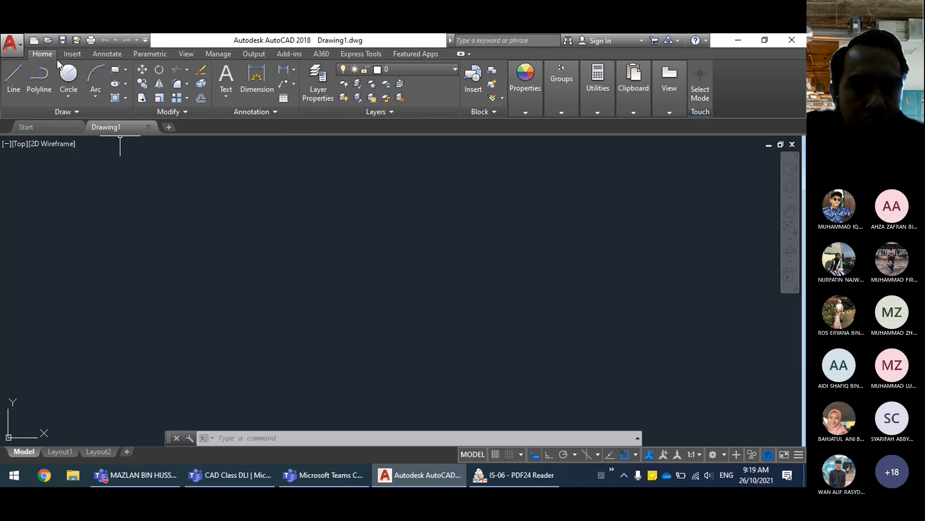
click(85, 111)
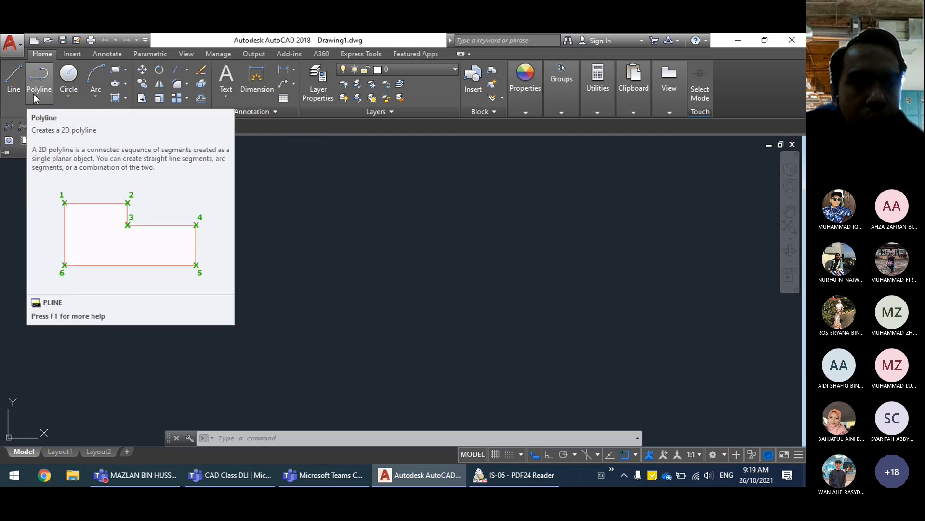
click(76, 96)
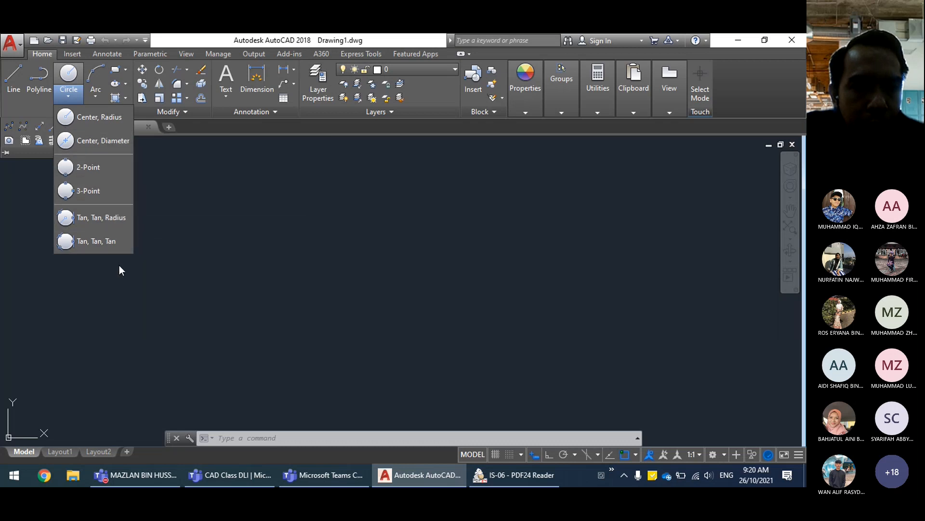
click(96, 96)
click(96, 95)
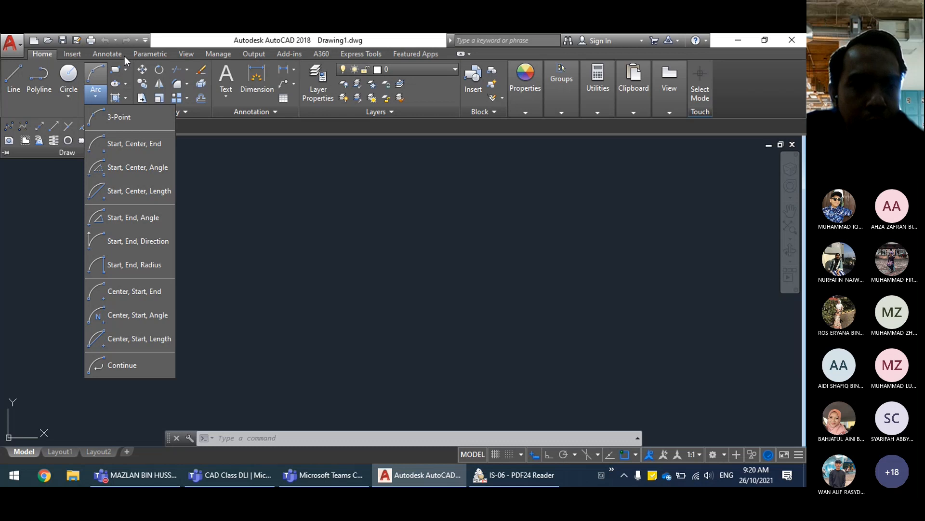
click(126, 69)
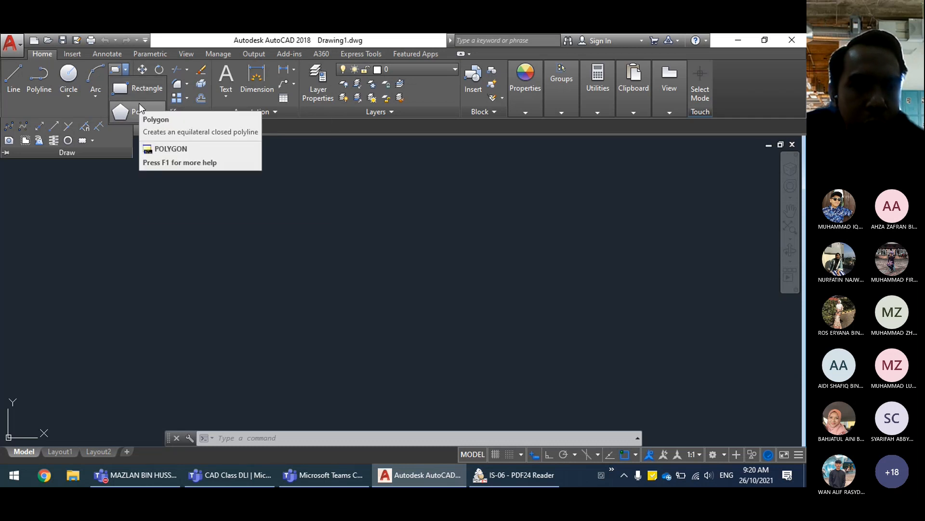
click(127, 70)
click(127, 84)
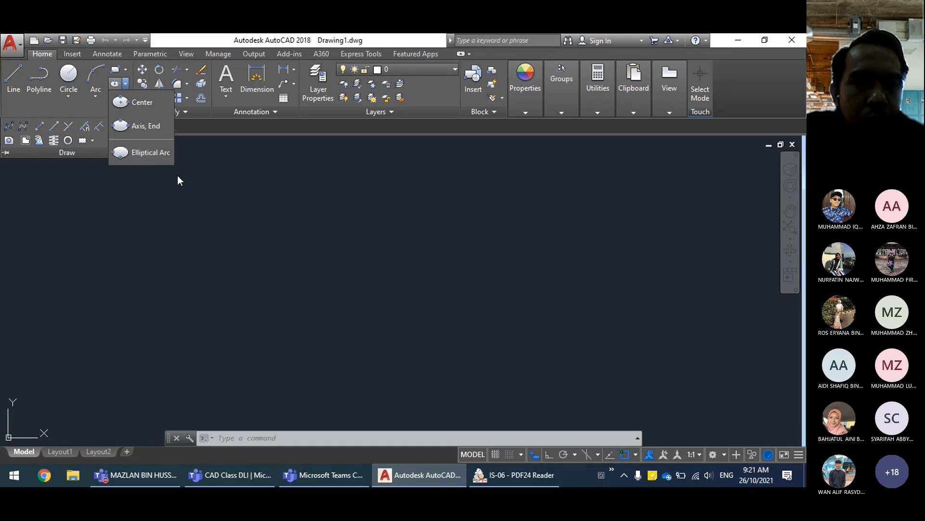
click(186, 182)
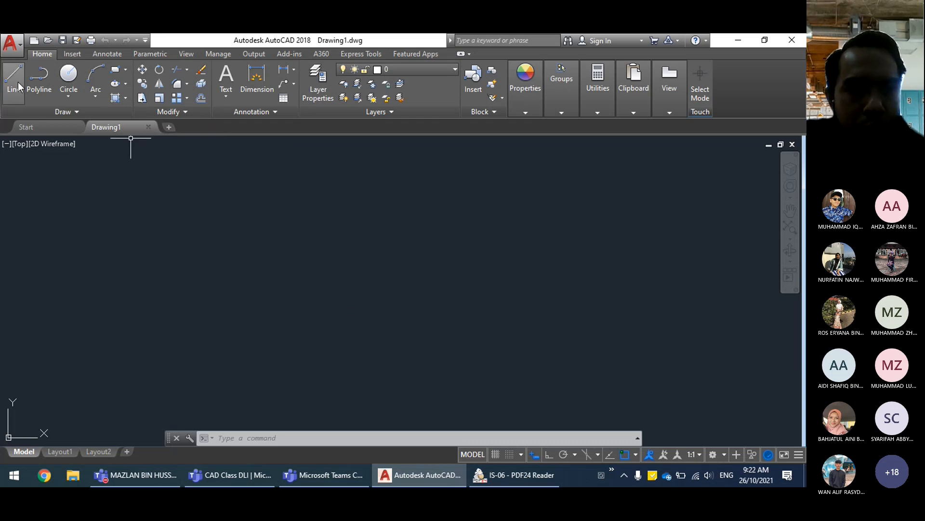
Step: Draw a circle by center and radius, centred at the origin 0,0 with a radius of 50
click(68, 93)
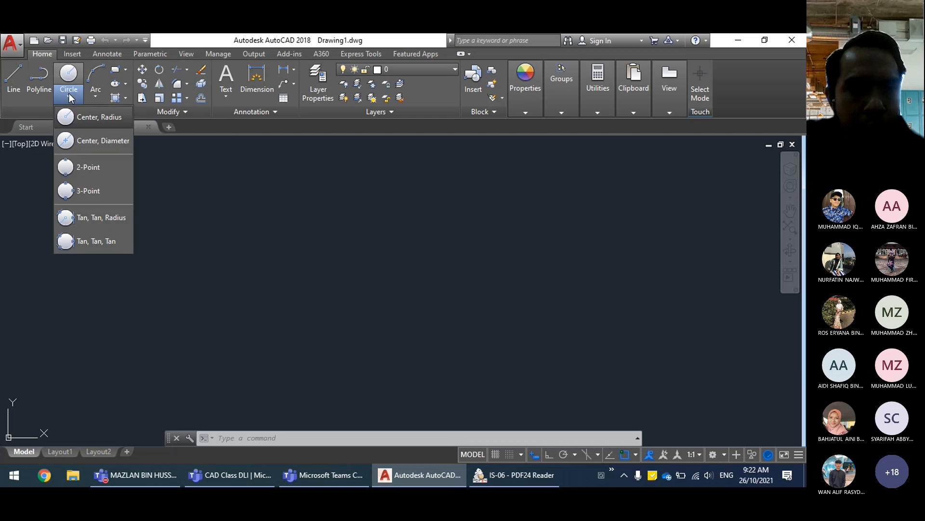
click(91, 121)
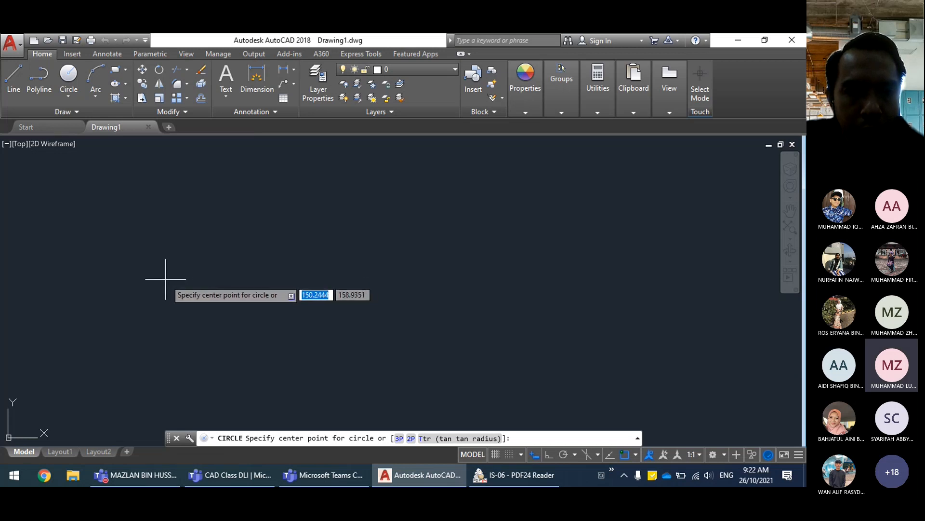
mouse_move(159, 303)
middle_down()
mouse_move(283, 244)
mouse_move(274, 261)
middle_up()
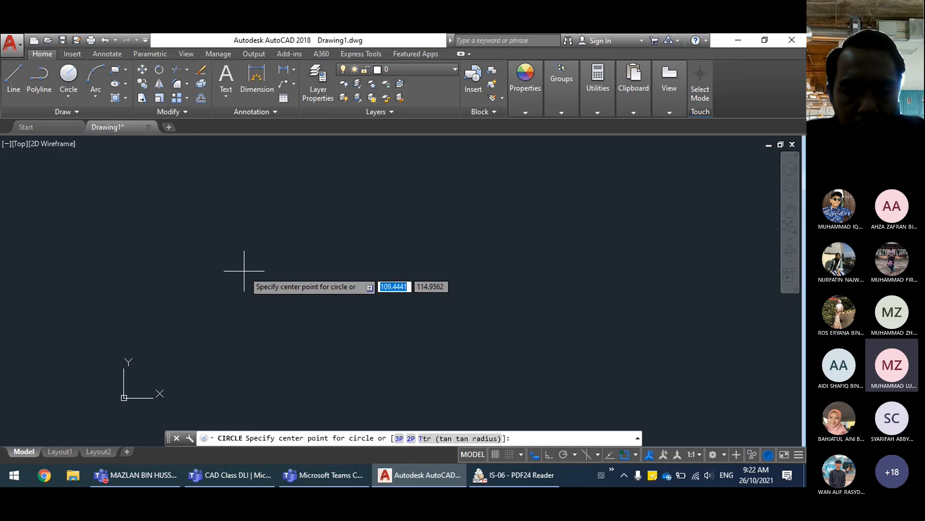
text(0)
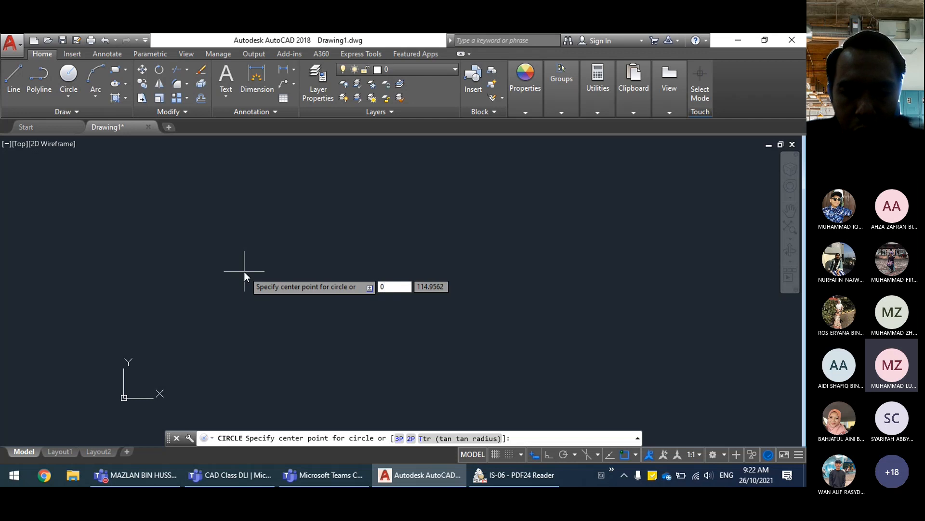
key(Tab)
text(0)
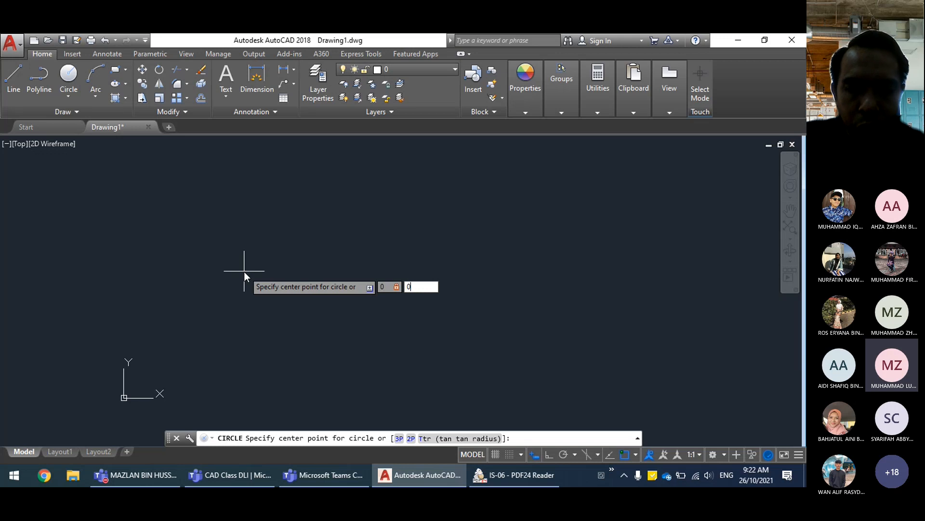
key(Return)
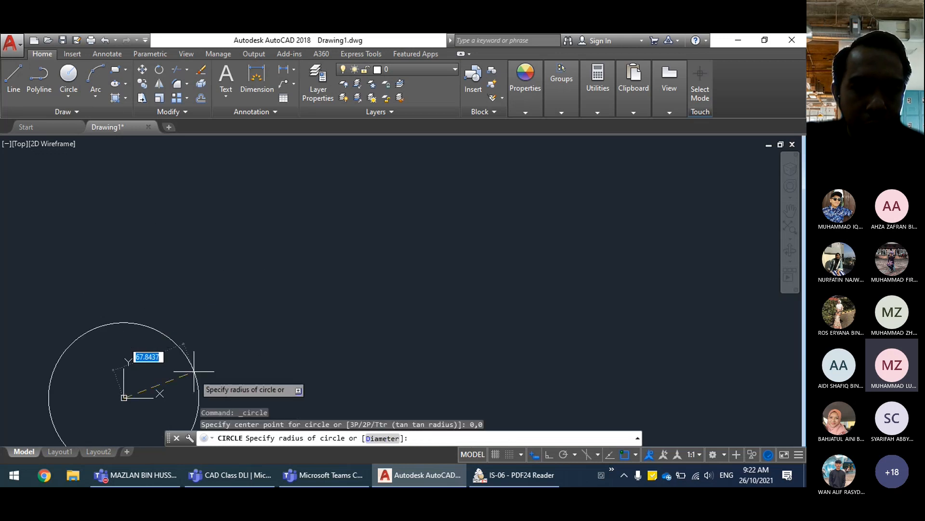
mouse_move(170, 374)
middle_down()
mouse_move(213, 293)
mouse_move(377, 234)
middle_up()
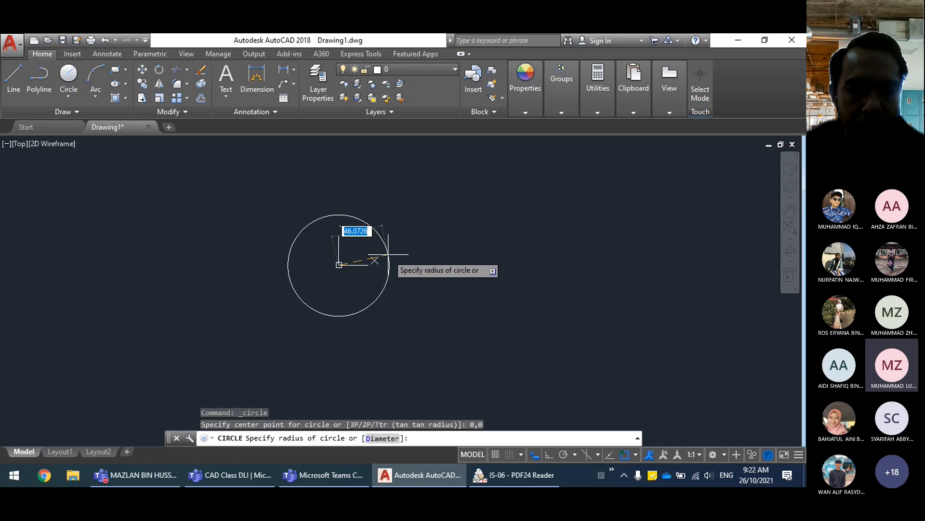
text(50)
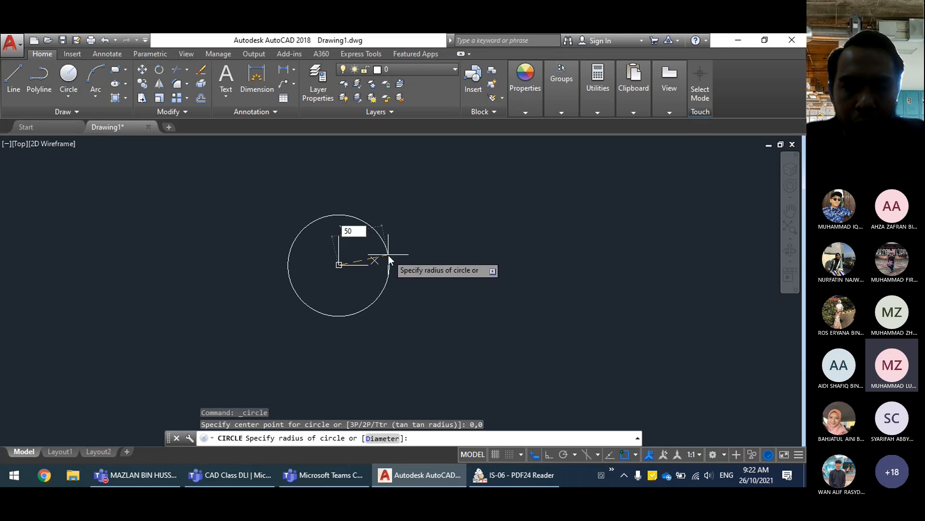
key(Return)
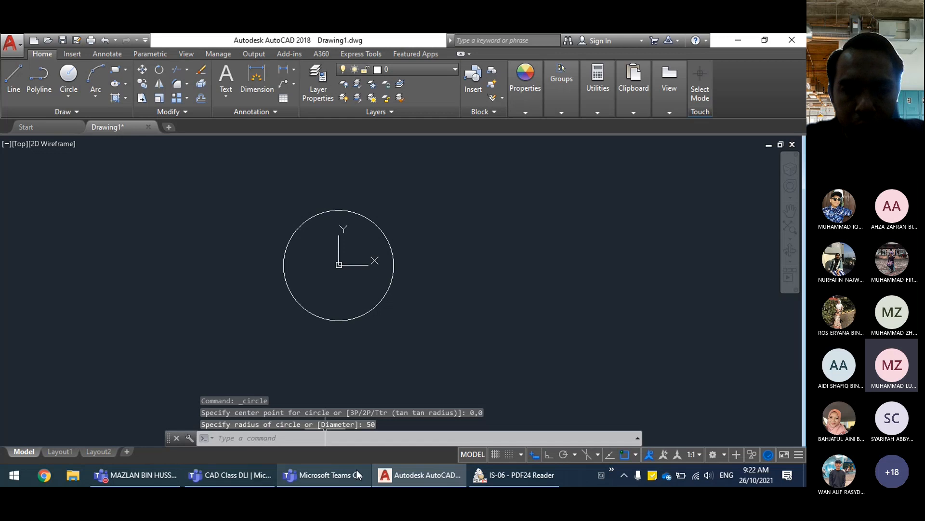
click(333, 478)
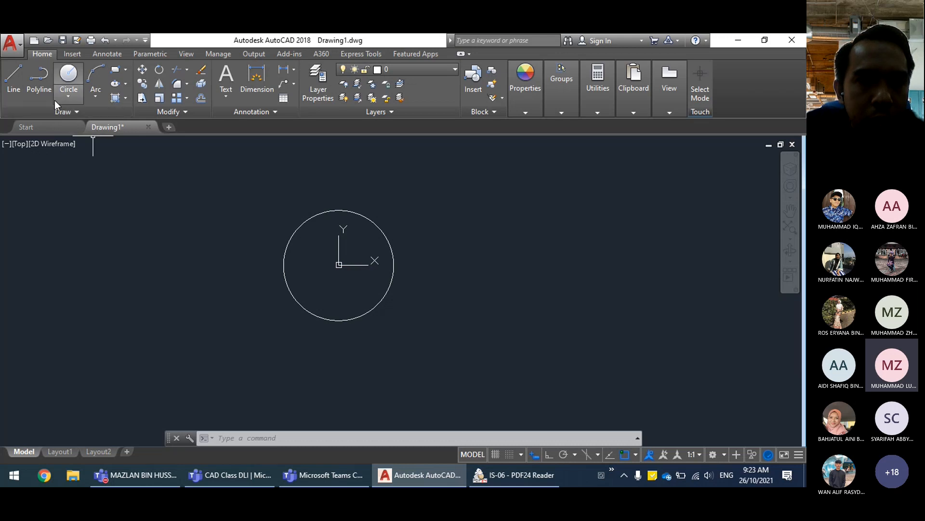
click(126, 71)
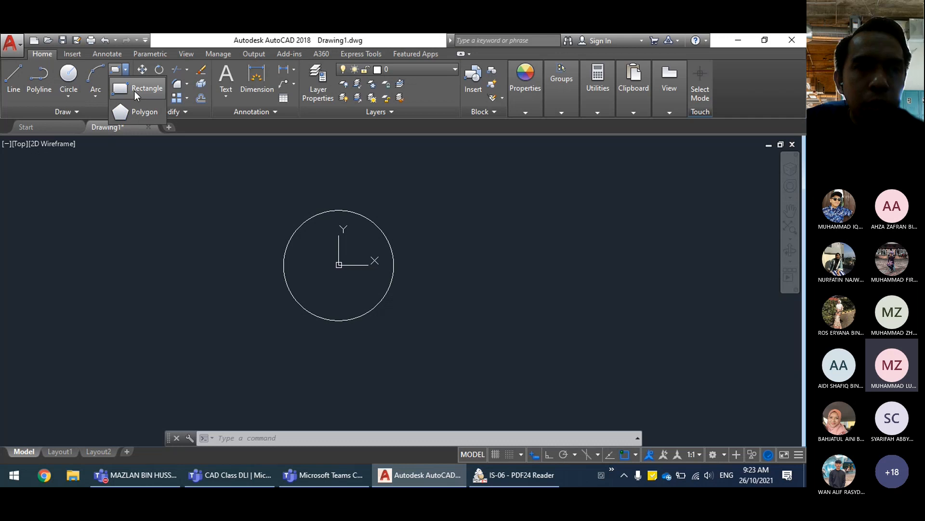
click(134, 90)
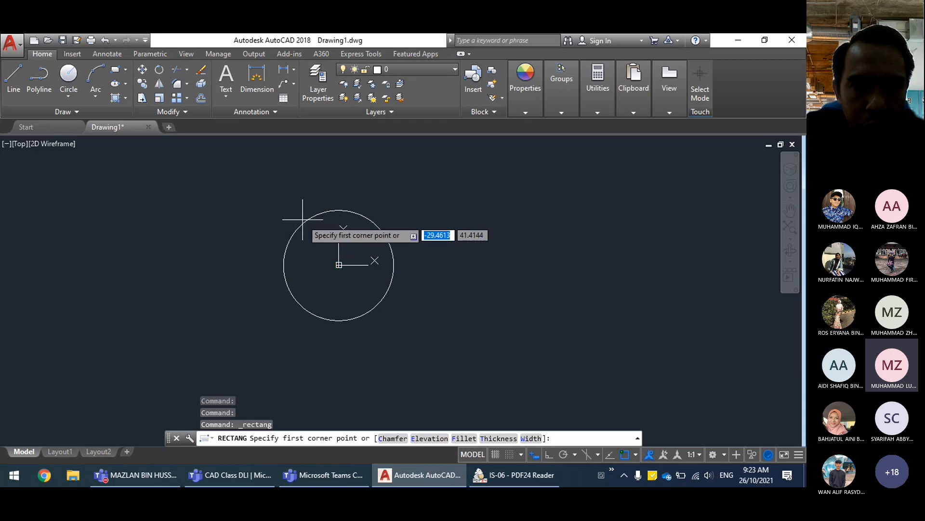
click(109, 71)
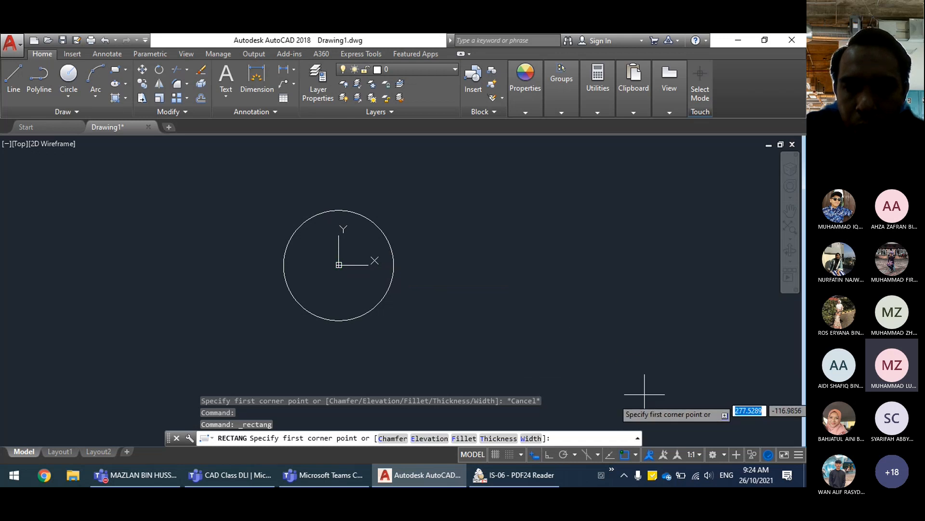
Step: Enable the Quadrant object snap
click(636, 454)
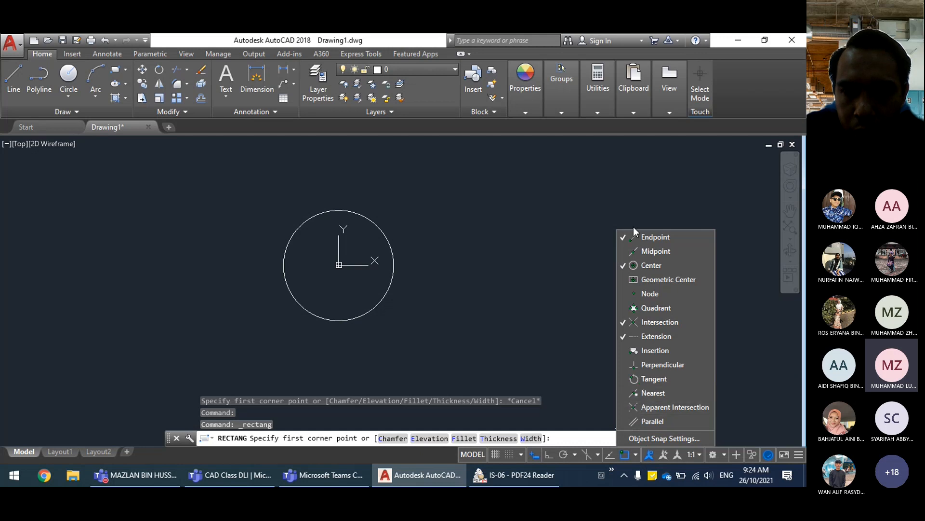
click(646, 308)
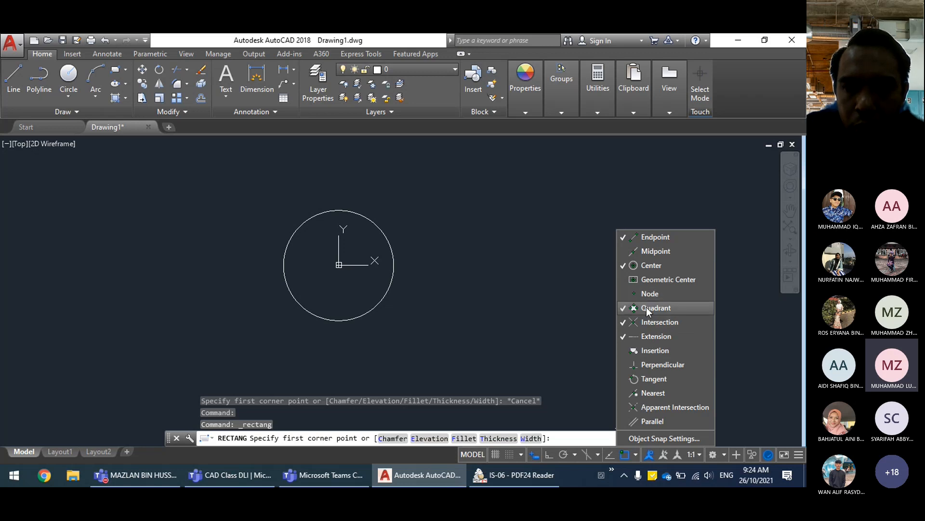
click(423, 234)
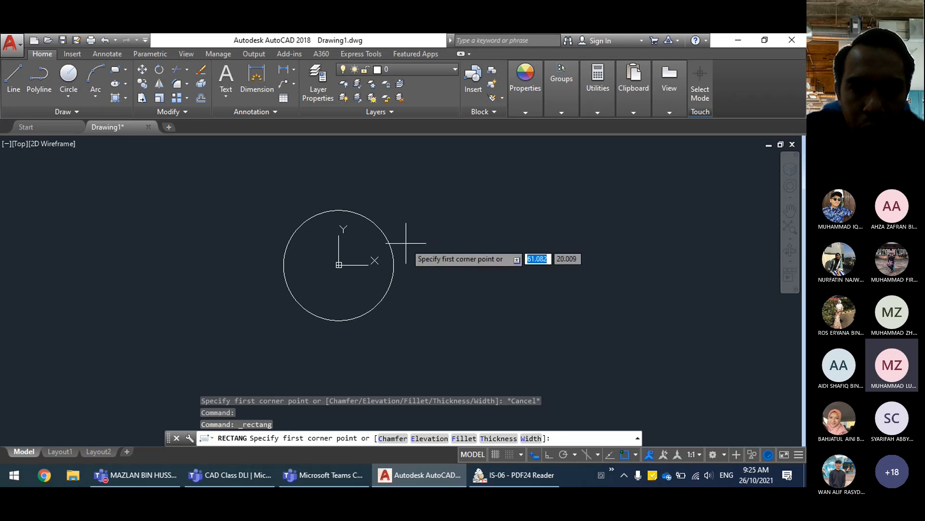
click(118, 69)
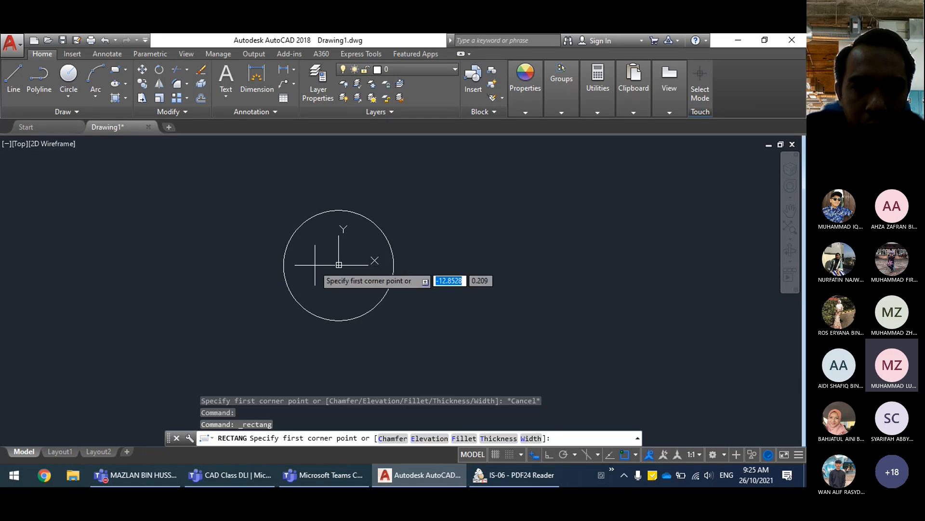
click(283, 265)
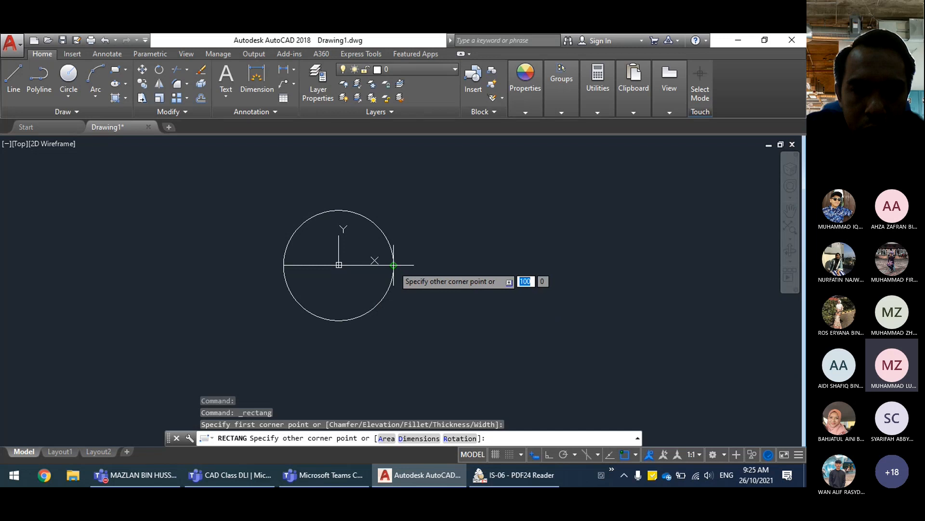
middle_drag(395, 420, 401, 355)
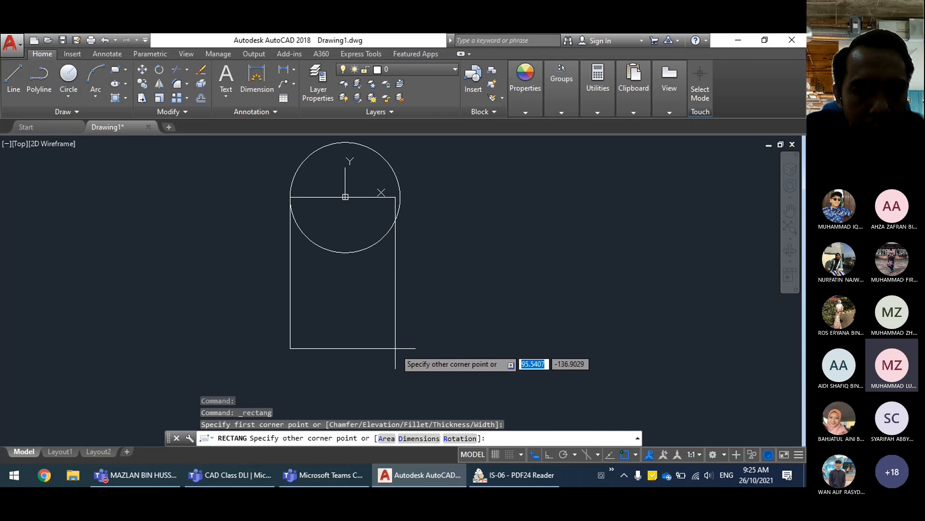
key(Escape)
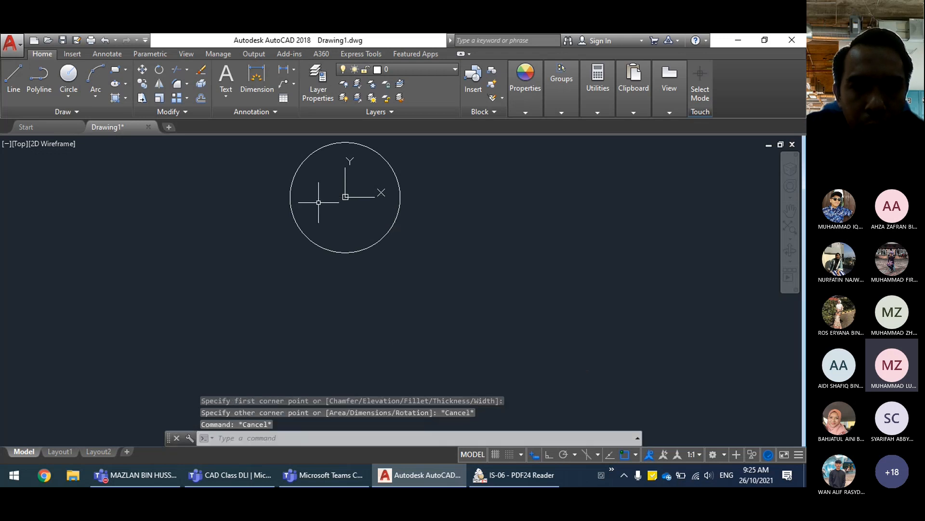
Step: Draw a vertical line 100 long downward from the circle's left quadrant with Ortho mode turned on
middle_drag(278, 197, 273, 231)
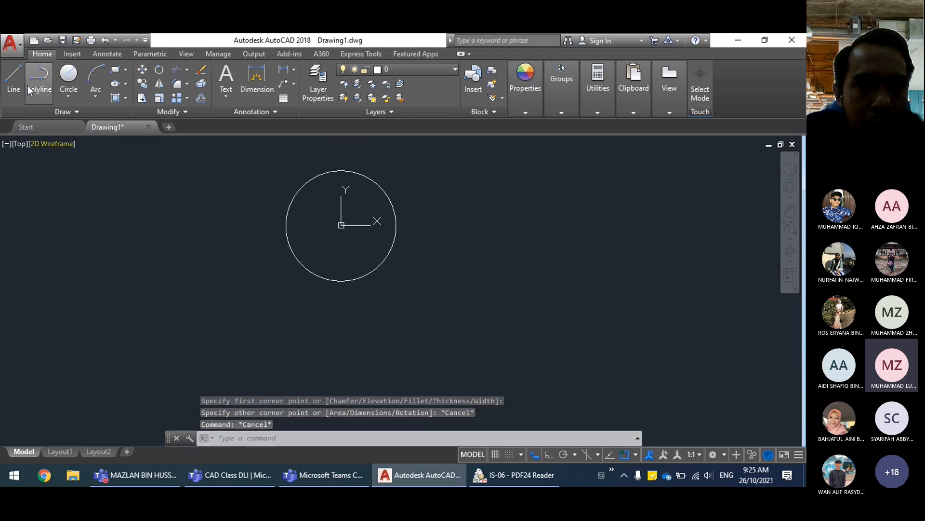
click(15, 72)
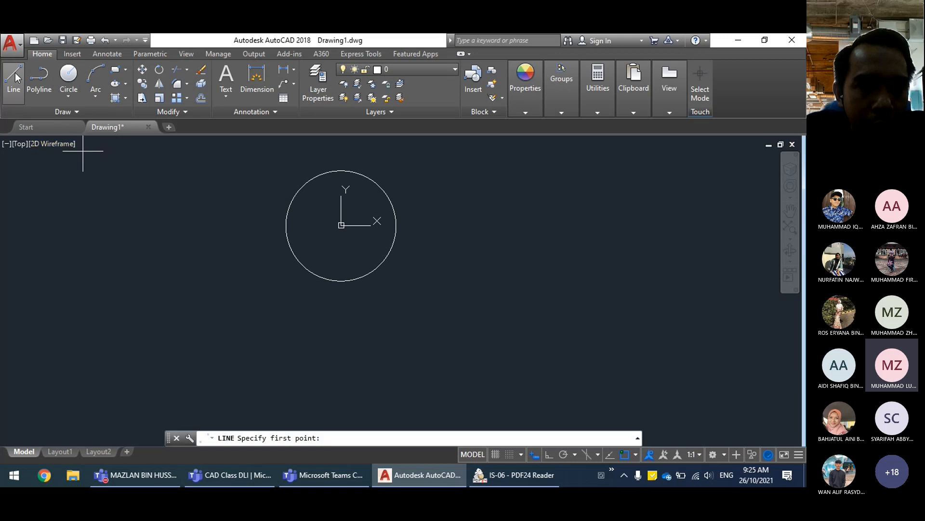
click(286, 225)
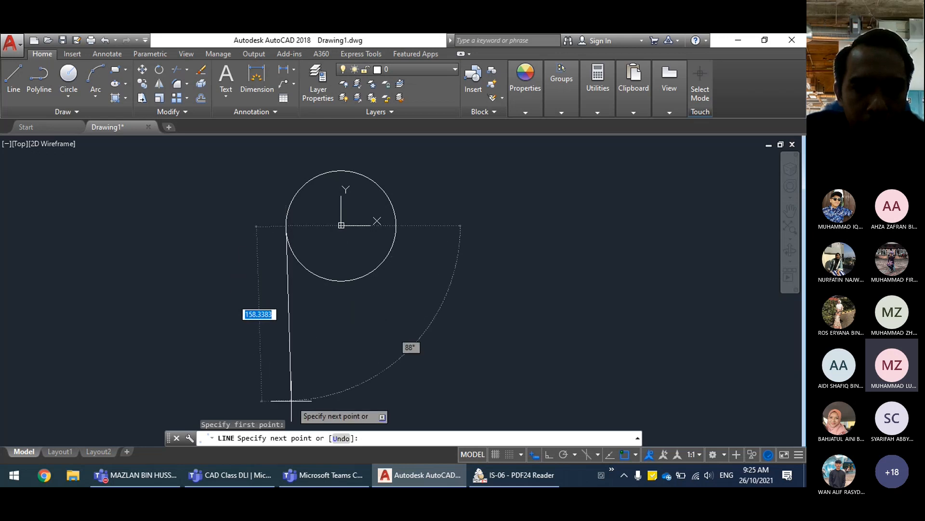
mouse_move(251, 341)
middle_down()
mouse_move(334, 319)
mouse_move(321, 333)
middle_up()
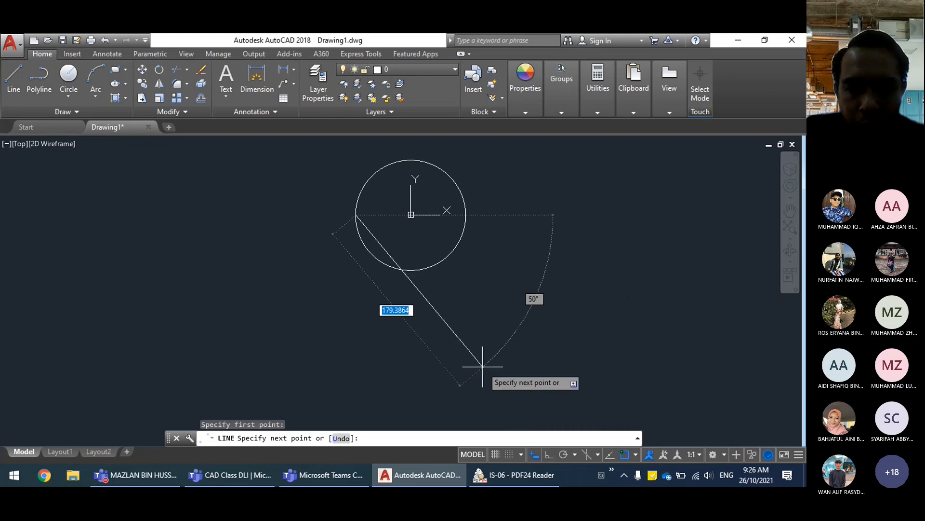
key(F8)
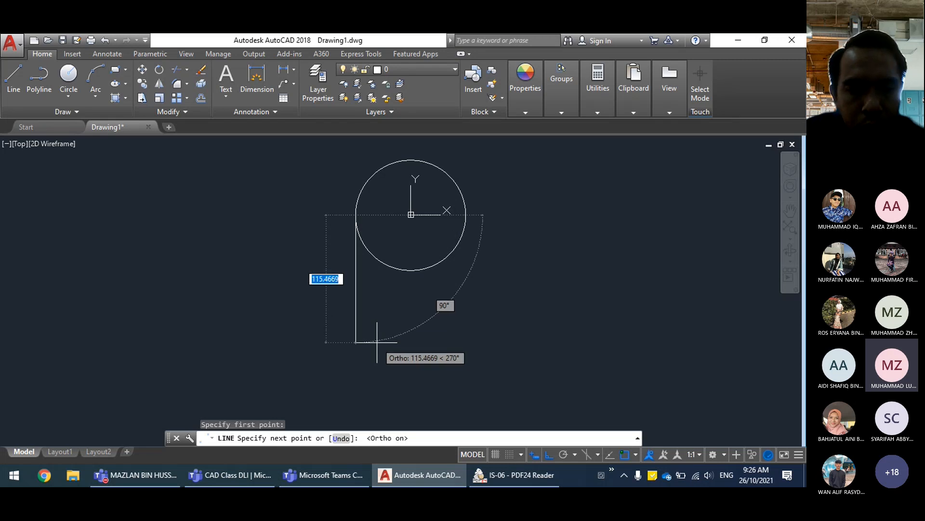
text(100)
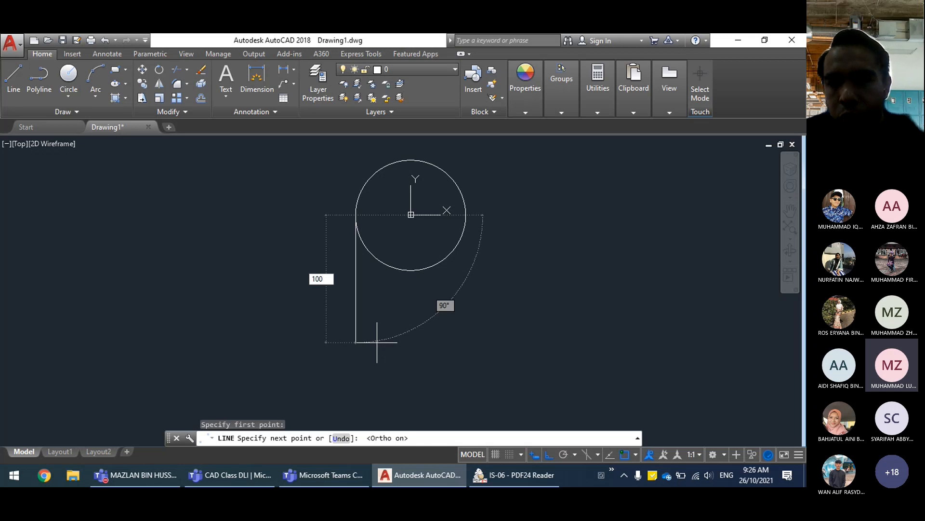
key(Return)
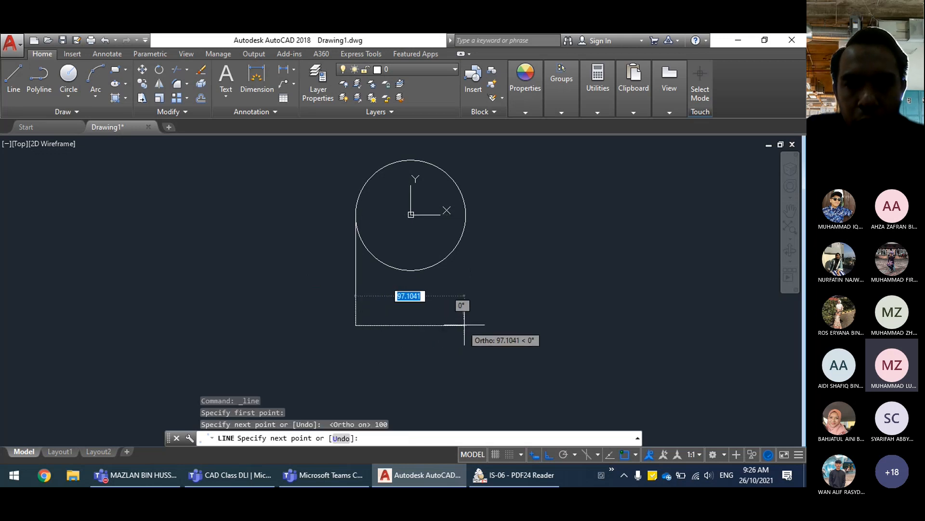
key(Escape)
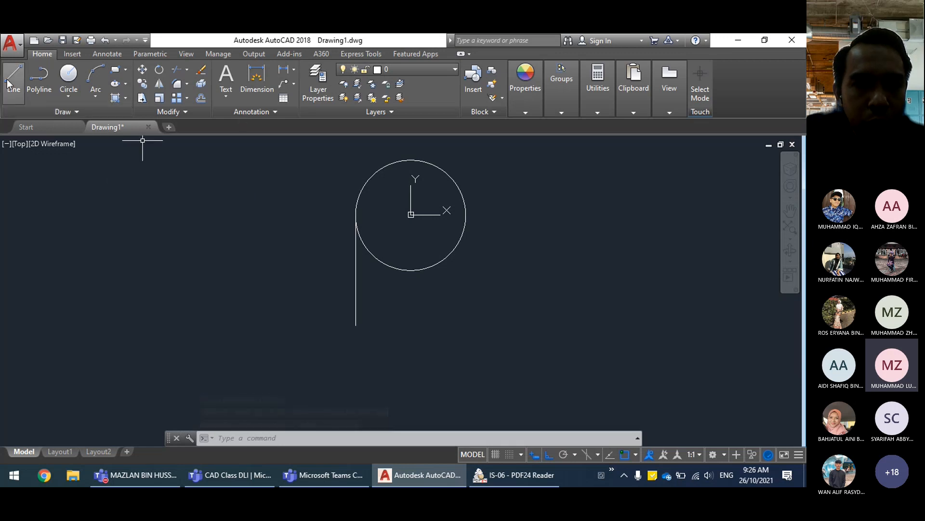
Step: Draw a line 100 long straight down from the circle's right quadrant and continue it horizontally to the left line's lower endpoint
key(Return)
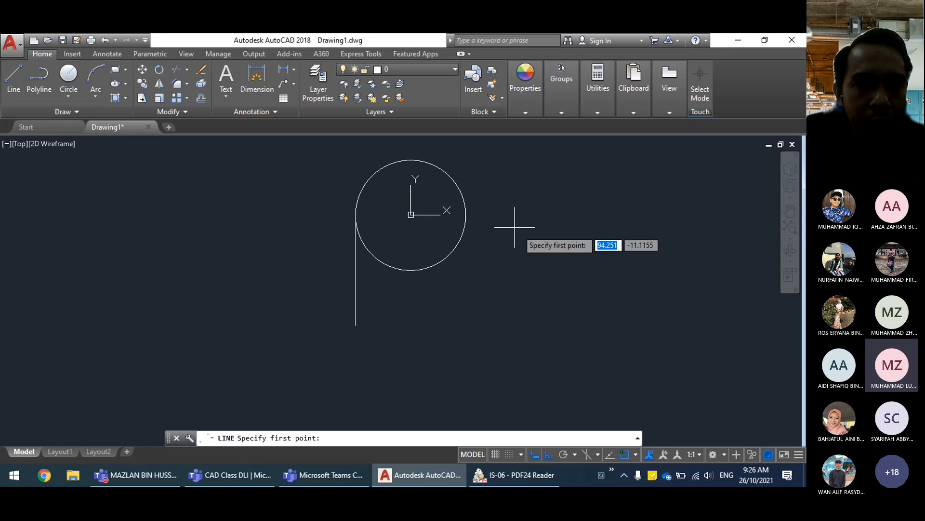
click(466, 214)
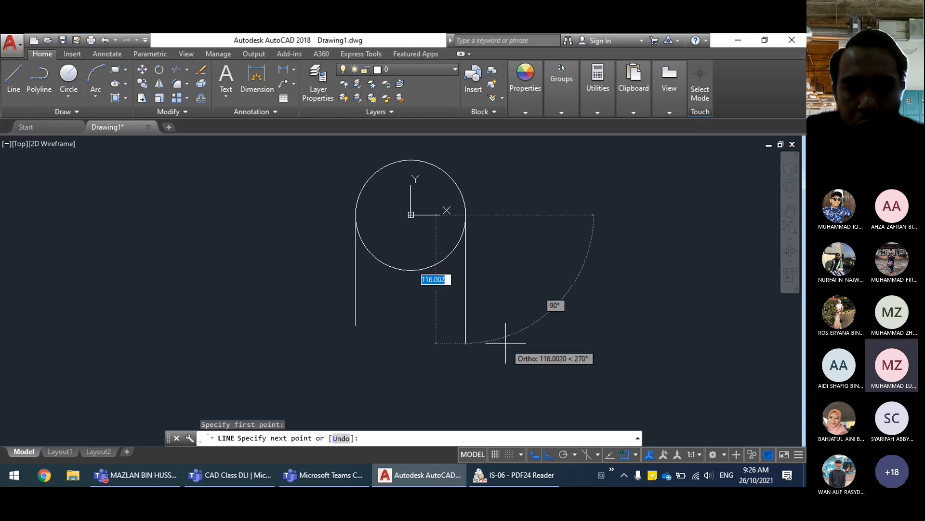
text(100)
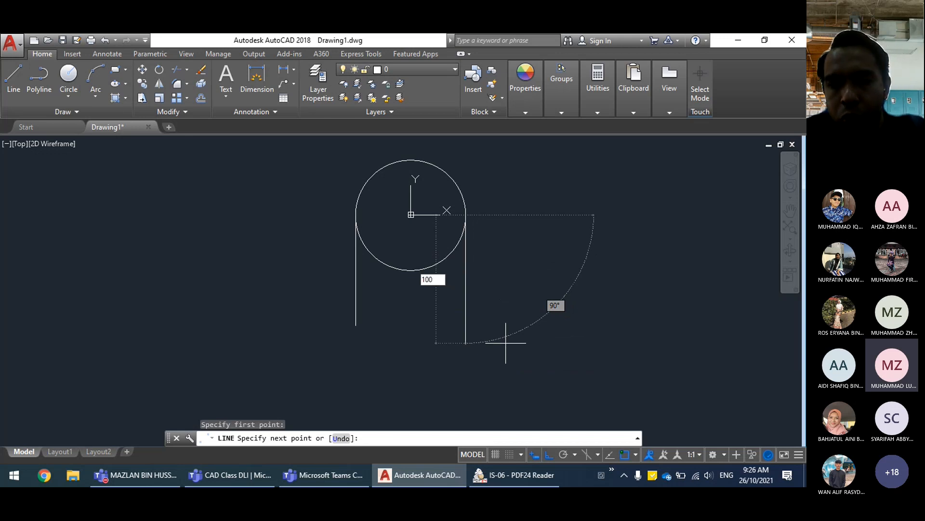
key(Return)
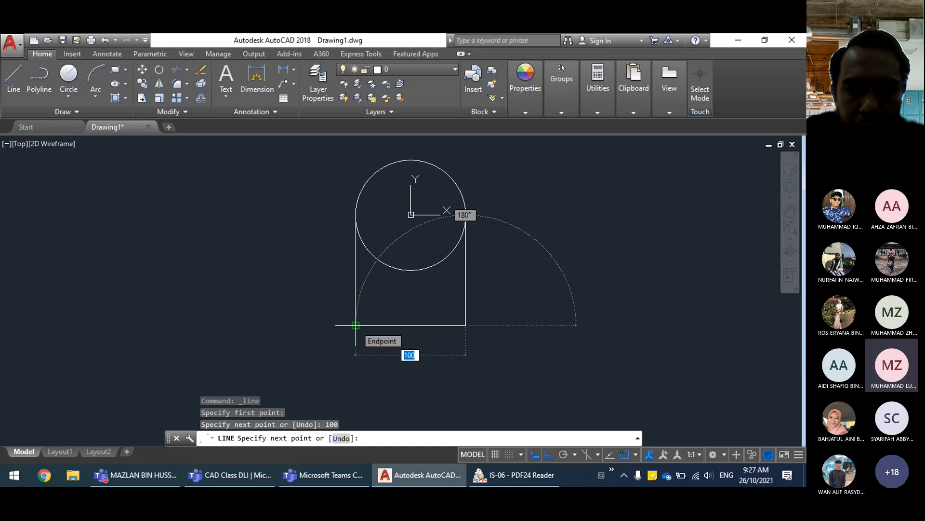
click(356, 326)
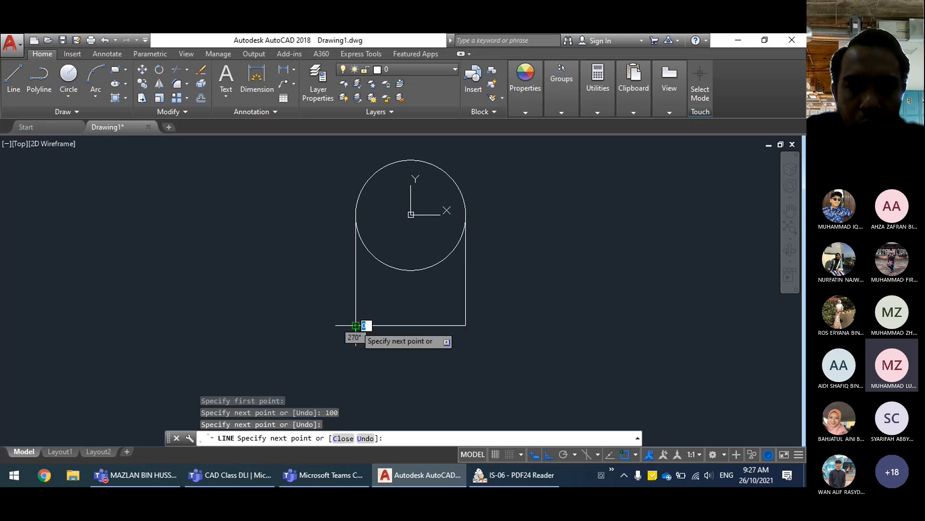
key(Escape)
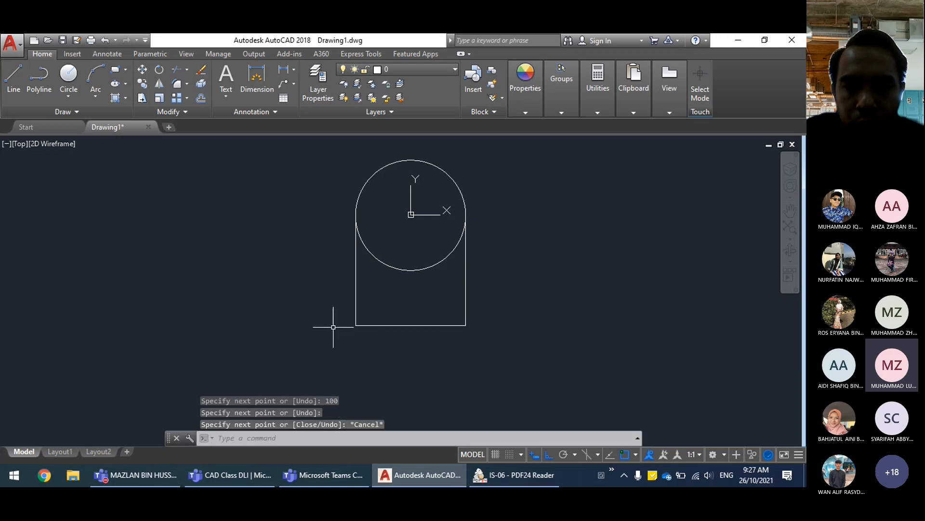
Step: Trim away the lower half of the circle, using the two vertical lines as cutting edges
middle_drag(504, 234, 490, 247)
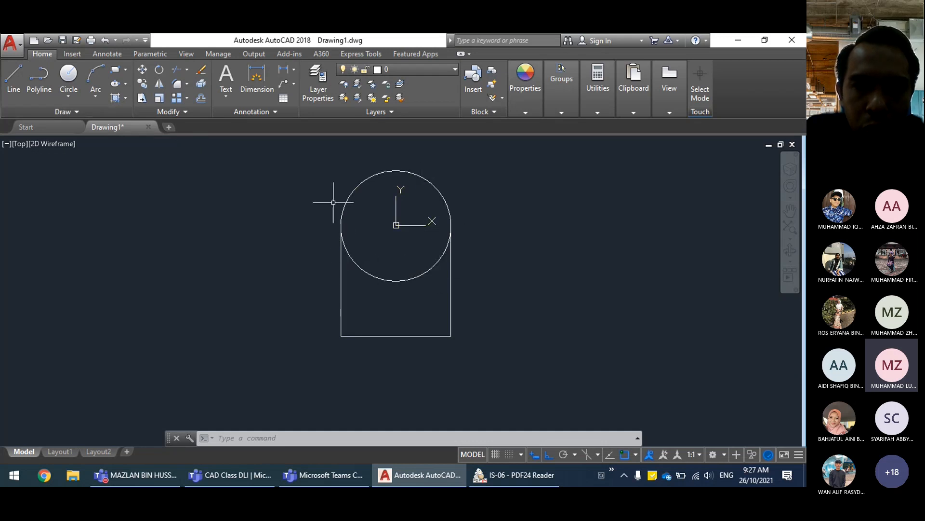
scroll(340, 228, up, 2)
scroll(339, 228, up, 4)
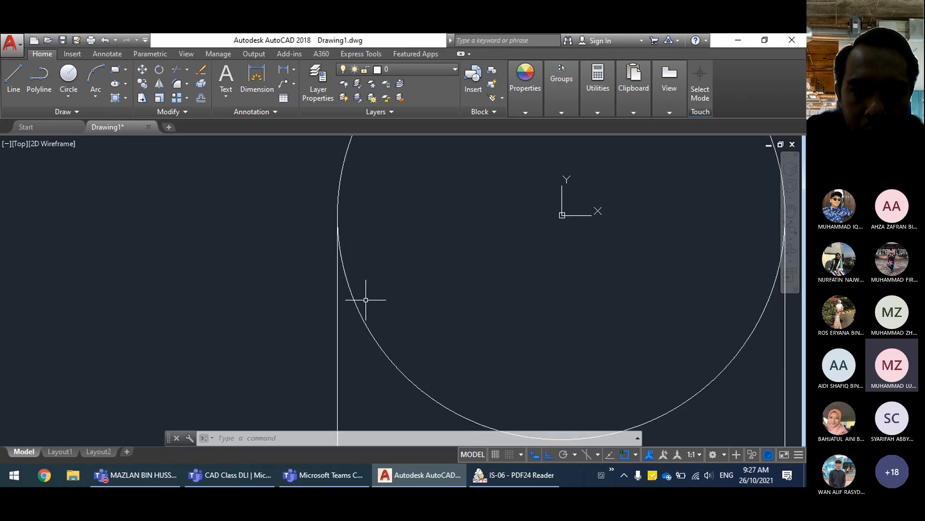
scroll(360, 301, down, 4)
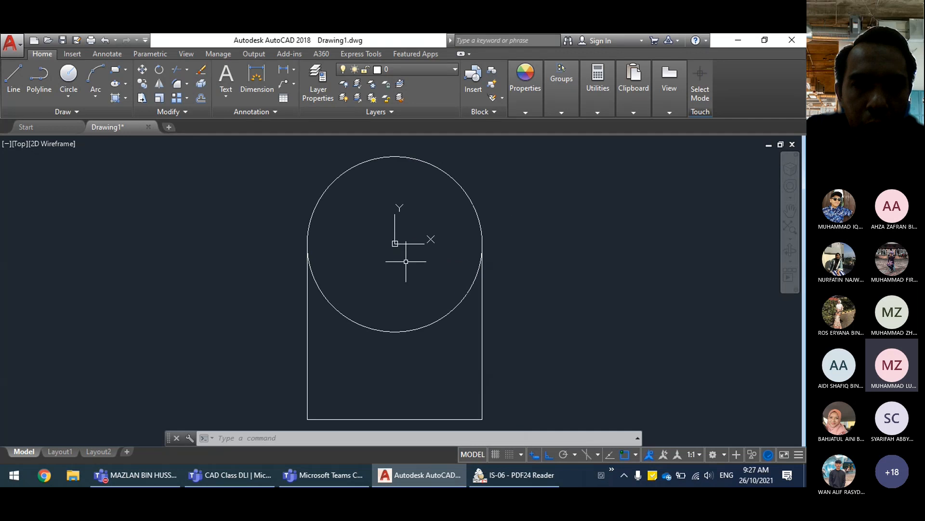
click(187, 70)
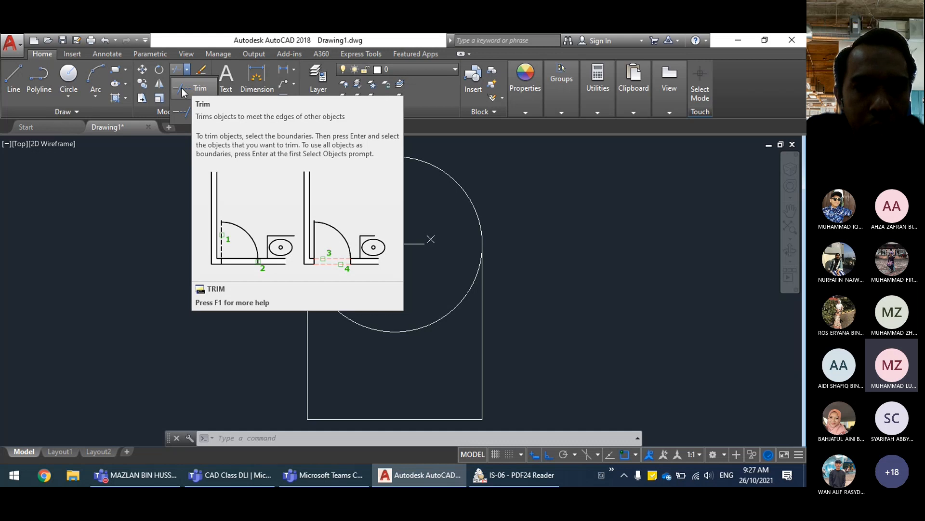
click(183, 92)
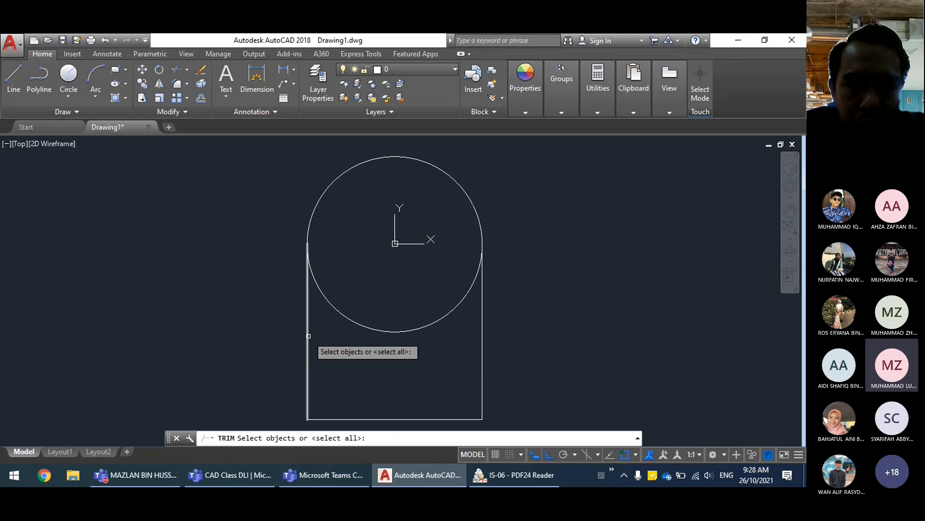
click(308, 335)
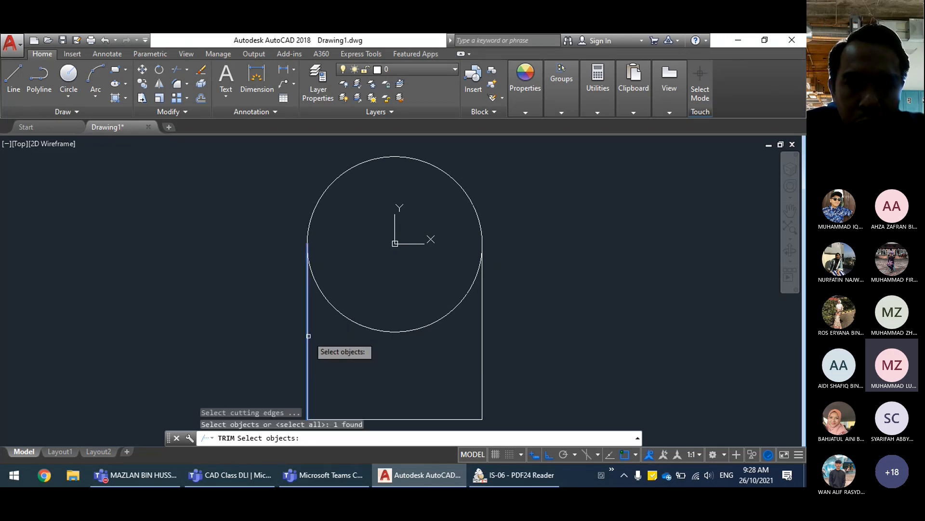
click(482, 332)
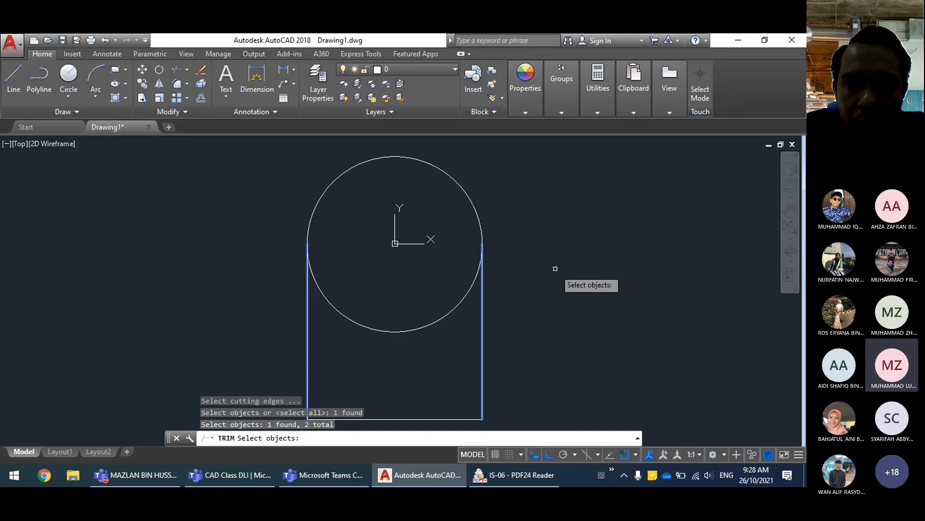
key(Return)
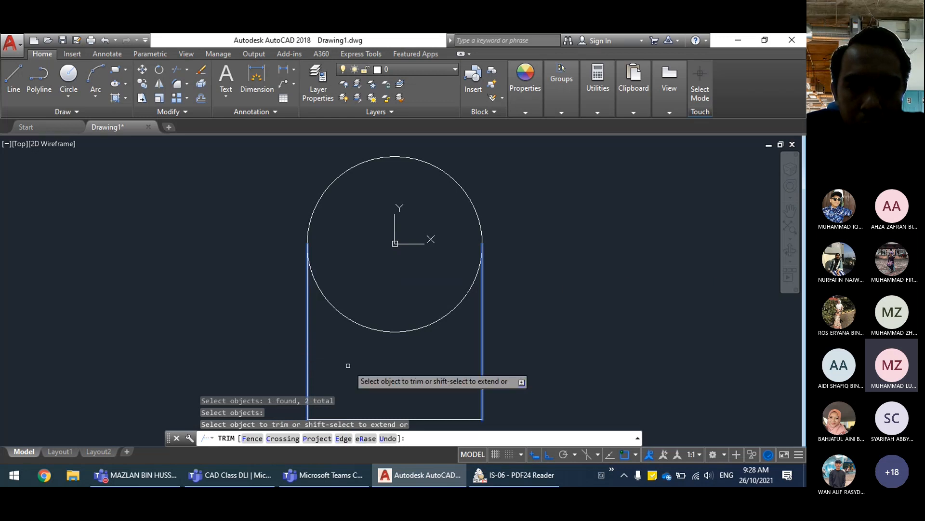
click(382, 329)
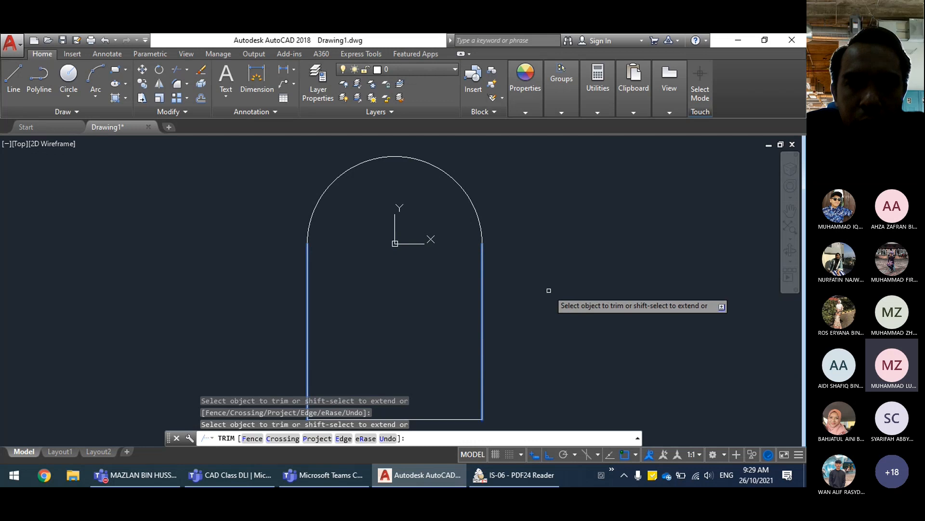
key(Escape)
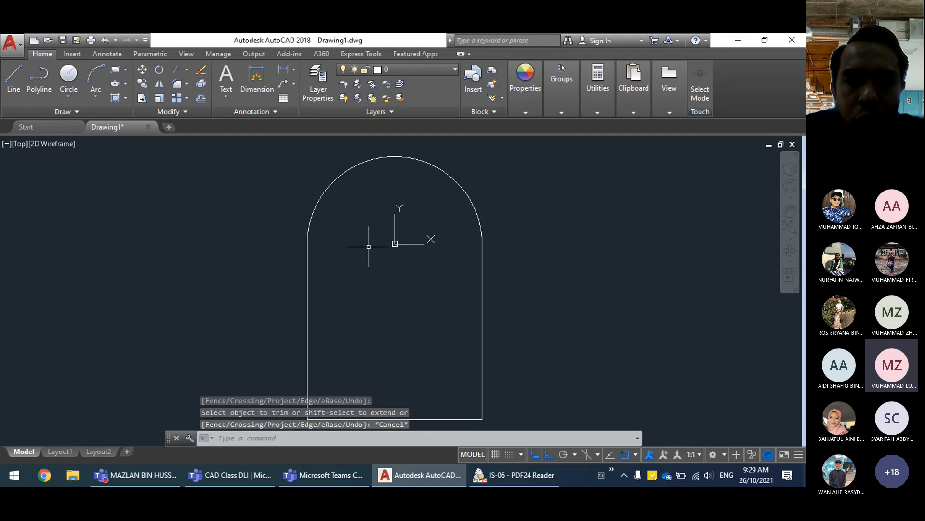
scroll(368, 270, down, 2)
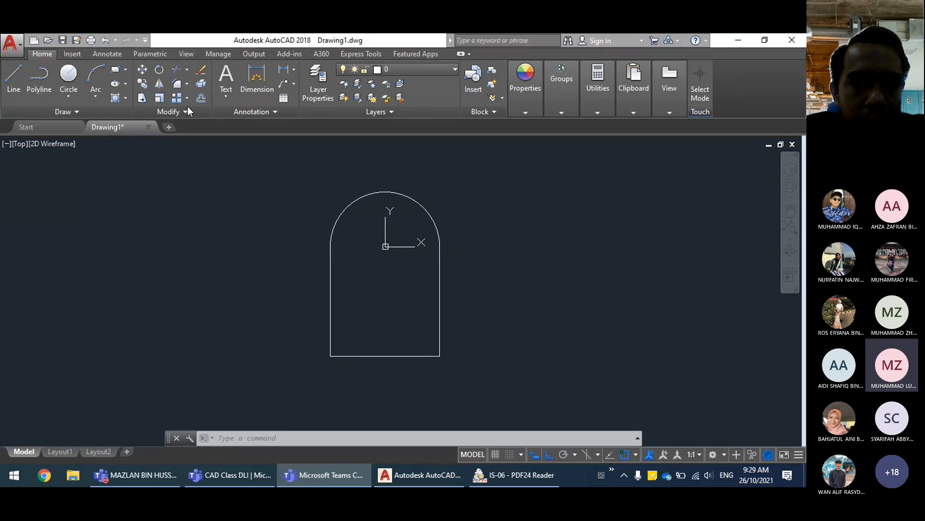
click(262, 291)
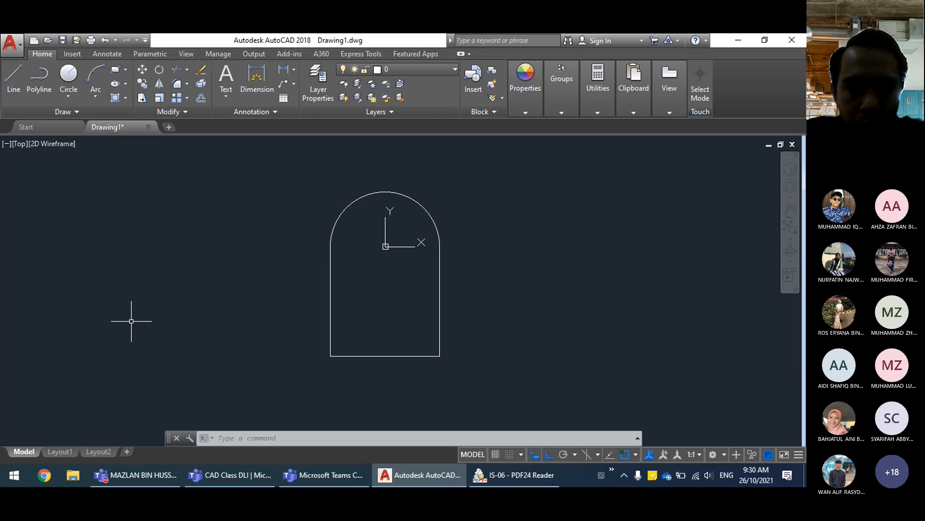
Step: Open Word with a blank document and enter the heading "Coordinate System"
click(14, 475)
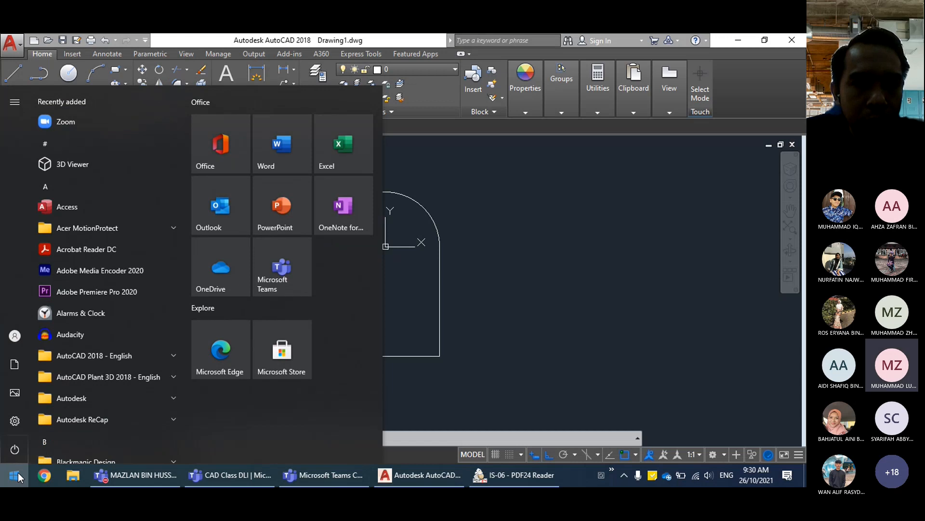
click(297, 134)
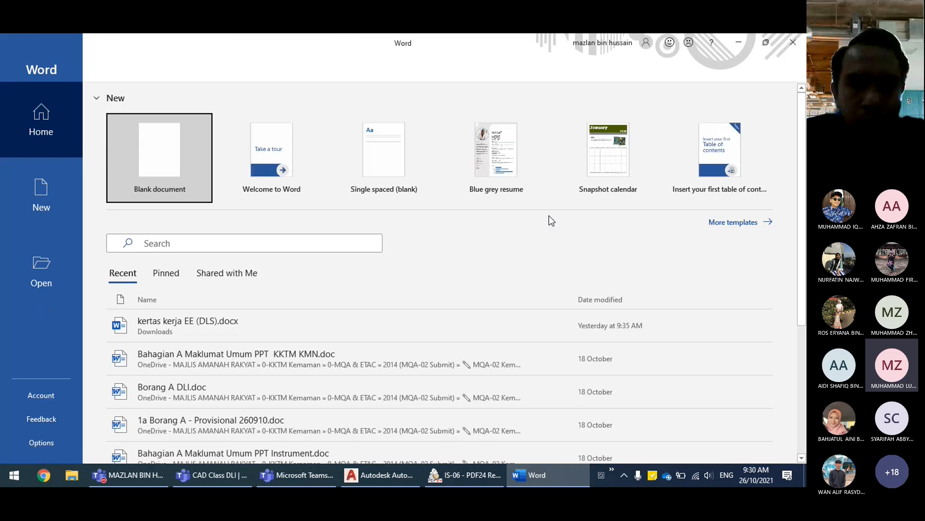
click(151, 145)
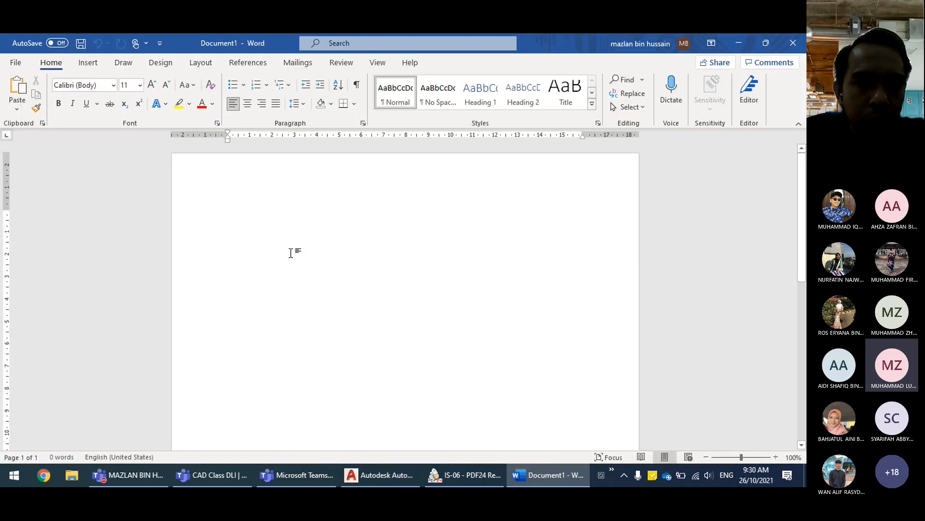
text(Coor)
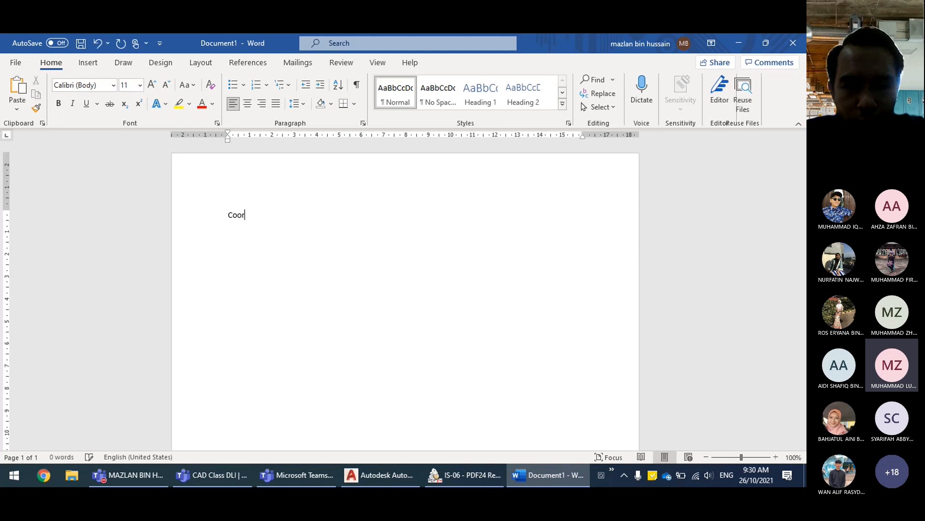
text(dinate )
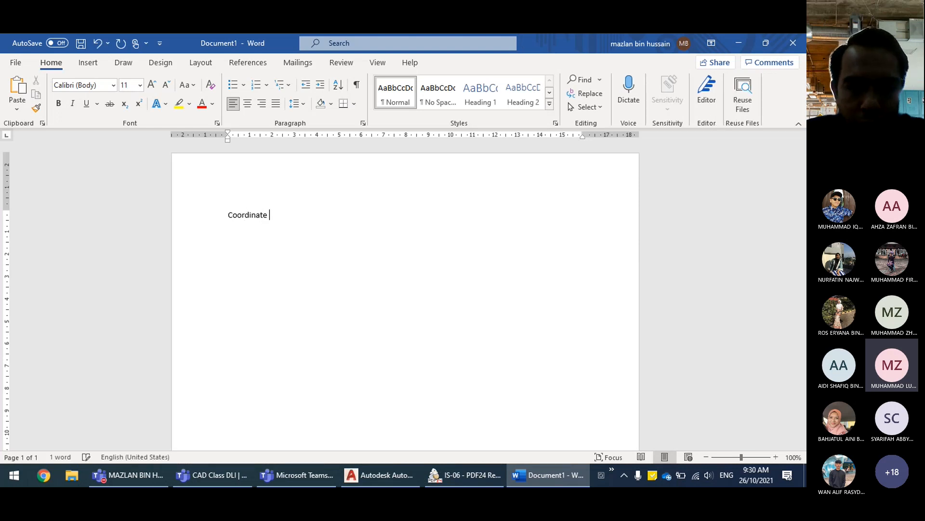
text(Systems)
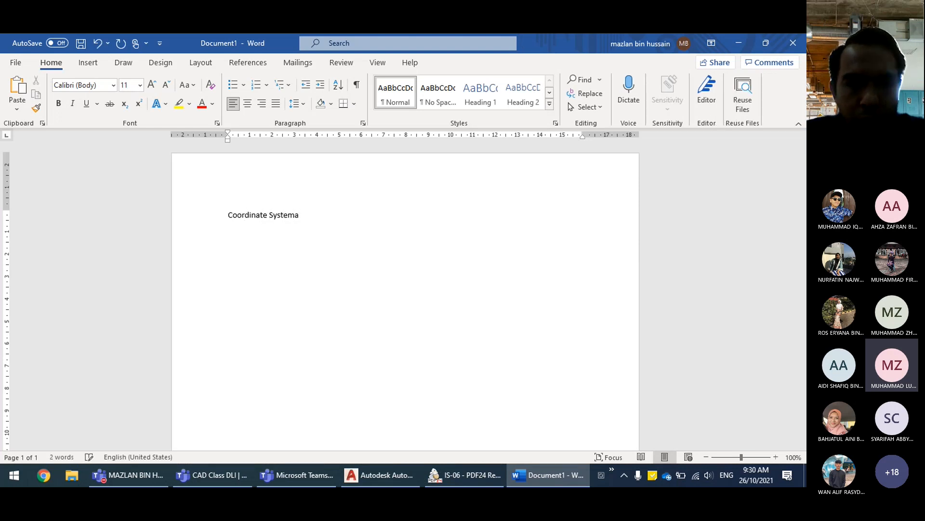
key(BackSpace)
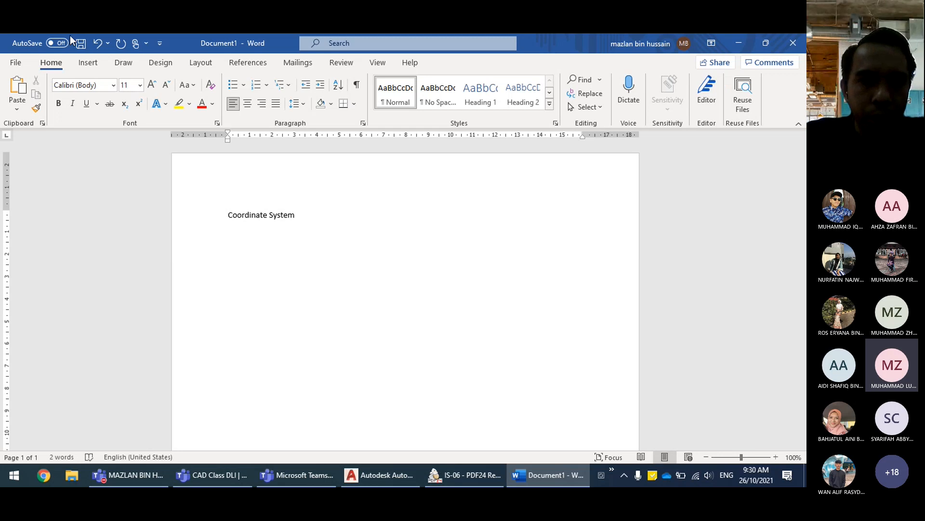
Step: Set the font size of the "Coordinate System" heading to 26
key(ctrl+a)
click(140, 85)
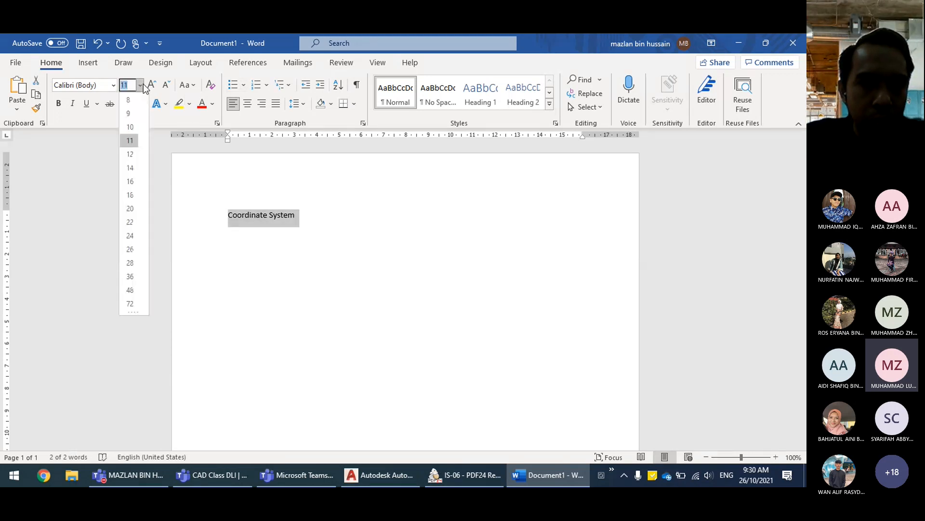
click(131, 249)
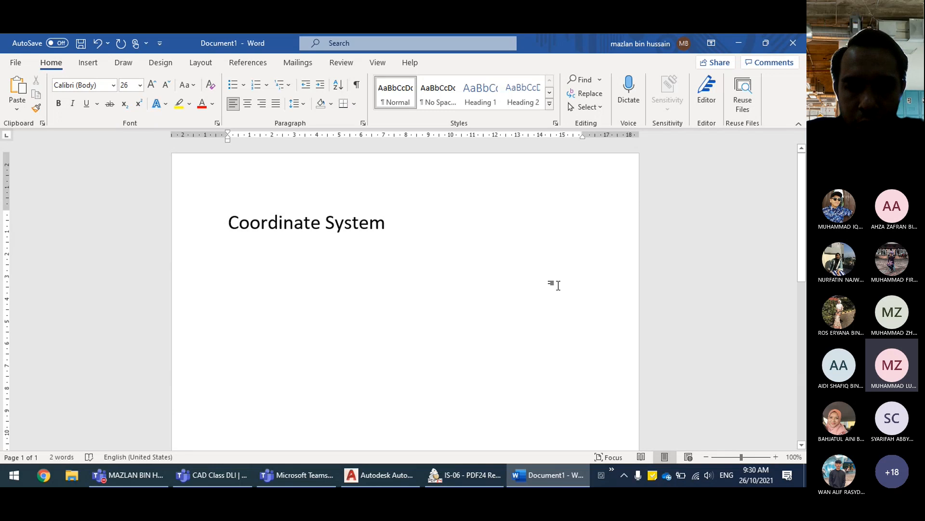
Step: Add a numbered list below the heading with the items "Absolute Coordinate" and "Relative Coordinate"
key(Return)
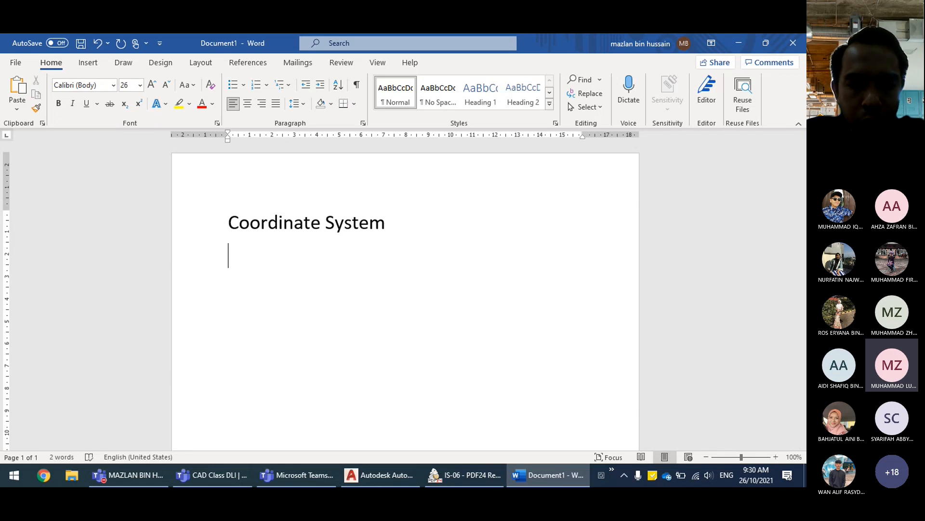
text(1. )
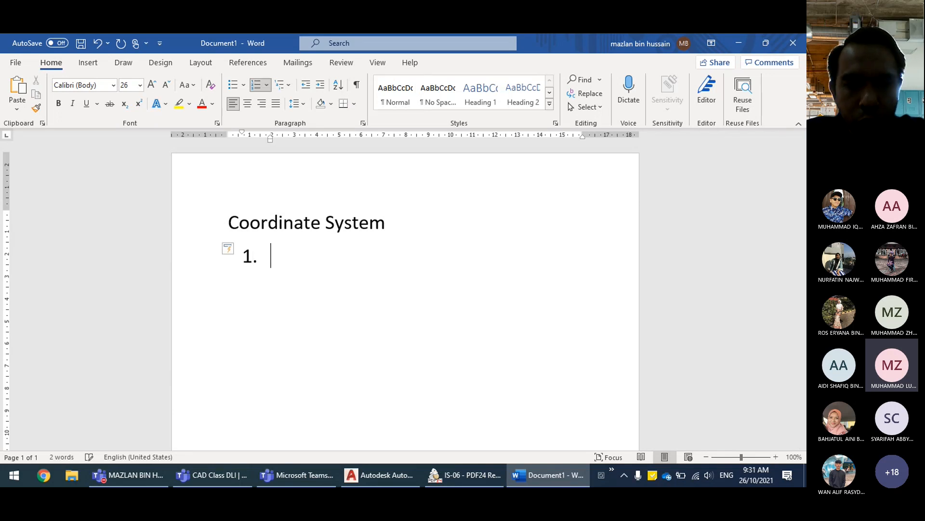
text(Absolu)
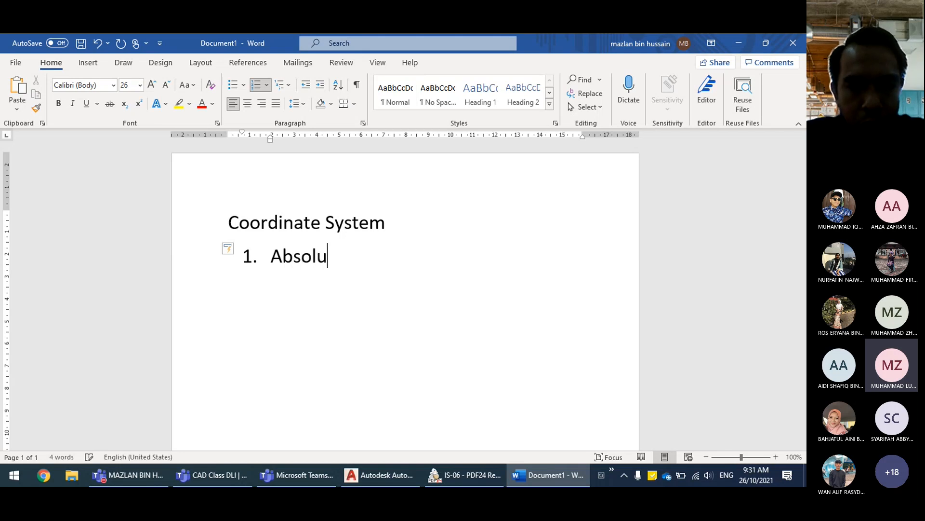
text(te Coordinate)
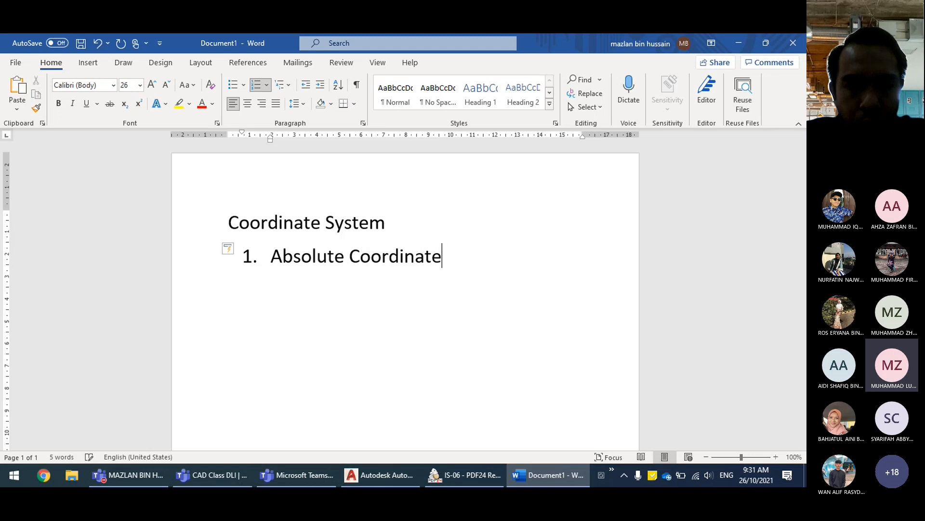
key(Return)
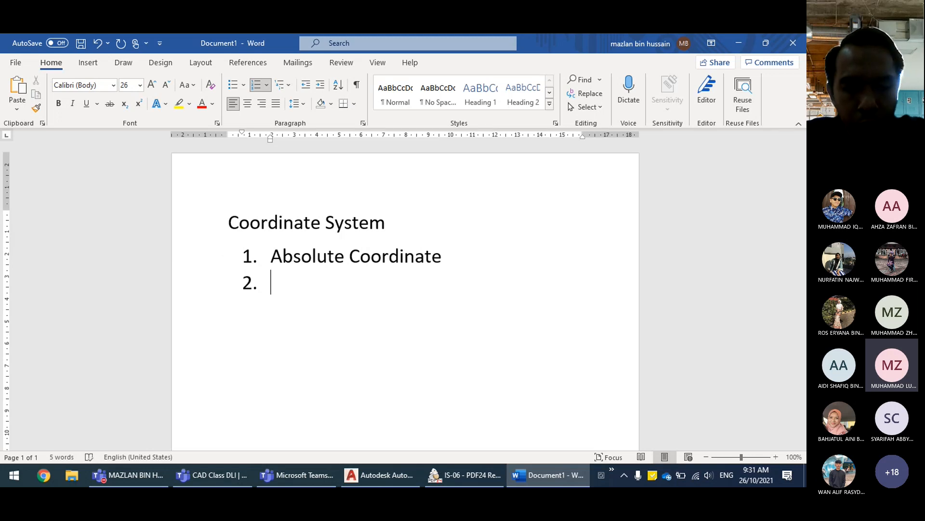
text(Relative Coordinate)
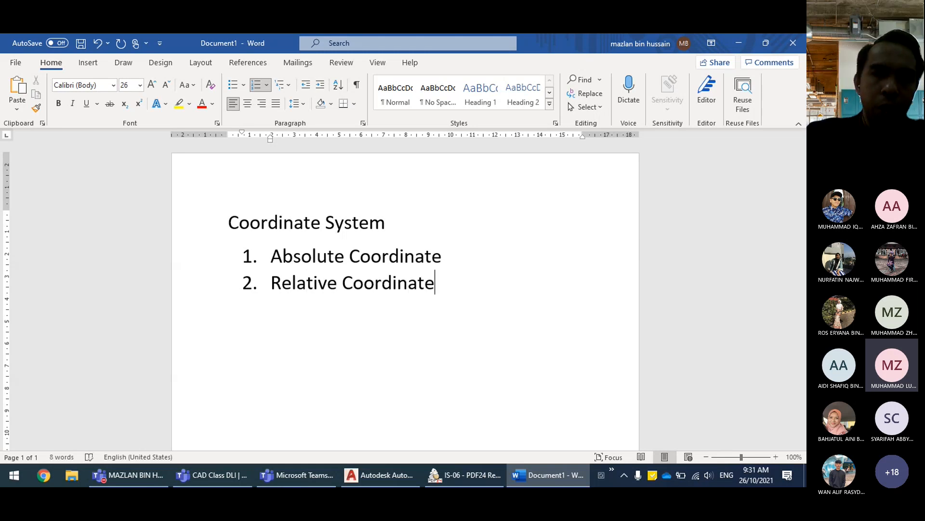
Step: Examine the coordinate types listed in Word, especially "Absolute Coordinate", alongside the origin of the AutoCAD drawing
click(452, 258)
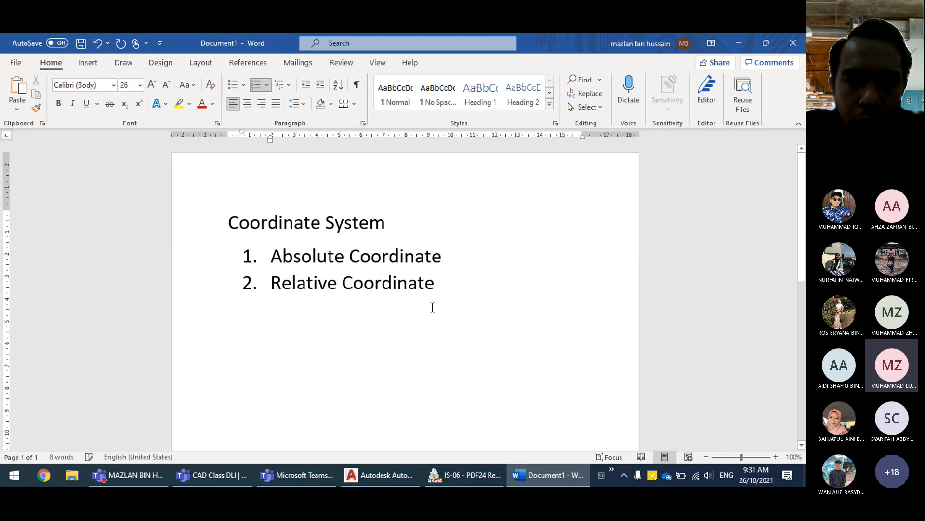
ctrl+scroll(453, 267, up, 3)
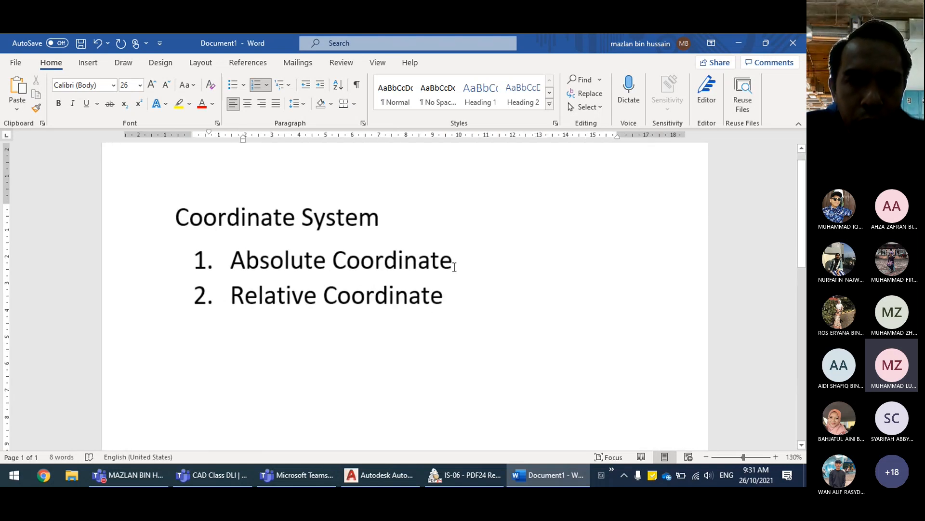
ctrl+scroll(454, 266, up, 1)
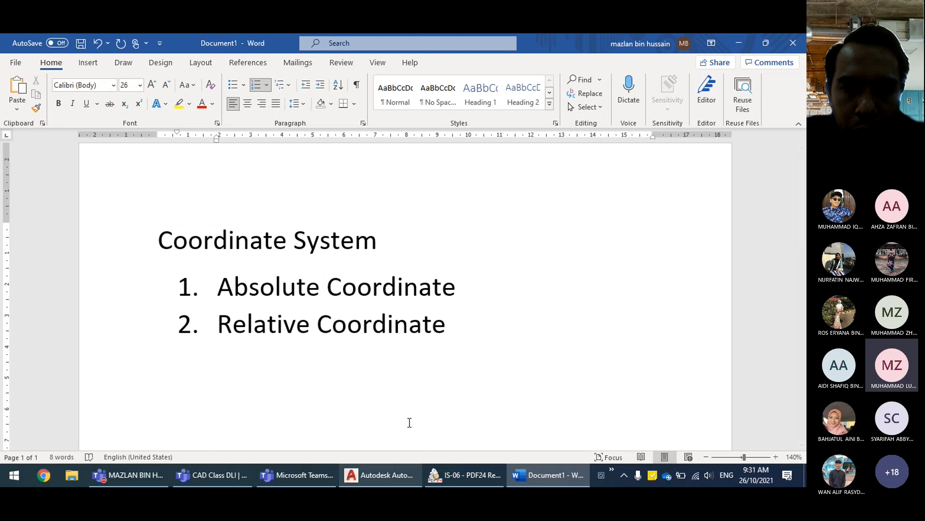
click(400, 477)
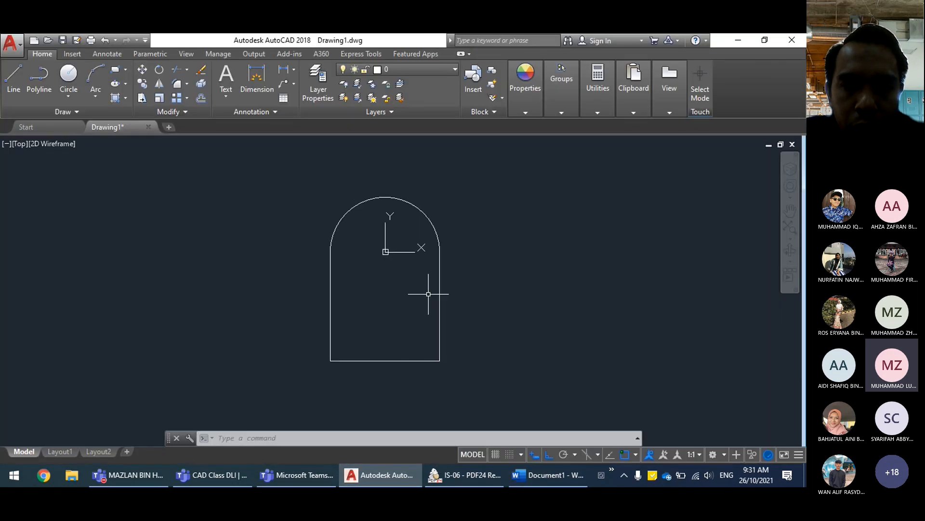
middle_drag(489, 210, 423, 246)
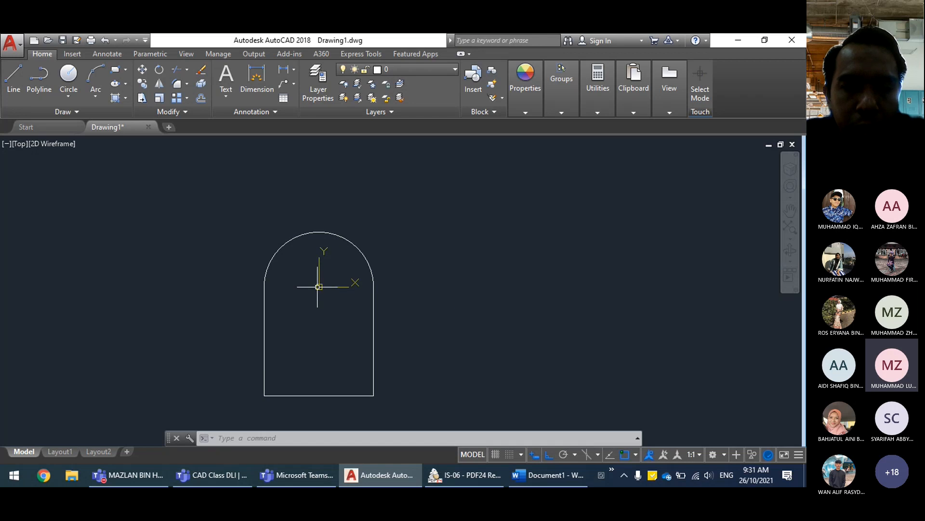
key(alt+Tab)
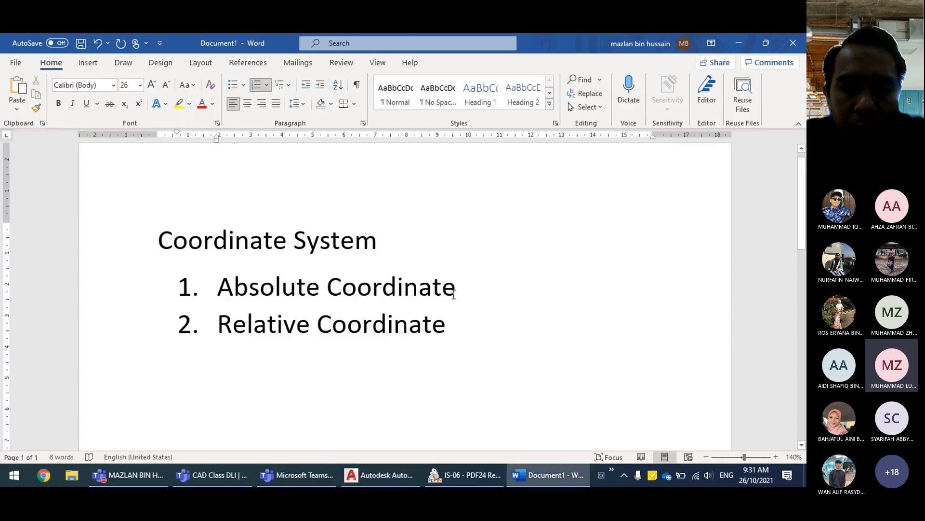
drag(464, 289, 219, 284)
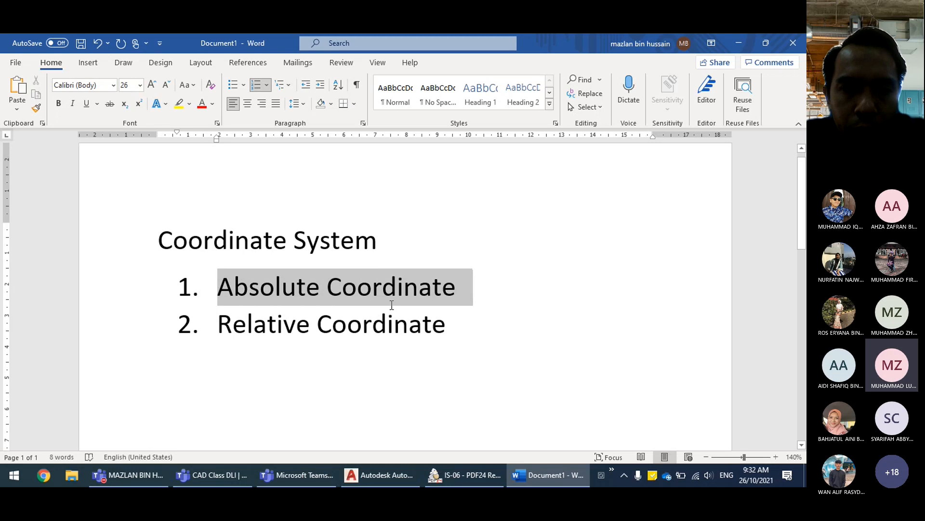
click(508, 393)
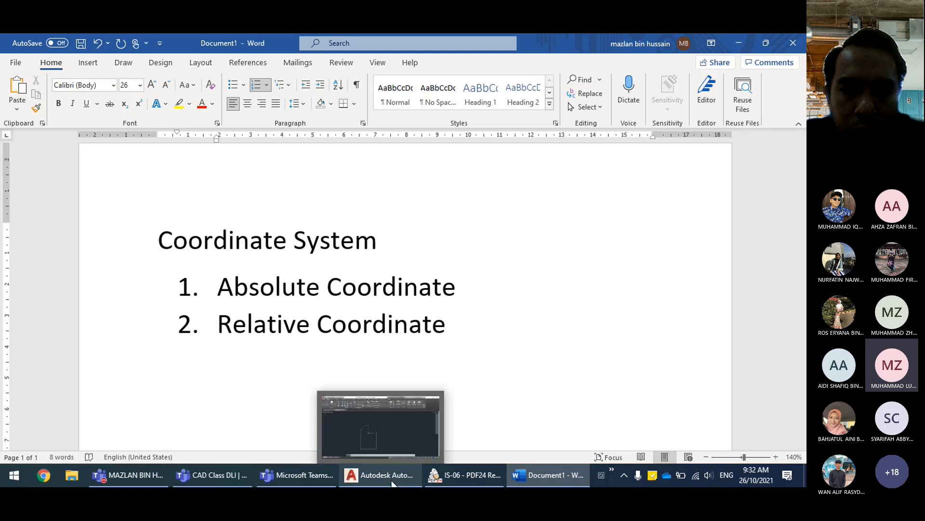
Step: Switch to AutoCAD and start a line at the origin, coordinates 0,0
click(420, 419)
mouse_move(410, 270)
middle_down()
mouse_move(392, 246)
mouse_move(362, 269)
middle_up()
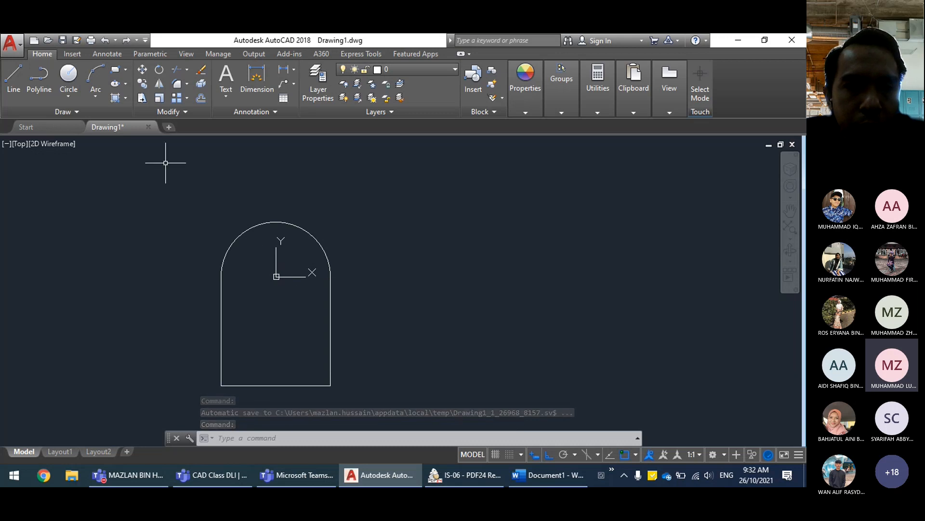
click(14, 82)
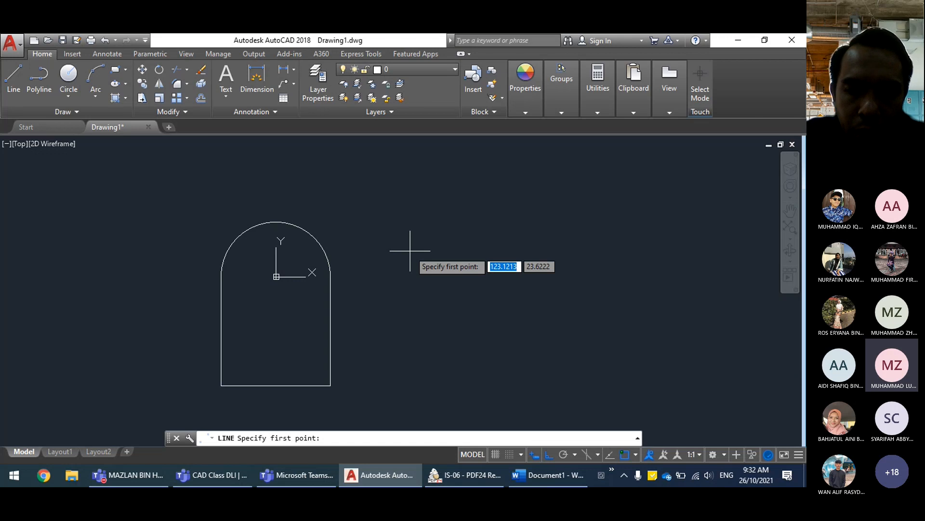
text(0)
key(Tab)
text(0)
key(Return)
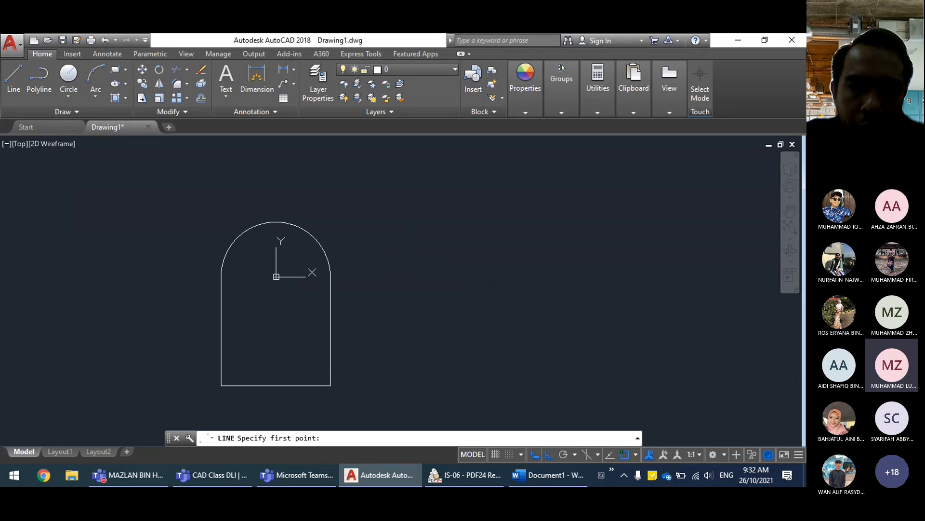
Step: Turn off Ortho mode and Dynamic Input, and draw the line's first segment to the absolute coordinate 100,0
key(F8)
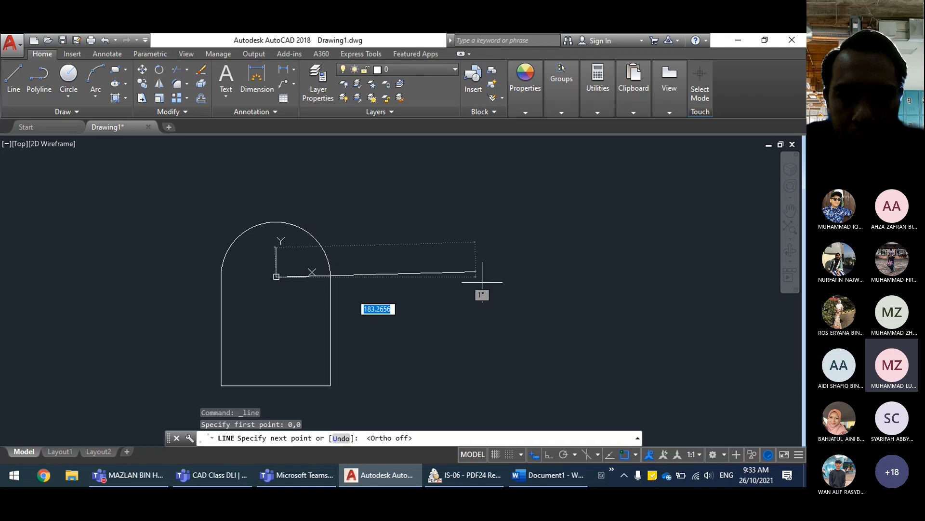
click(534, 456)
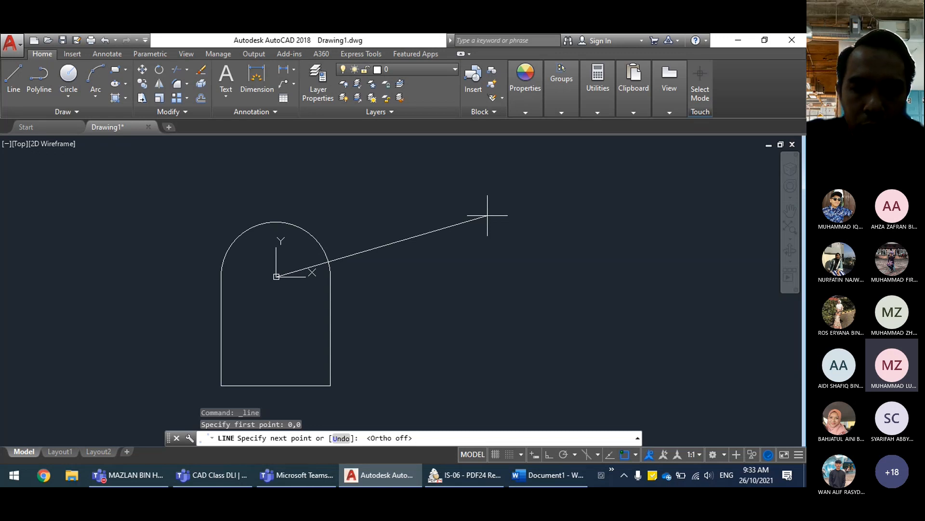
text(100)
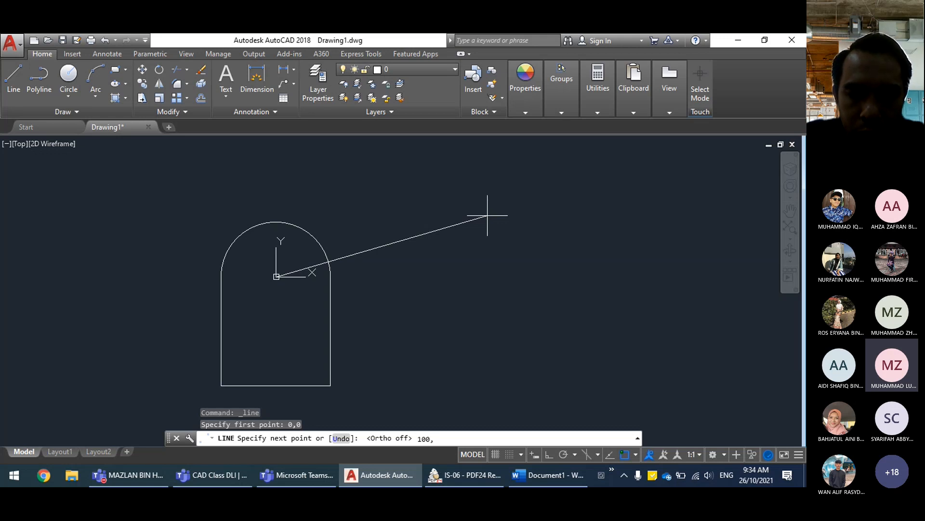
text(,0)
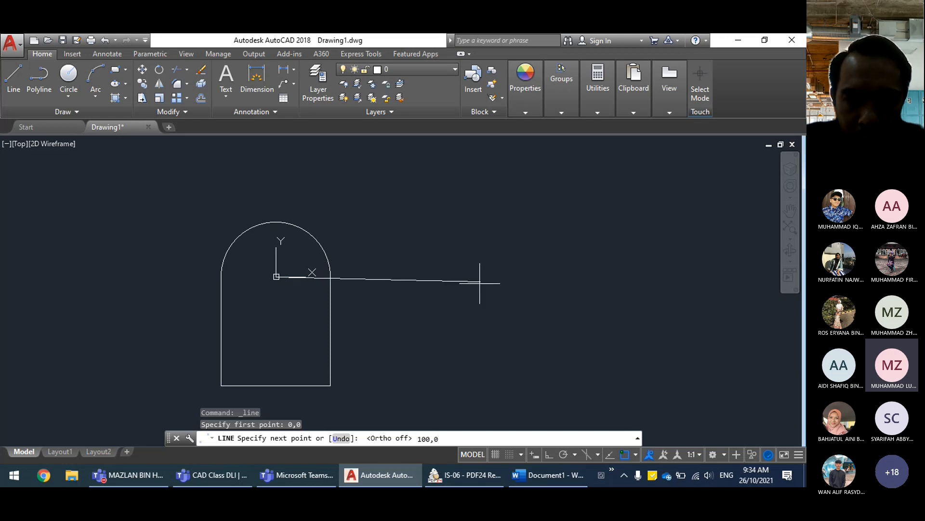
drag(440, 438, 417, 437)
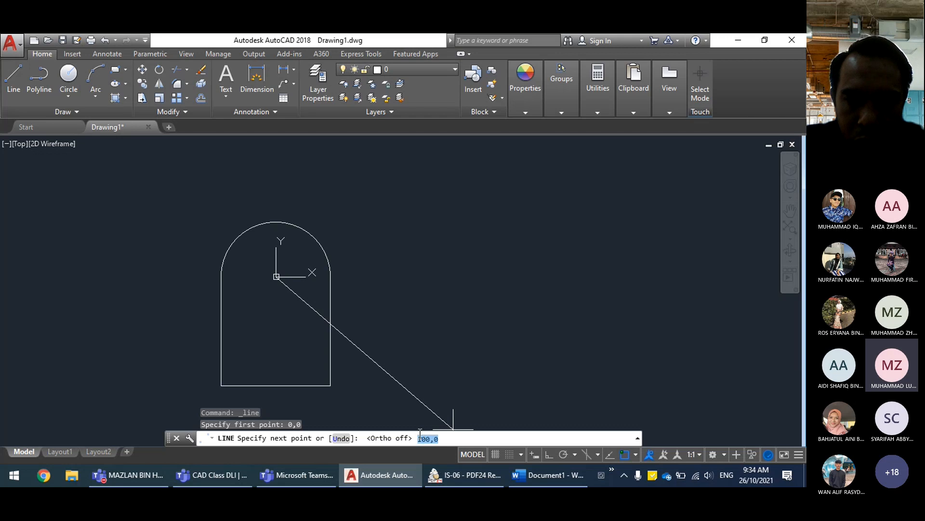
click(450, 437)
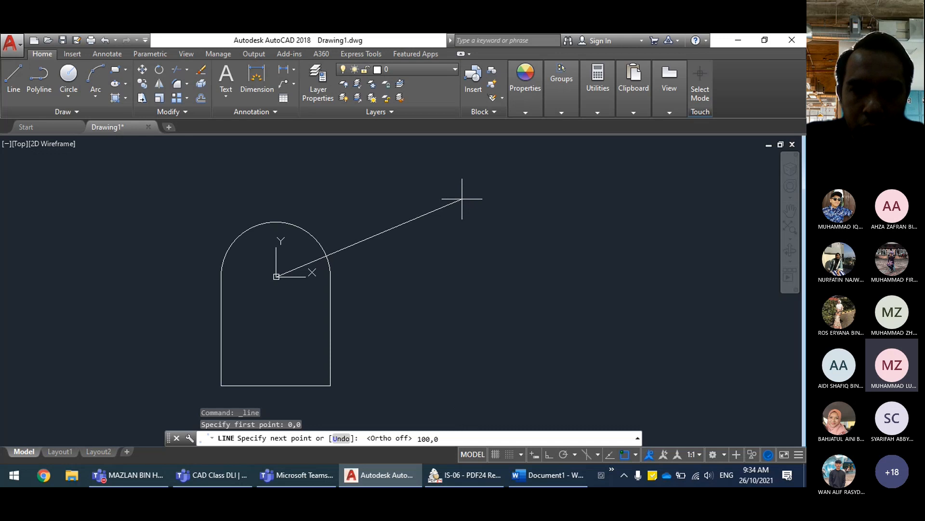
key(Return)
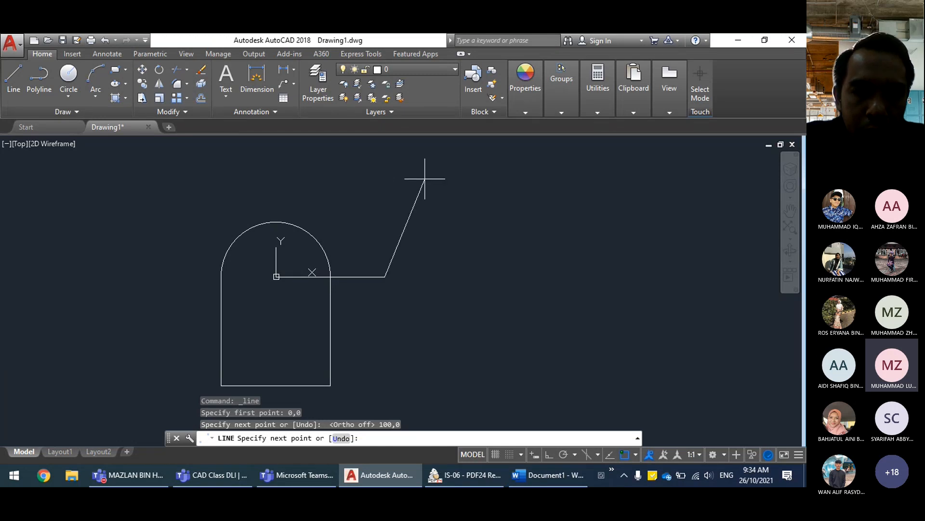
Step: Draw the line's second segment to the absolute coordinate 100,100 and end the line
text(100)
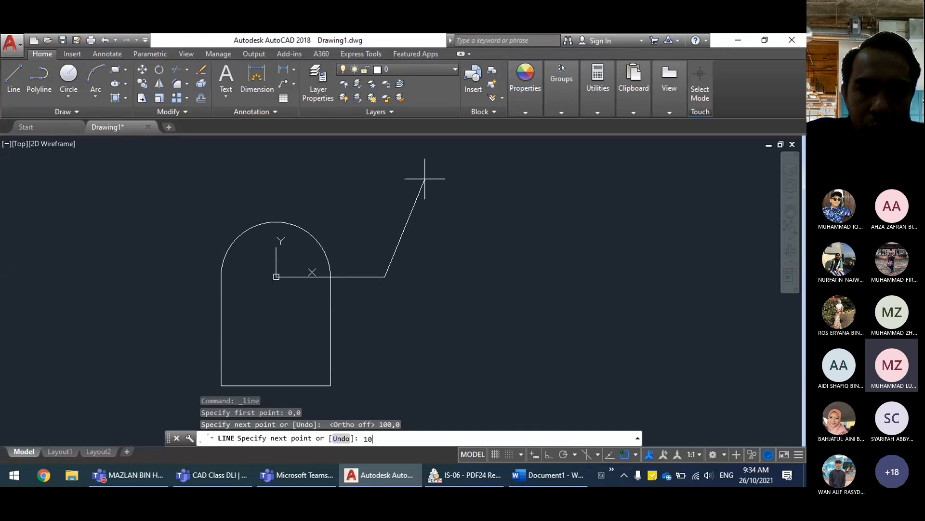
text(,100)
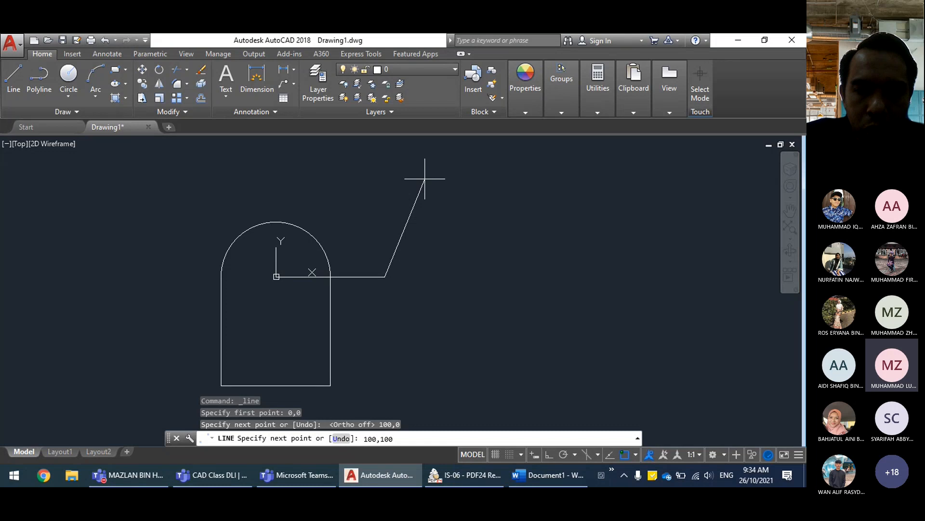
key(Return)
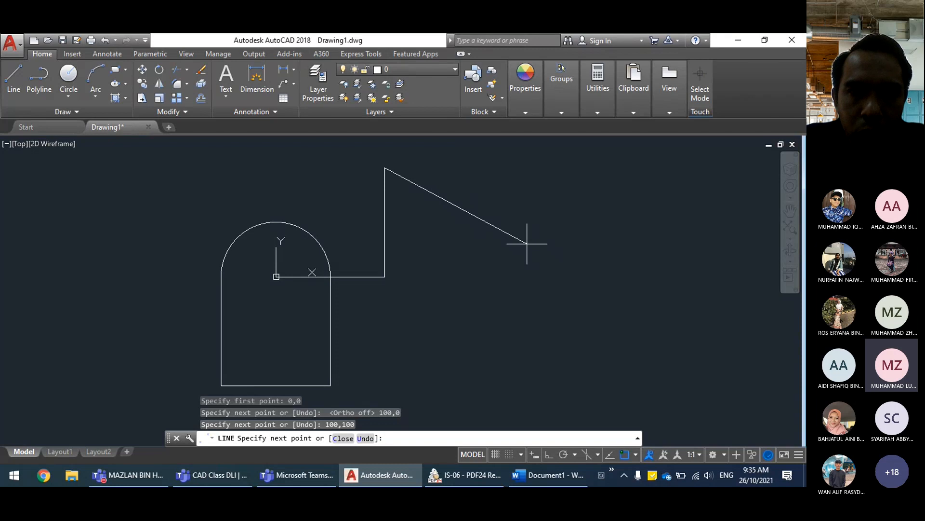
key(Escape)
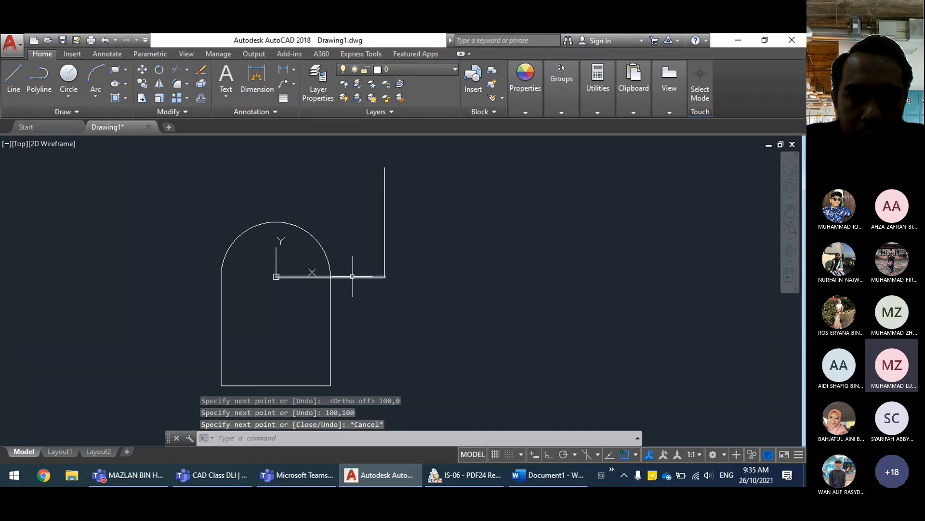
Step: Examine the endpoints of the horizontal segment from the origin and of the vertical segment
click(351, 277)
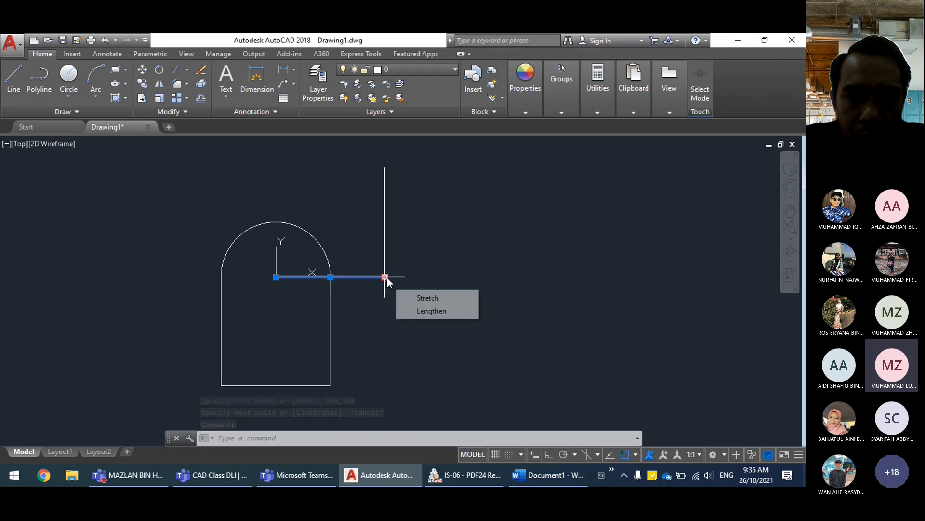
key(Escape)
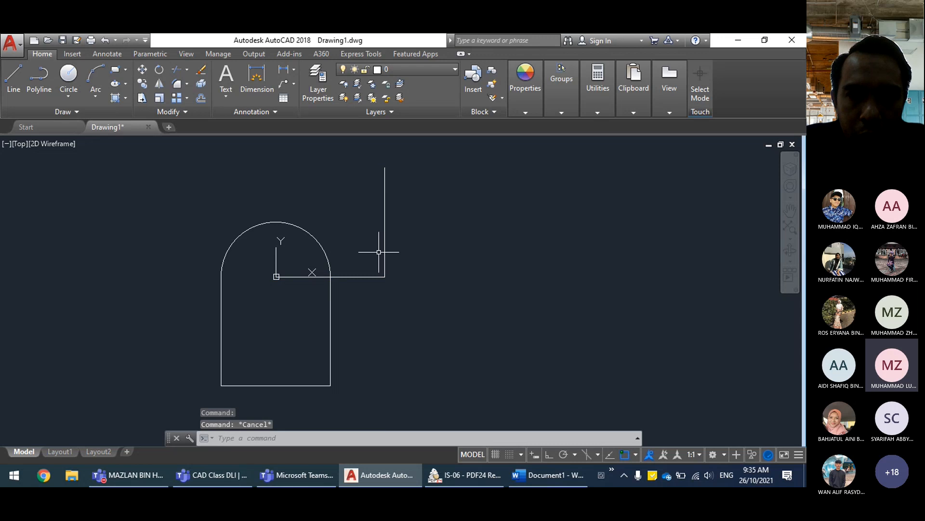
click(384, 168)
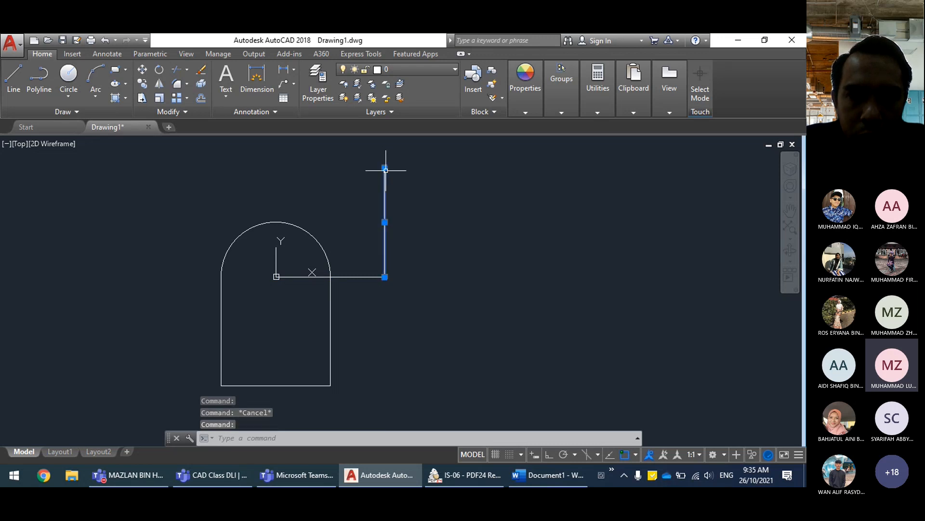
key(Escape)
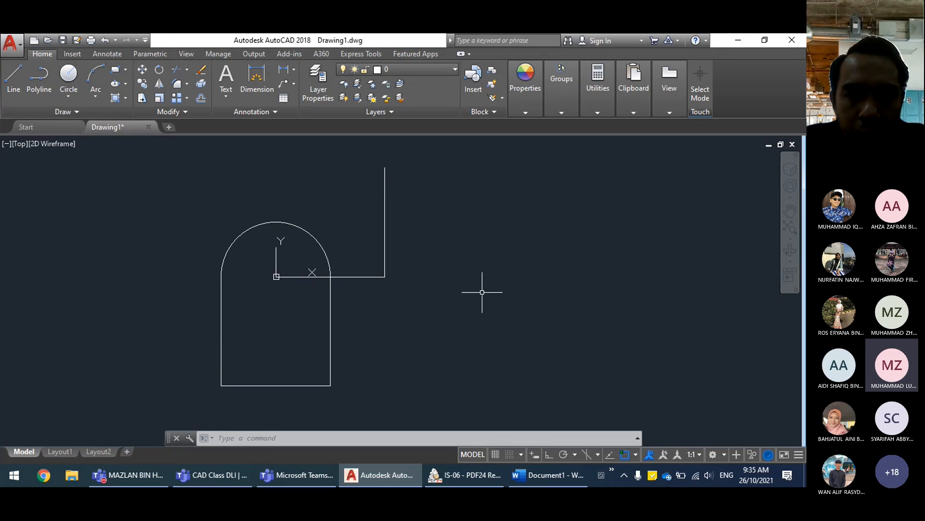
Step: Erase the horizontal and vertical line segments drawn from the origin, keeping the arch-shaped profile
middle_drag(490, 314, 436, 329)
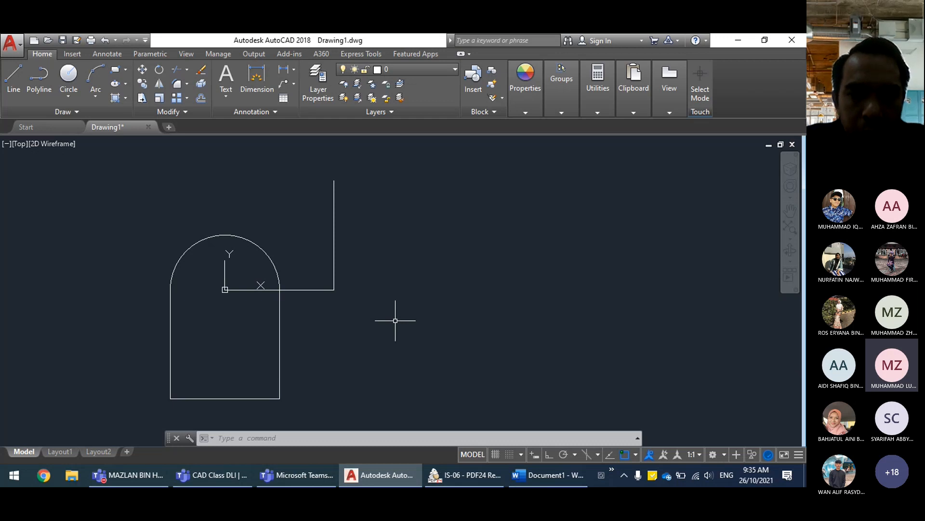
middle_drag(376, 311, 380, 281)
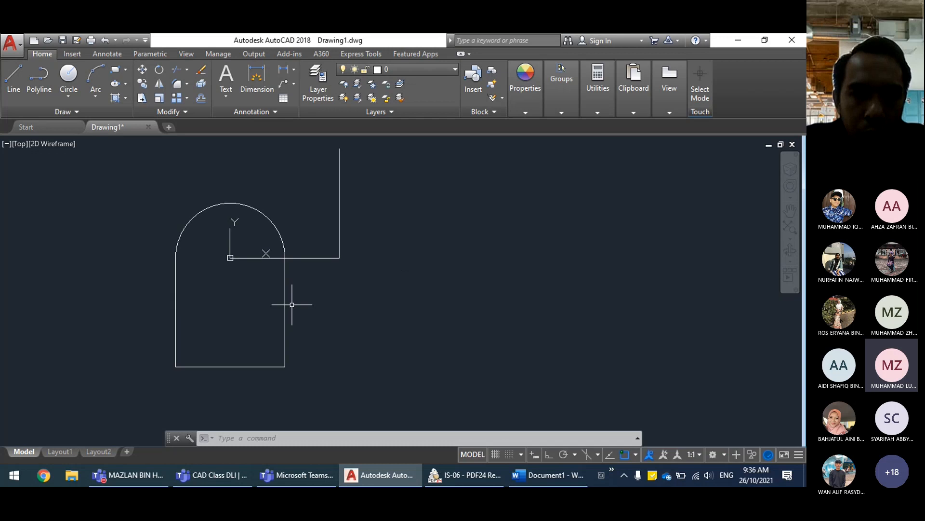
middle_drag(292, 304, 303, 335)
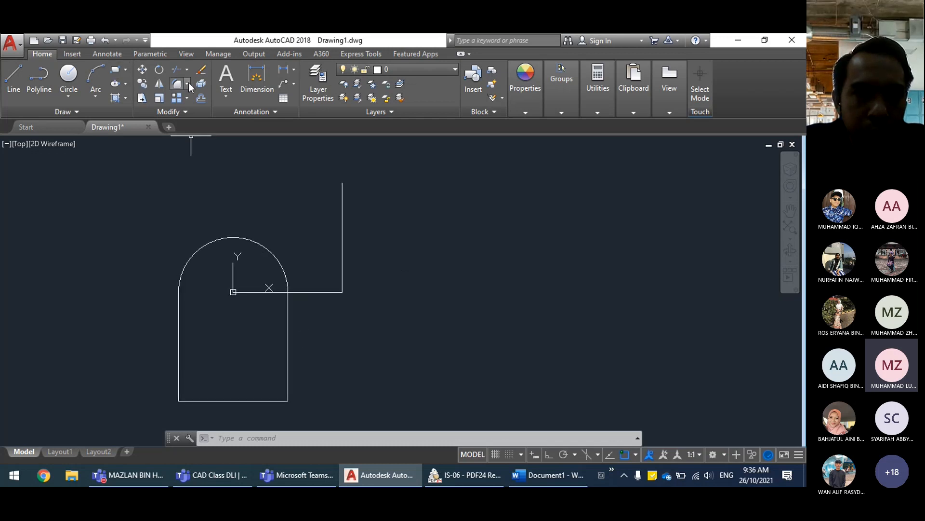
click(201, 71)
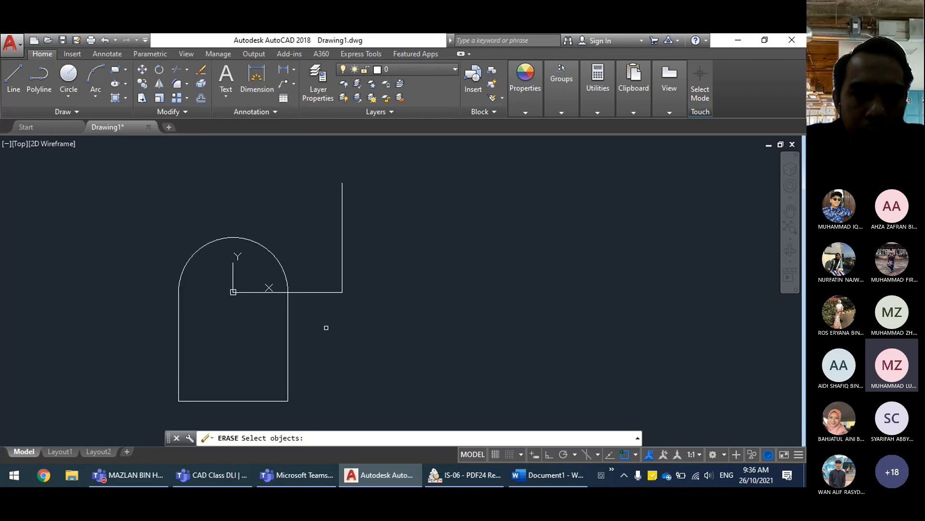
click(327, 292)
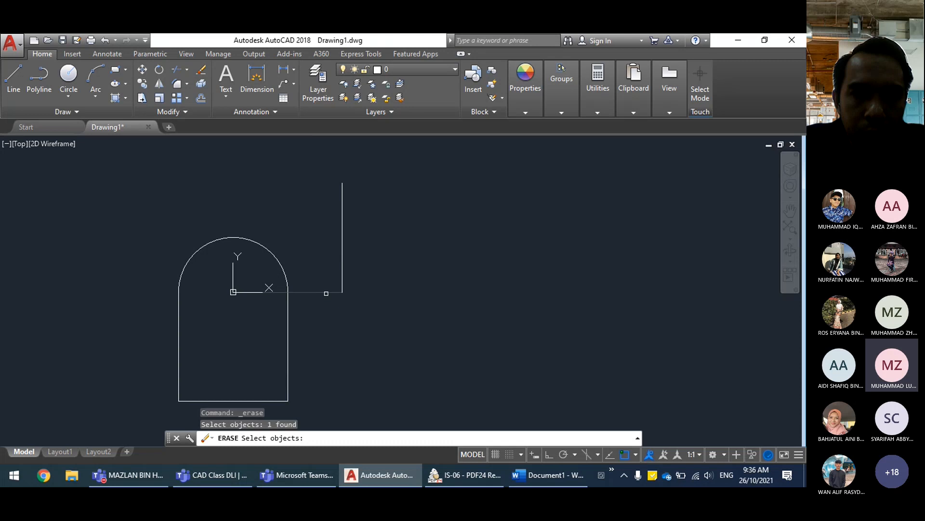
click(344, 235)
key(Return)
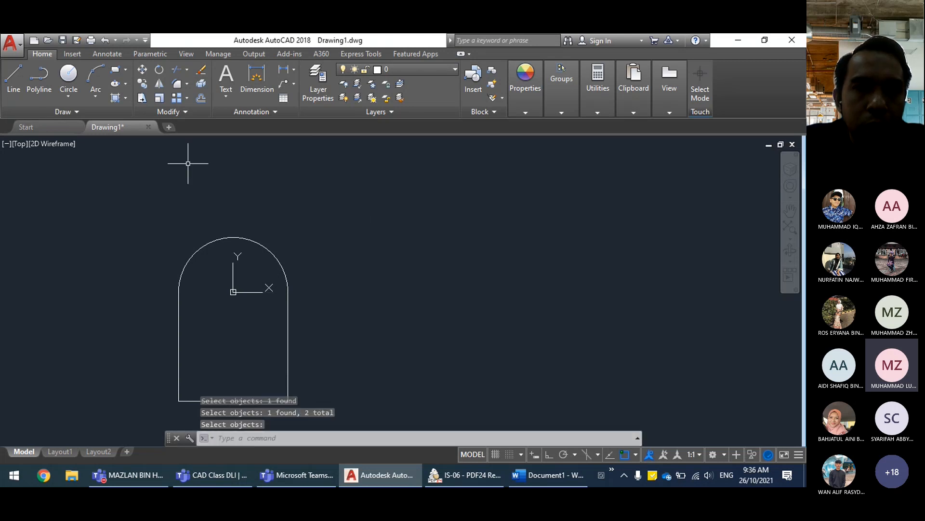
Step: Start a new line at the origin 0,0 and draw its first segment to the absolute coordinate 100,0
click(19, 93)
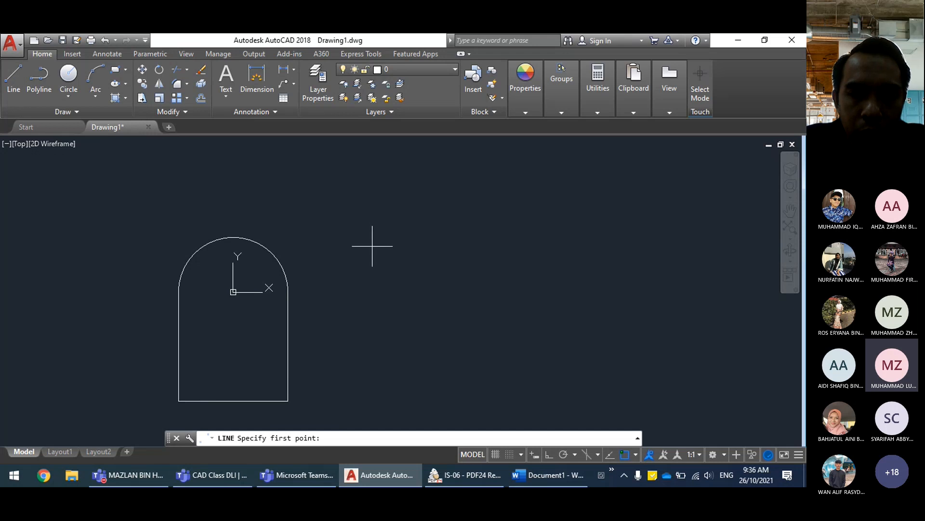
text(0,0)
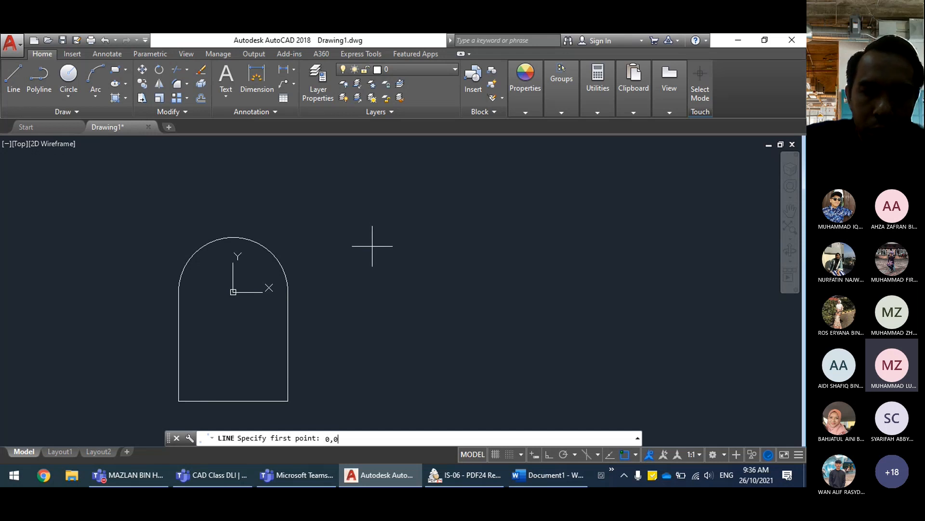
key(Return)
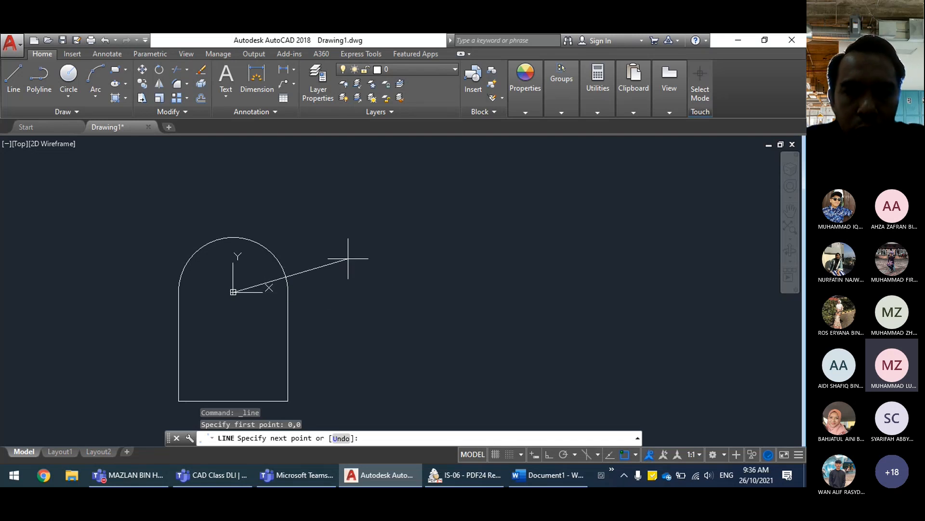
text(100,0)
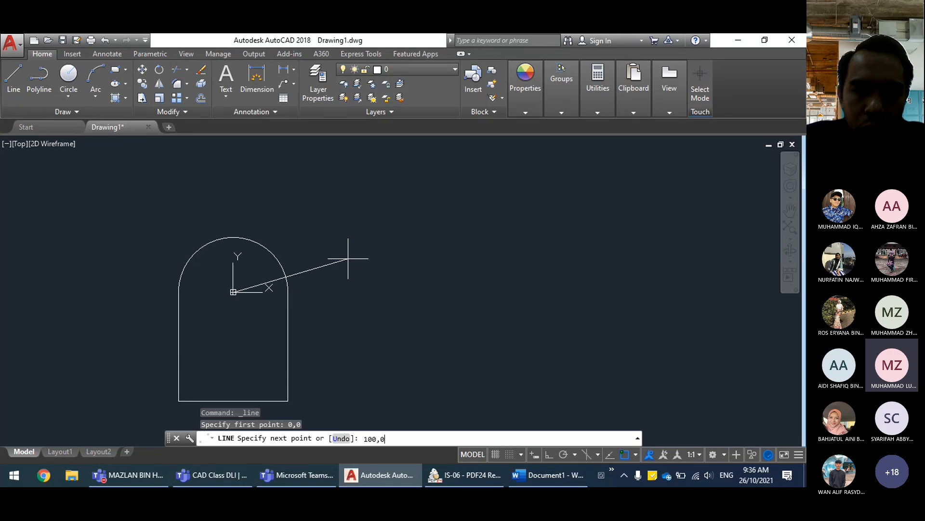
key(Return)
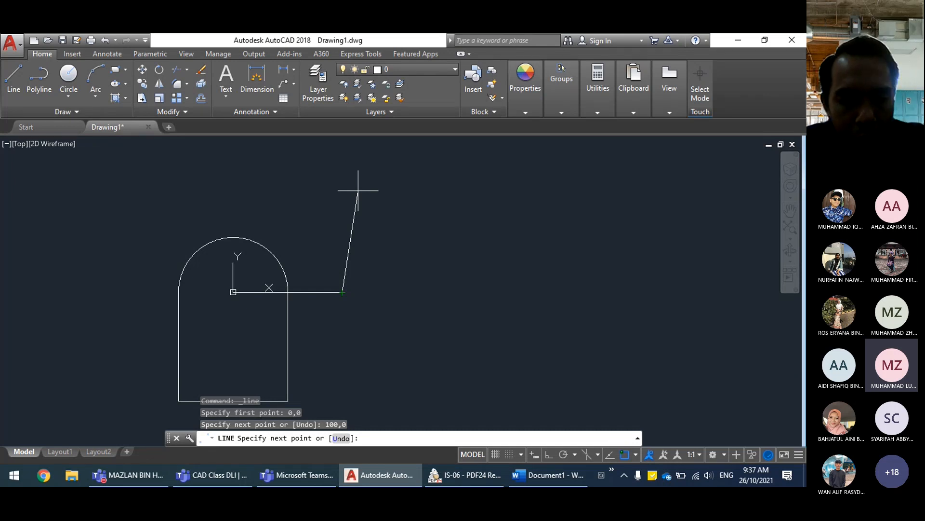
Step: Draw the vertical second segment with the relative coordinate @0,100 and end the line
key(F8)
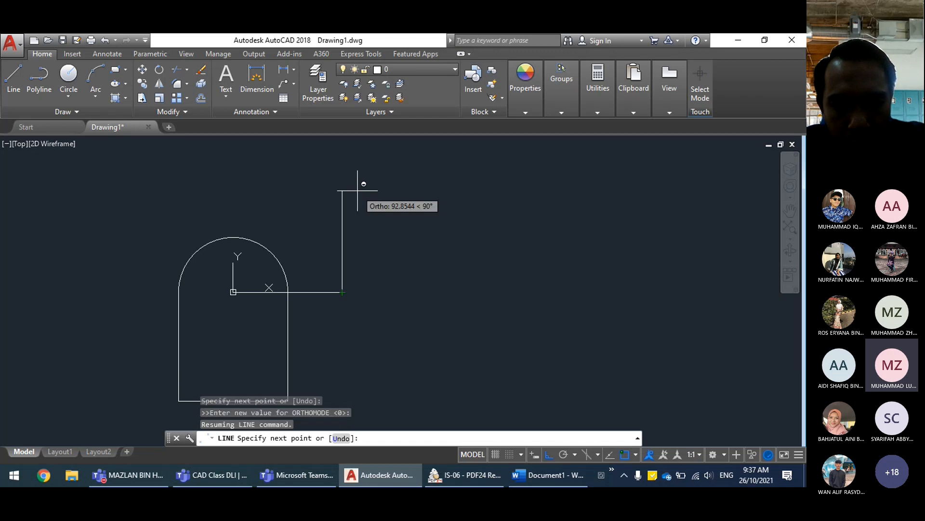
text(@)
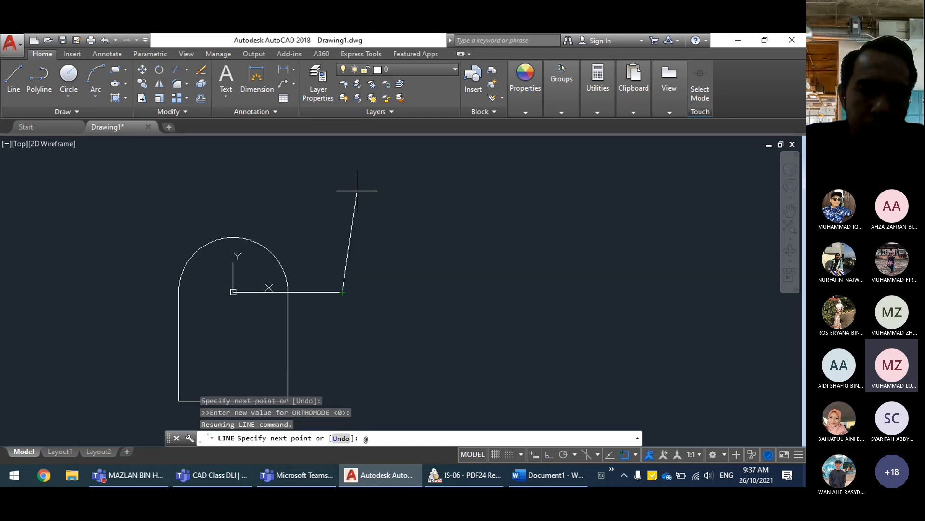
text(0)
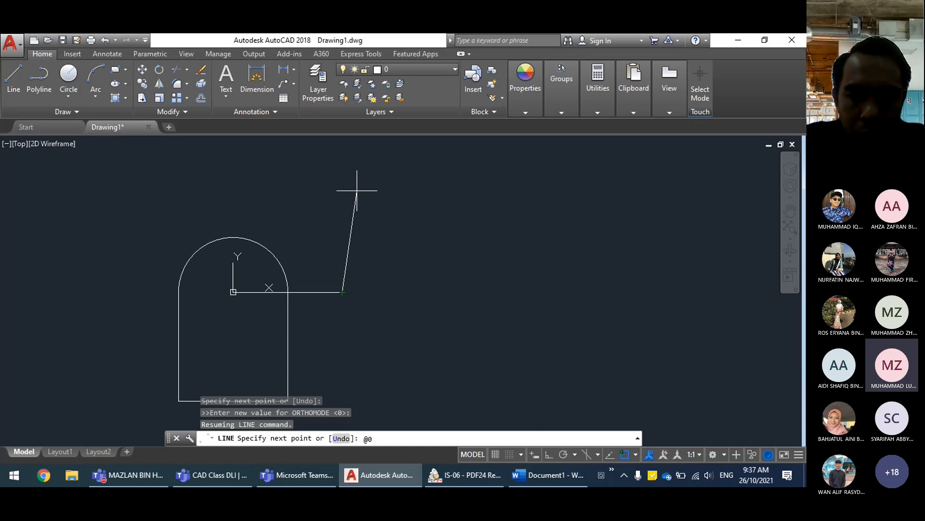
text(,100)
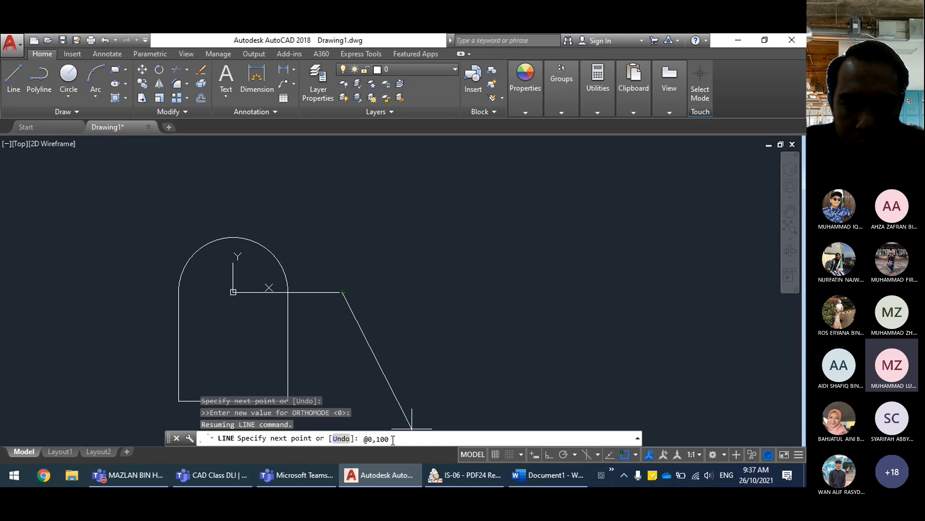
key(Return)
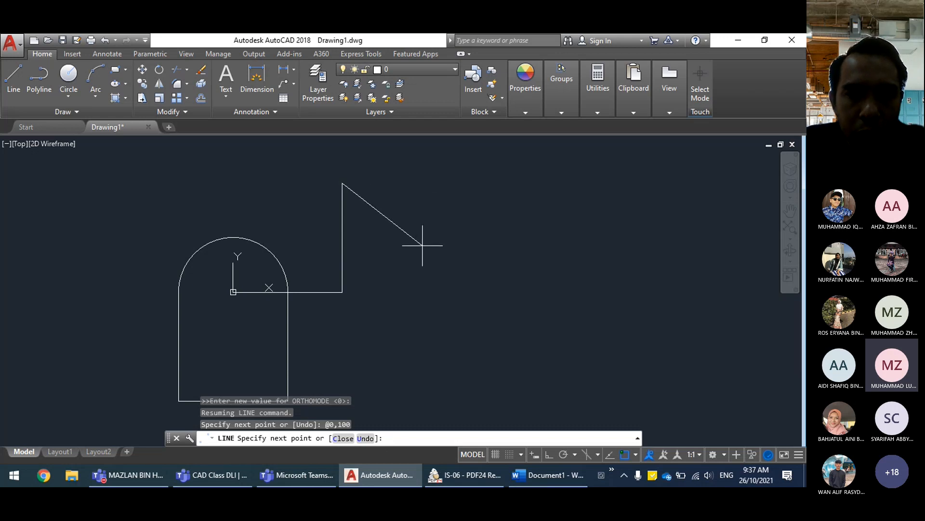
key(Escape)
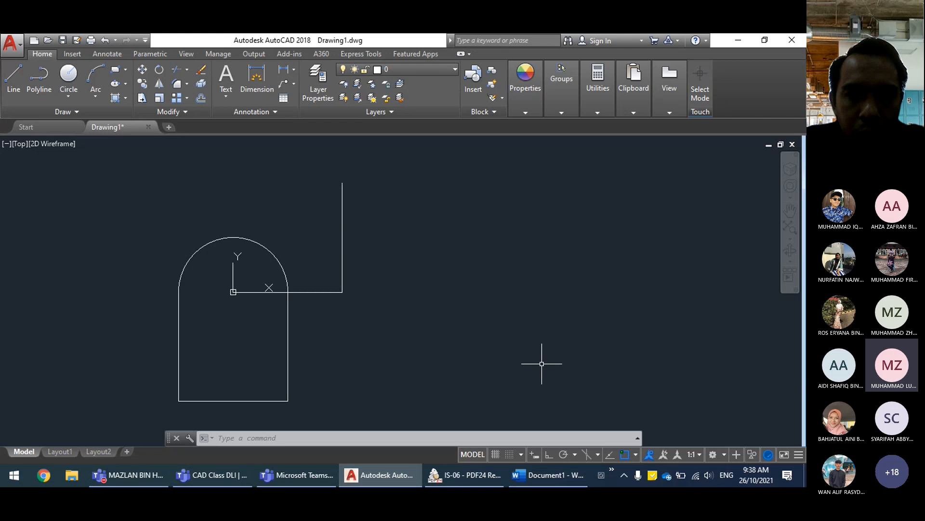
Step: Turn on Dynamic Input and erase the two line segments beside the arch-shaped profile
click(534, 455)
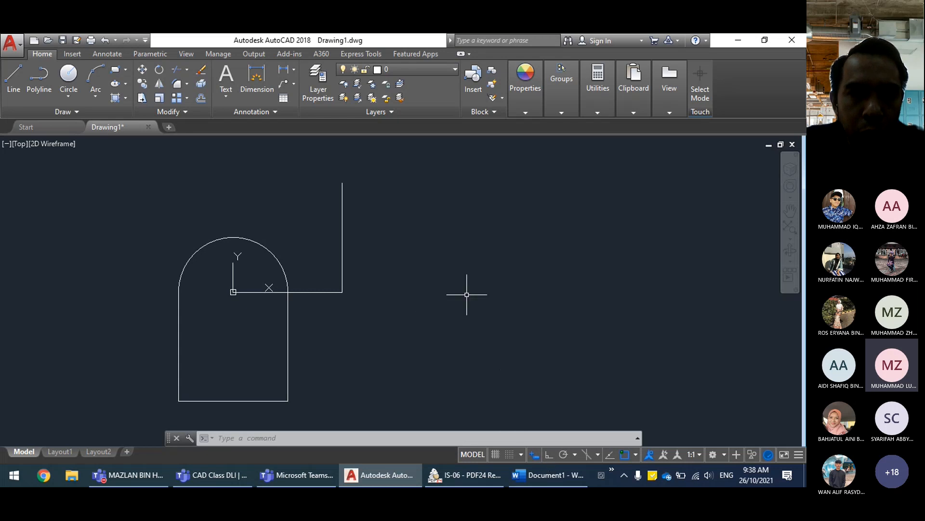
click(201, 75)
click(329, 291)
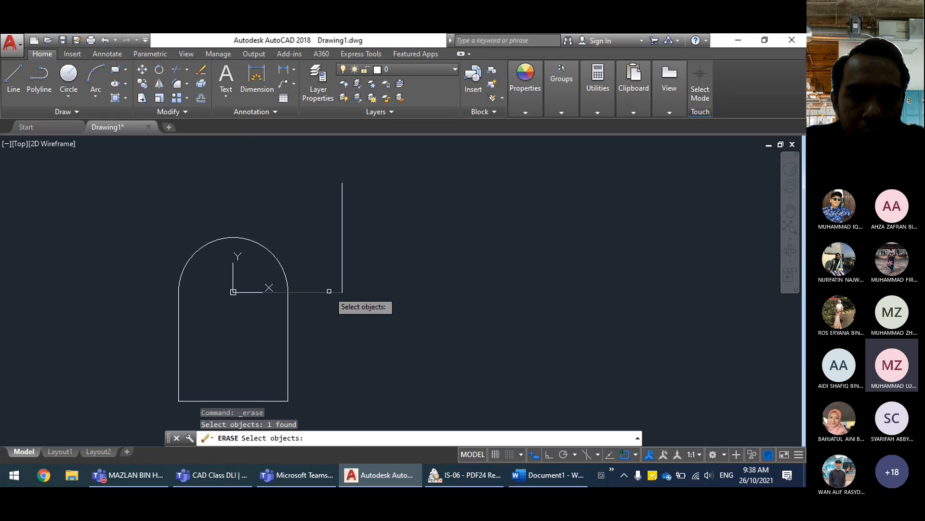
click(342, 242)
key(Return)
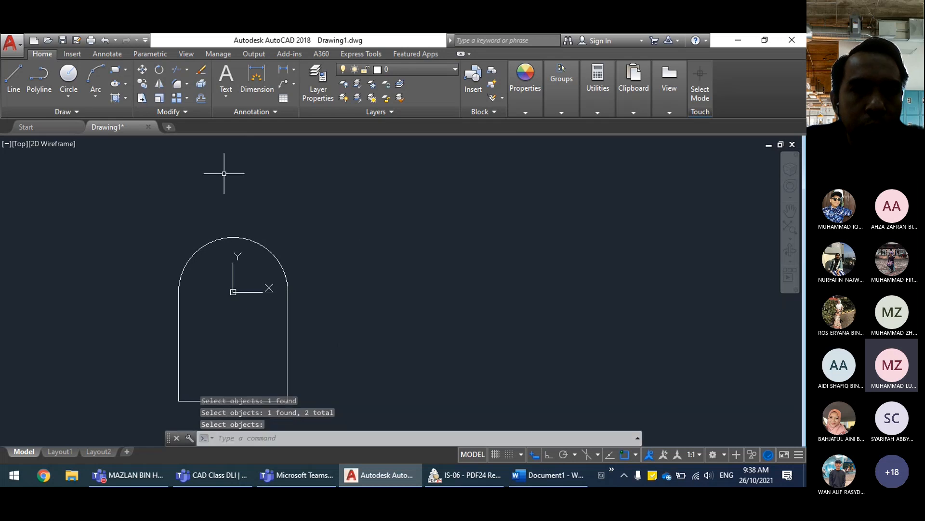
Step: Start a line at the origin 0,0, turn on Ortho mode, and draw a horizontal segment 100 units long along positive X
click(12, 78)
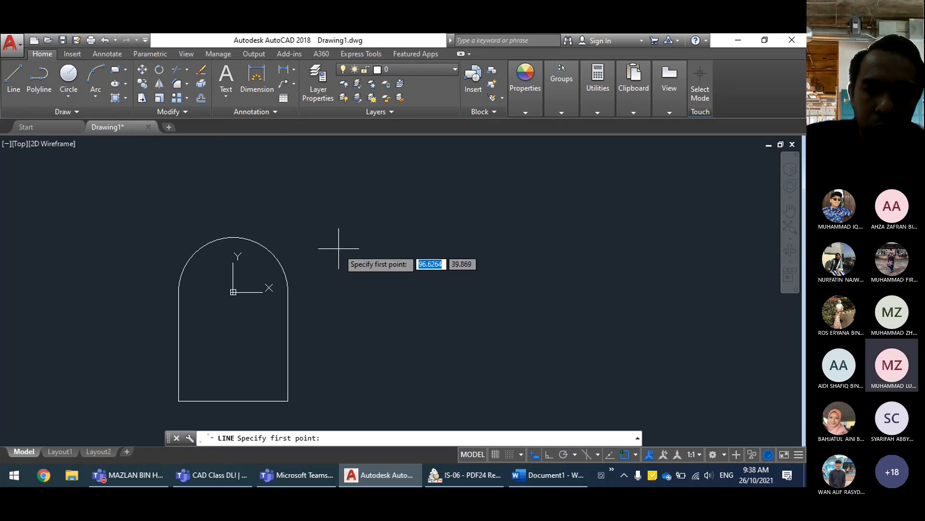
text(0)
key(Tab)
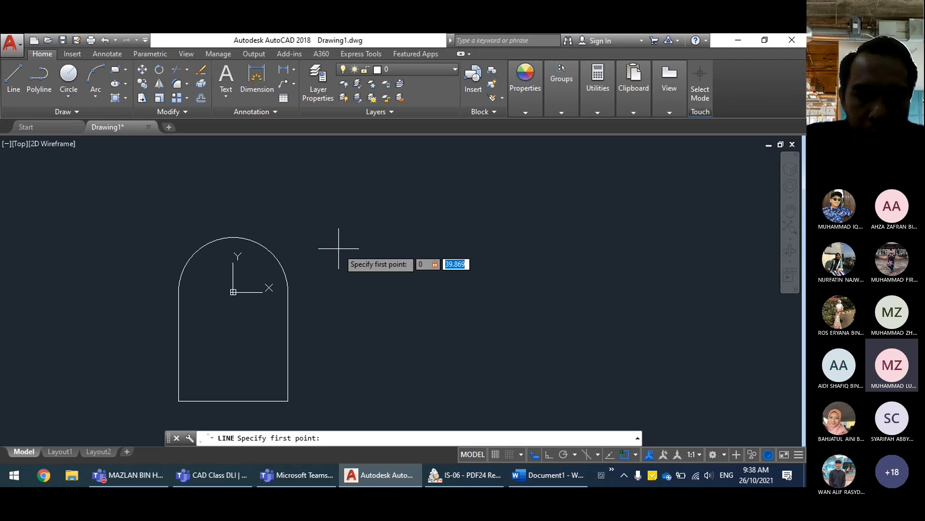
text(0)
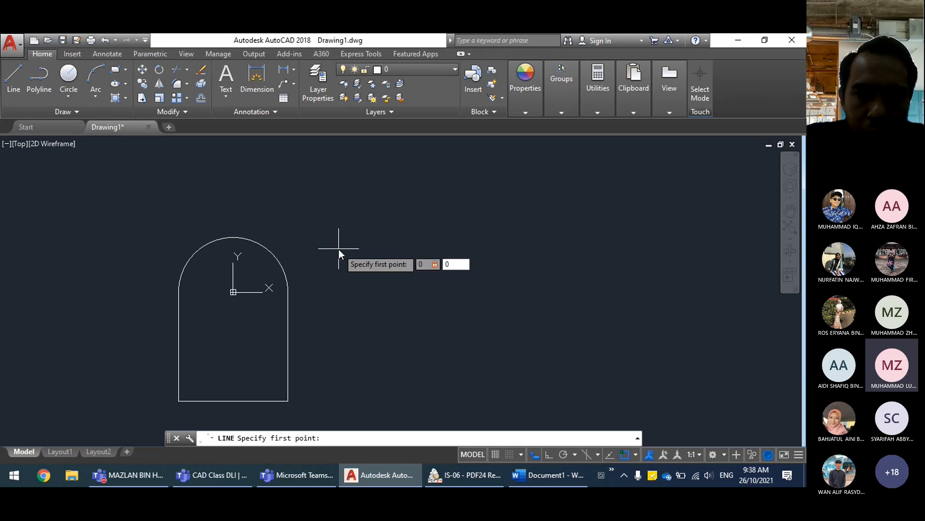
key(Return)
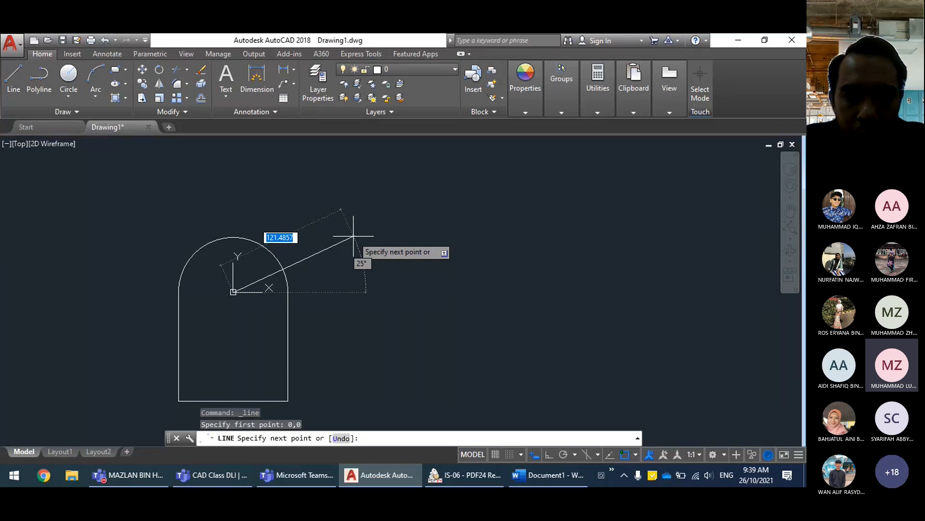
key(F8)
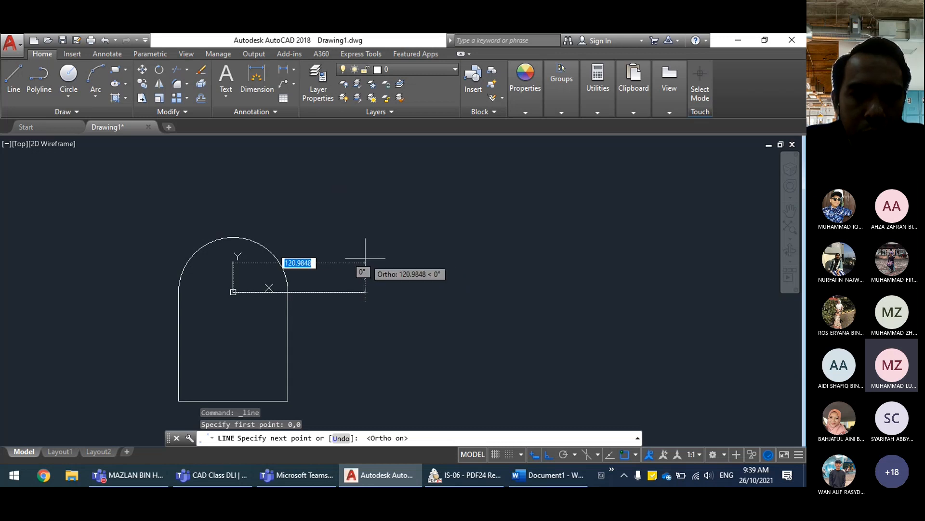
text(100)
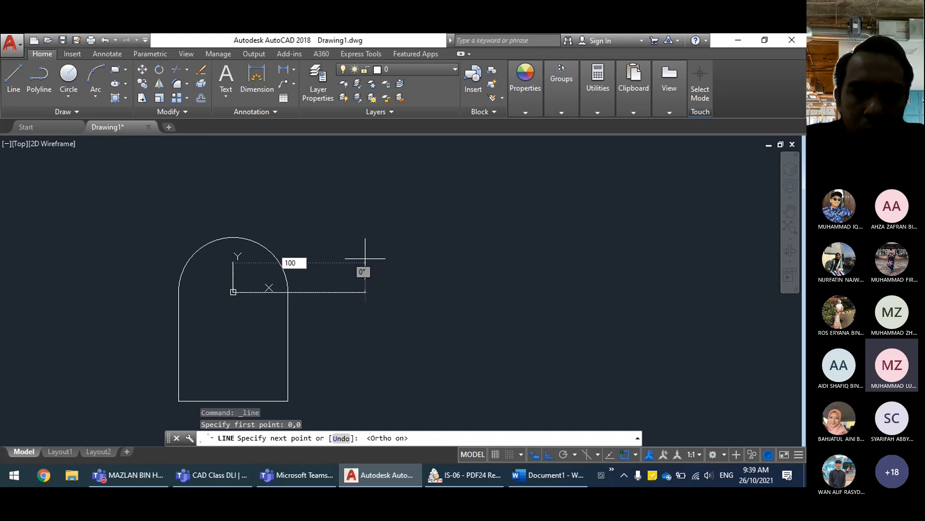
key(Return)
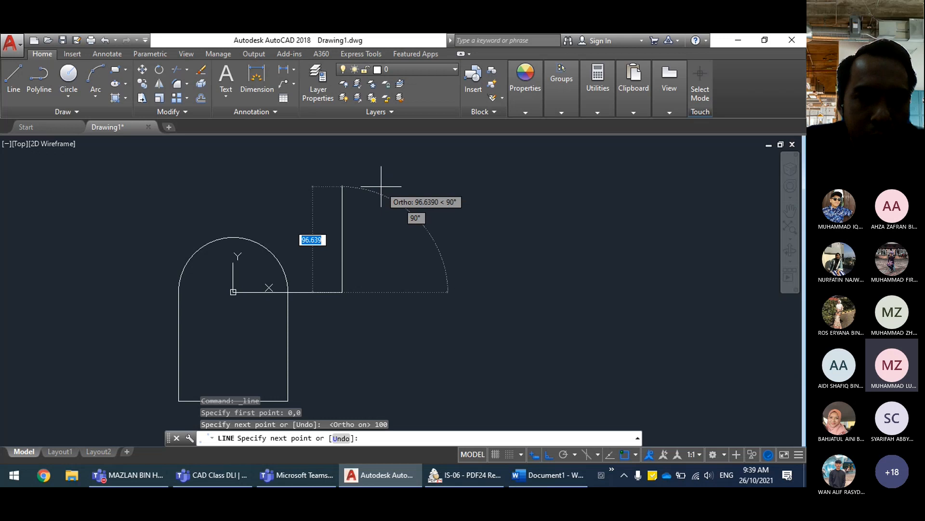
Step: Draw a vertical segment 100 units up from the line's end, turn Ortho mode off and end the line
text(100)
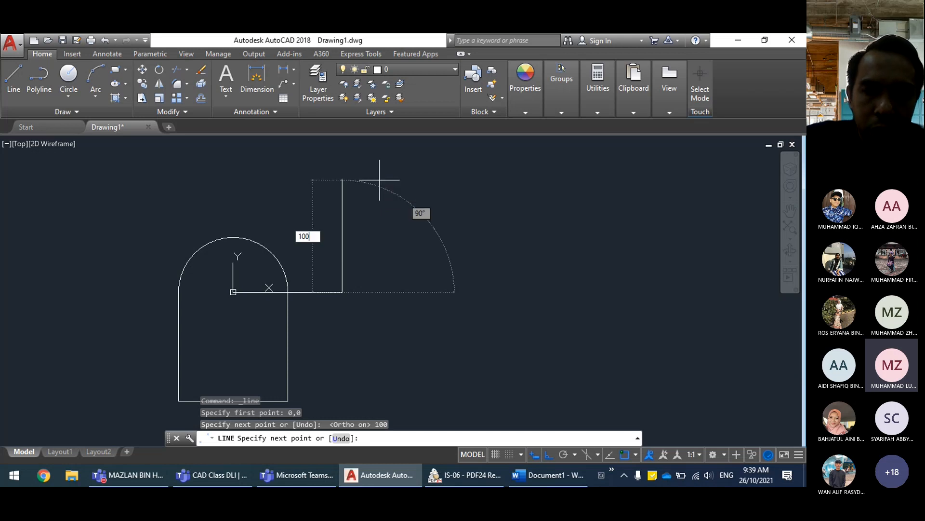
key(Return)
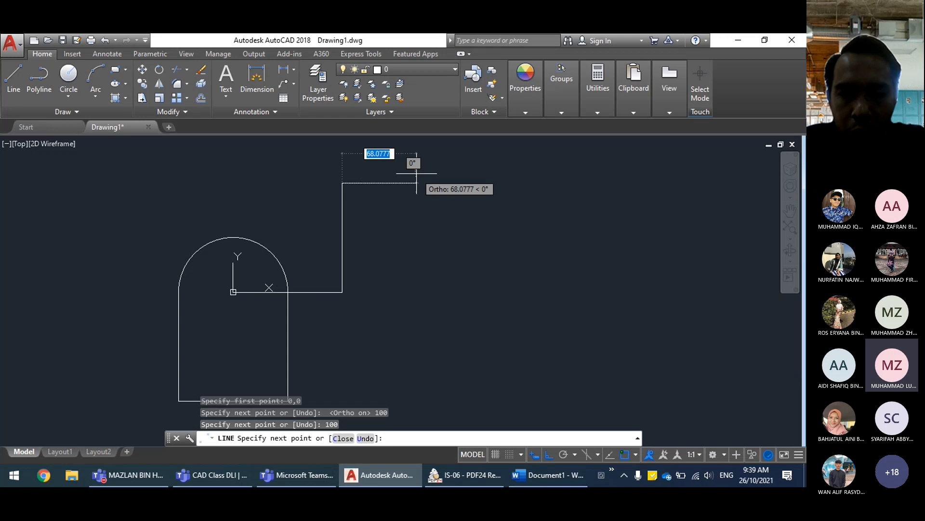
key(F8)
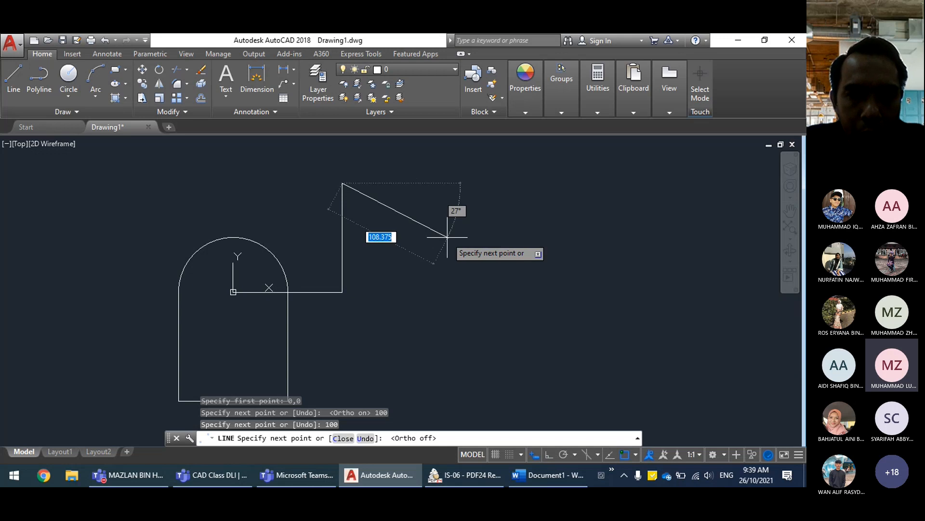
key(Escape)
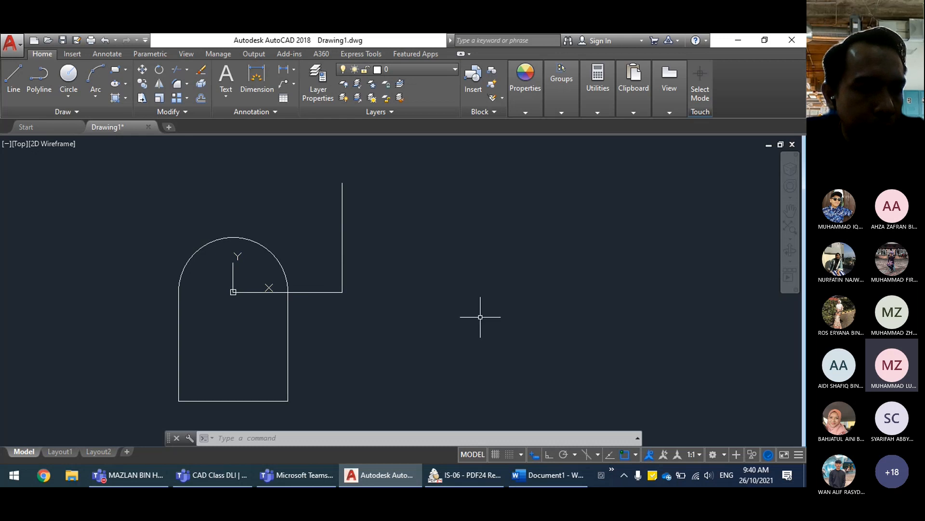
Step: Erase the whole arch-shaped profile and the two line segments with one selection window around all objects
middle_drag(461, 263, 579, 227)
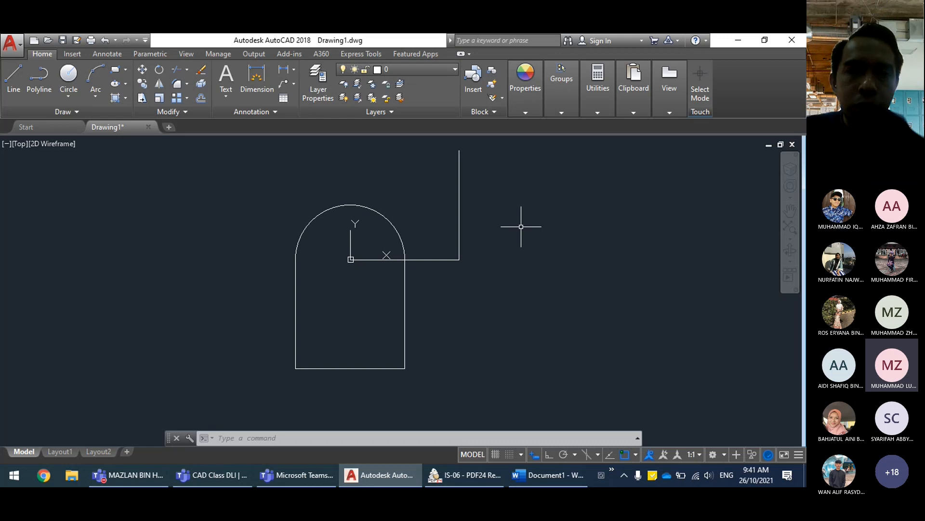
middle_drag(440, 216, 459, 217)
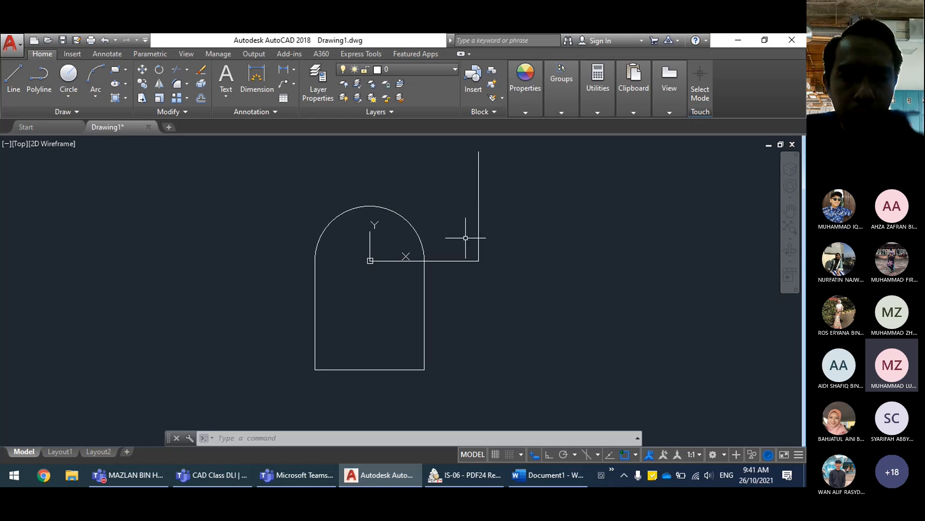
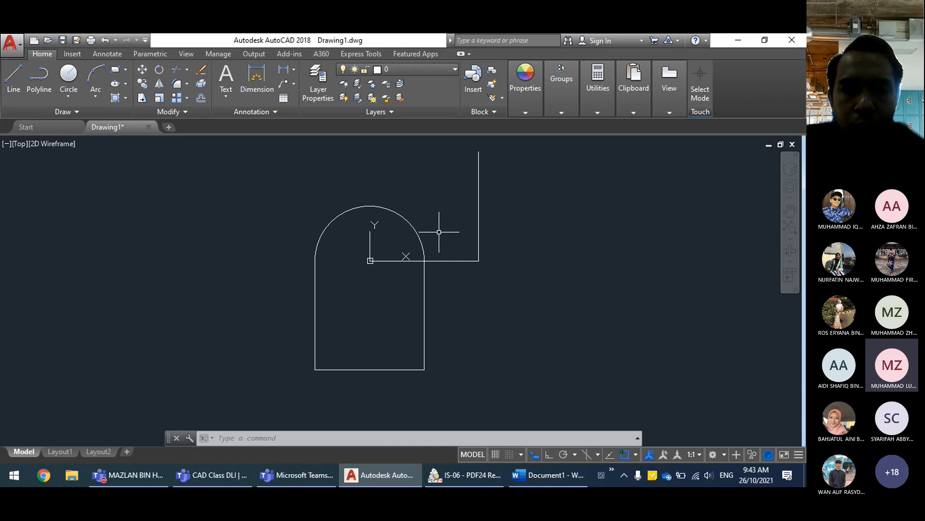
middle_drag(465, 280, 470, 291)
click(200, 72)
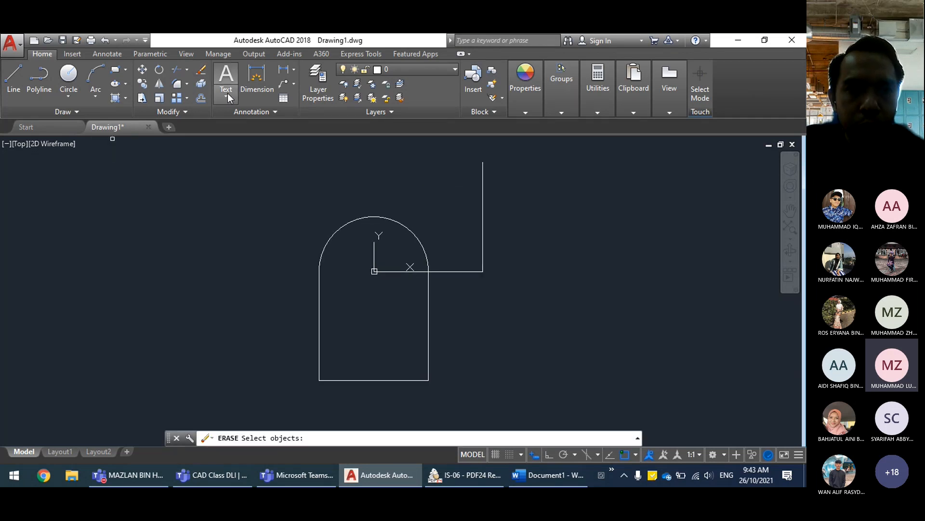
click(201, 72)
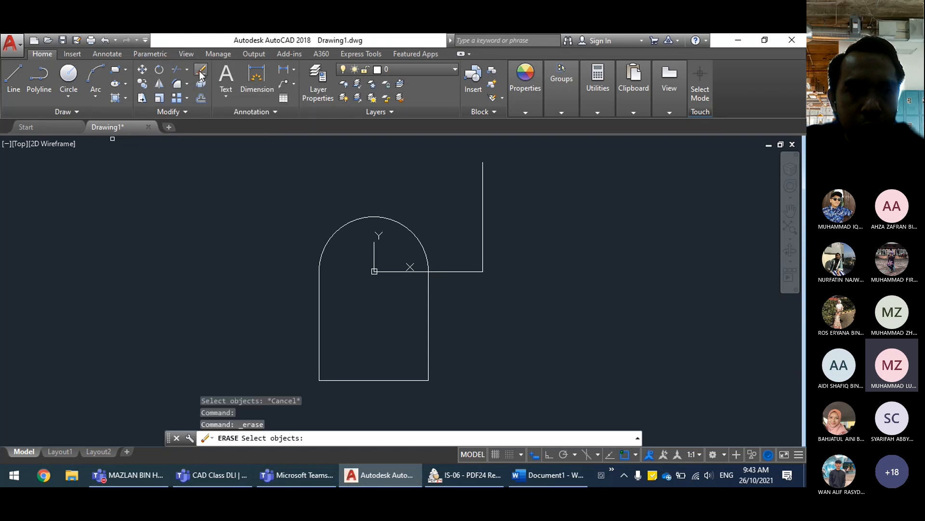
click(202, 153)
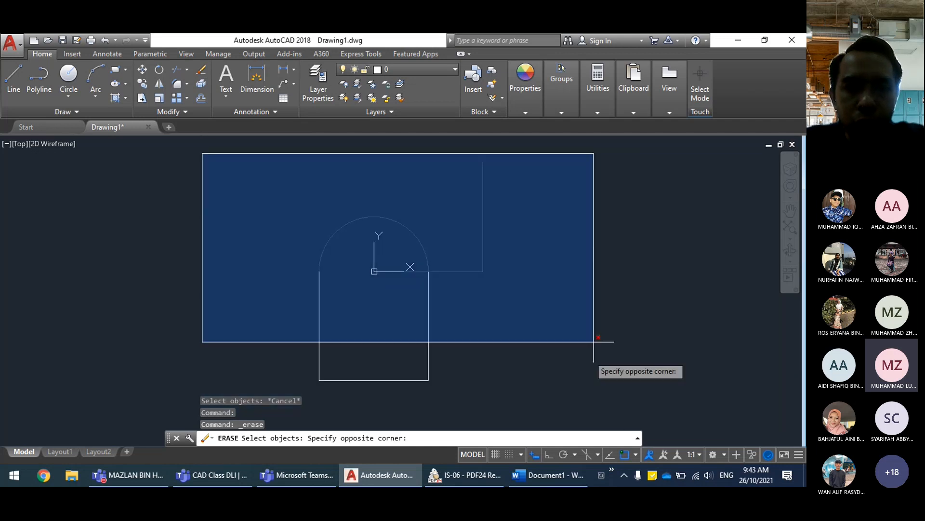
click(586, 383)
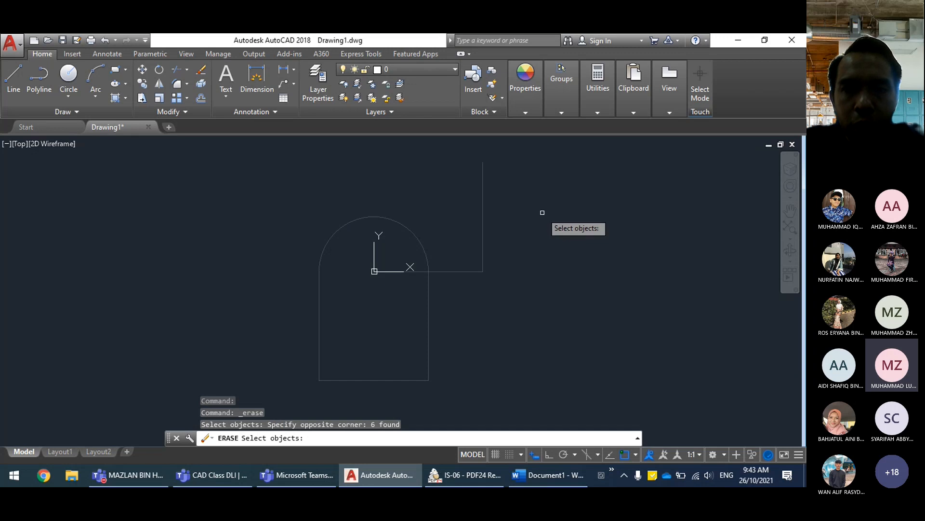
key(Return)
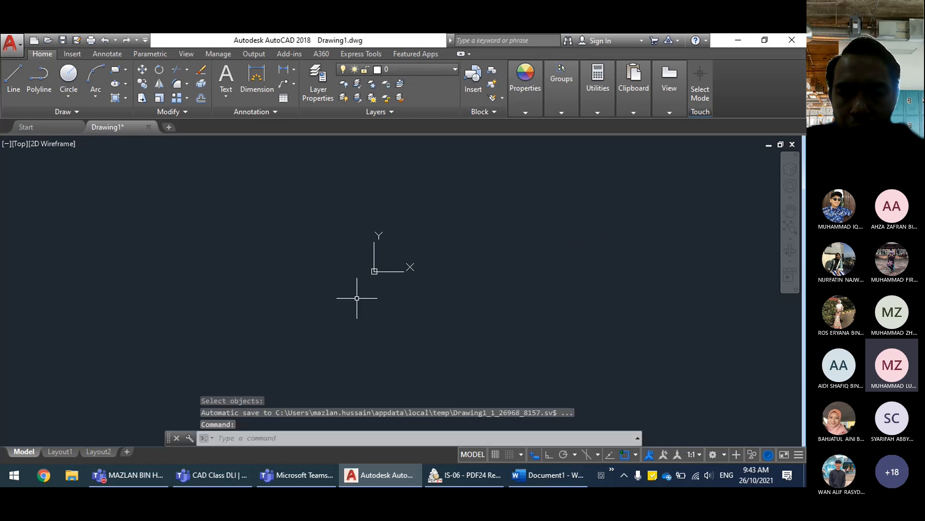
Step: Choose the Drafting & Annotation workspace
click(455, 72)
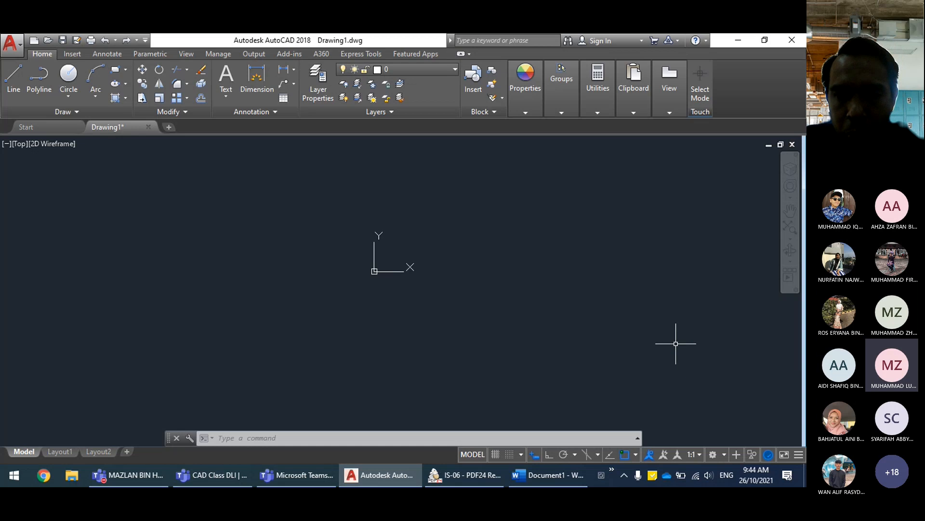
click(715, 455)
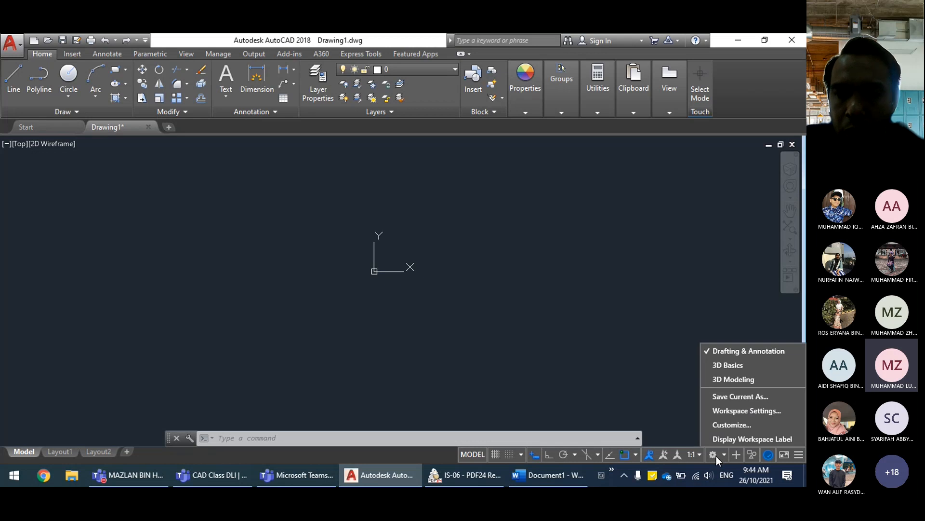
click(726, 353)
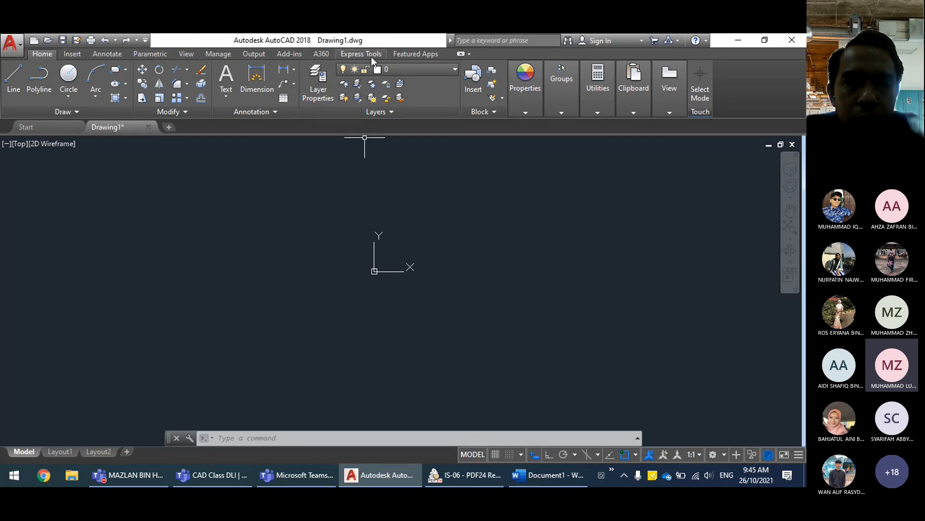
Step: Open the Layer Properties Manager, place it over the middle of the drawing area and widen it
click(314, 94)
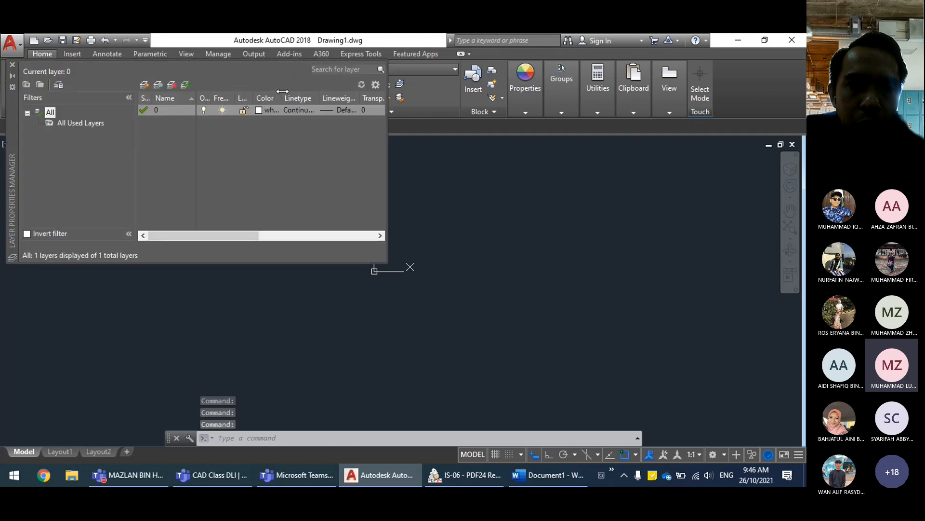
click(12, 65)
drag(57, 181, 229, 244)
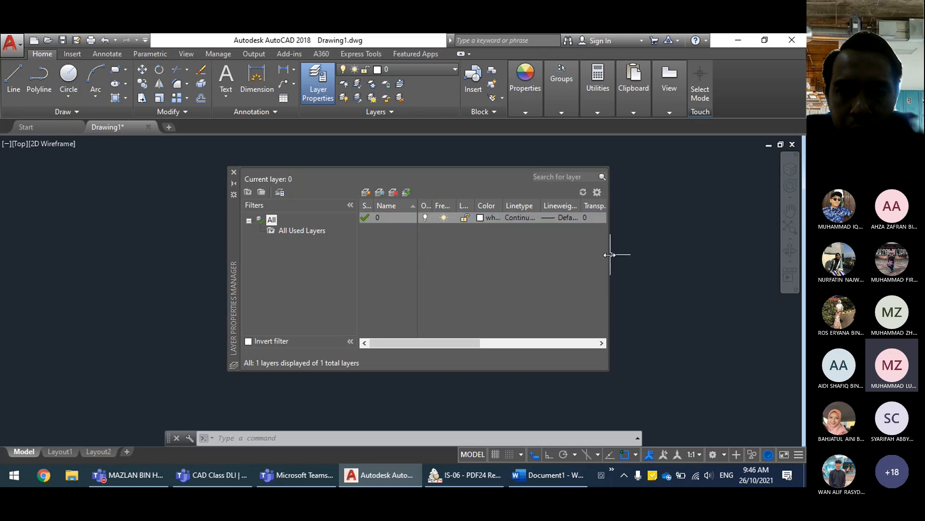
drag(609, 255, 695, 252)
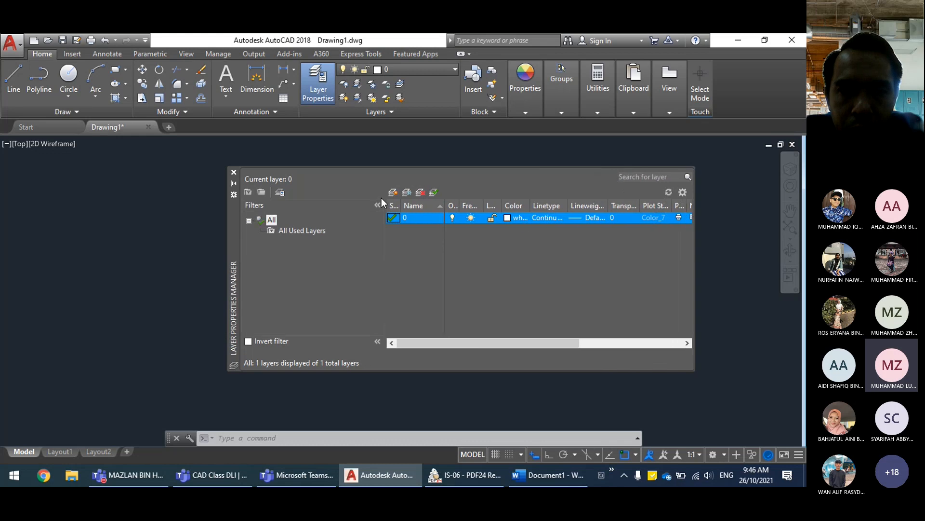
drag(234, 270, 185, 270)
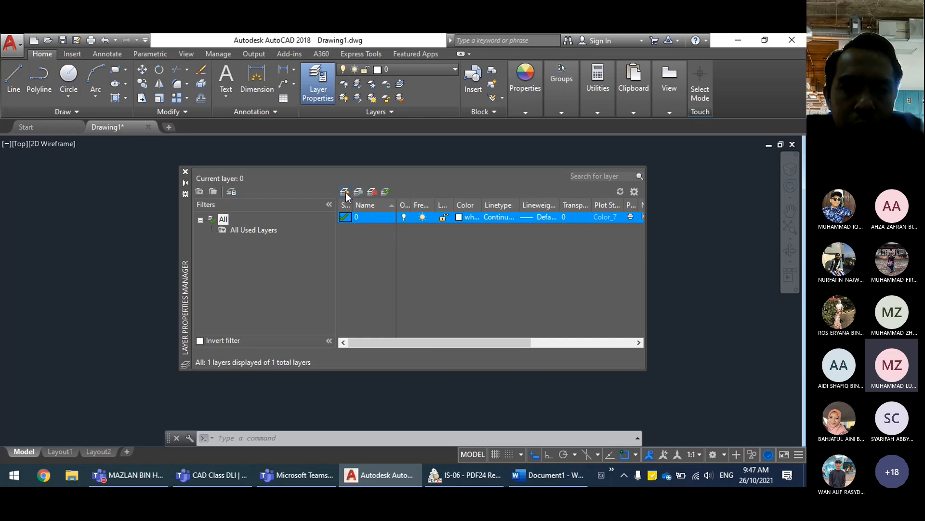
Step: Create a new layer named Object Line
click(346, 192)
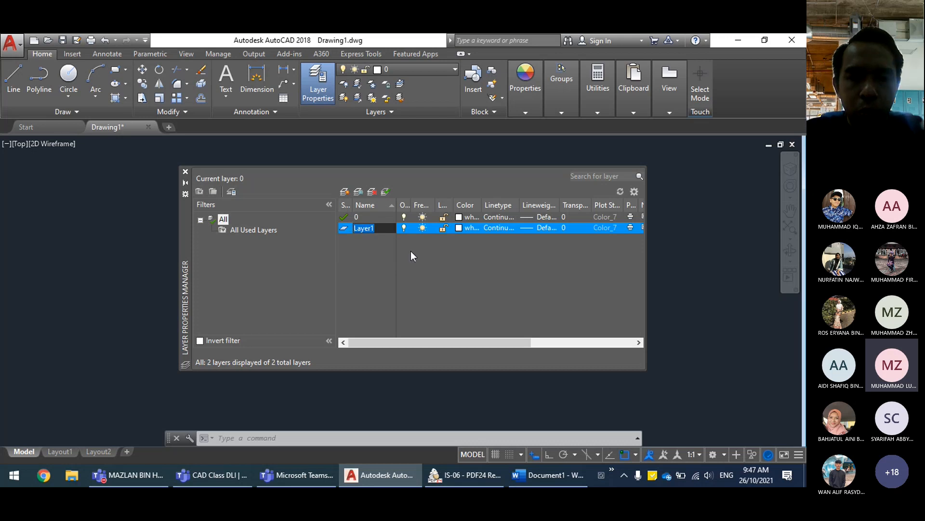
text(Object Line)
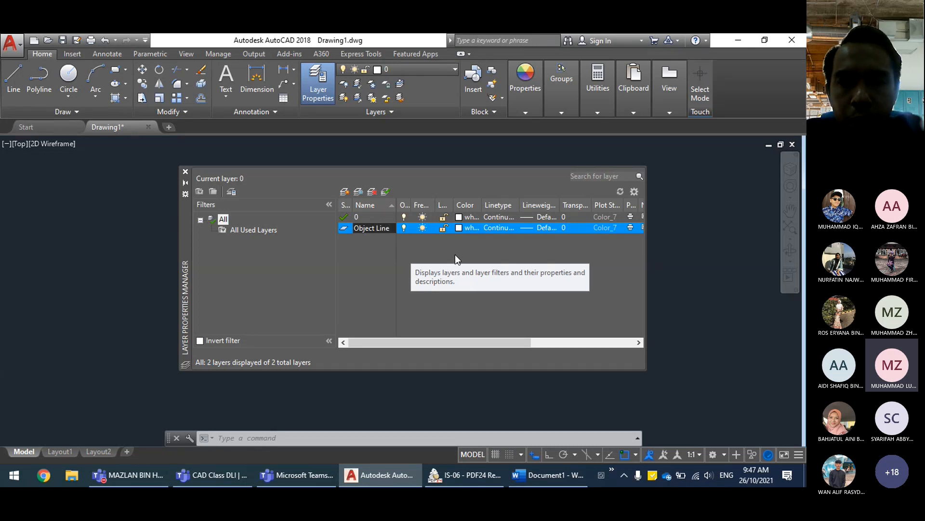
key(Return)
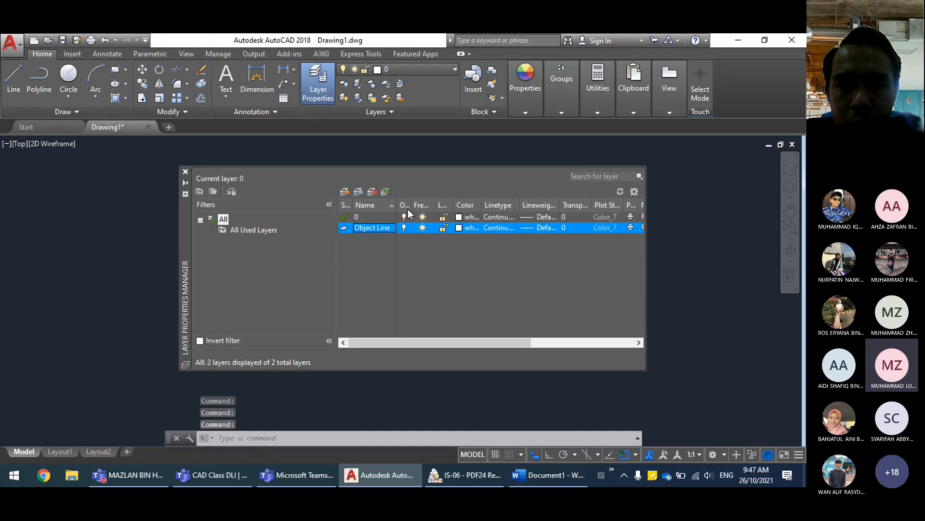
Step: Narrow the layer filter area and widen the On, Lock, Color, Linetype and Lineweight columns of the layer list
drag(336, 264, 292, 265)
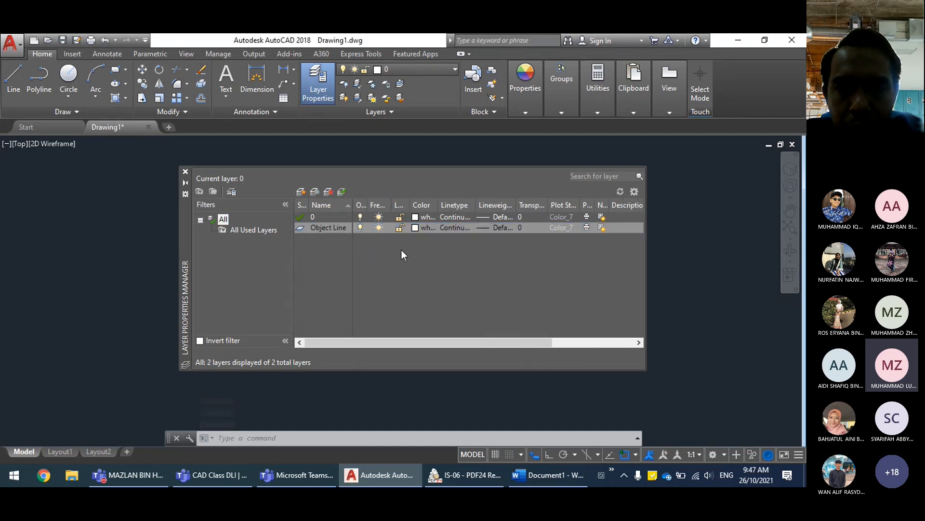
drag(368, 206, 381, 209)
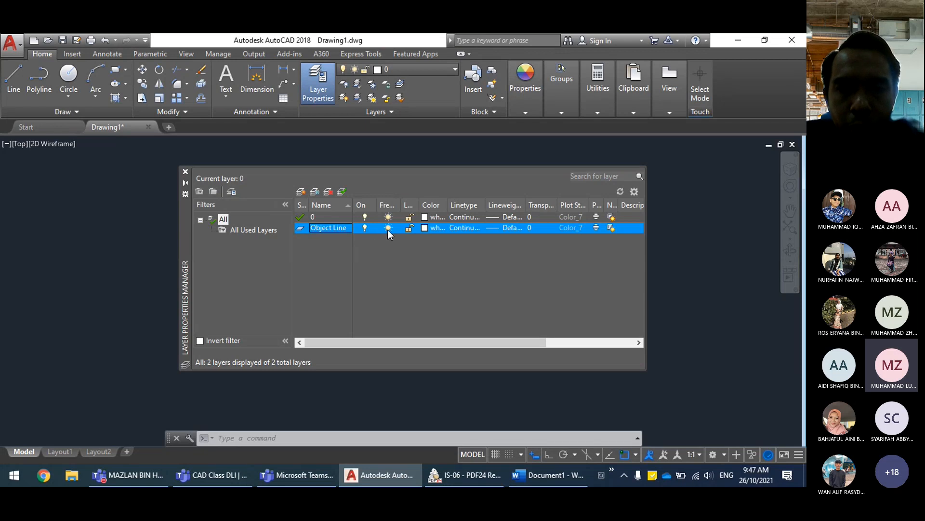
drag(415, 207, 426, 221)
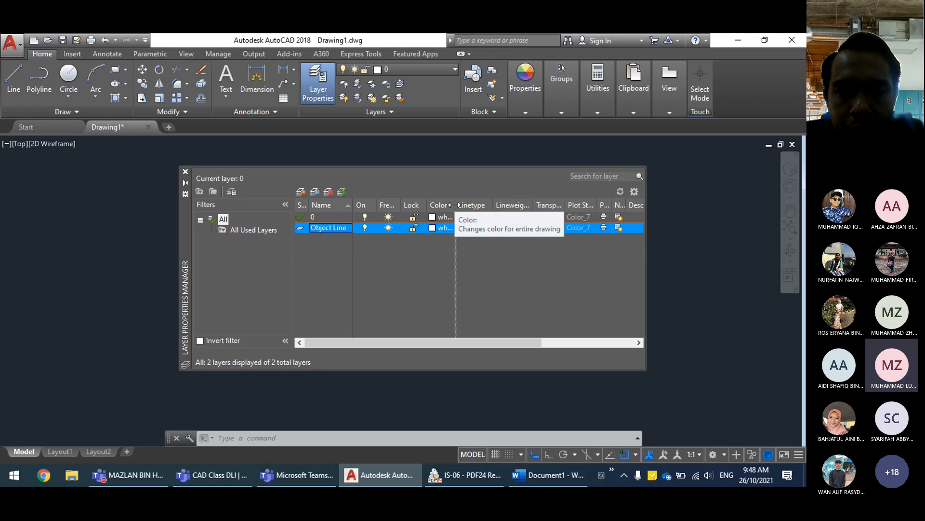
drag(453, 199, 464, 202)
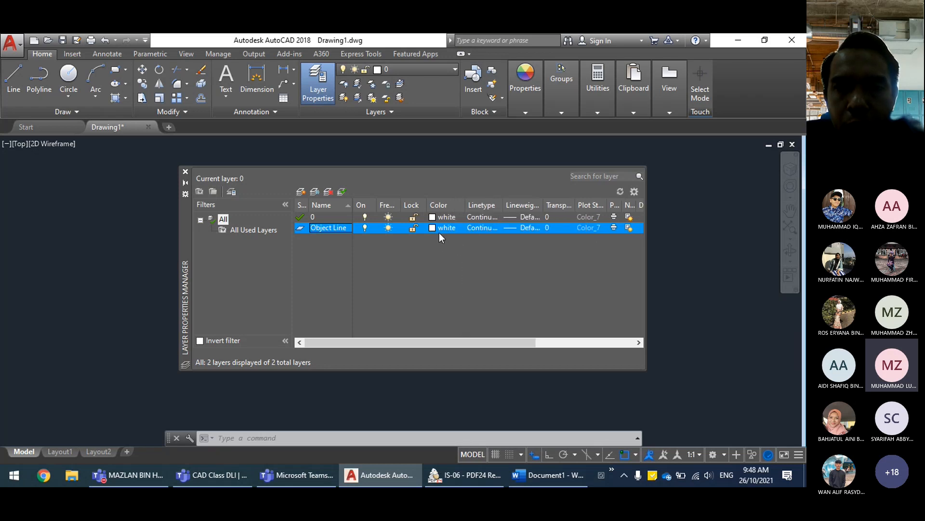
drag(506, 206, 511, 207)
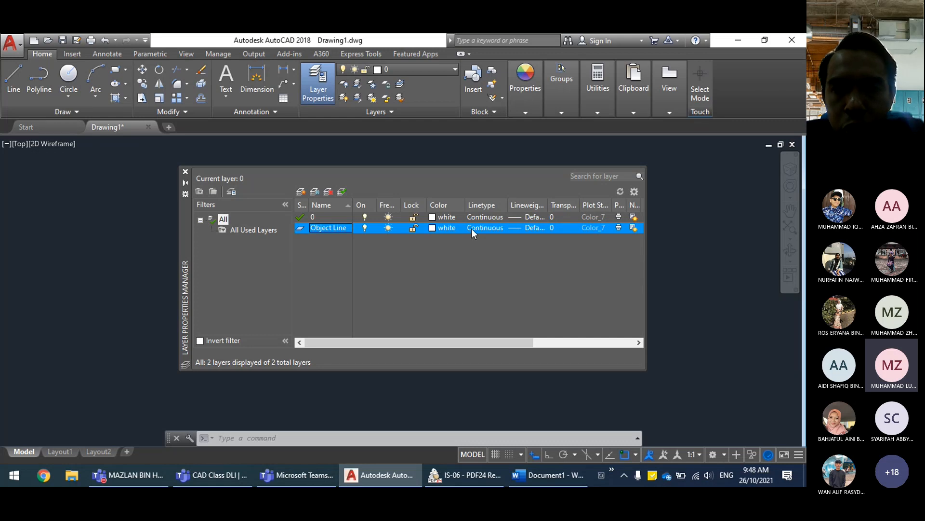
drag(553, 199, 556, 198)
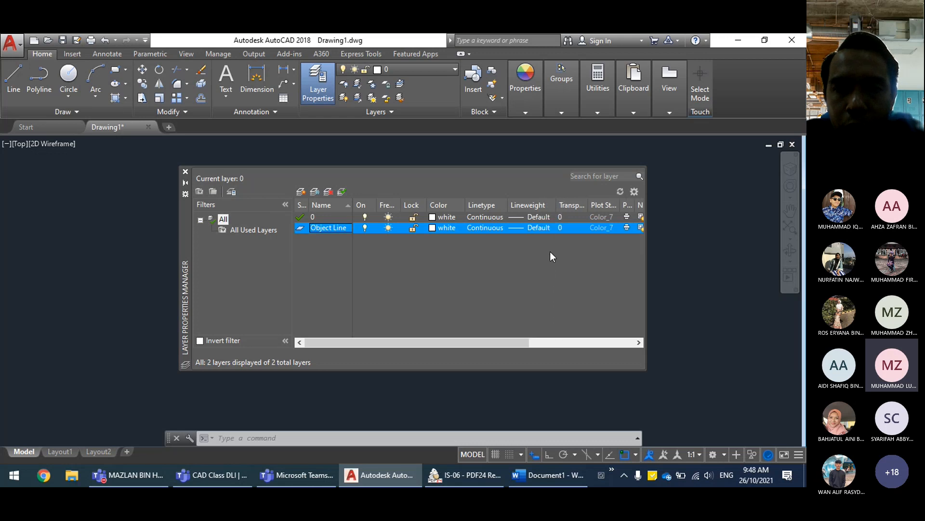
Step: Set the Object Line layer's lineweight to 0.60 mm and leave that layer selected in the list
click(530, 228)
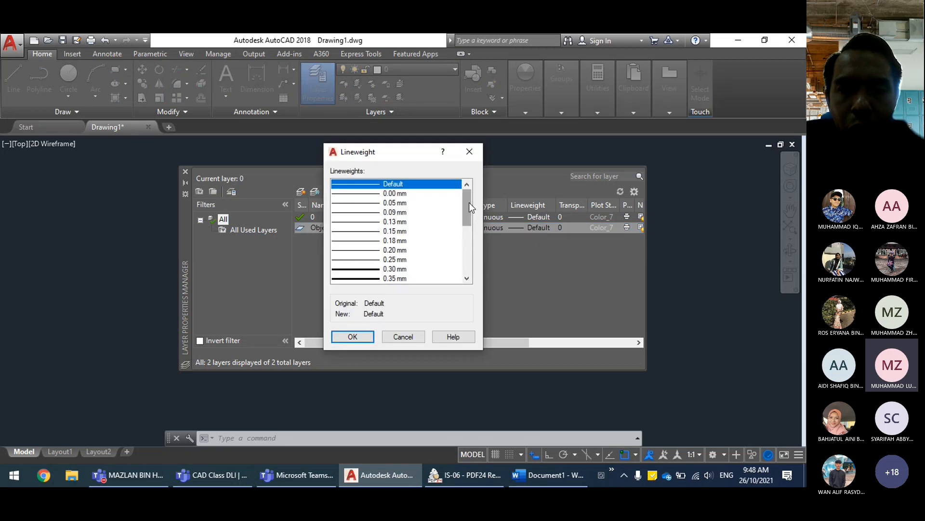
drag(469, 201, 468, 234)
click(377, 260)
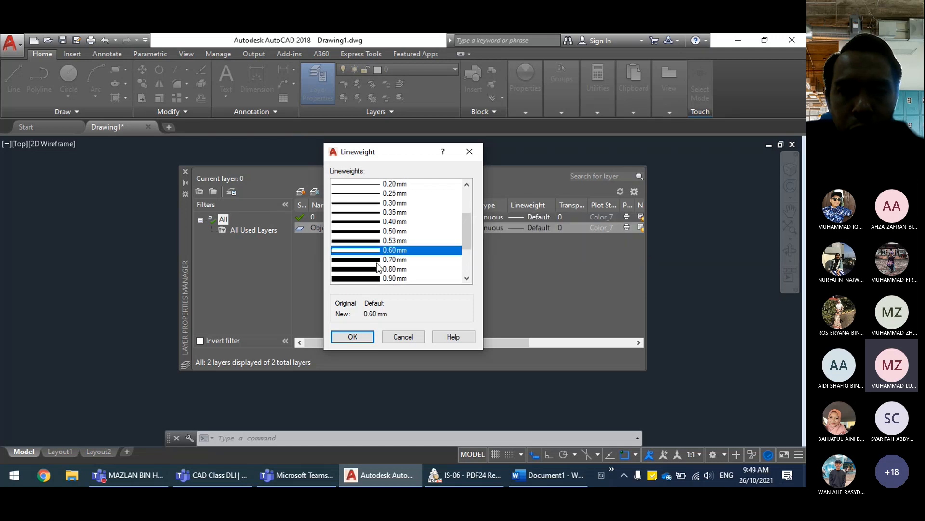
click(377, 269)
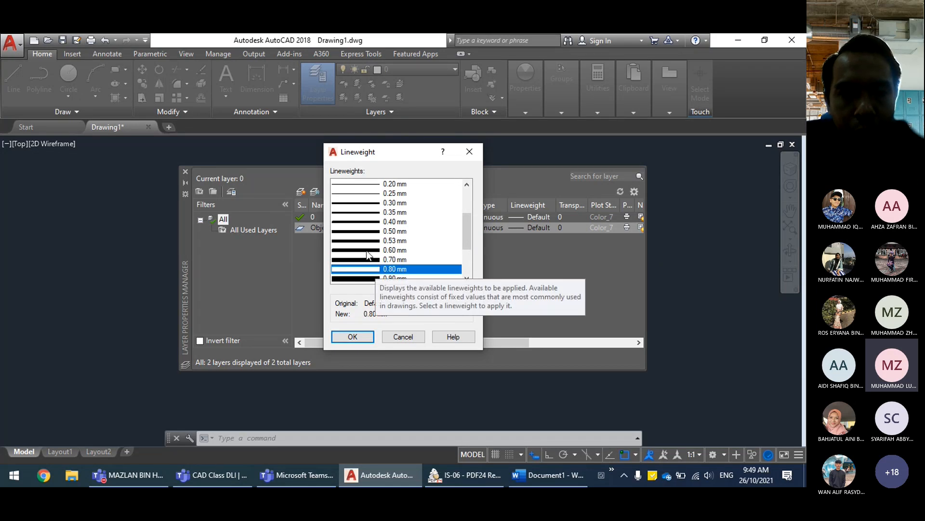
click(367, 250)
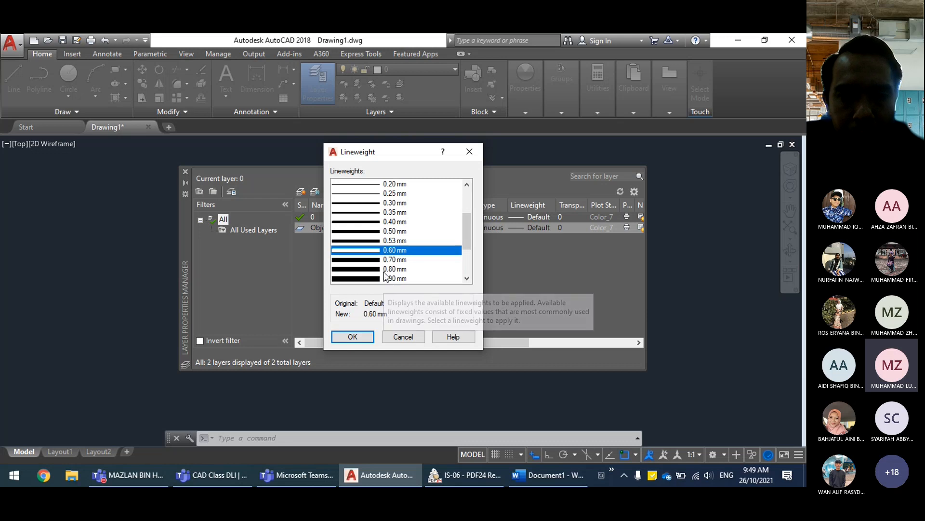
click(363, 338)
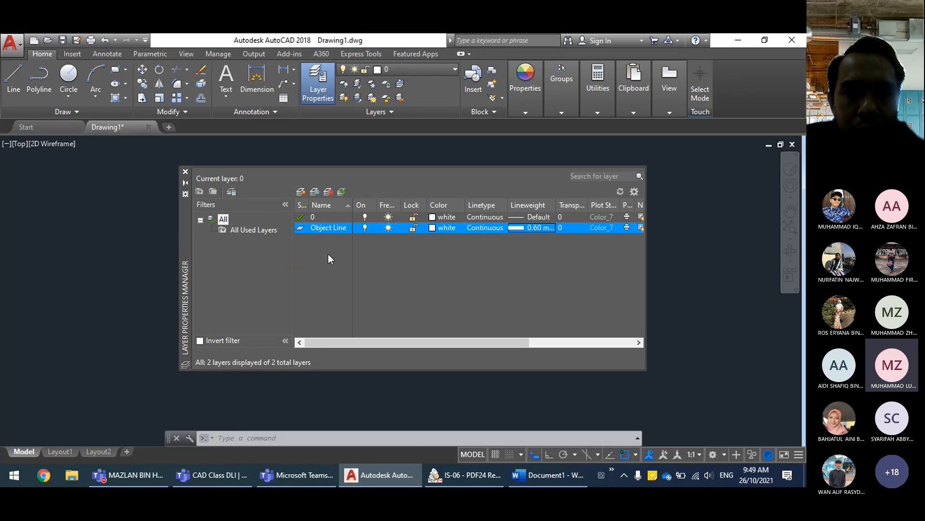
click(327, 218)
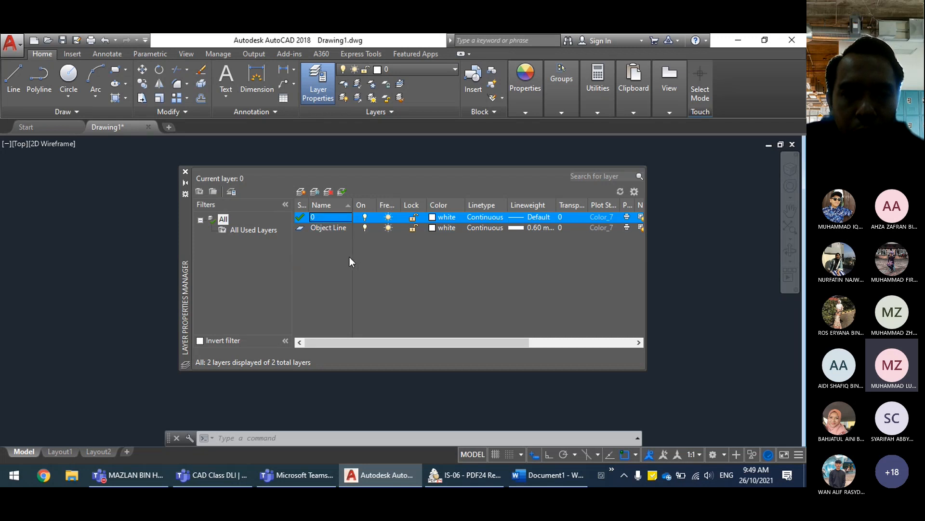
click(336, 230)
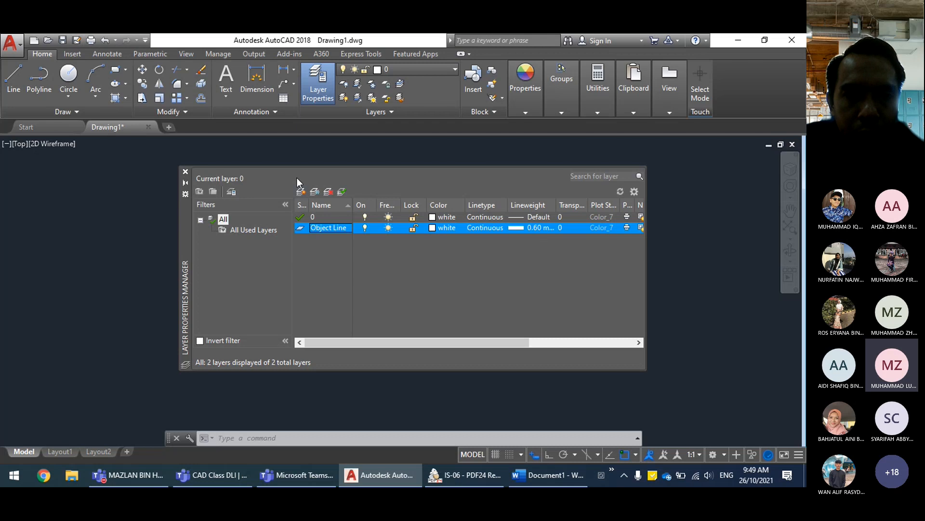
Step: Create a new layer named Hidden Line that takes its starting properties from layer 0
click(303, 193)
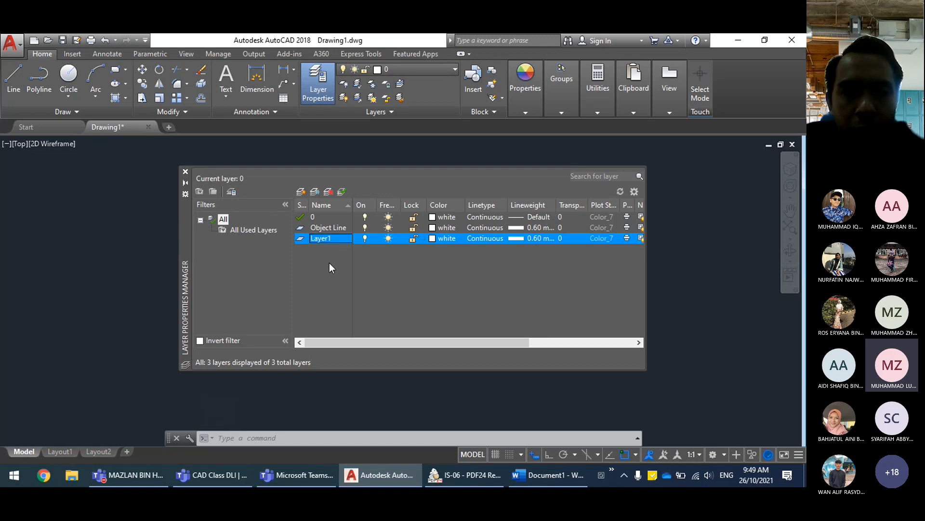
click(327, 193)
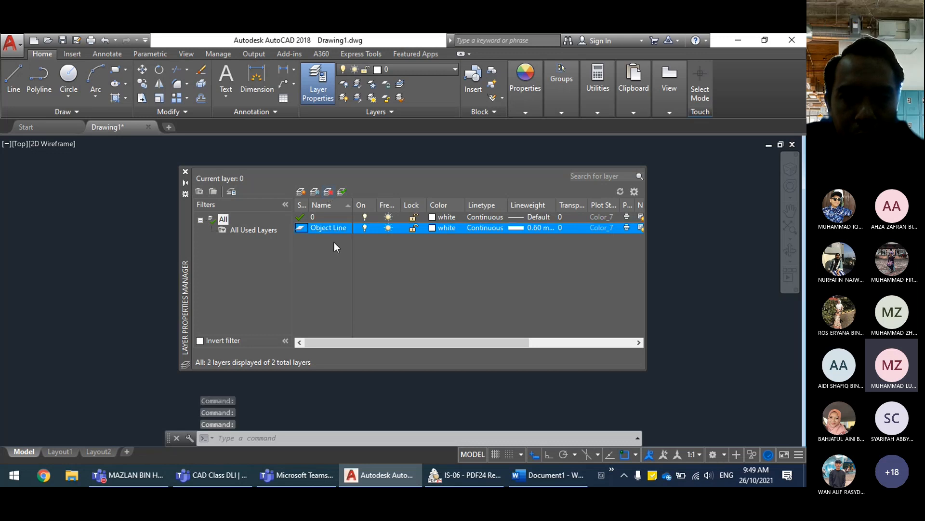
double_click(319, 218)
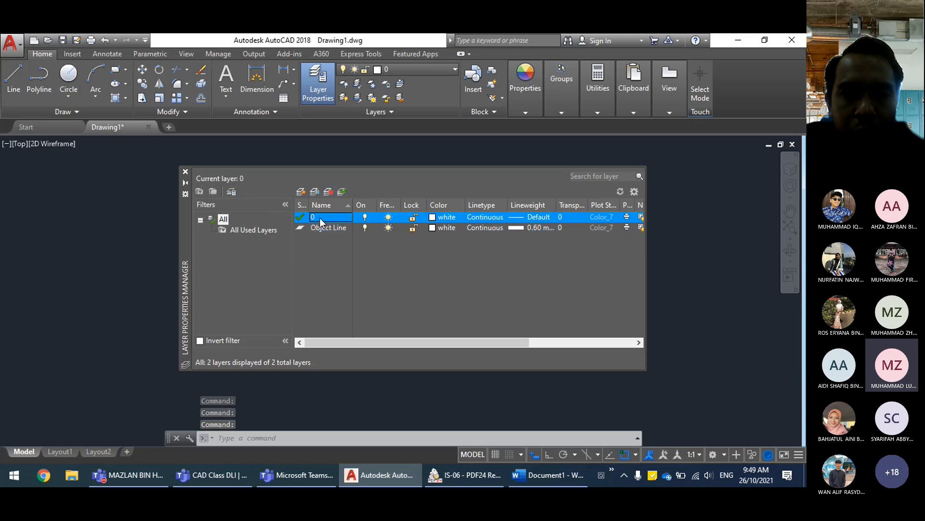
click(302, 192)
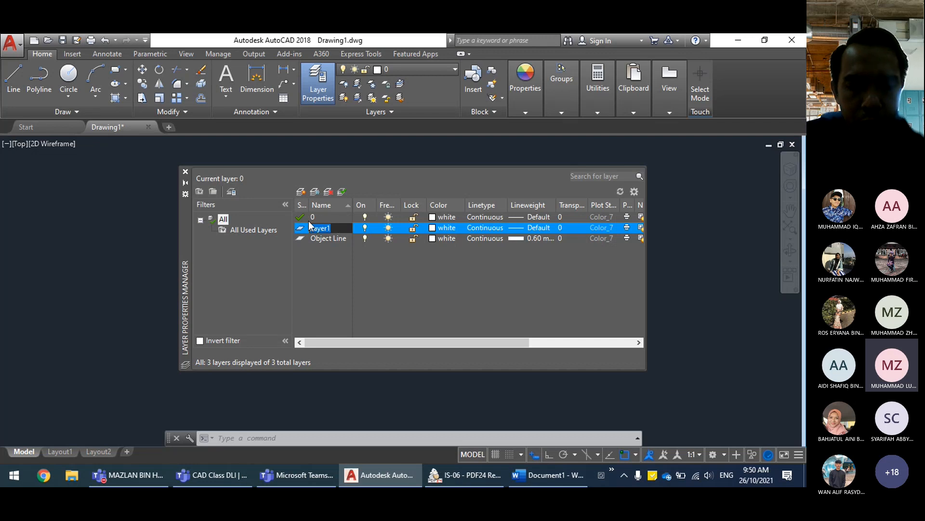
text(Hidden )
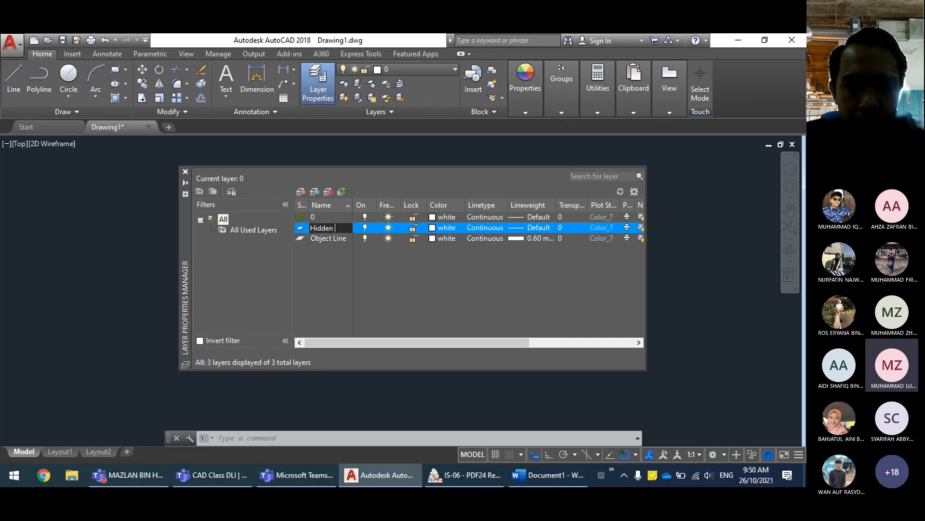
text(Line)
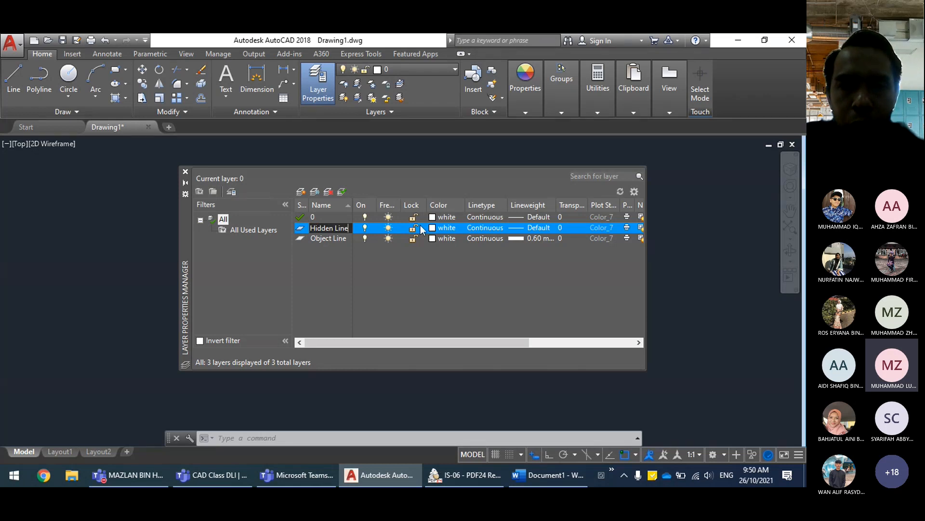
key(Return)
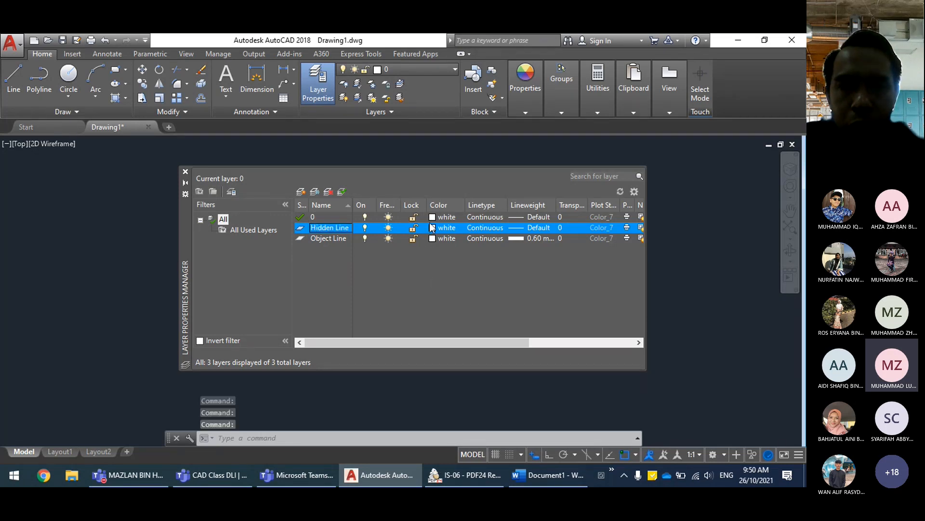
Step: Load the DASHED linetype from acadiso.lin and assign it to the Hidden Line layer
click(487, 229)
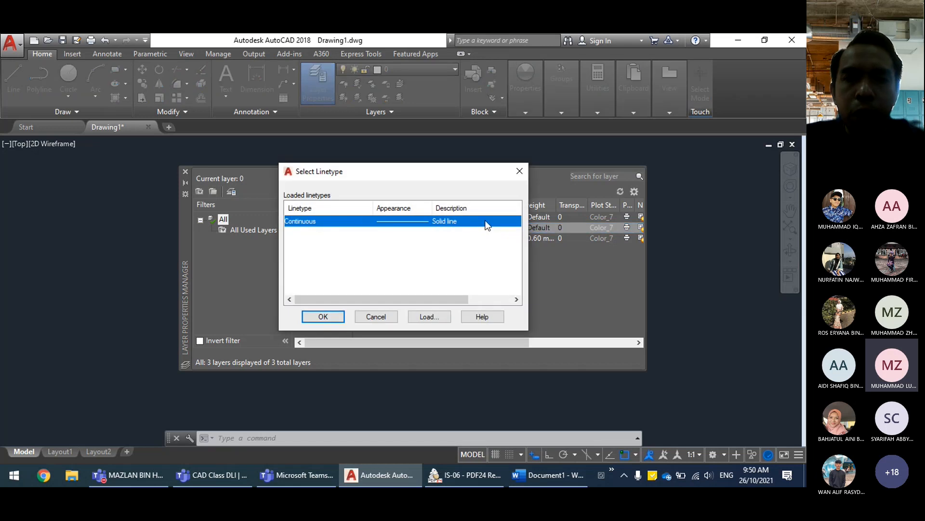
drag(455, 165, 434, 261)
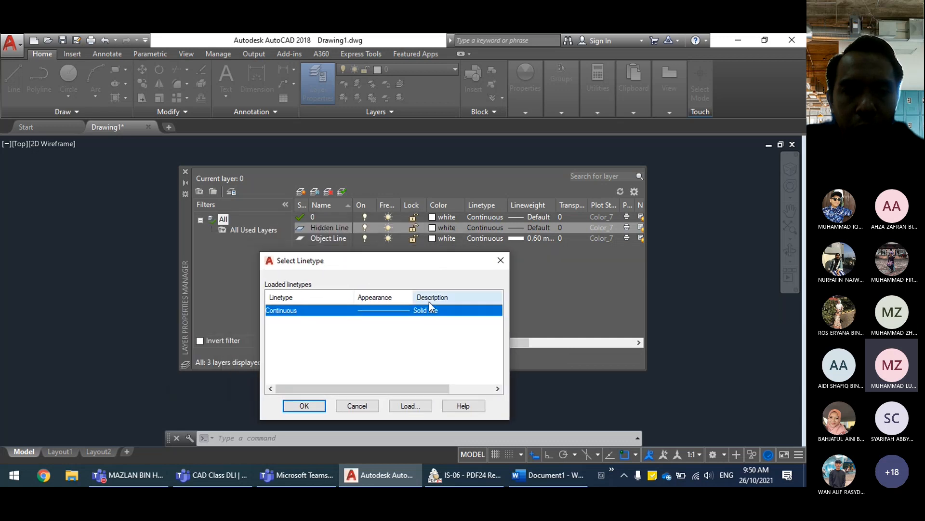
click(413, 332)
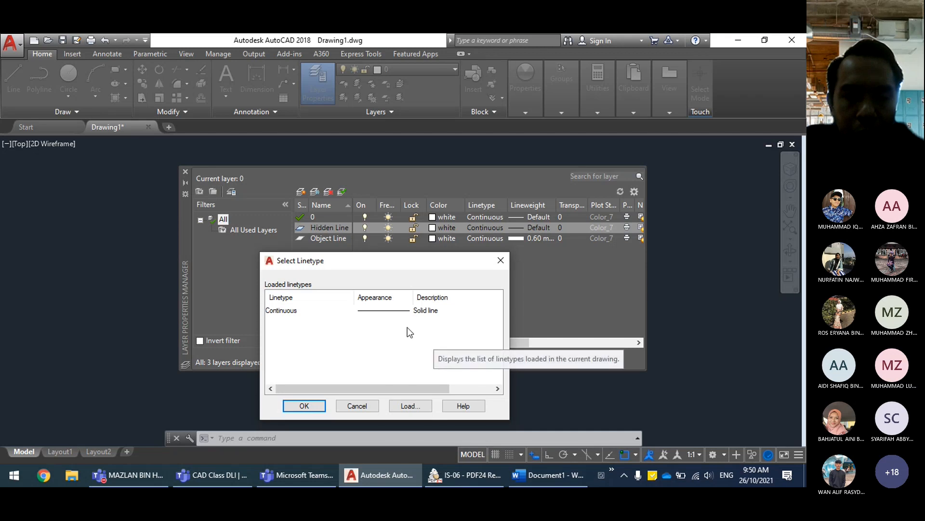
click(410, 407)
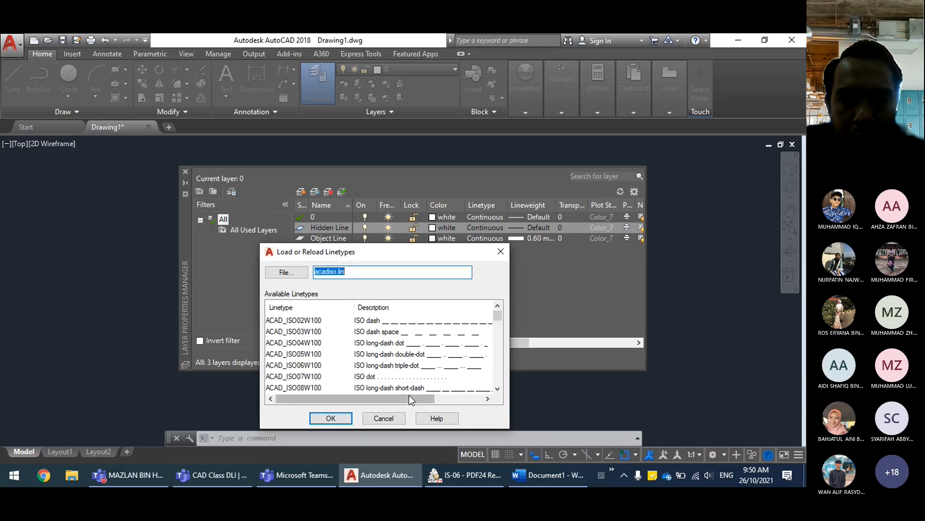
drag(523, 286, 520, 318)
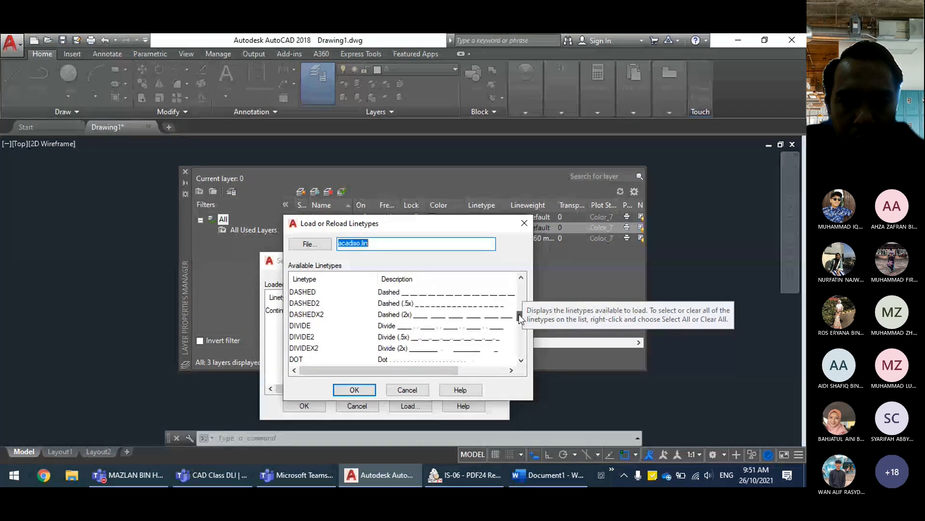
click(328, 295)
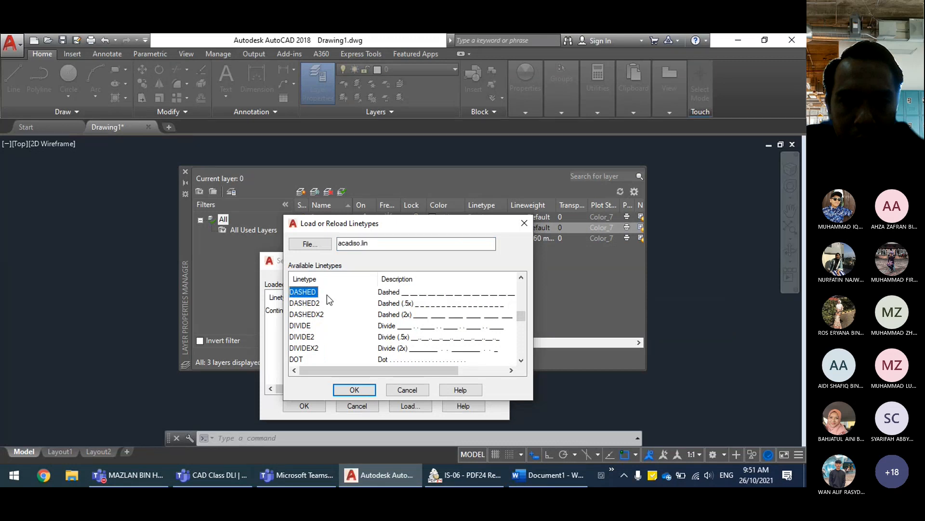
click(354, 389)
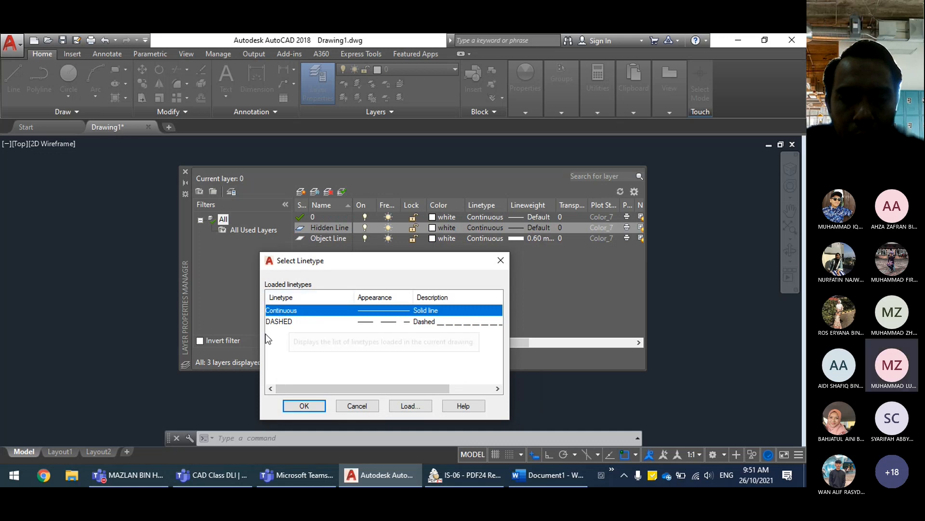
click(278, 322)
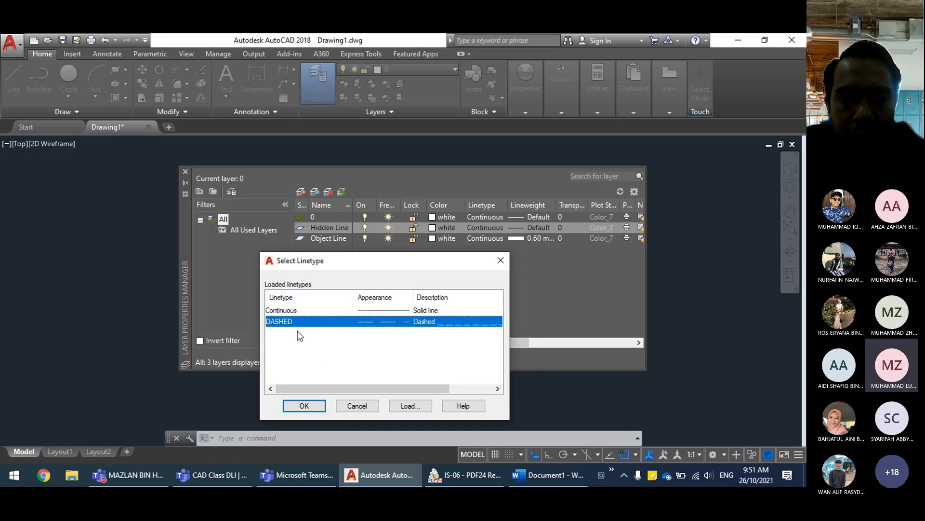
click(309, 407)
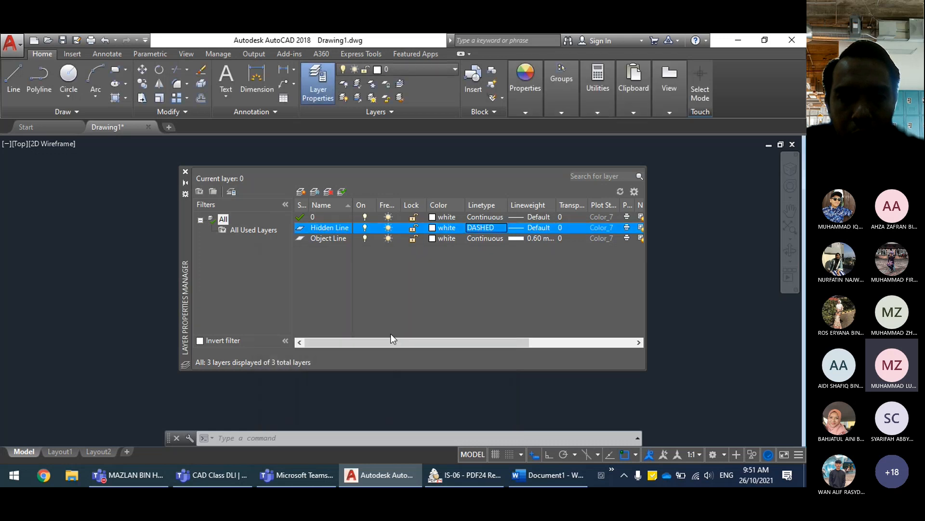
Step: Set the Hidden Line layer's lineweight to 0.25 mm and its color to blue
click(523, 228)
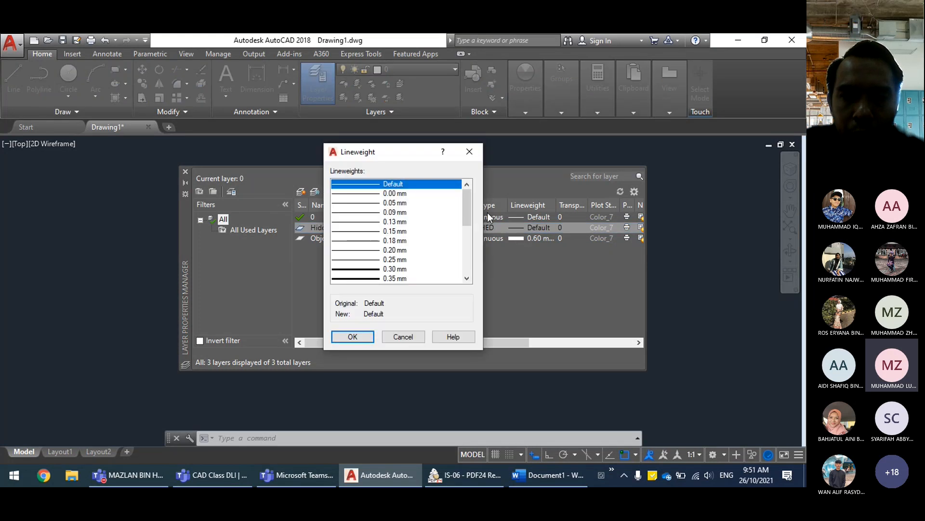
scroll(471, 204, down, 1)
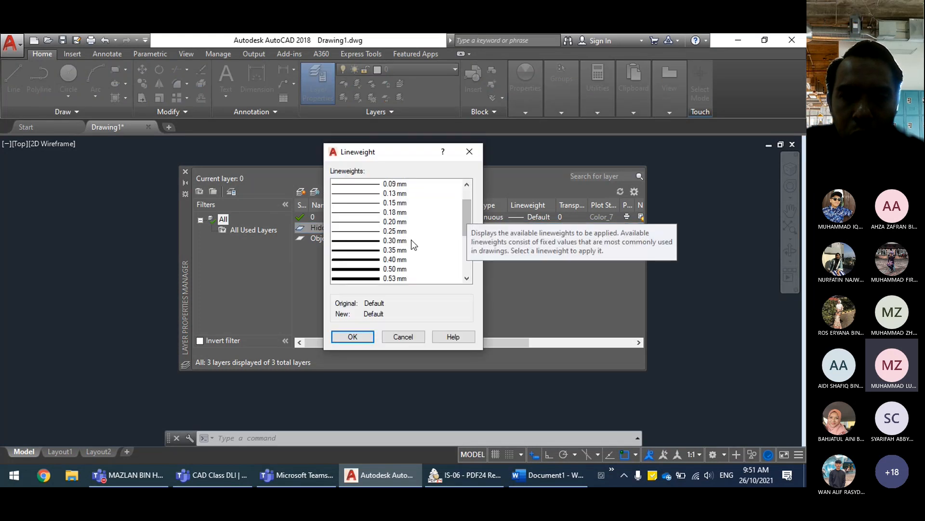
click(363, 232)
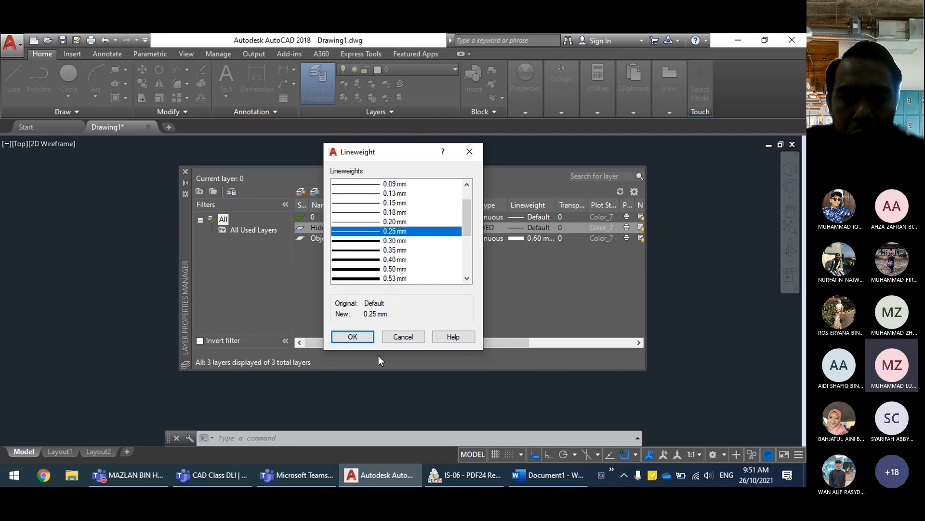
click(353, 336)
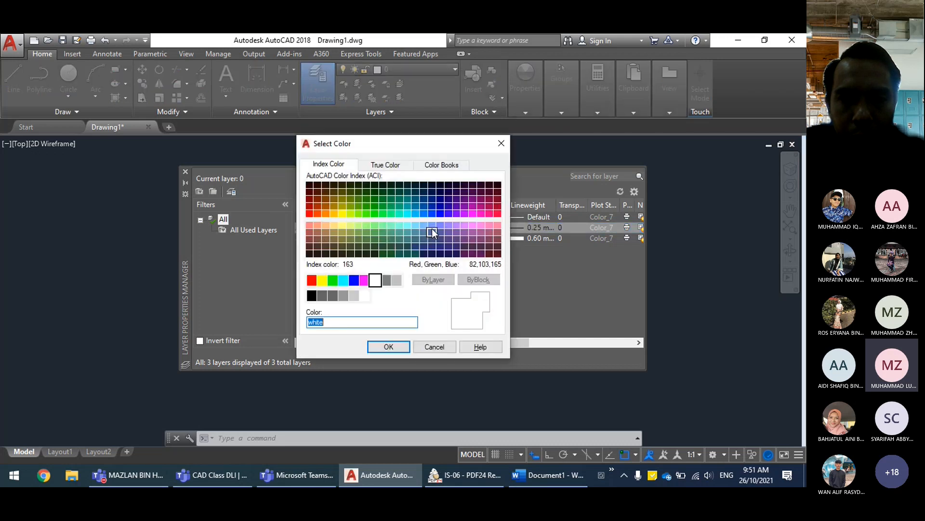
click(353, 280)
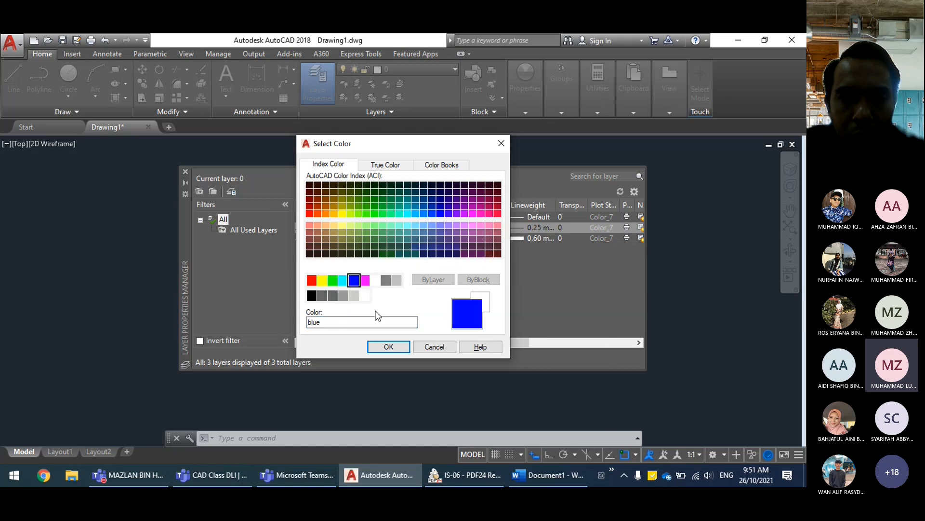
click(403, 348)
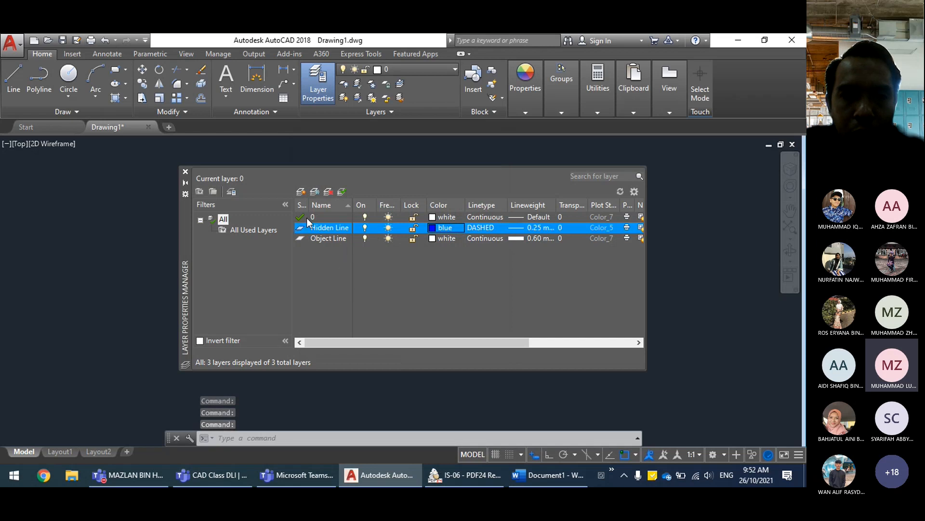
Step: Create a new layer named Center Line based on layer 0 and set its color to red
click(322, 217)
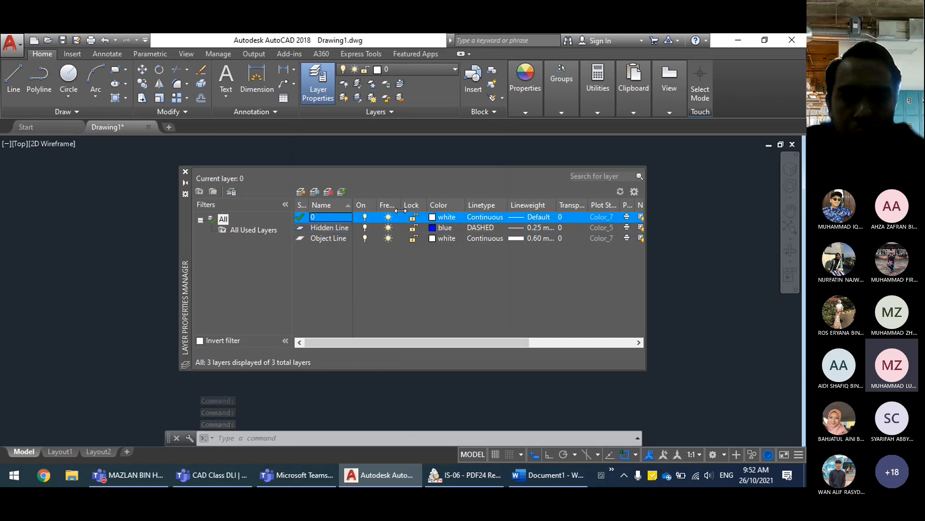
click(303, 191)
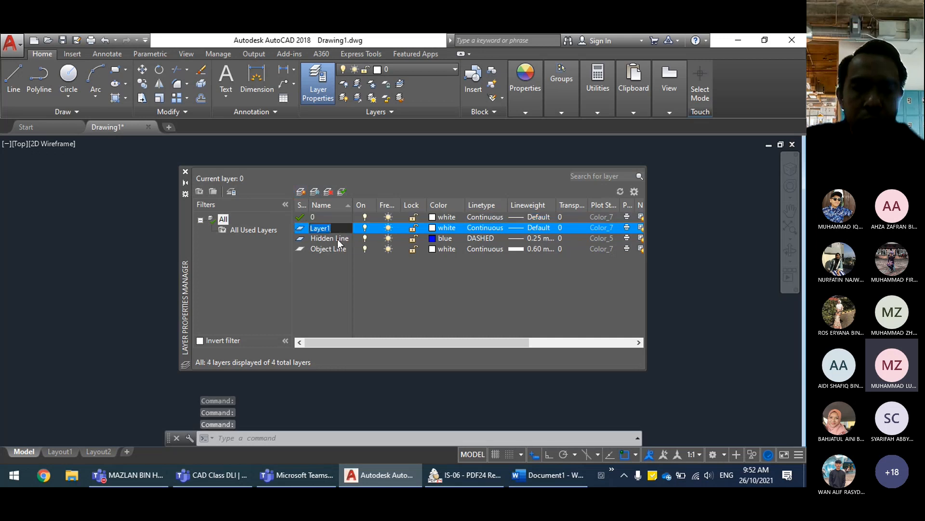
text(Center Line)
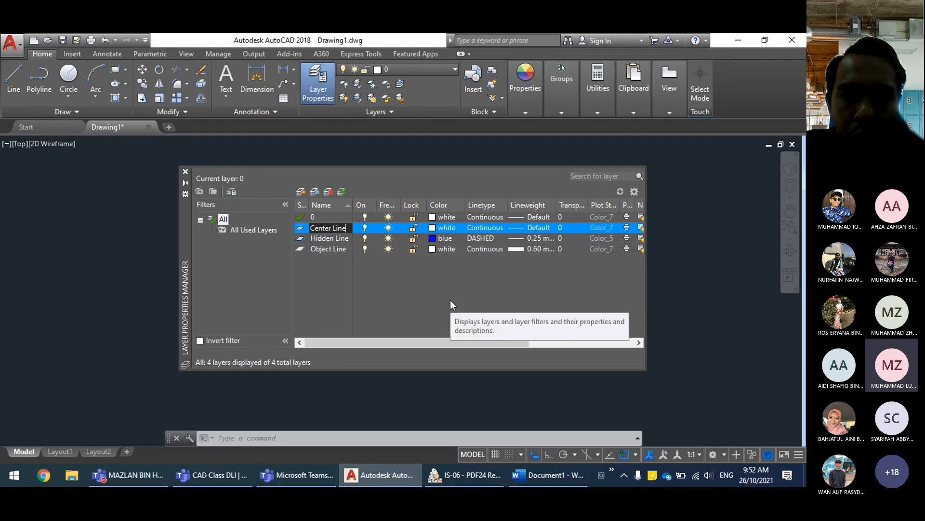
key(Return)
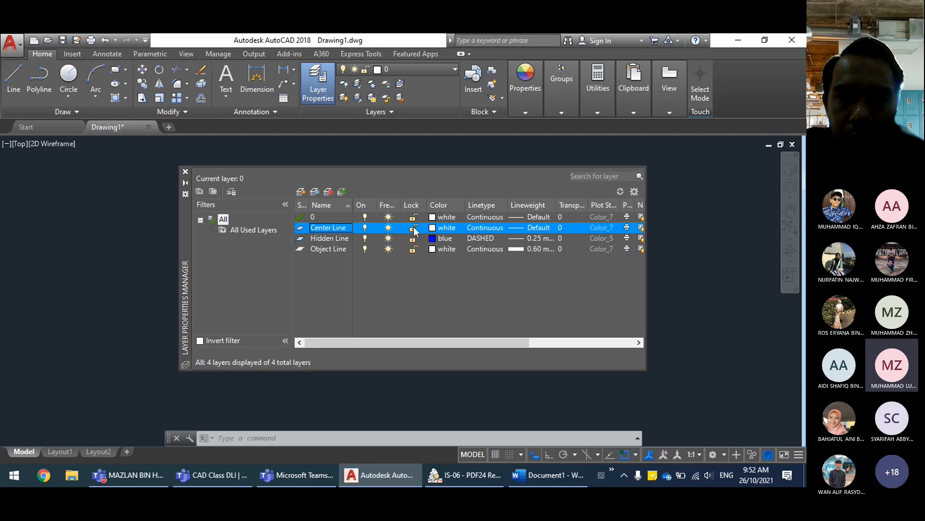
click(433, 227)
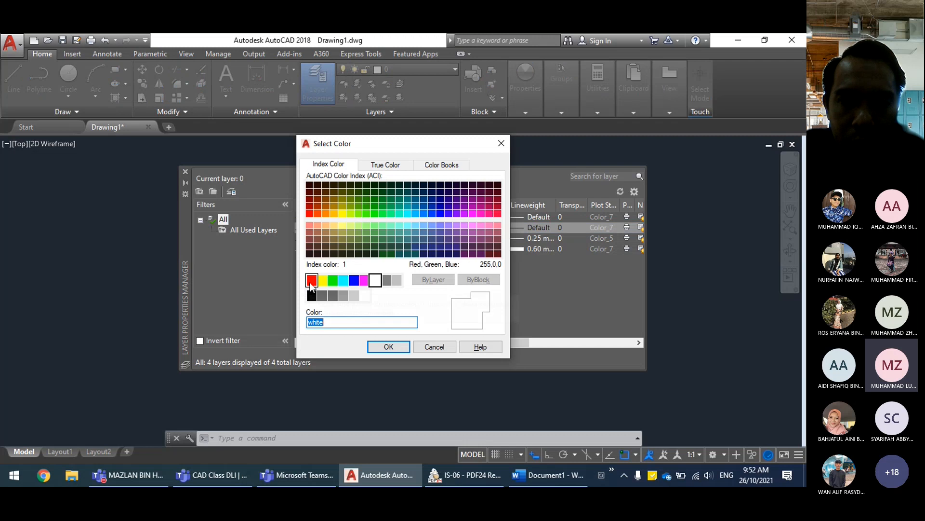
click(311, 280)
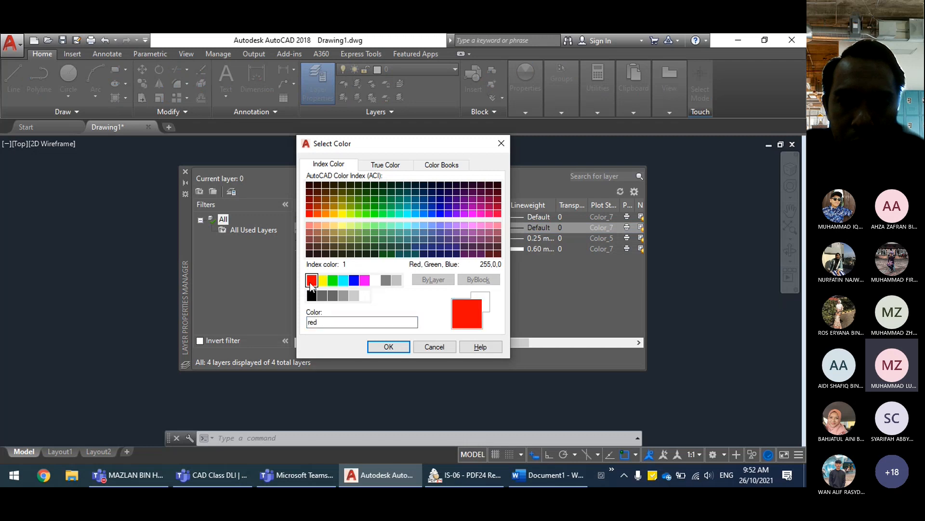
click(388, 349)
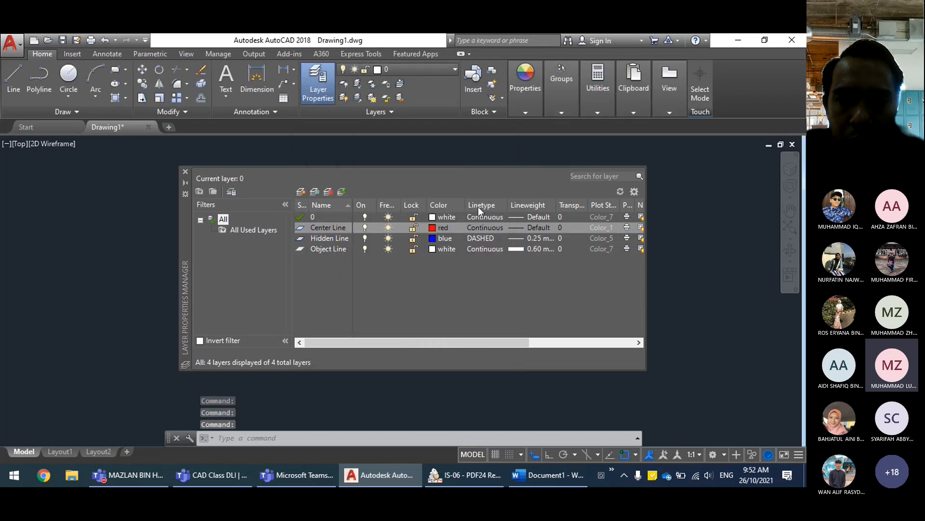
Step: Load the CENTER linetype from acadiso.lin and assign it to the Center Line layer
click(491, 229)
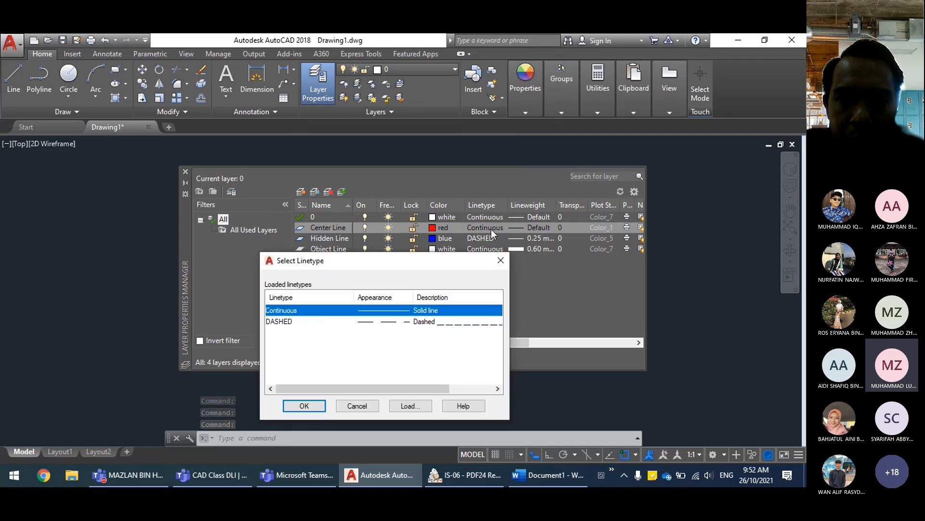
click(268, 337)
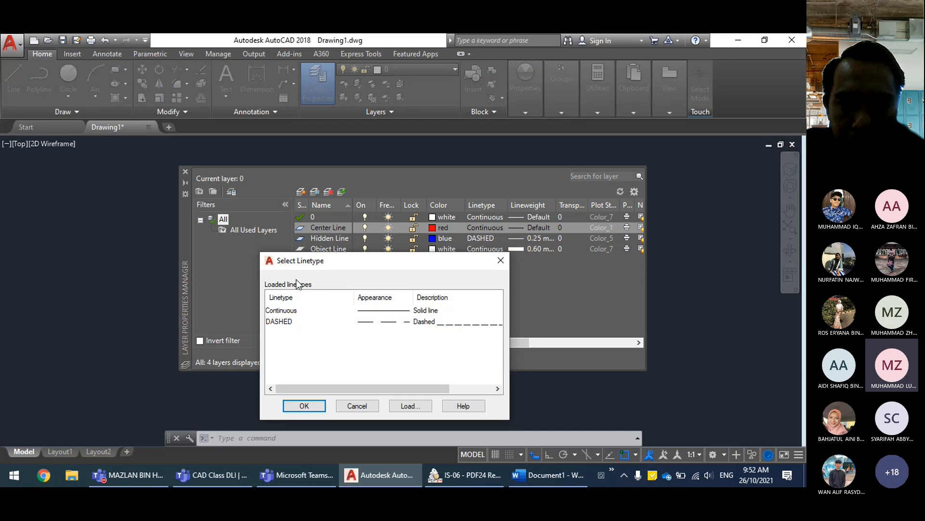
click(419, 407)
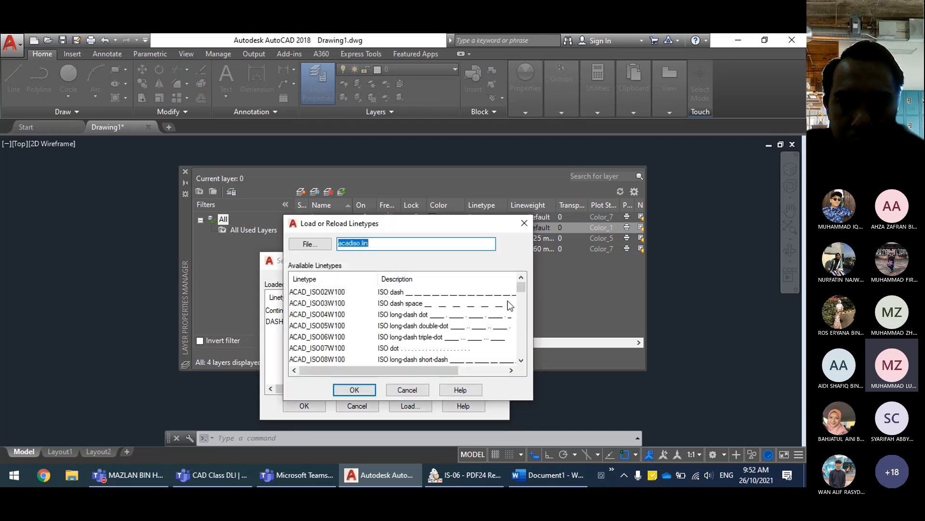
drag(519, 288, 520, 309)
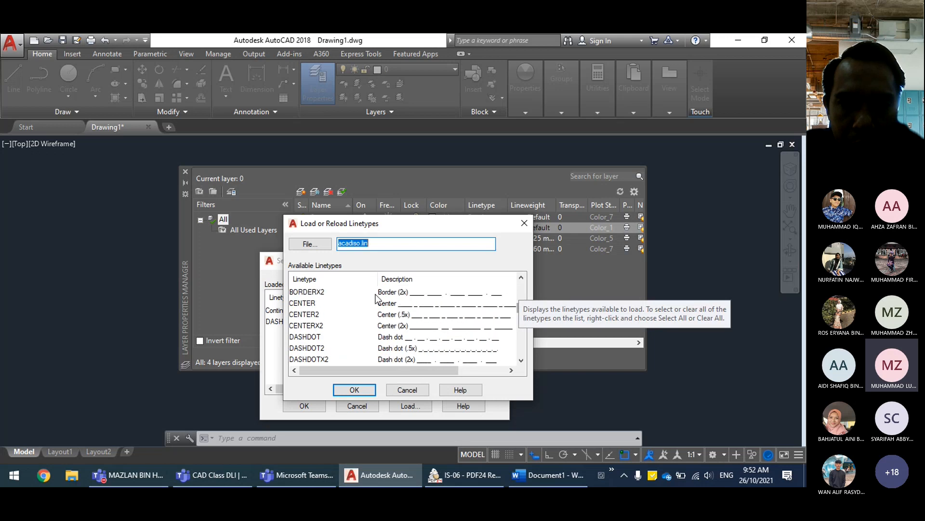
click(303, 304)
click(350, 390)
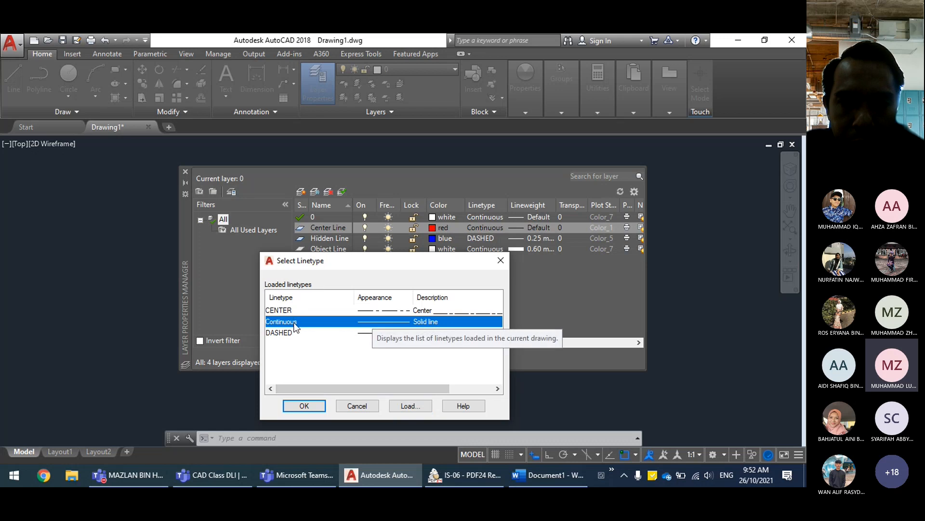
click(287, 312)
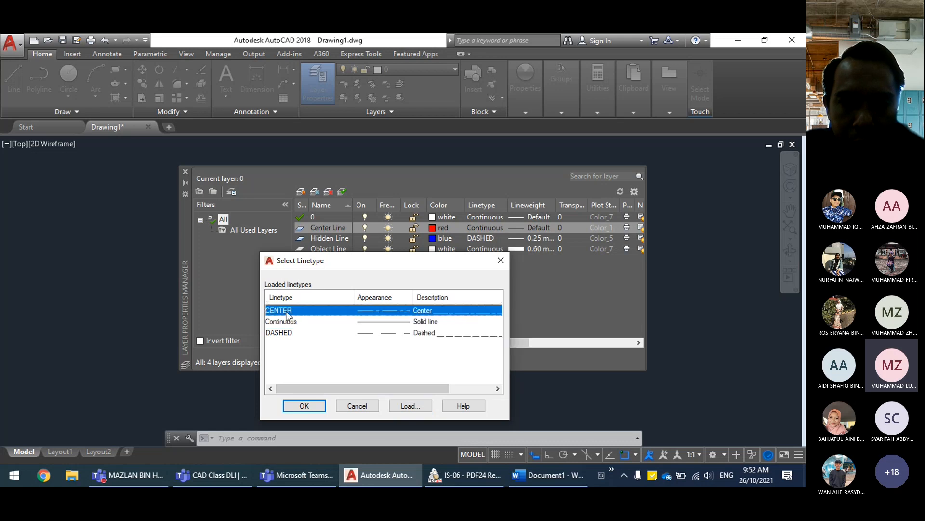
click(312, 407)
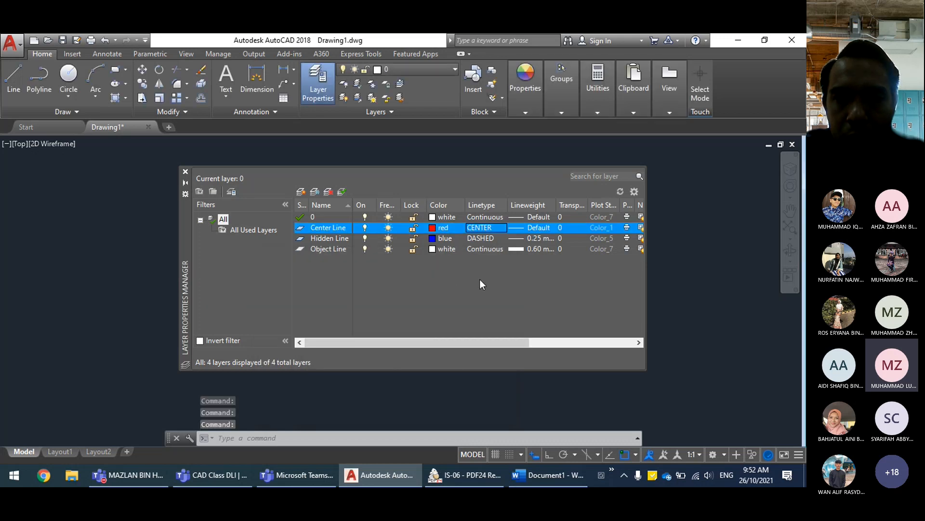
Step: Set the Center Line layer's lineweight to 0.25 mm and close the layer manager
click(537, 228)
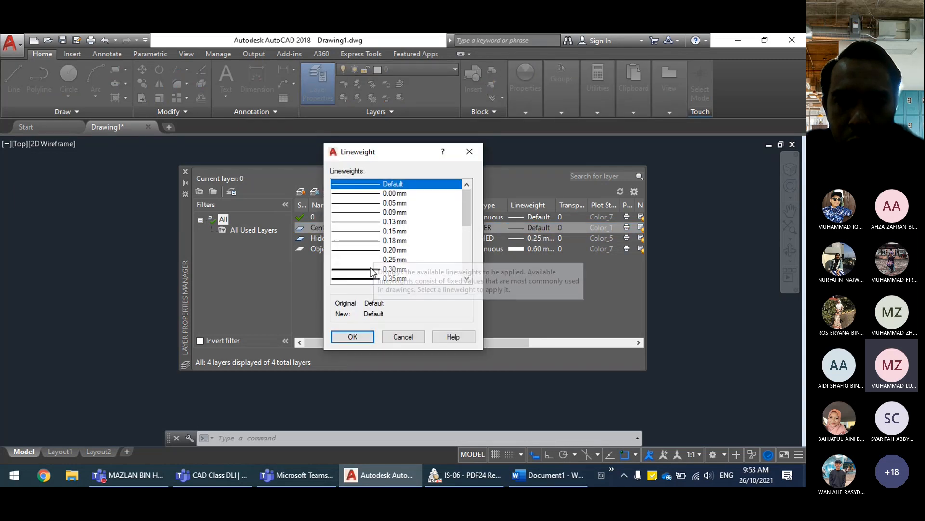
click(418, 250)
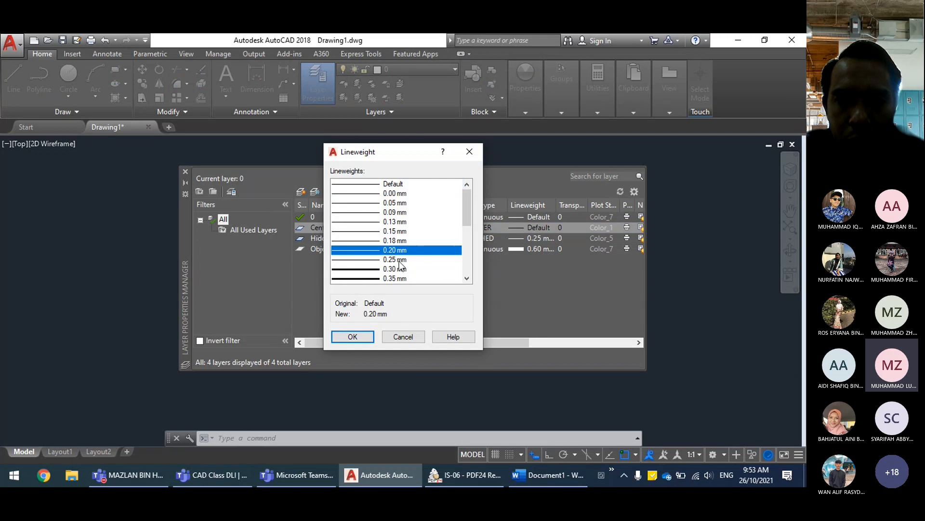
click(371, 260)
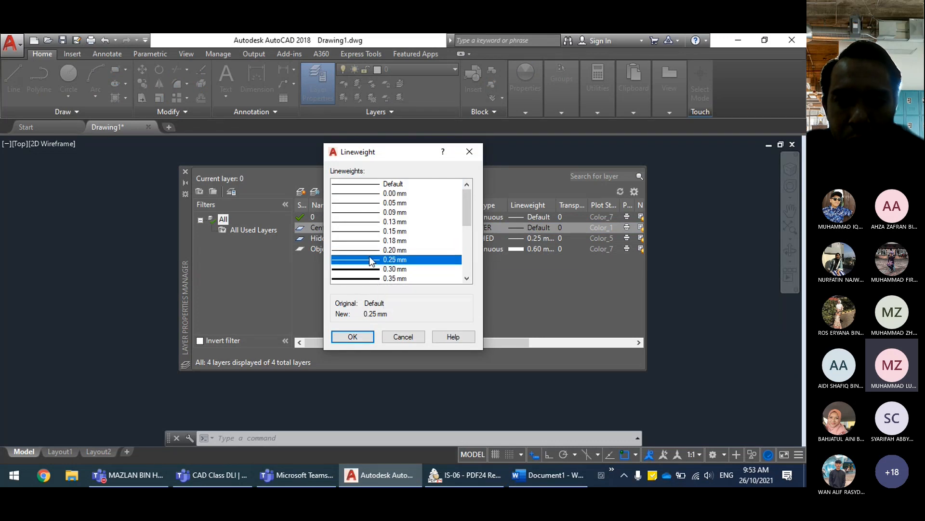
click(352, 337)
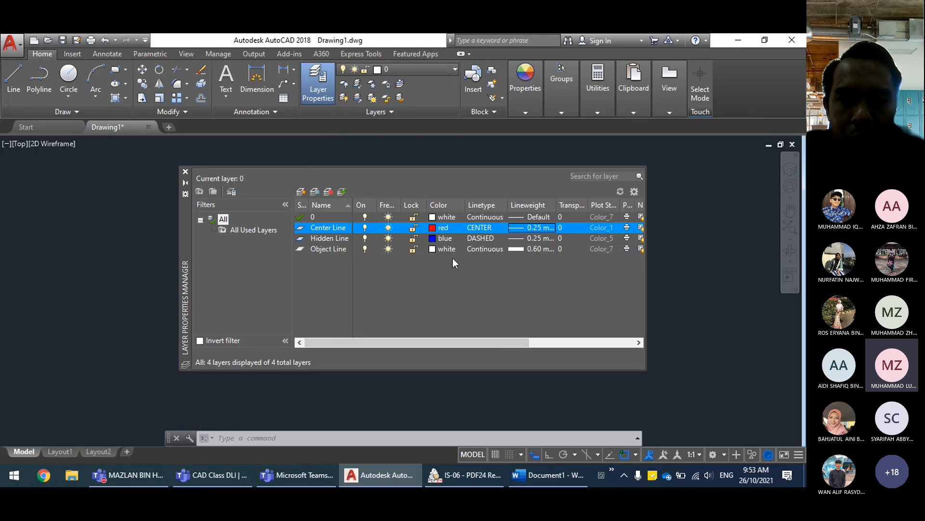
click(185, 172)
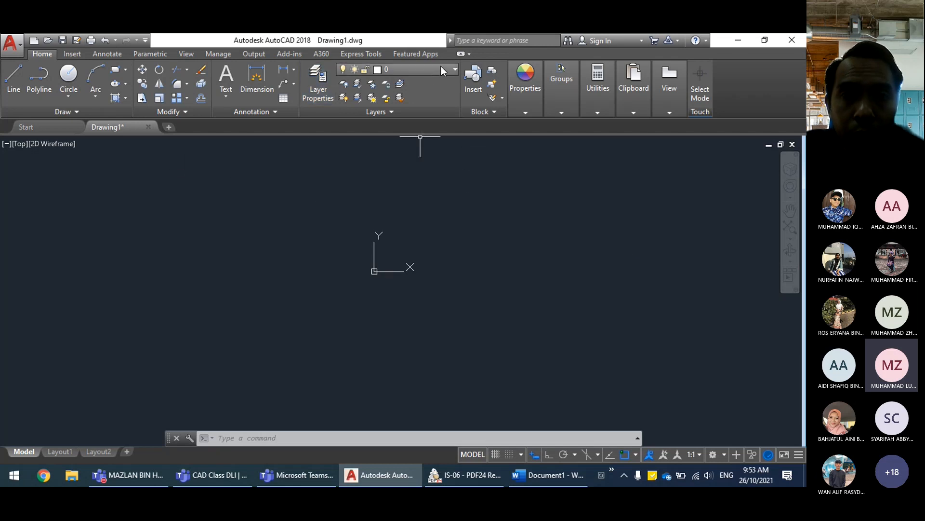
Step: Switch the current layer to Object Line, and from there to Hidden Line
click(452, 71)
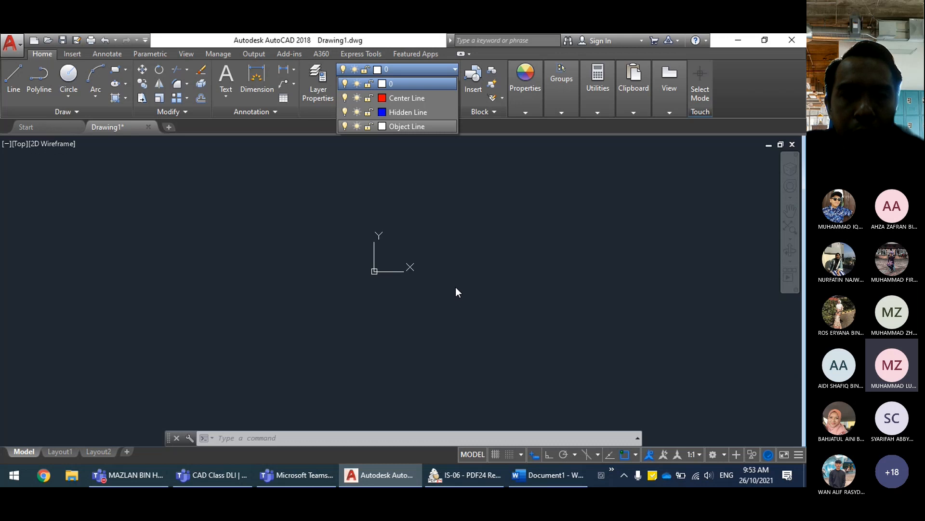
click(430, 128)
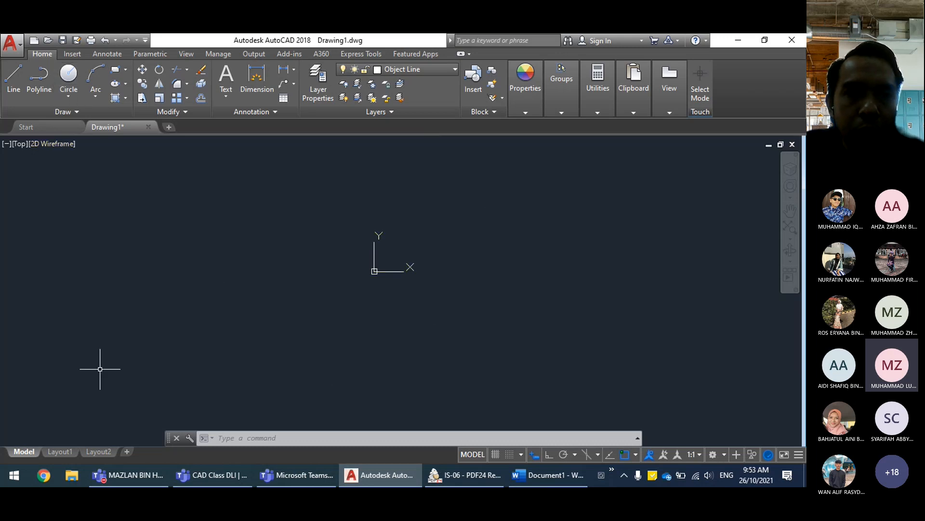
click(447, 72)
click(421, 114)
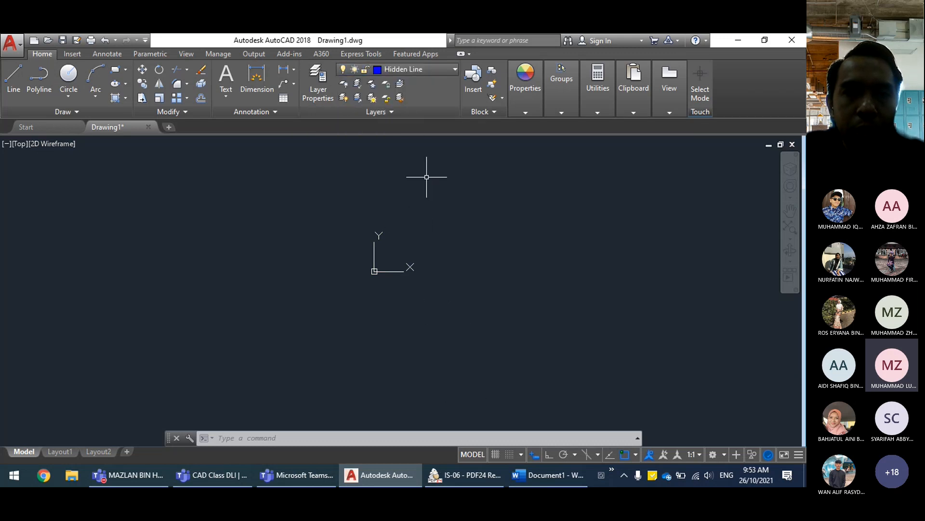
Step: Make Object Line the current layer and draw a rectangle from 0,0, 100 wide and 50 high
click(432, 69)
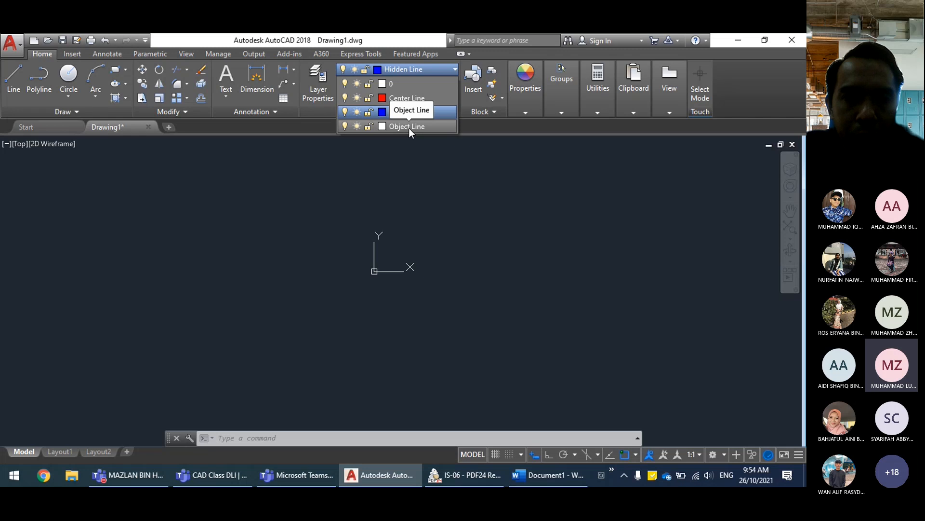
click(409, 127)
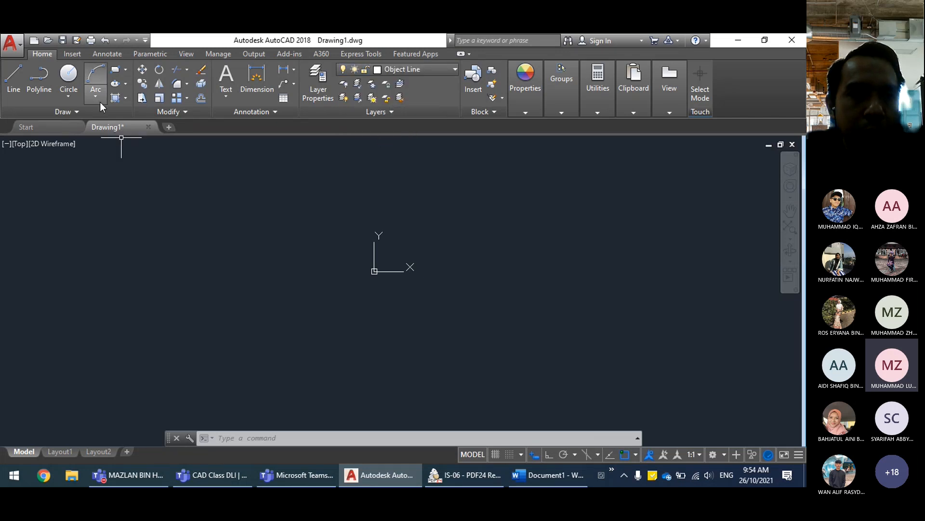
click(115, 69)
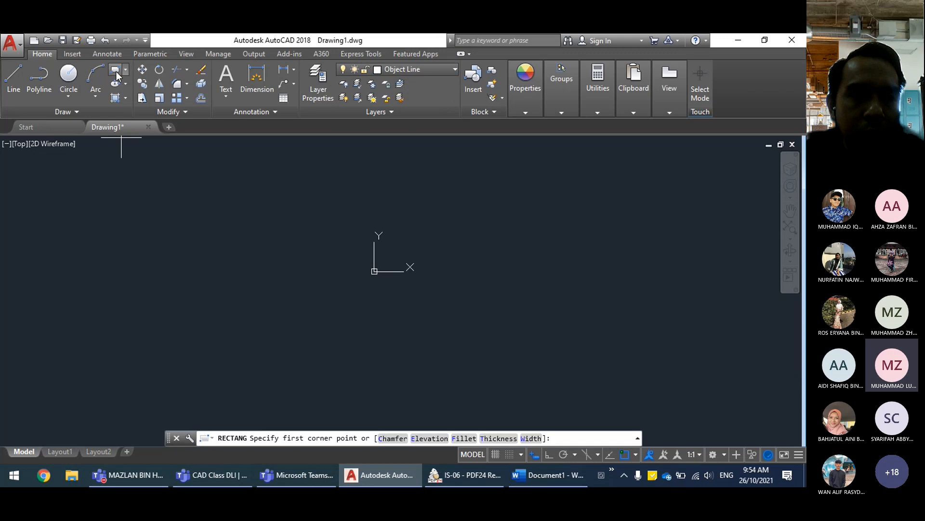
middle_drag(266, 268, 185, 323)
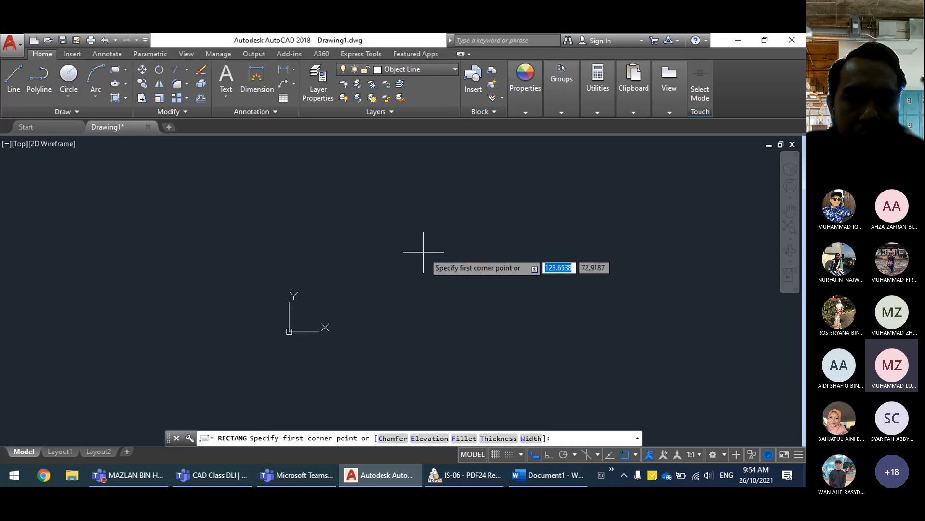
text(0)
key(Tab)
text(0)
key(Return)
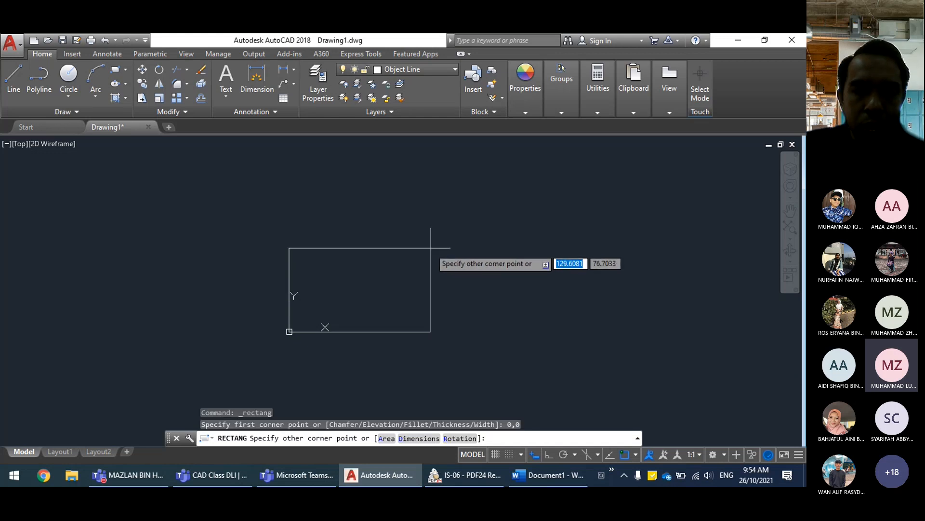
text(100)
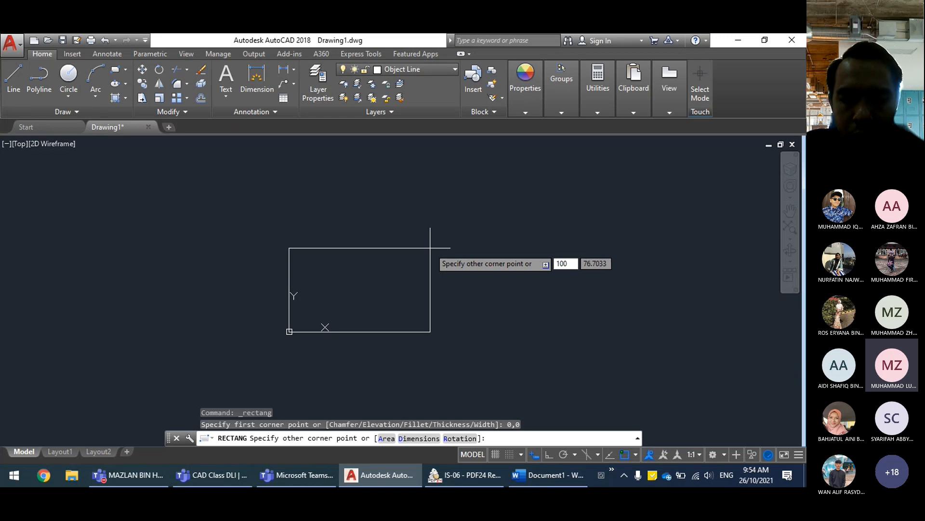
key(Tab)
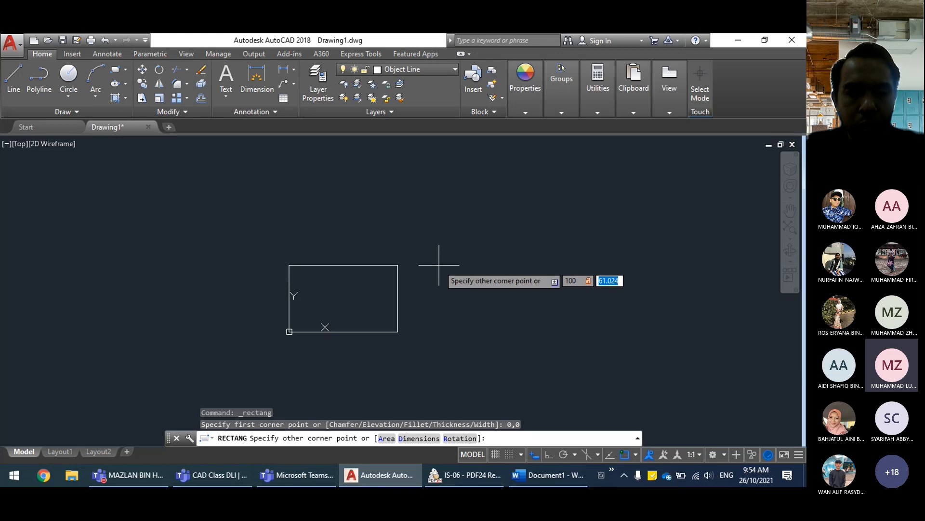
text(50)
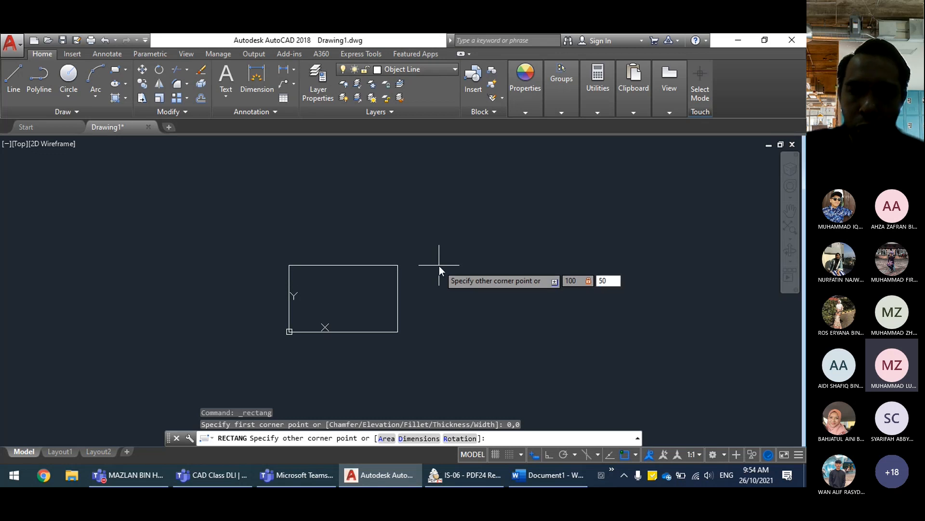
key(Return)
mouse_move(385, 285)
middle_down()
mouse_move(454, 238)
mouse_move(443, 247)
middle_up()
scroll(443, 247, up, 2)
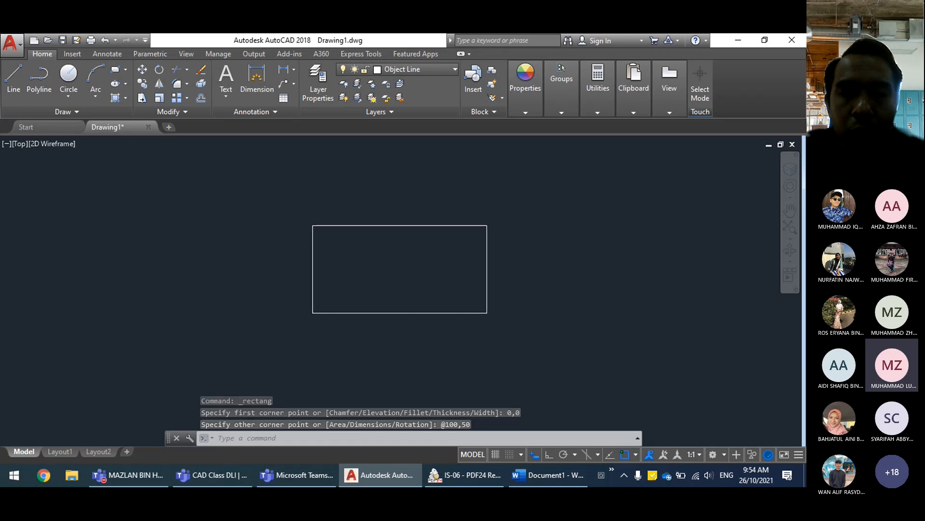
scroll(435, 229, up, 2)
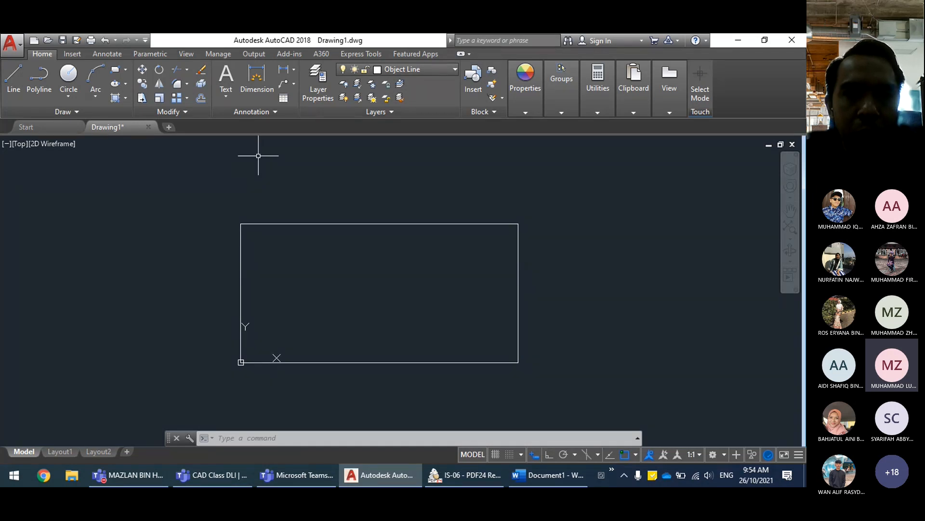
Step: On the Hidden Line layer, draw a horizontal line with Ortho on across the rectangle's upper part, extending past both sides
click(449, 68)
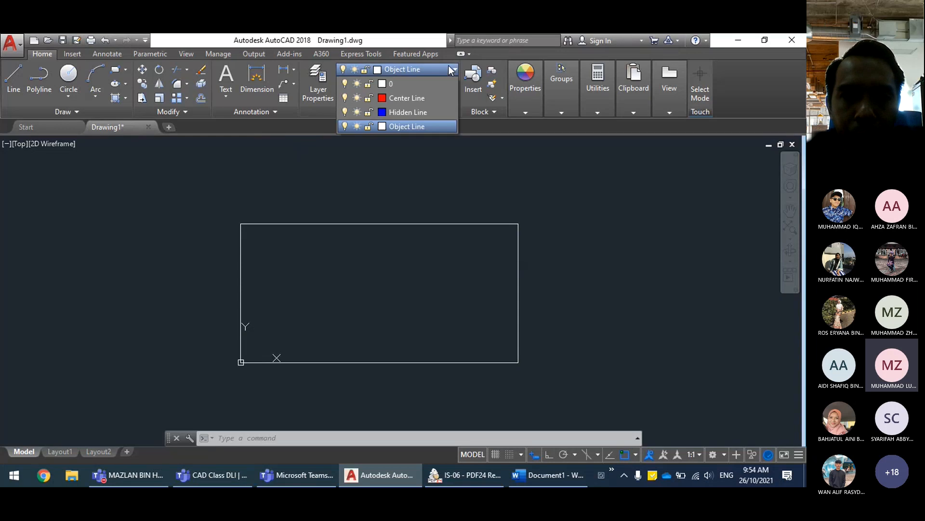
click(418, 112)
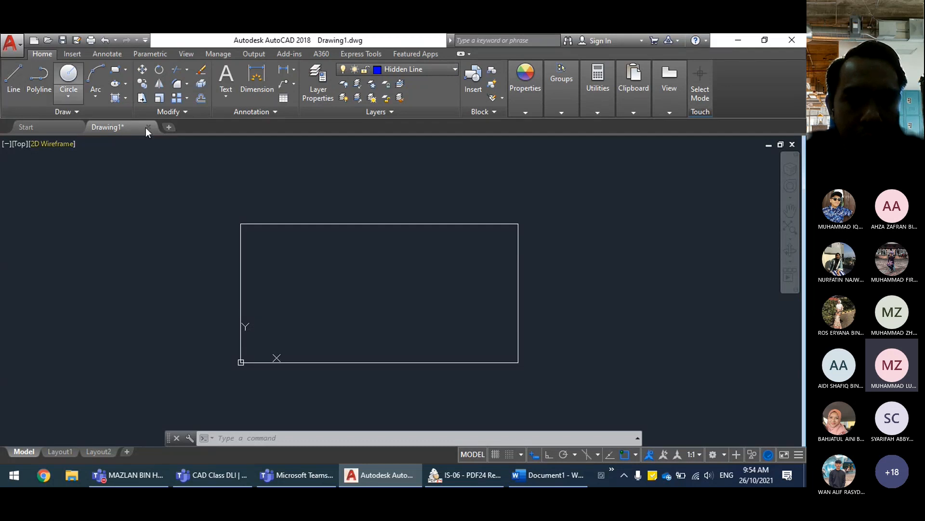
click(14, 87)
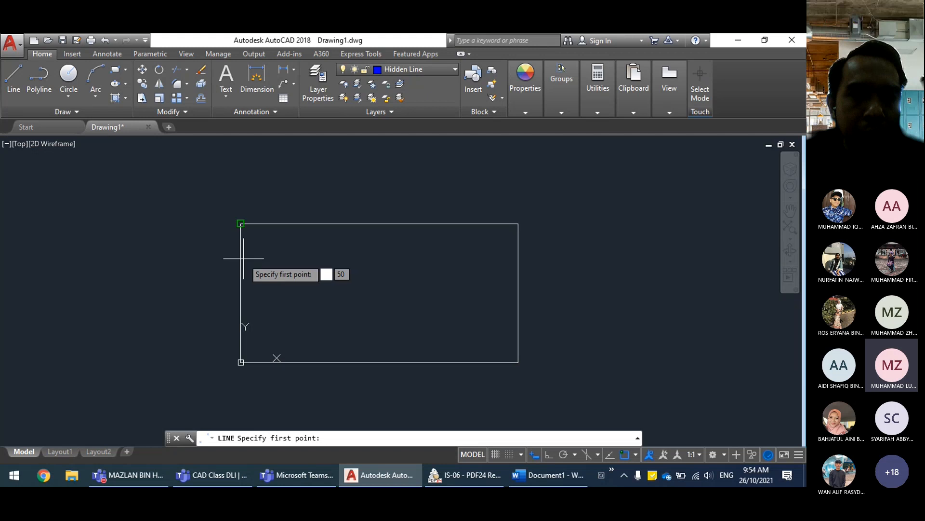
click(206, 265)
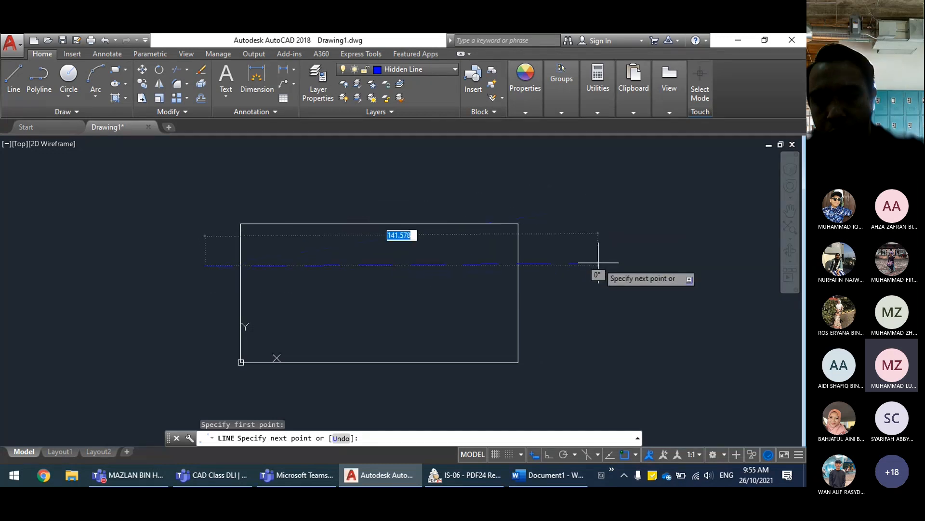
key(F8)
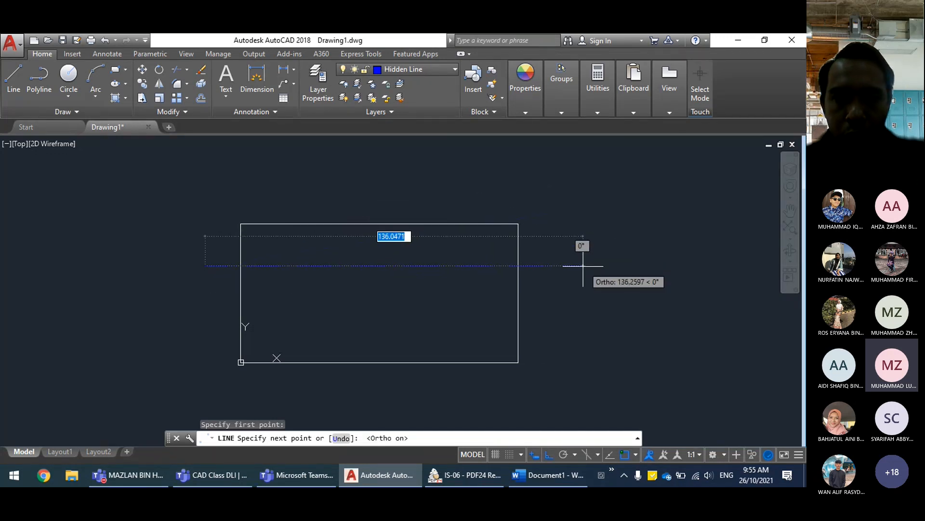
click(611, 244)
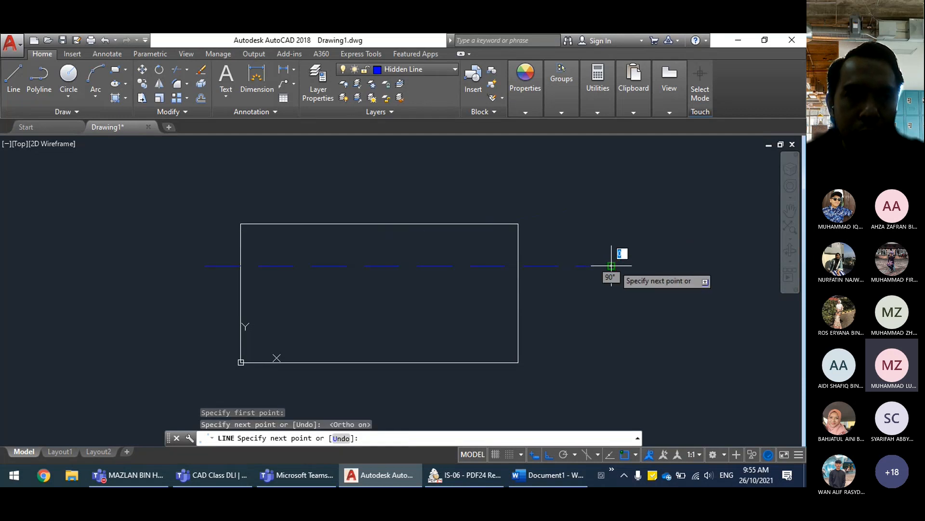
key(Return)
Step: Draw a second horizontal hidden line across the rectangle's lower part, spanning the same width as the first
key(Return)
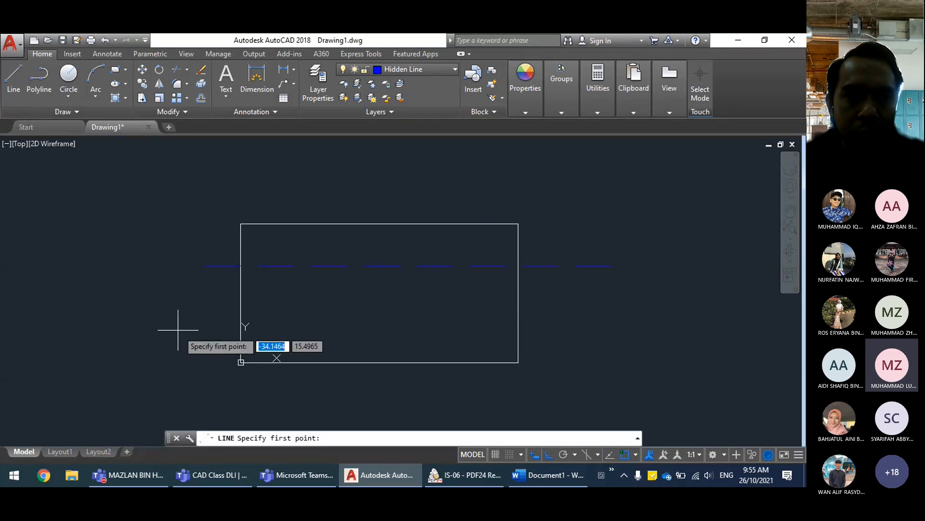
click(204, 335)
click(610, 335)
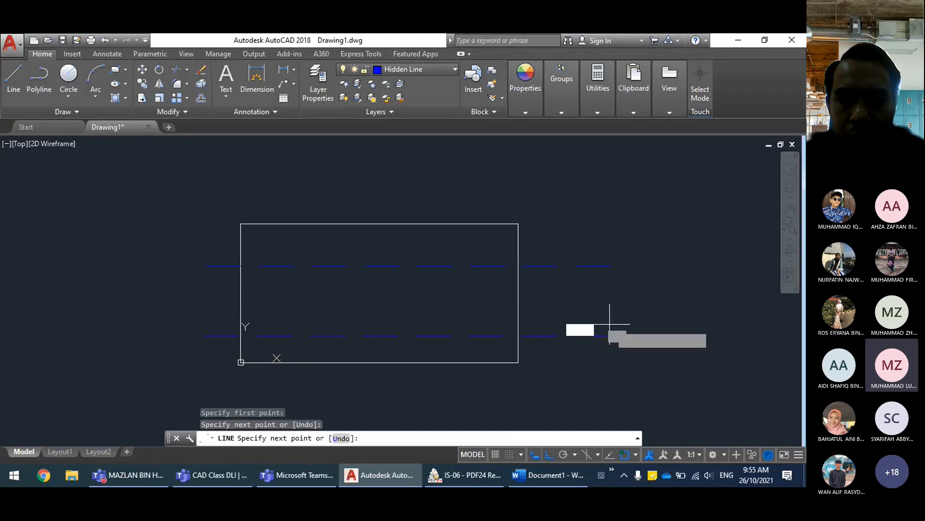
key(Escape)
Step: Trim both hidden lines at the rectangle's edges, using the rectangle as the cutting edge, to remove the overhanging ends on both sides
middle_drag(438, 273, 461, 272)
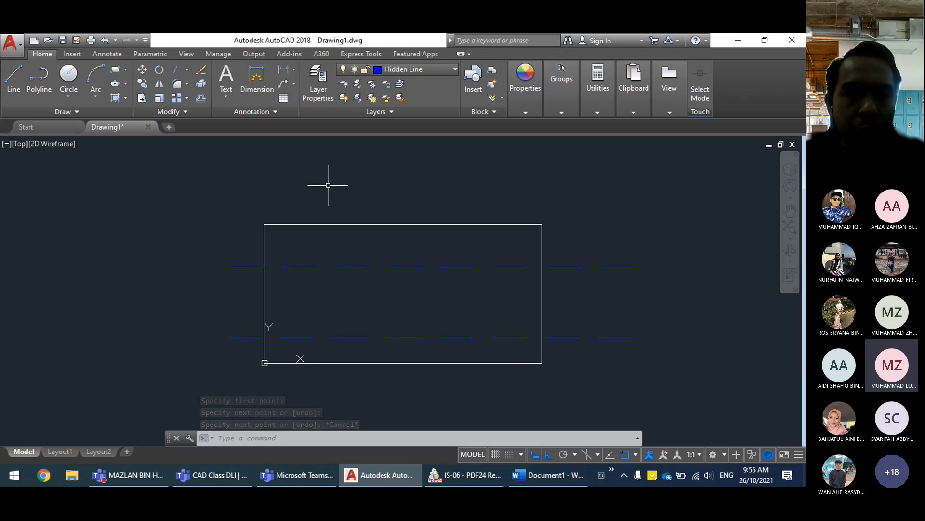
click(175, 70)
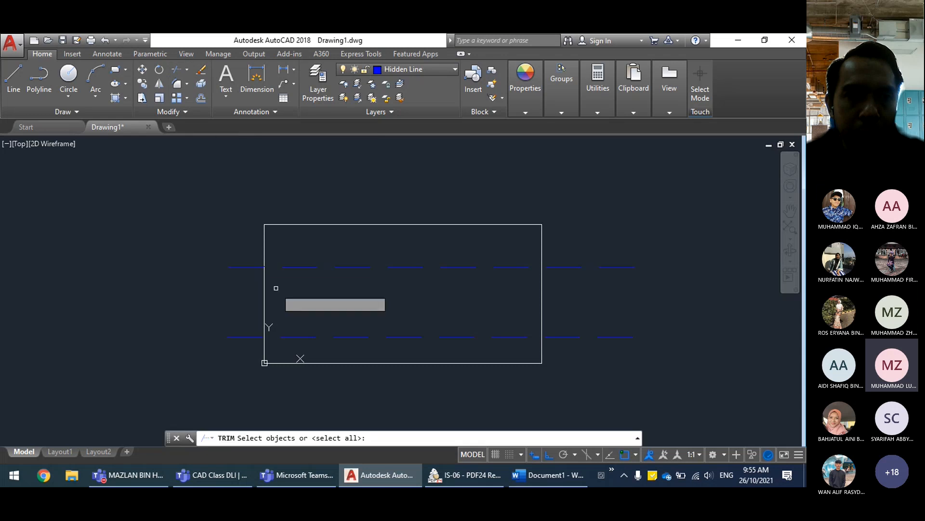
click(264, 249)
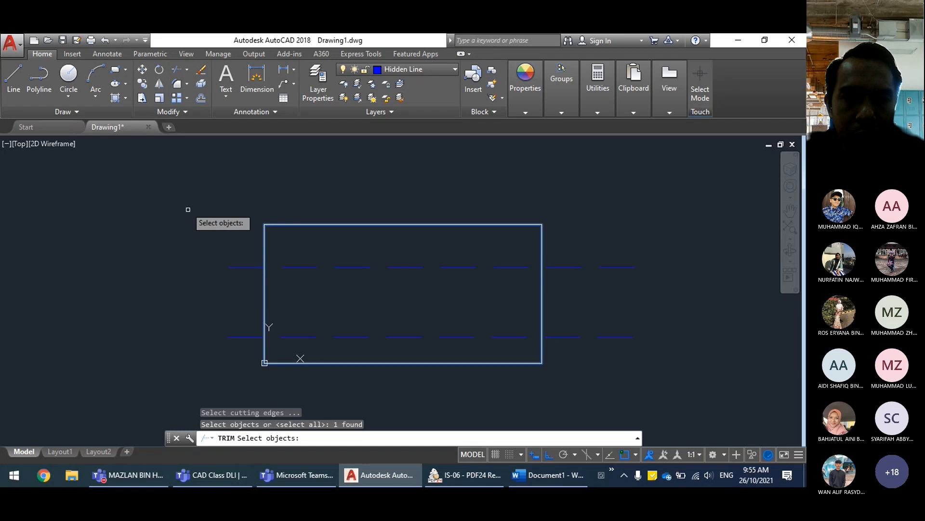
key(Return)
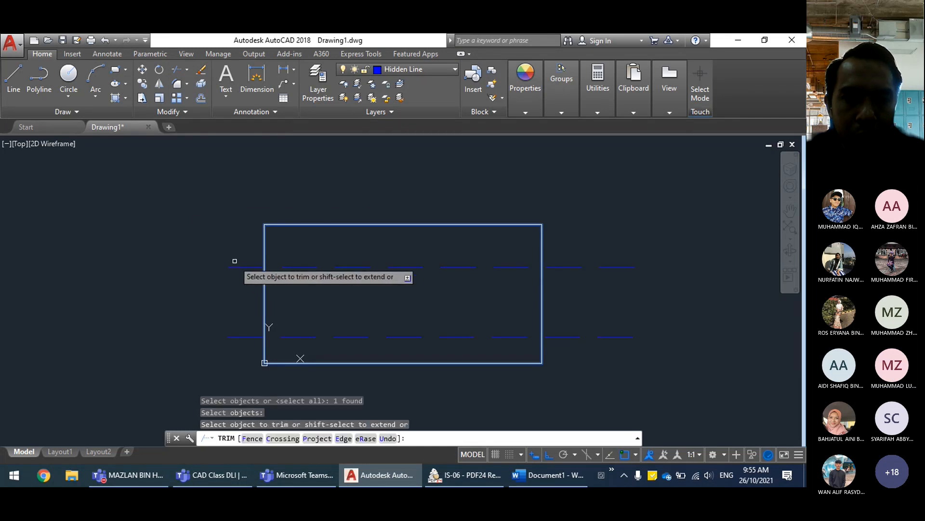
click(236, 266)
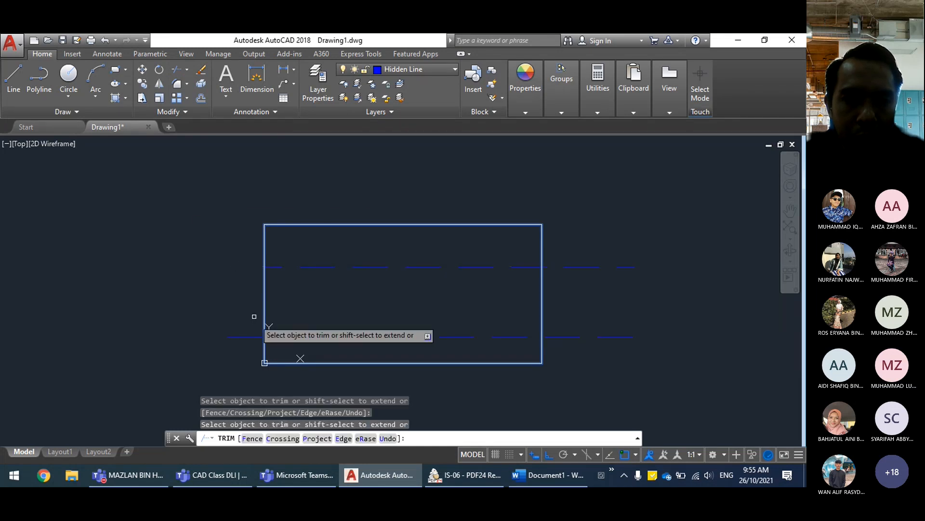
click(238, 337)
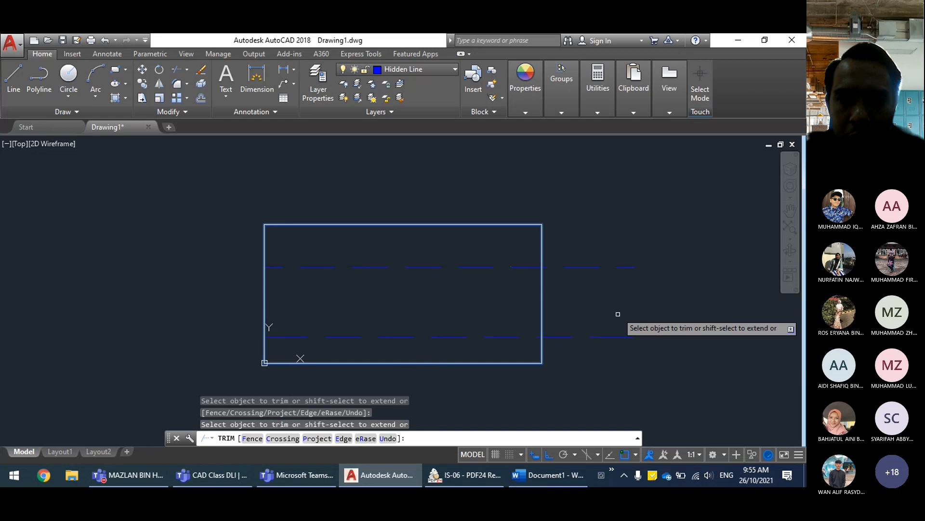
click(627, 266)
click(616, 333)
key(Escape)
scroll(611, 285, down, 2)
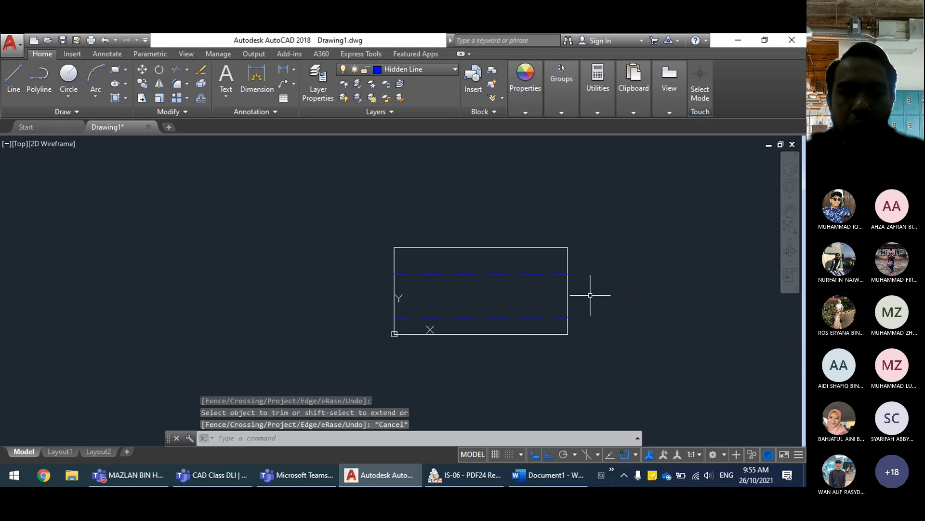
scroll(590, 294, up, 2)
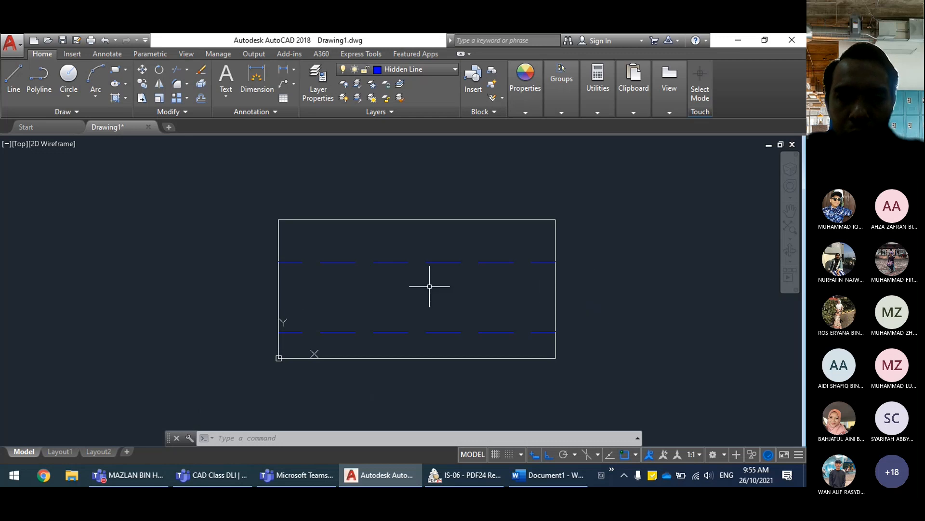
Step: Make Center Line the current layer and draw a vertical helper line on the rectangle's left edge, joining the two hidden lines' left ends
click(421, 68)
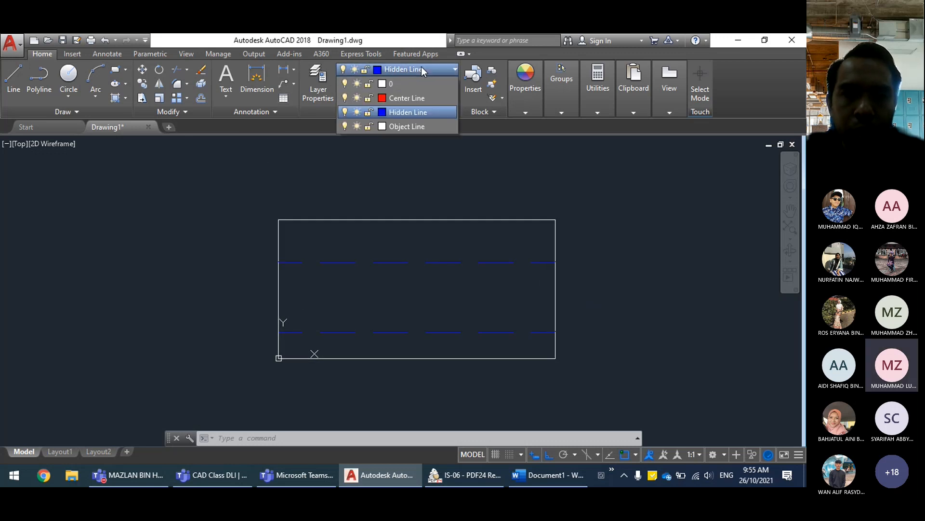
click(416, 99)
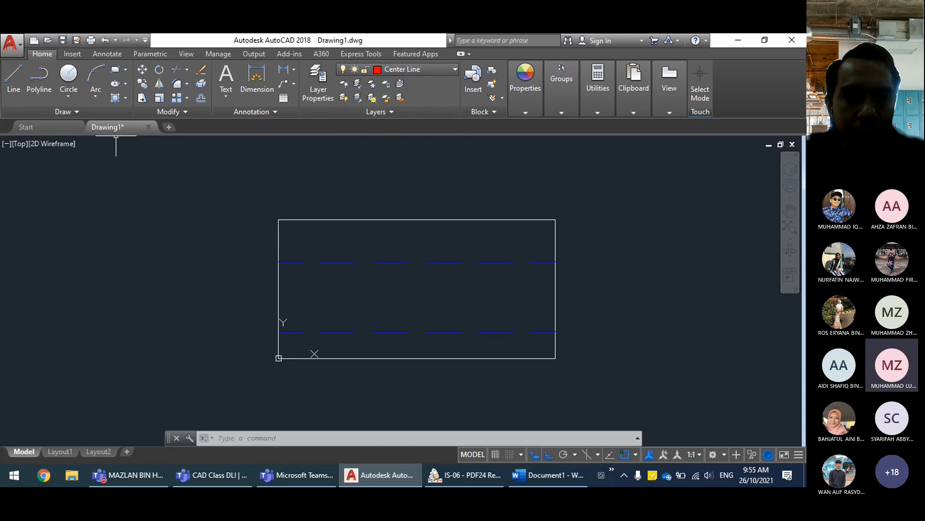
click(14, 82)
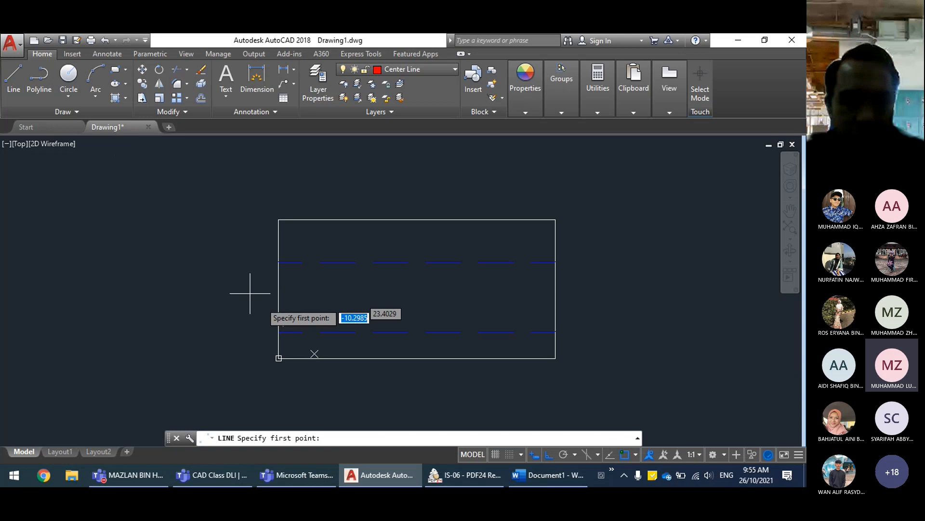
click(278, 262)
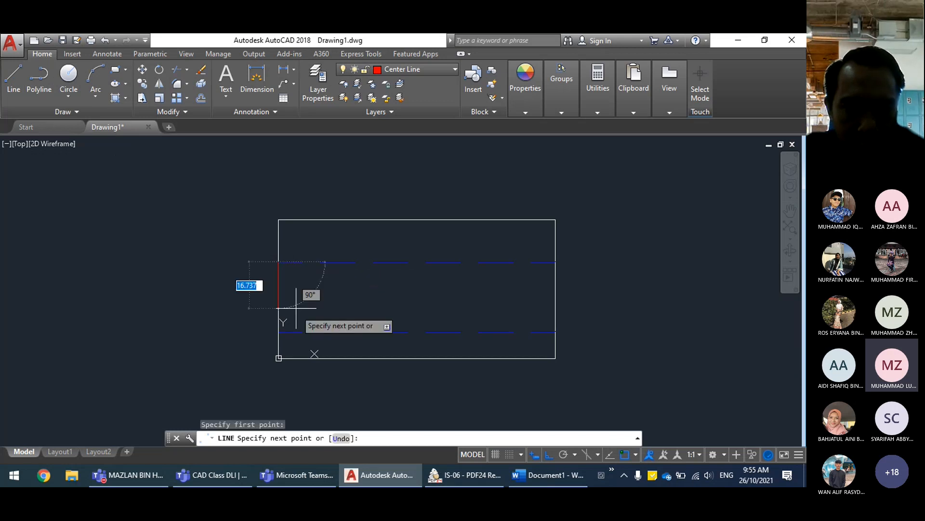
click(279, 331)
key(Escape)
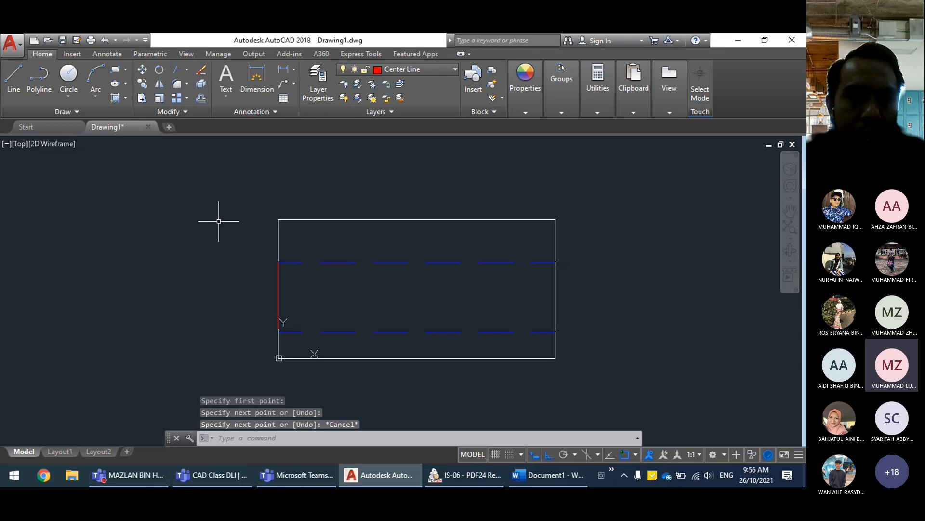
Step: Draw a horizontal centre line about 153 long from the vertical helper line's midpoint, with Ortho on, past the rectangle's right side
click(16, 76)
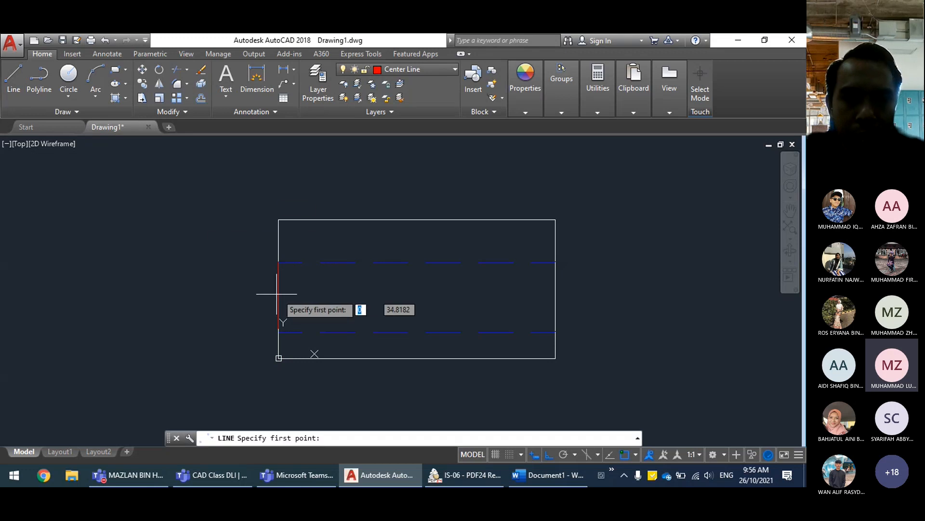
shift+right_click(318, 291)
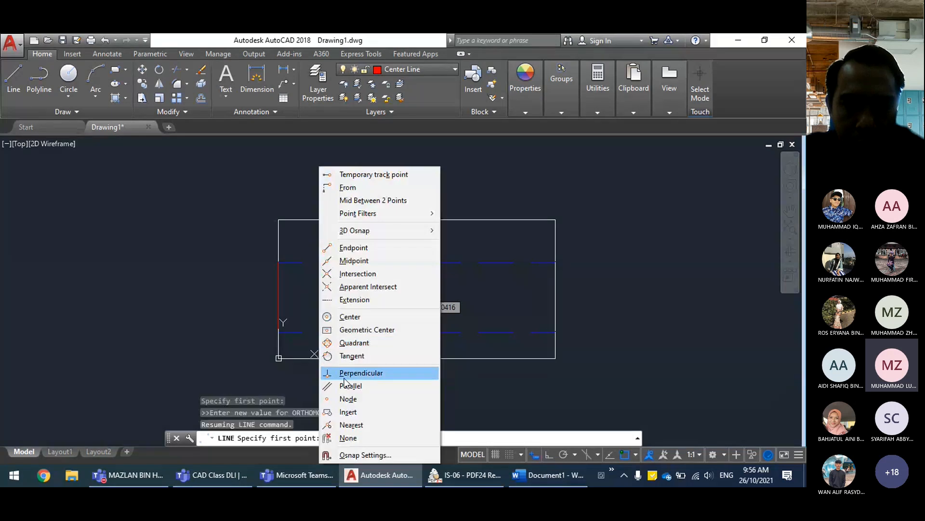
click(350, 261)
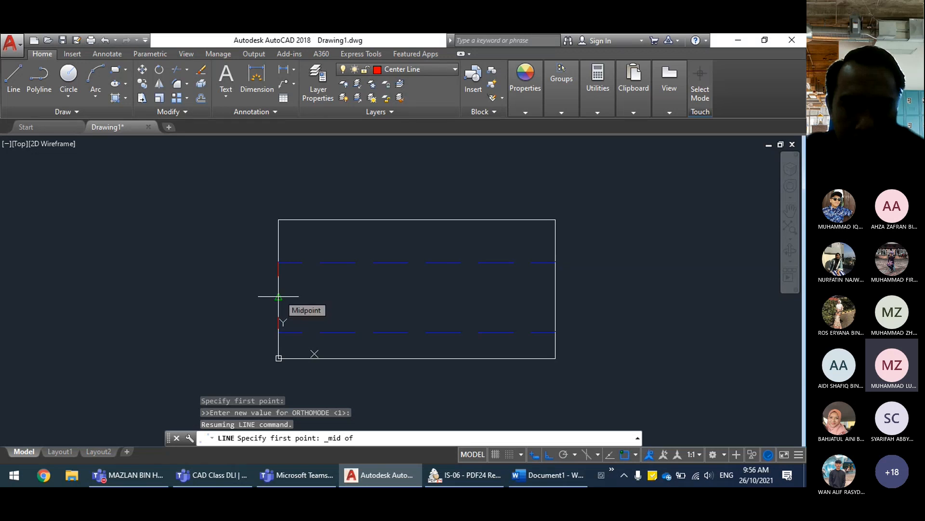
click(278, 297)
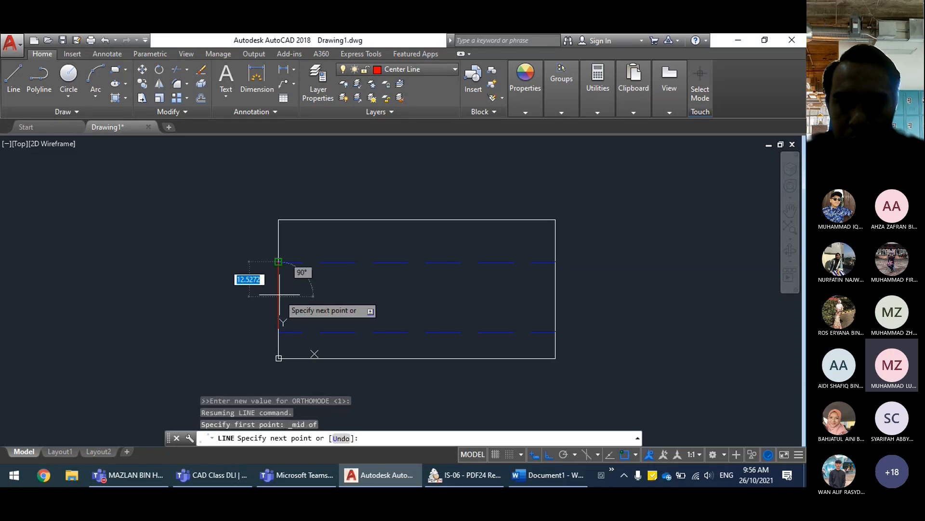
click(703, 296)
key(Escape)
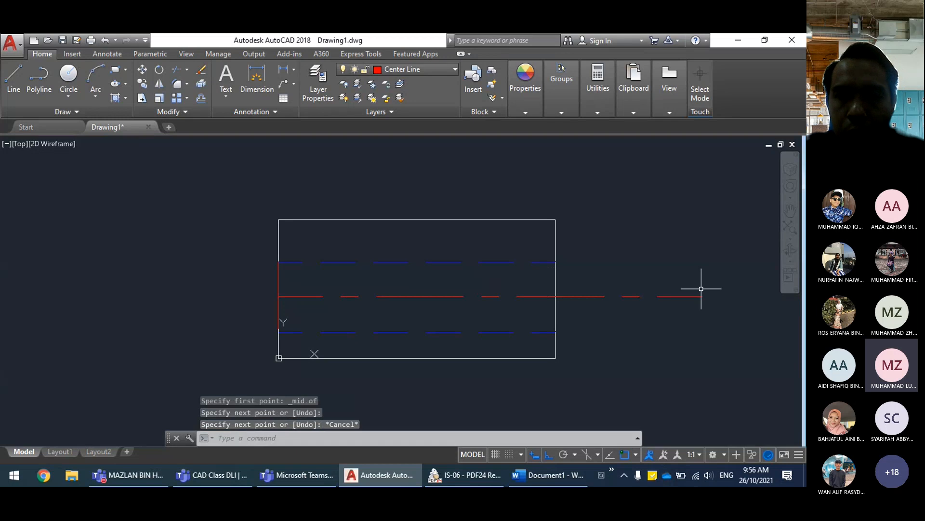
Step: Erase the vertical helper line and stretch the centre line's left end about 34 past the rectangle's left side
click(278, 279)
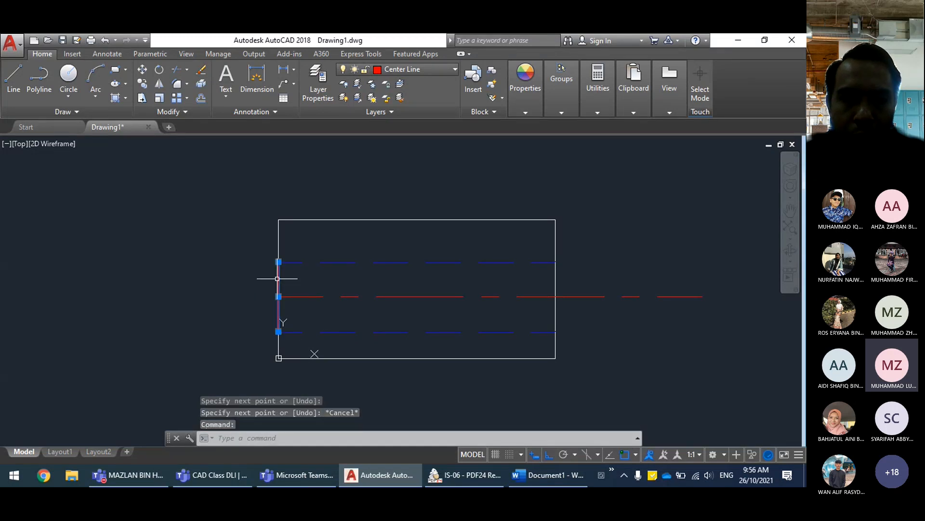
key(Delete)
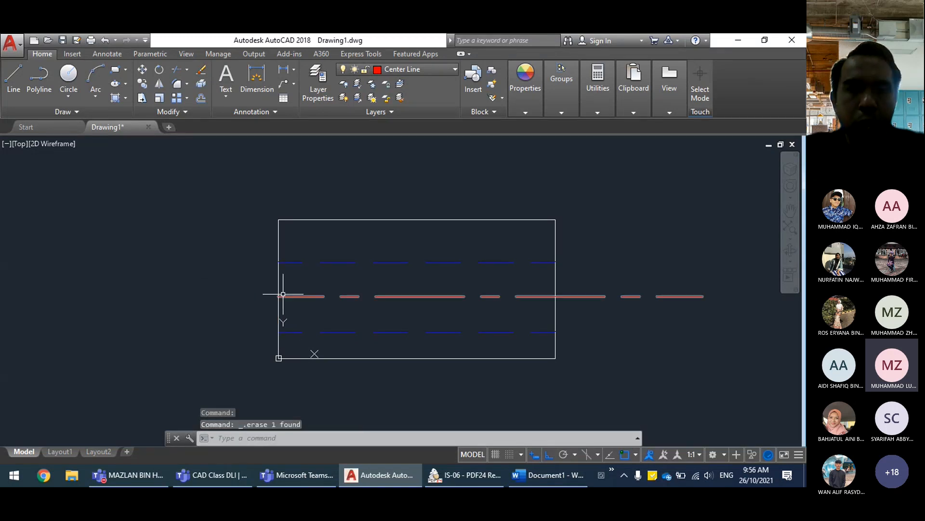
click(285, 295)
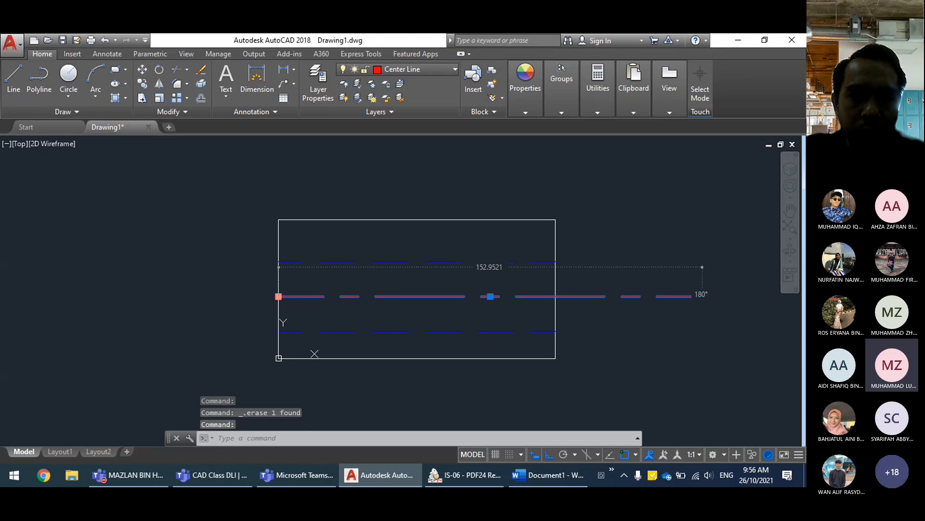
click(279, 296)
click(186, 296)
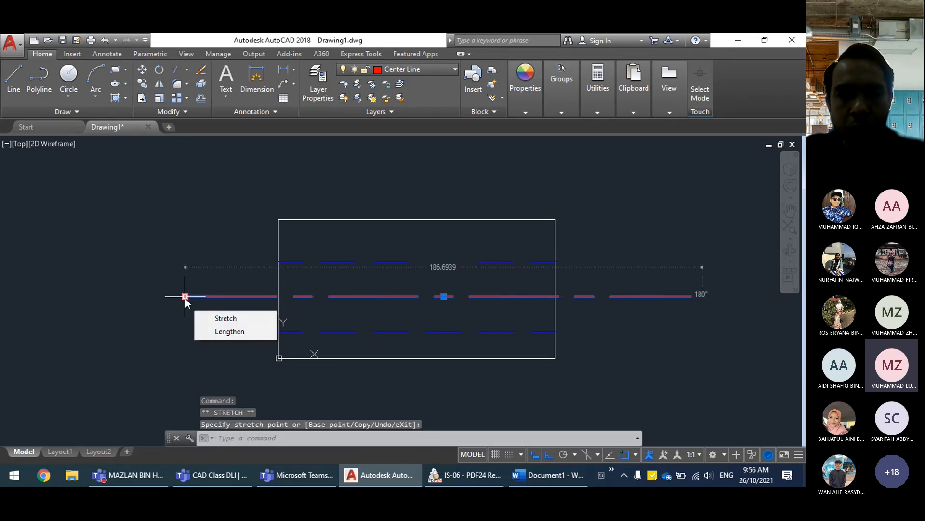
Step: With object snap off, shorten the centre line from its right end to a total length of about 173
click(703, 296)
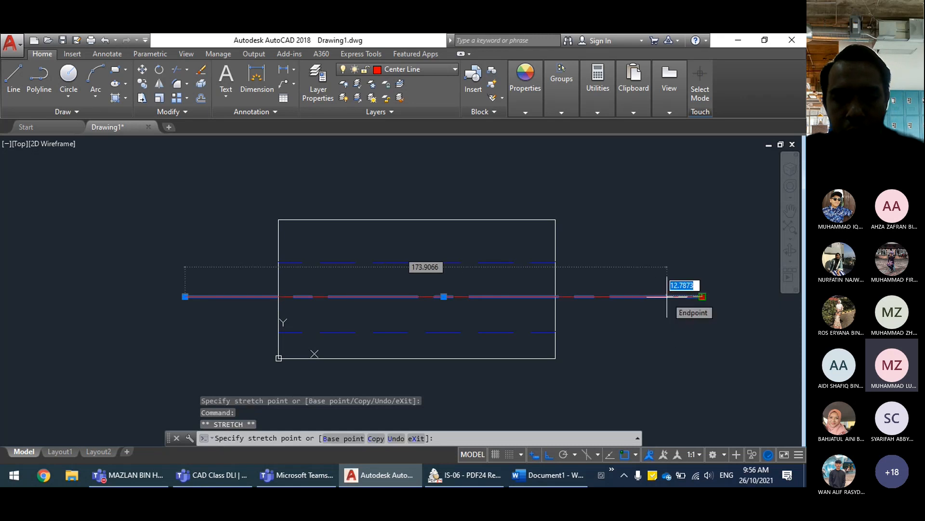
key(F3)
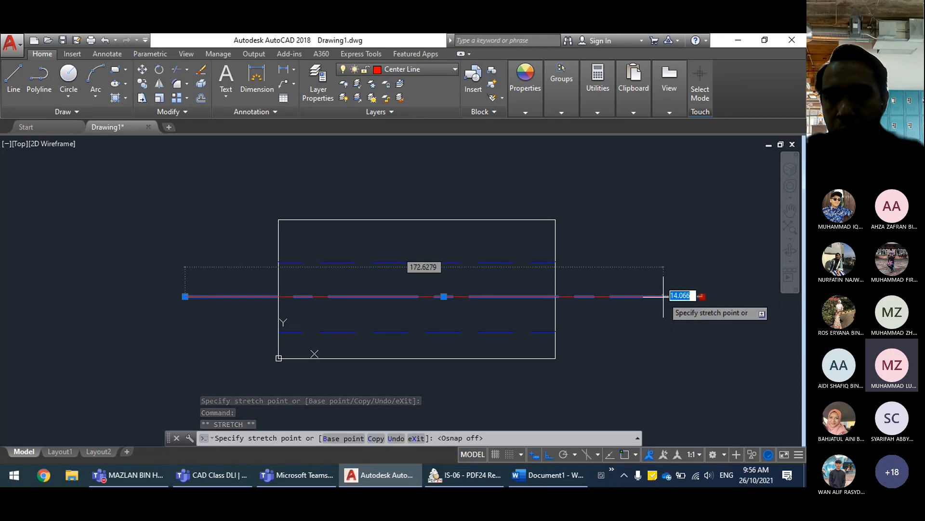
click(663, 296)
key(Escape)
scroll(643, 265, down, 2)
middle_drag(643, 265, 480, 254)
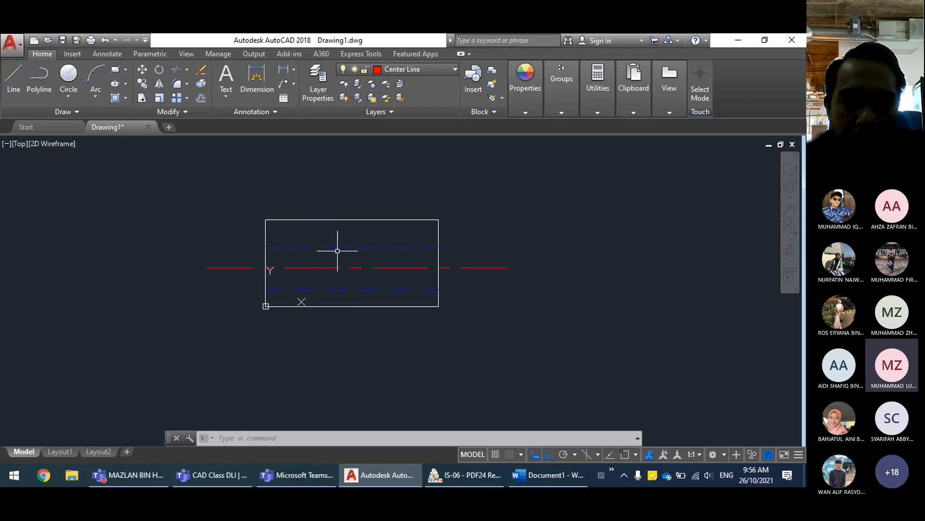
scroll(176, 256, up, 2)
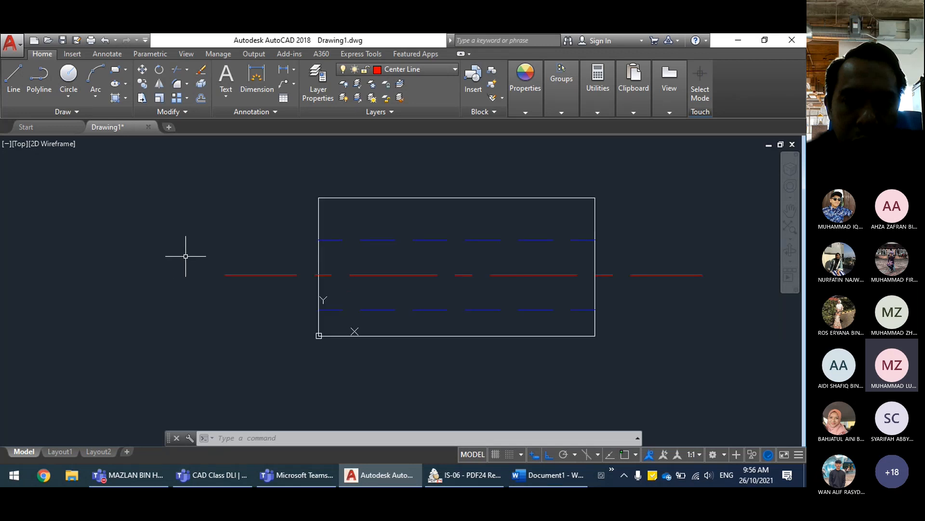
middle_drag(418, 291, 393, 289)
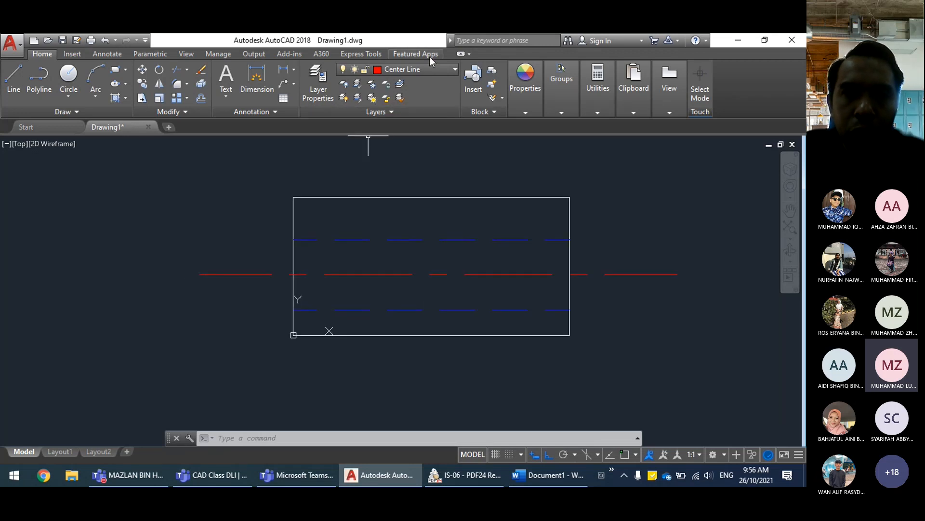
Step: Open the layer properties, place the palette clear of the upper hidden line, and select the Hidden Line layer
click(319, 94)
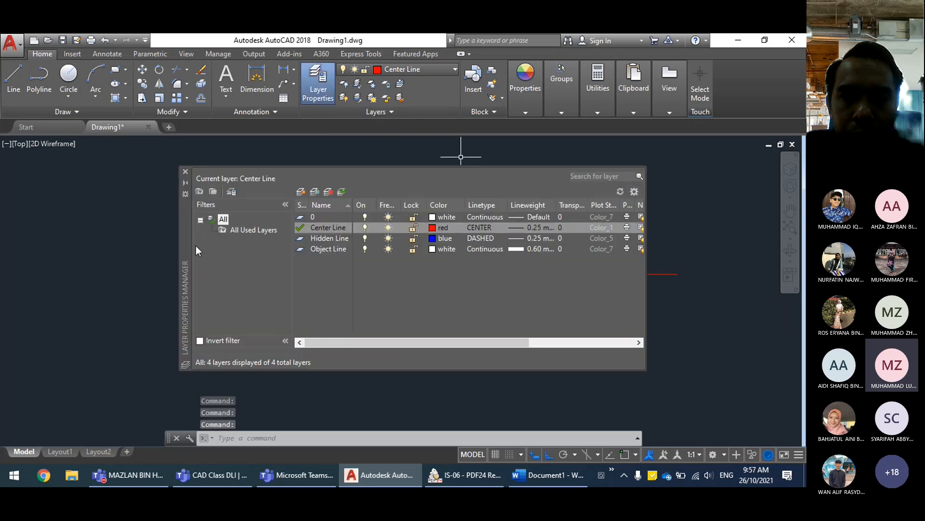
drag(186, 264, 140, 336)
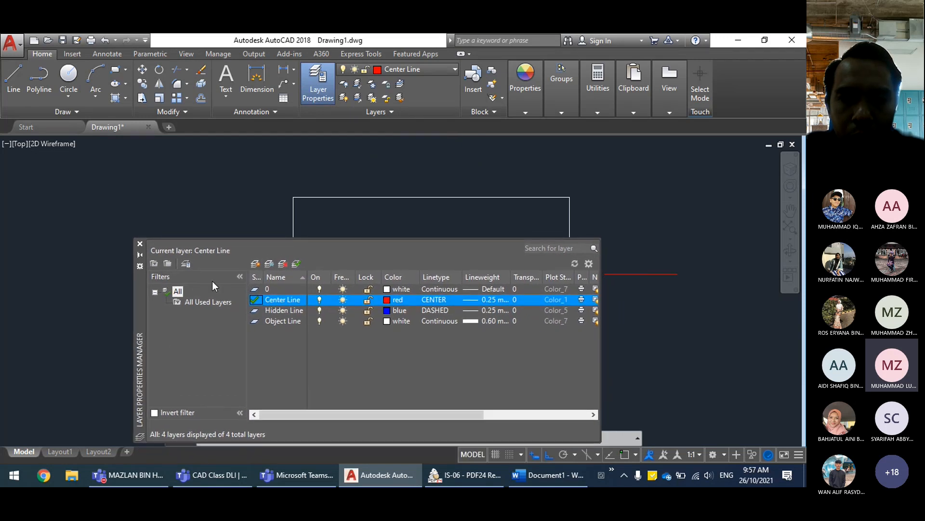
click(303, 311)
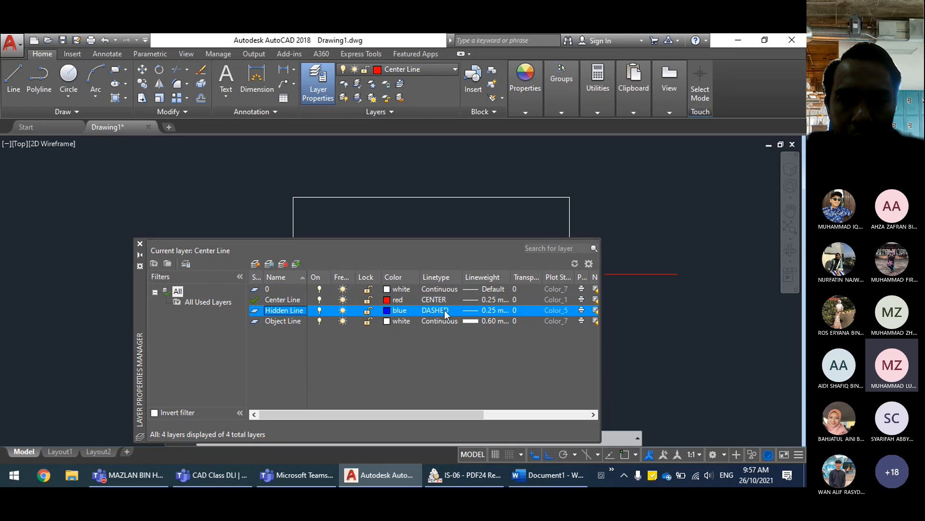
drag(138, 314, 126, 329)
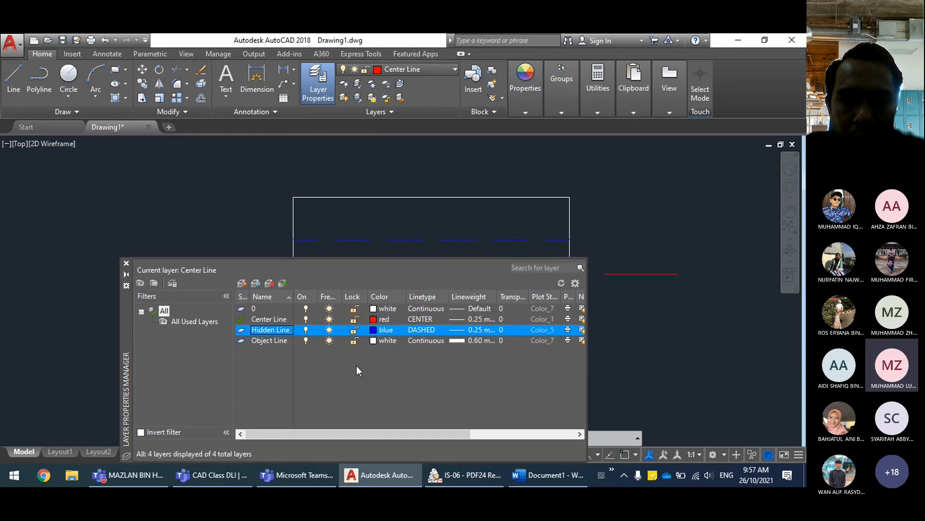
Step: Load the HIDDEN2 linetype from acadiso.lin while choosing a linetype for the Hidden Line layer
click(423, 331)
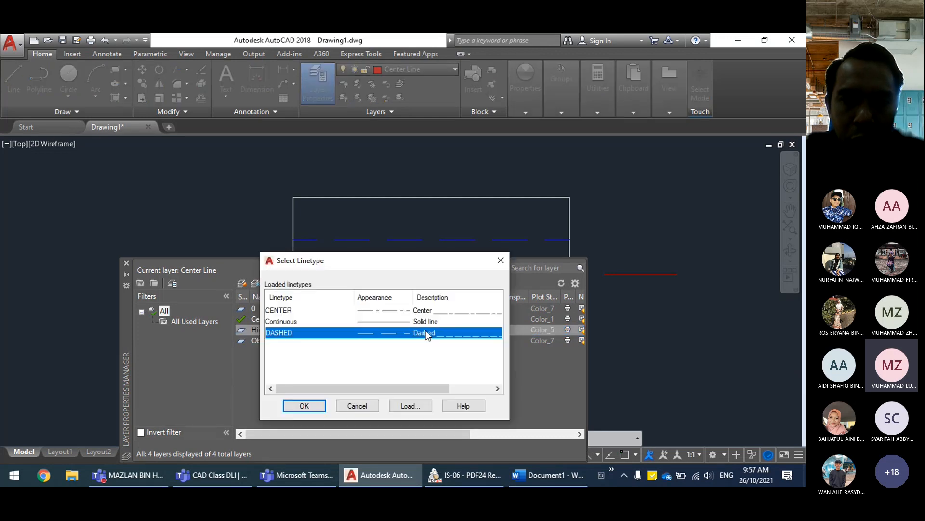
click(317, 354)
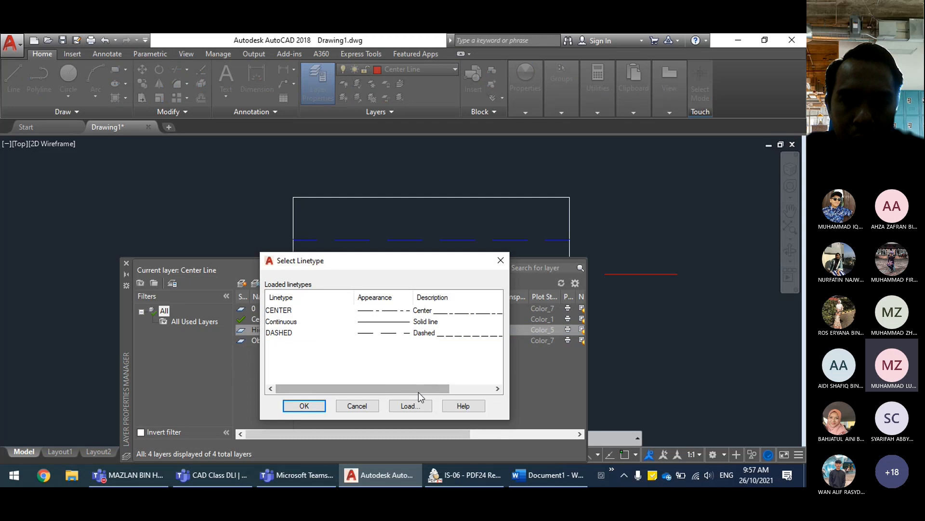
click(417, 410)
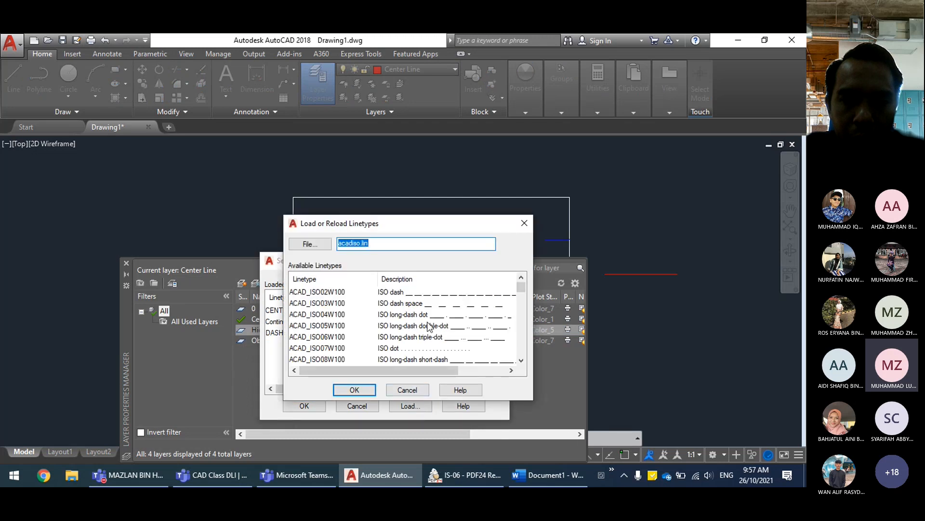
click(521, 360)
click(521, 360)
click(521, 360)
click(521, 360)
click(521, 360)
click(521, 360)
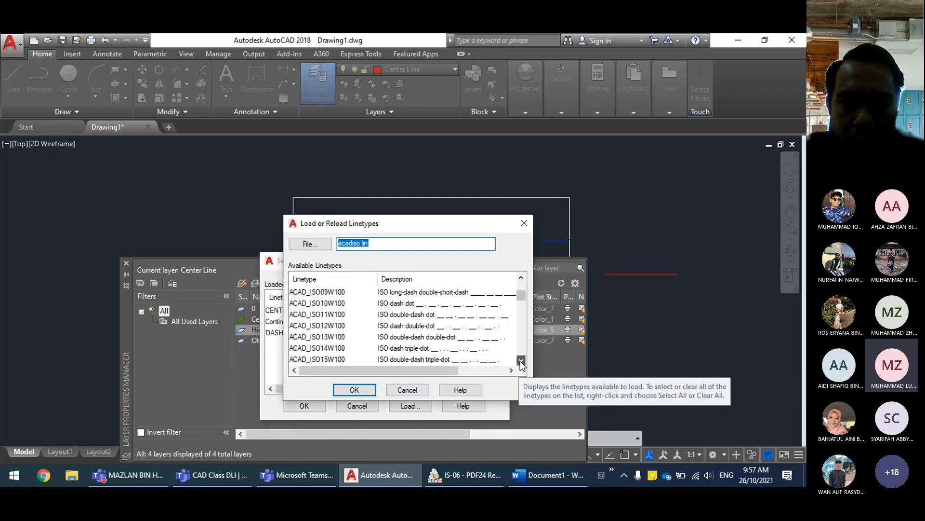
click(521, 360)
click(521, 360)
click(521, 360)
click(522, 360)
click(521, 360)
click(521, 360)
click(521, 360)
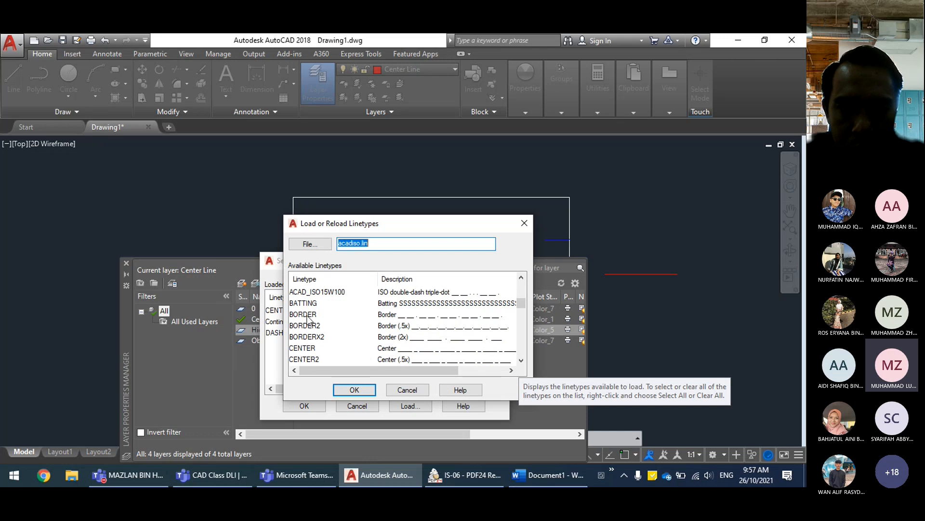
scroll(307, 321, down, 4)
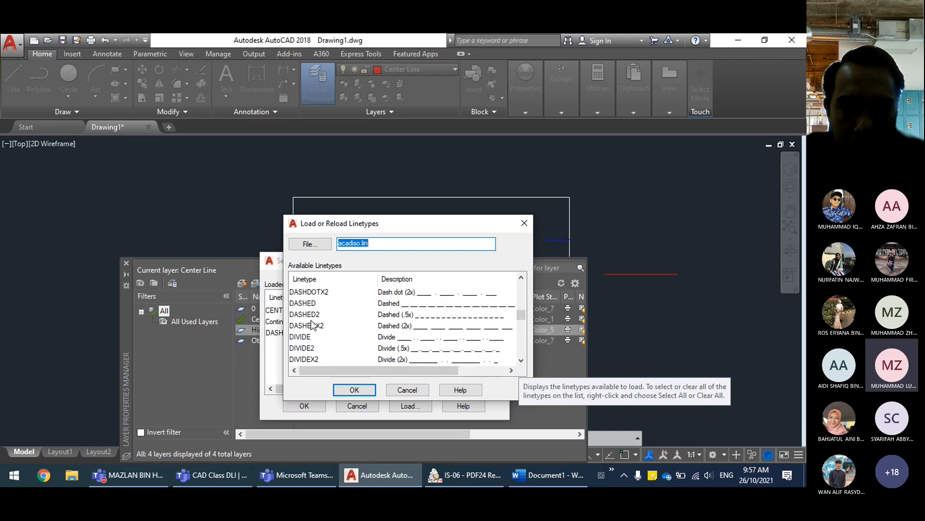
scroll(313, 325, down, 3)
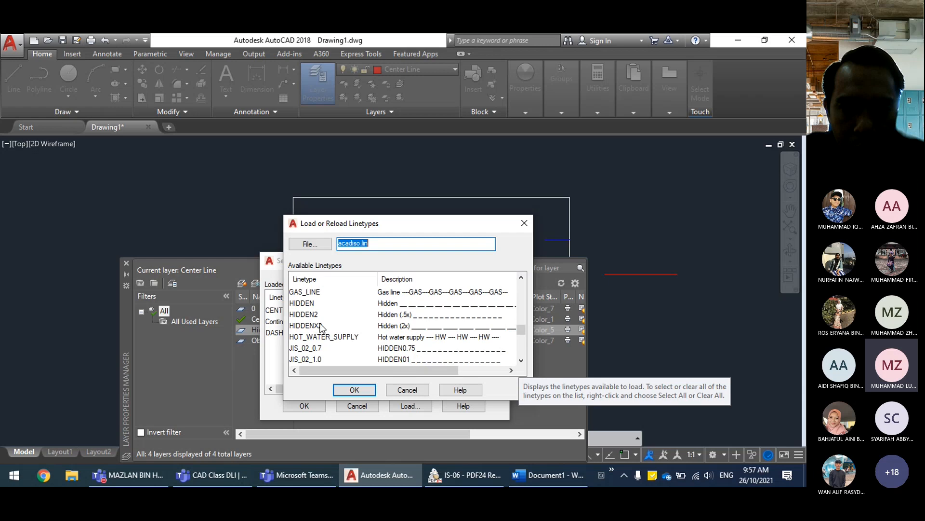
click(311, 315)
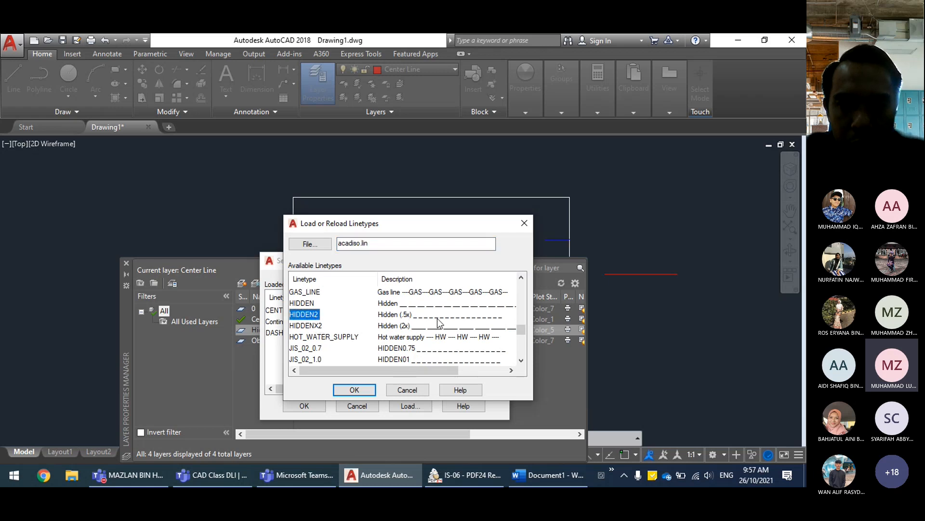
click(355, 391)
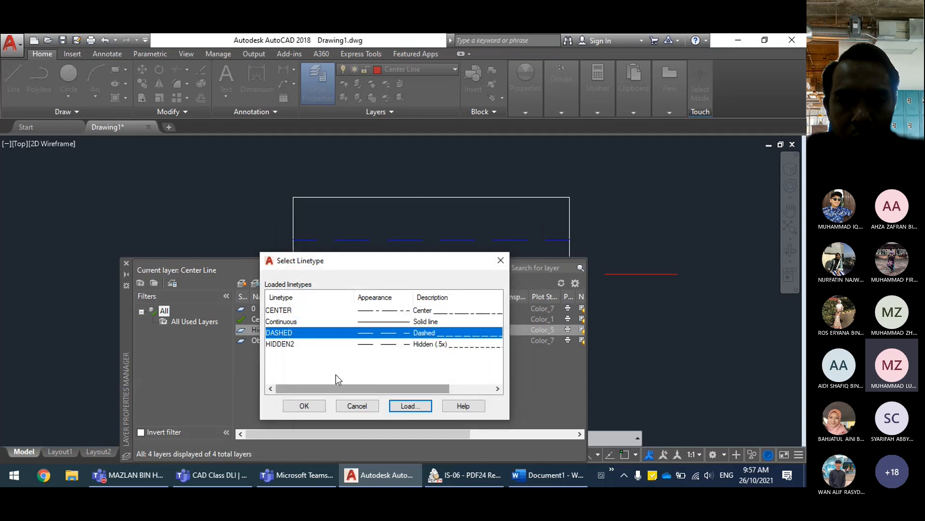
Step: Assign the HIDDEN2 linetype to the Hidden Line layer and close the layer properties
click(291, 345)
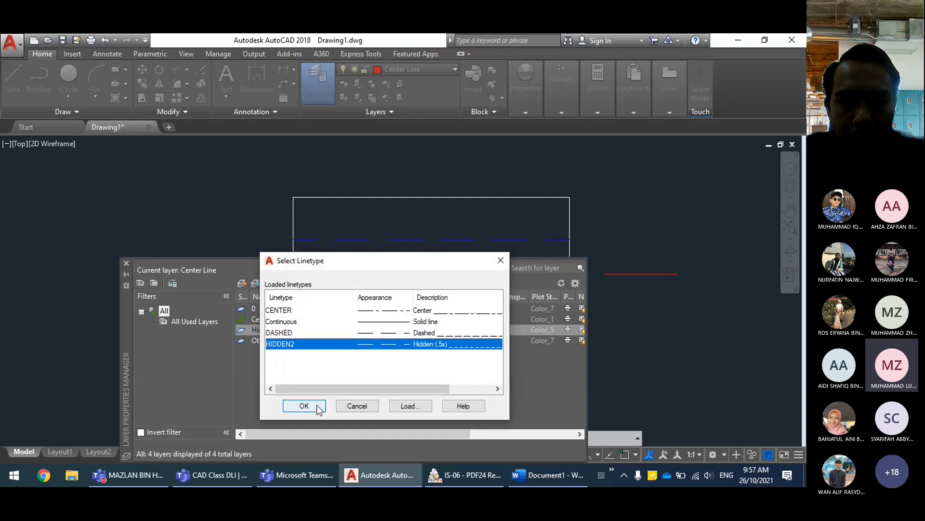
click(304, 406)
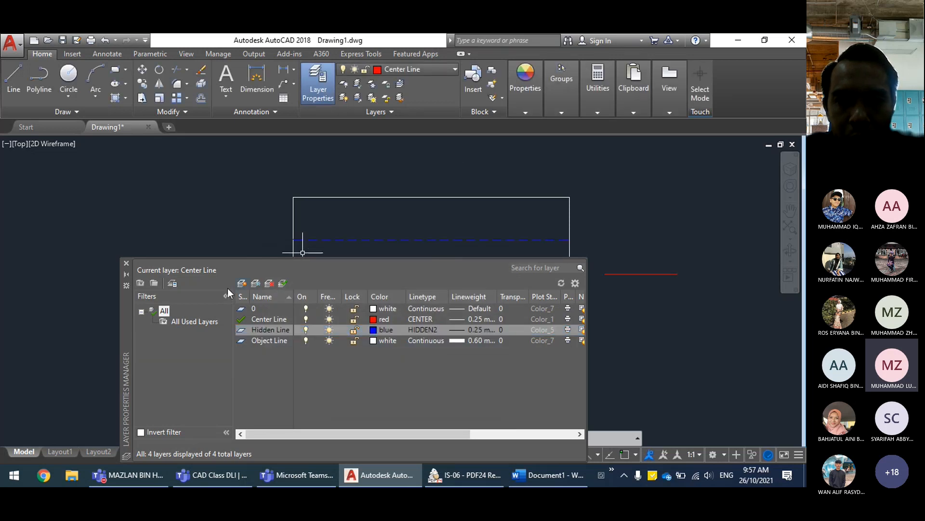
click(126, 262)
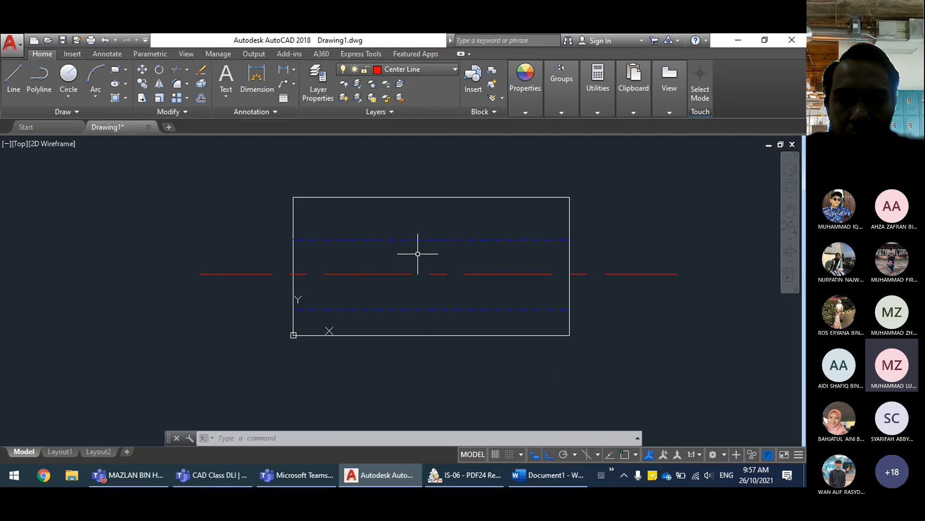
Step: Examine the dashes of the rectangle's hidden lines and review the lineweights in the layer properties
scroll(419, 252, up, 2)
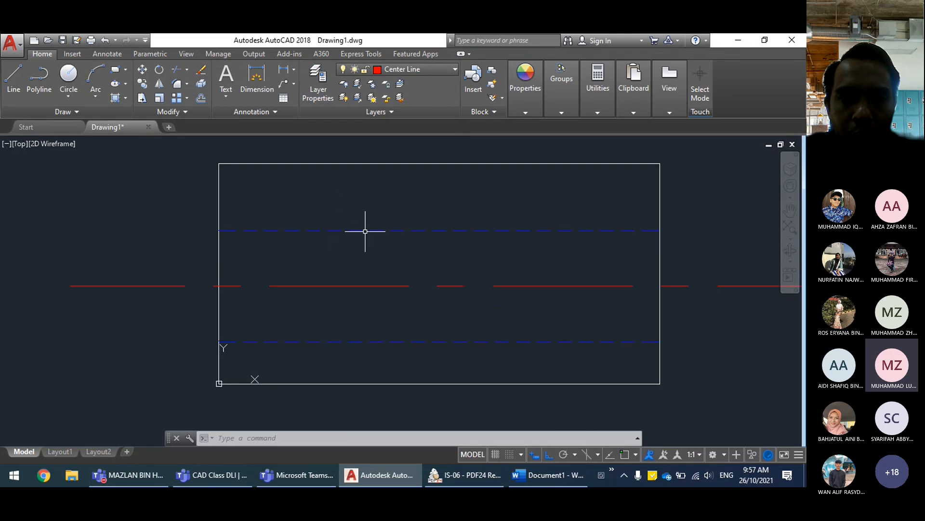
scroll(557, 270, down, 2)
scroll(560, 271, down, 2)
mouse_move(626, 264)
middle_down()
mouse_move(588, 258)
mouse_move(545, 268)
middle_up()
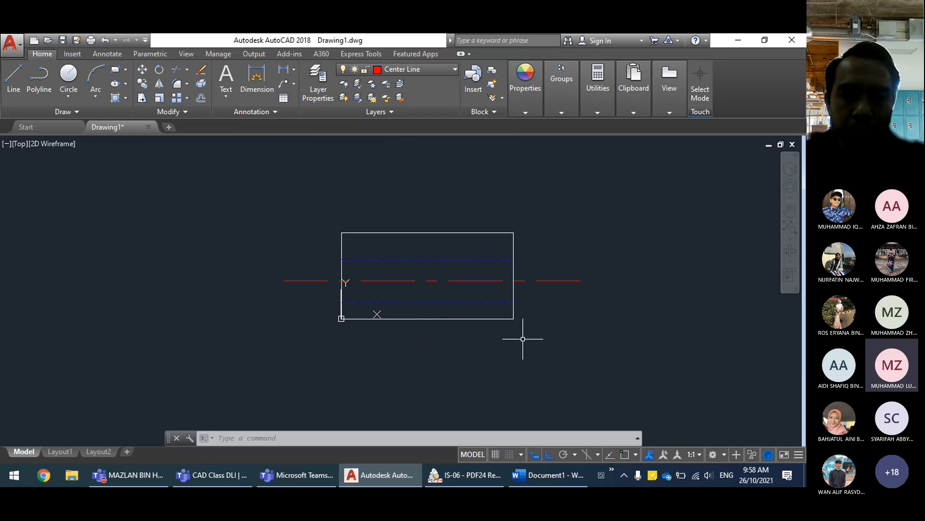
middle_drag(520, 335, 507, 329)
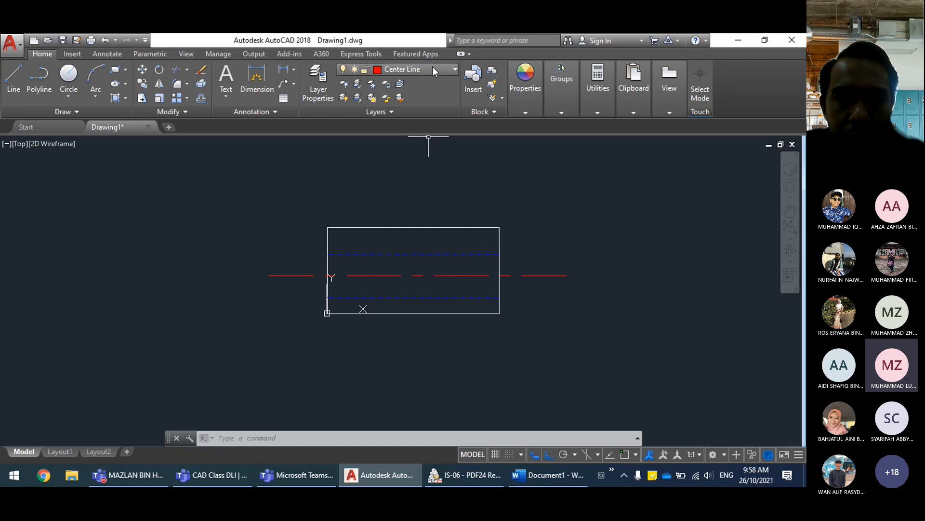
click(323, 89)
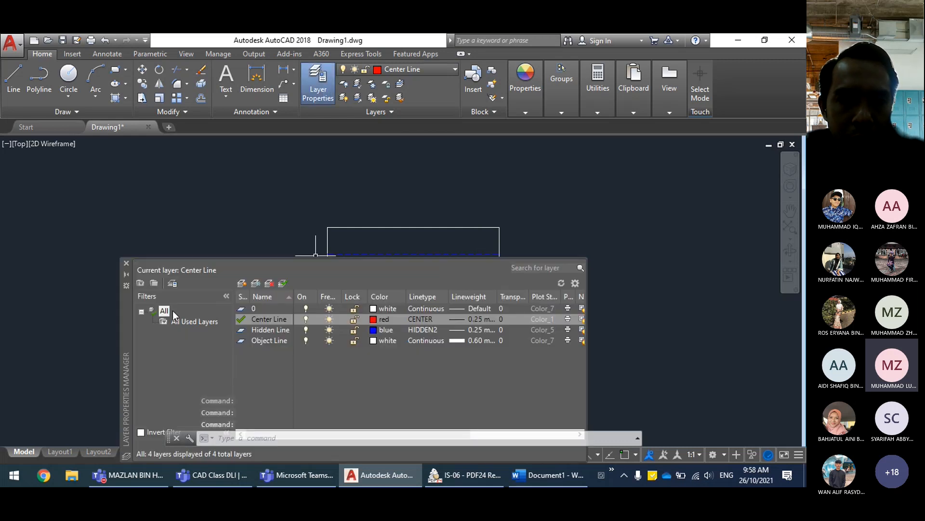
drag(126, 362, 108, 286)
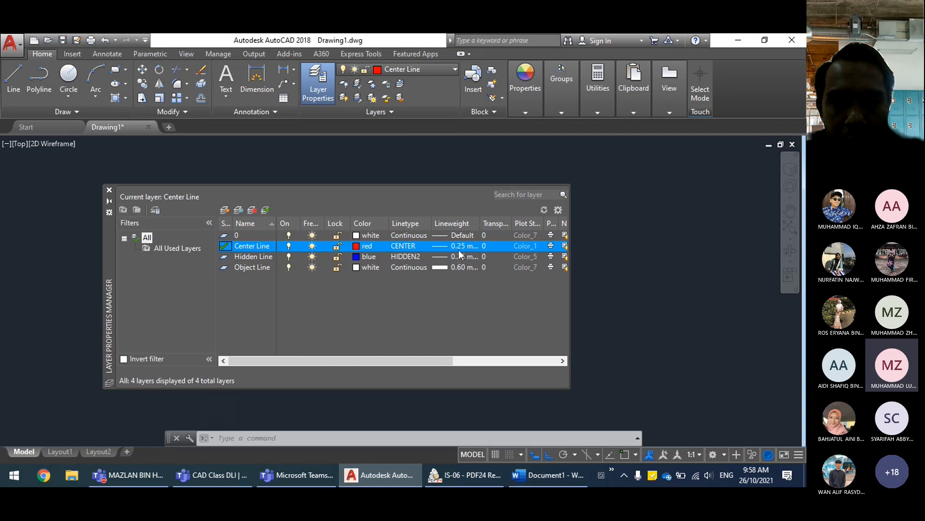
click(110, 191)
scroll(487, 333, up, 2)
middle_drag(418, 206, 422, 215)
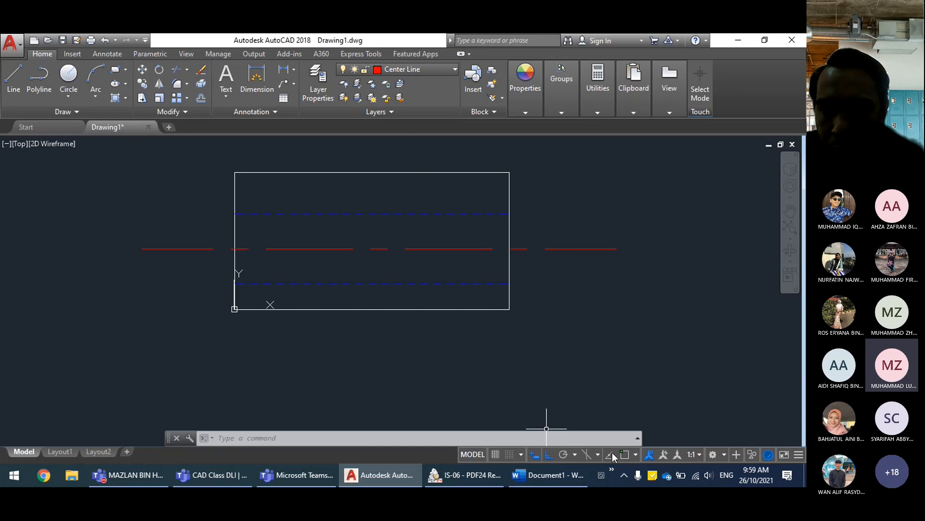
Step: Add the LineWeight toggle to the status bar
click(799, 455)
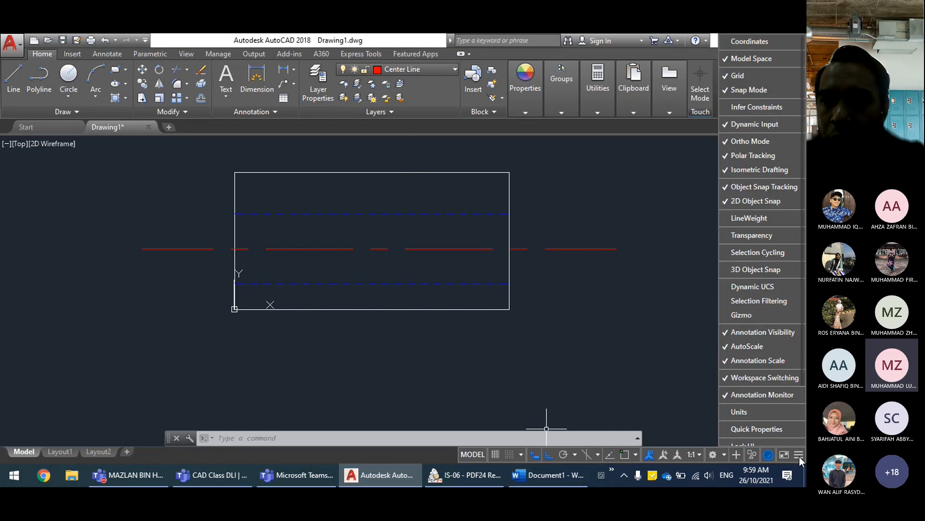
click(728, 219)
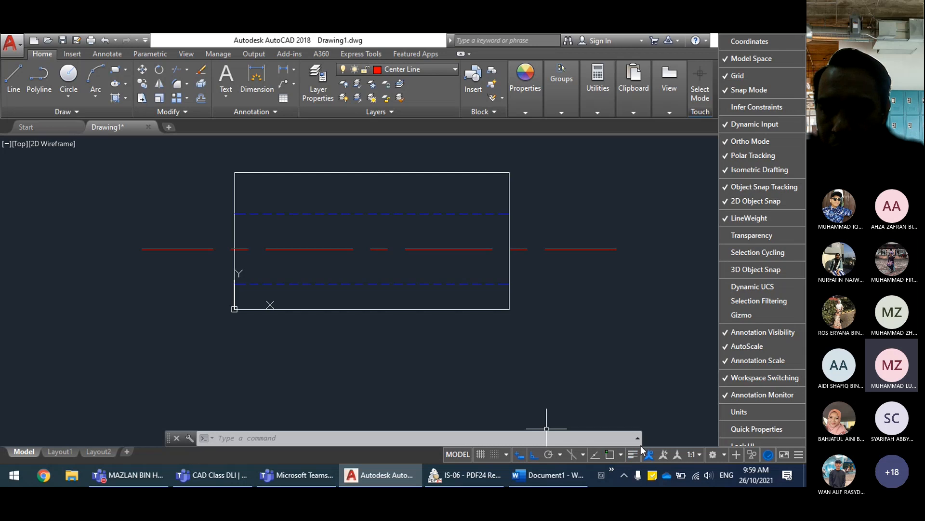
click(758, 219)
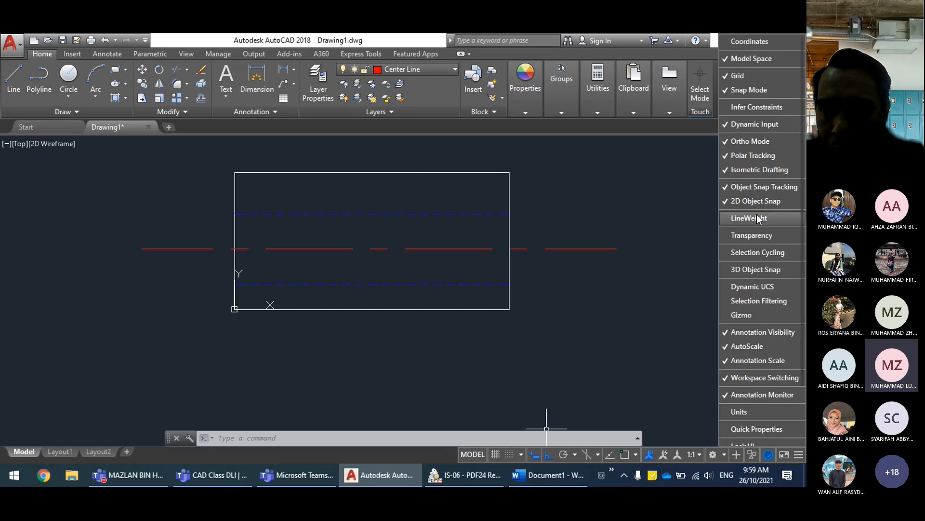
click(758, 219)
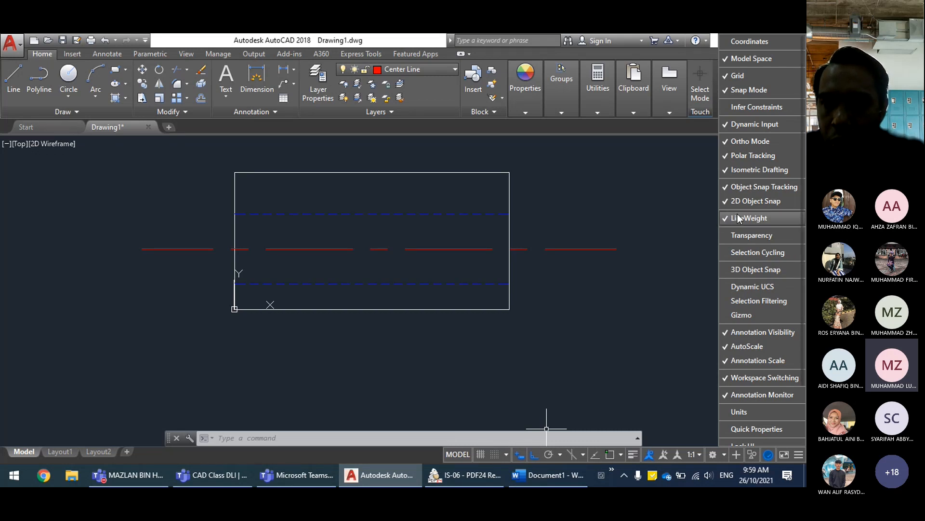
click(669, 401)
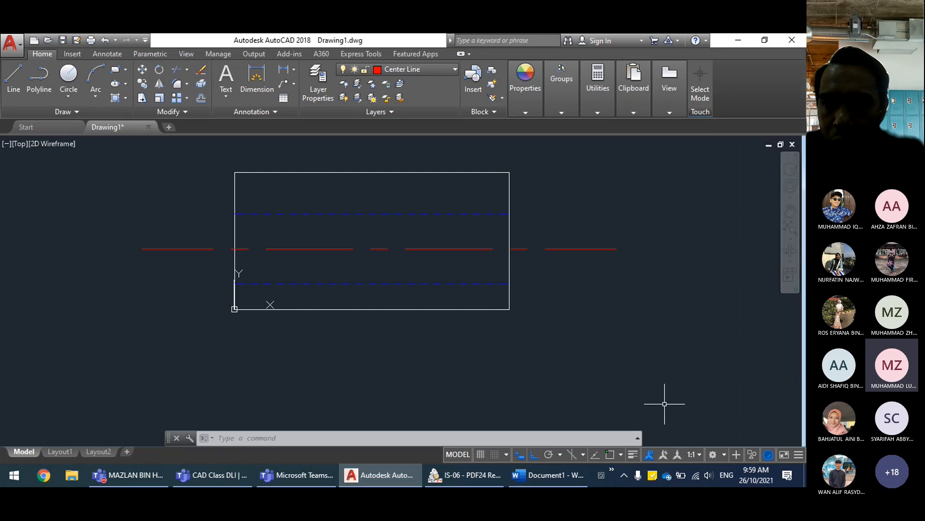
Step: Turn on the lineweight display to compare the outline, hidden and centre line thicknesses, and turn it off again
click(634, 454)
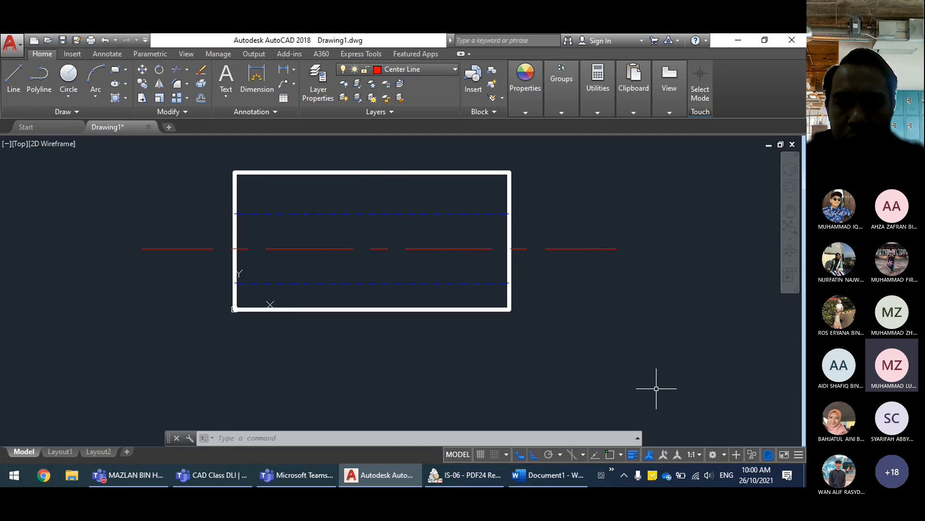
click(637, 457)
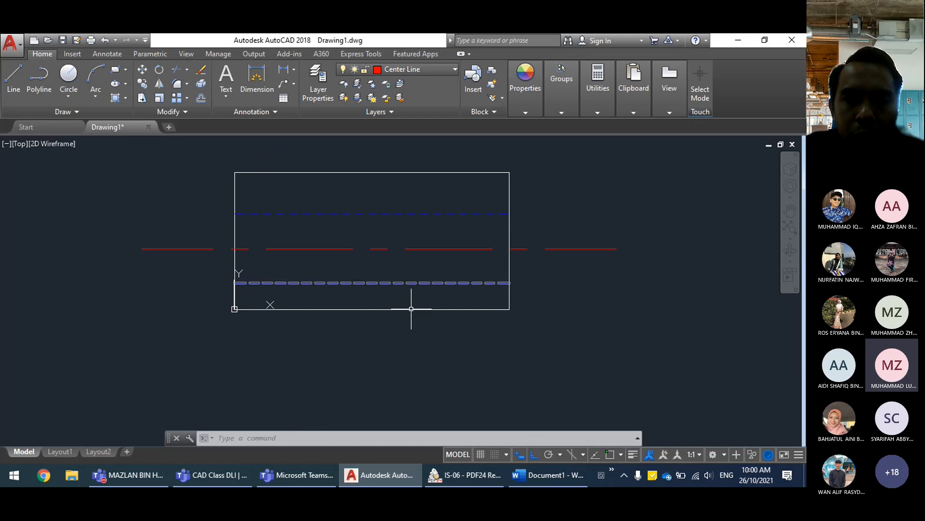
middle_drag(424, 371, 448, 382)
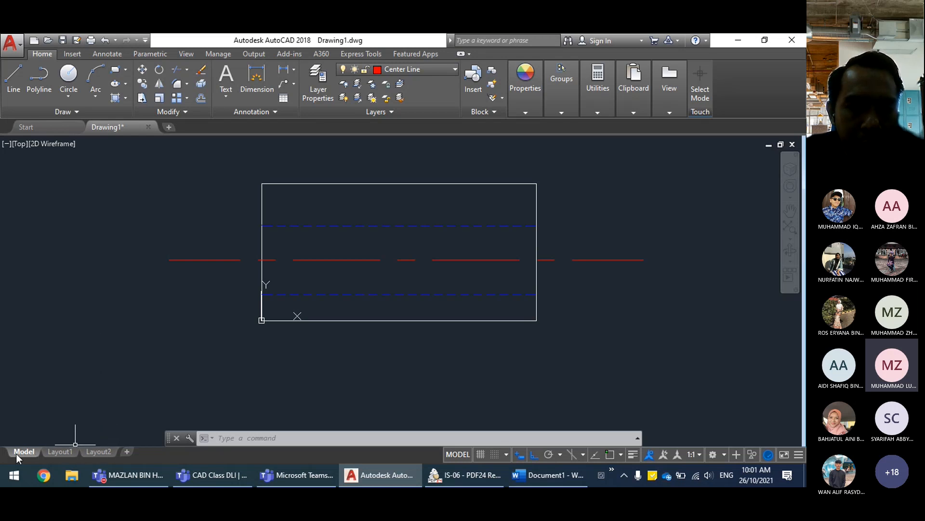
Step: Insert the ISO A3 Title Block layout from the SheetSets template Manufacturing Metric.dwt and switch to that layout
right_click(63, 452)
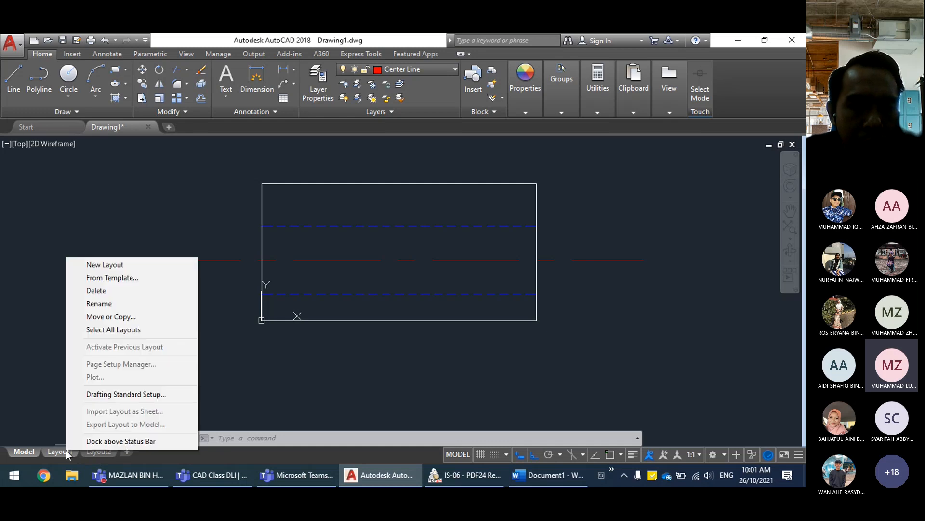
click(118, 284)
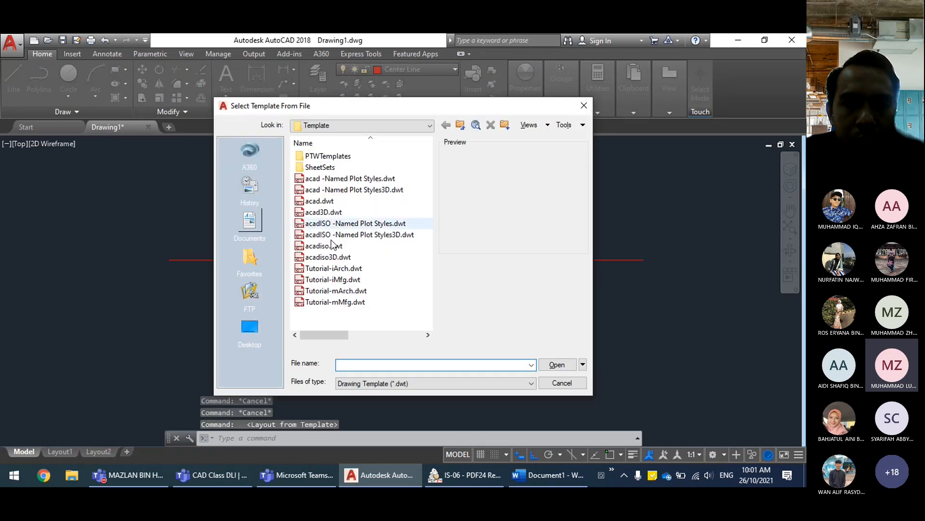
double_click(328, 168)
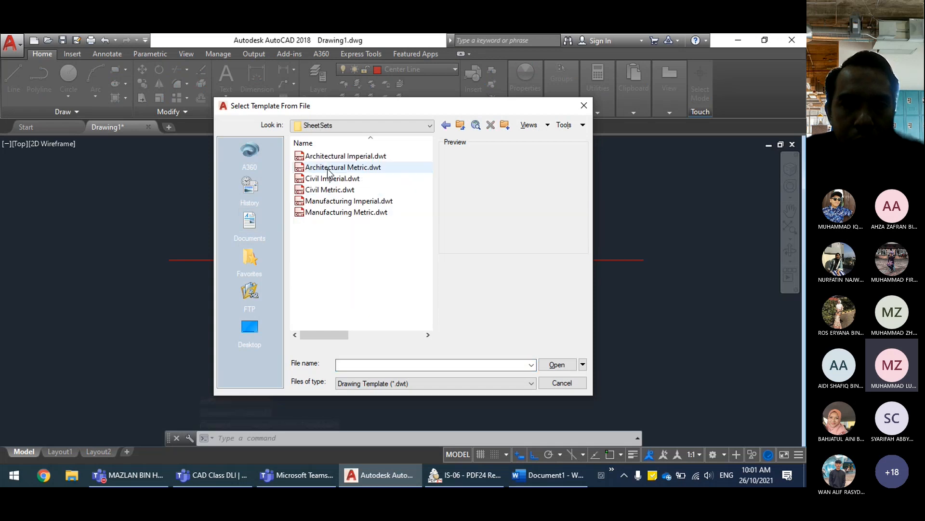
click(337, 214)
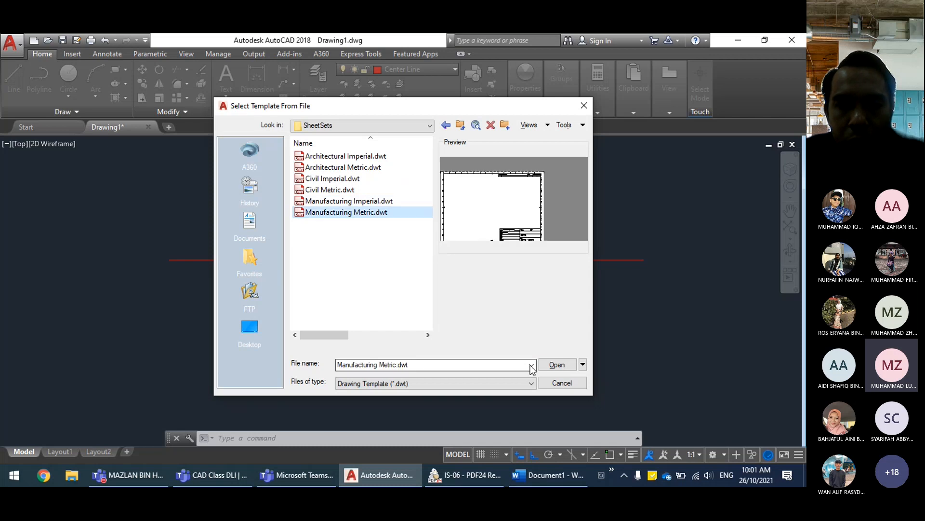
click(557, 365)
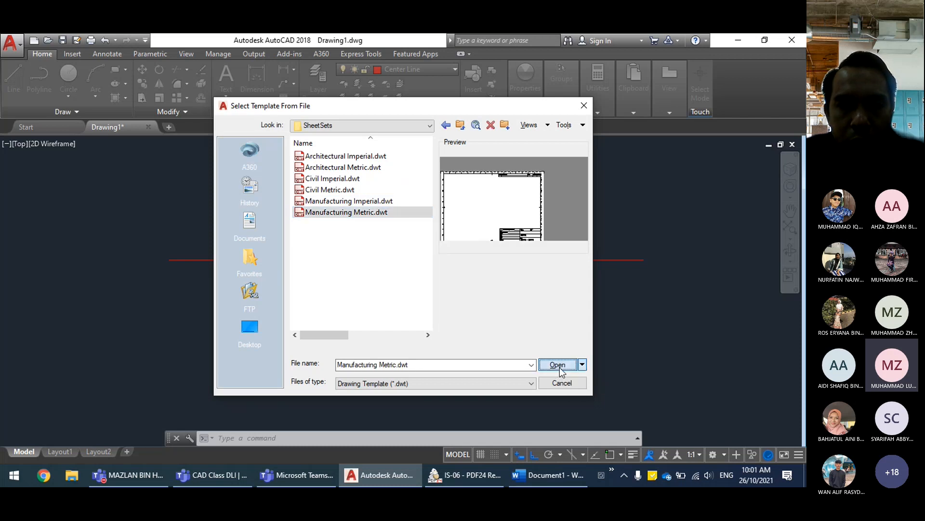
click(380, 225)
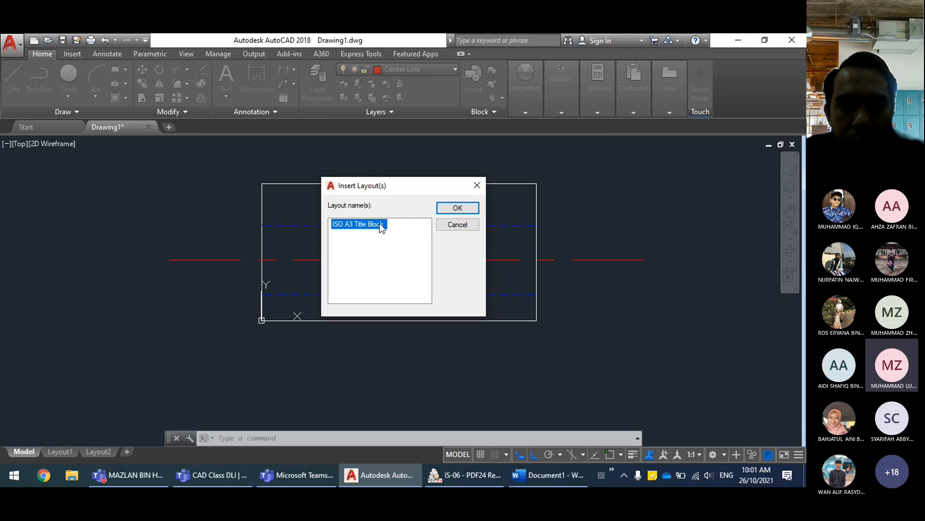
click(458, 208)
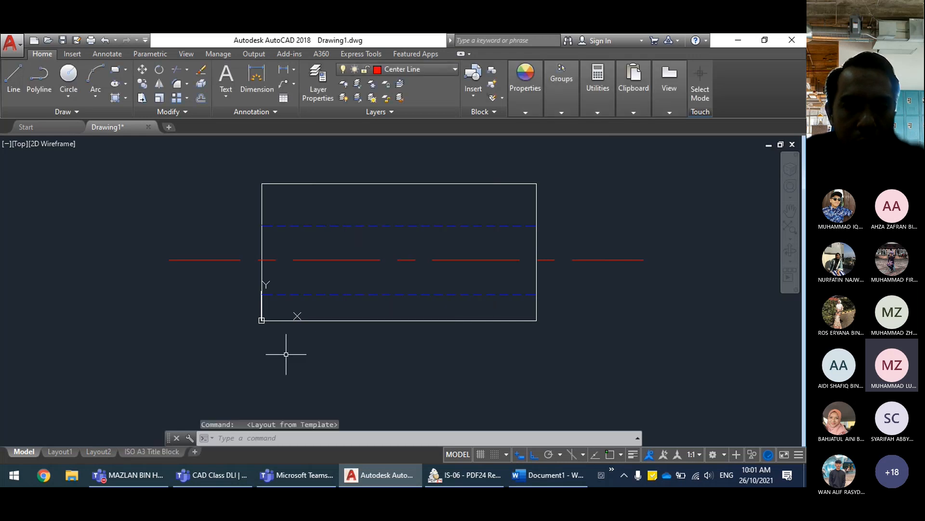
click(166, 454)
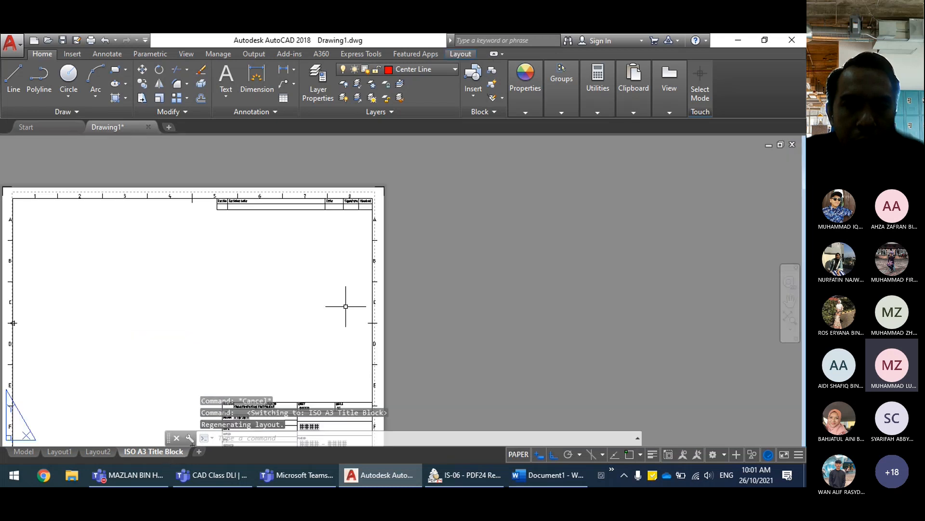
middle_drag(327, 303, 550, 263)
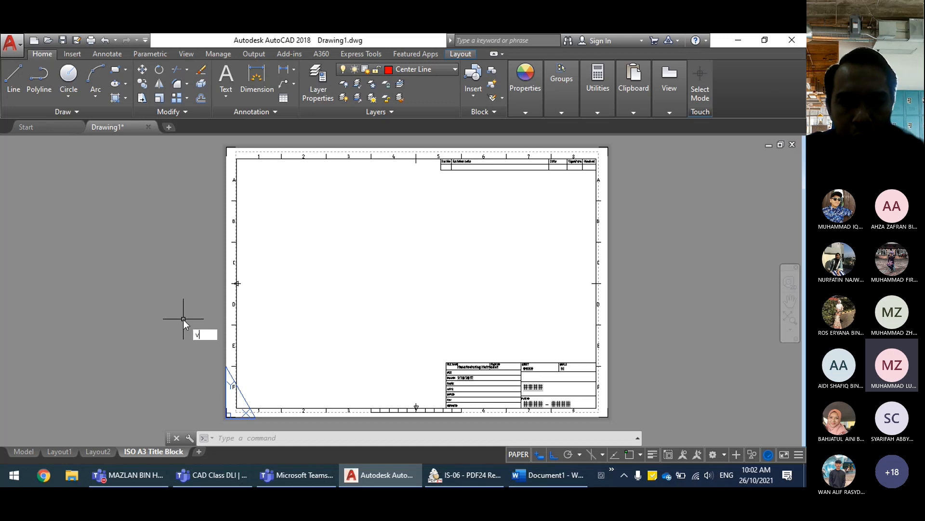
Step: Create a single viewport on the ISO A3 layout, spanning opposite corners of the inner border, with object snap turned on
text(iewp)
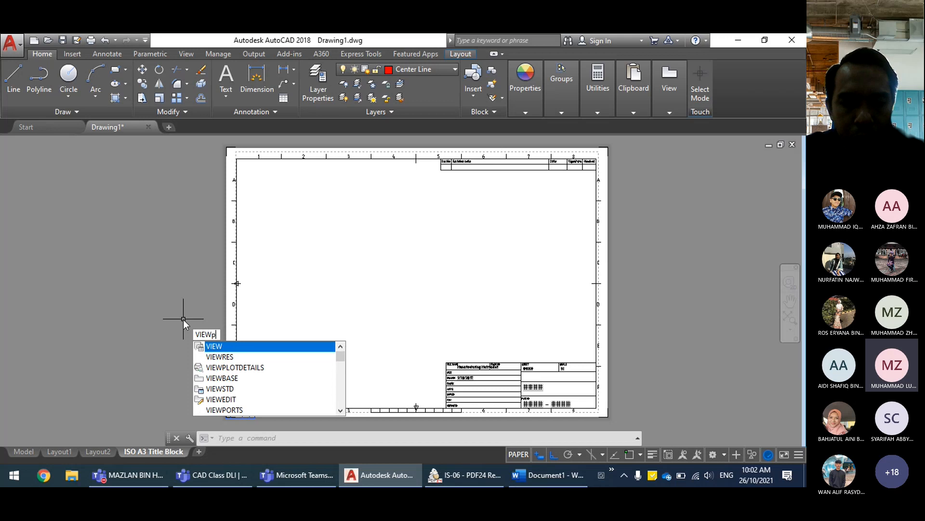
text(orts)
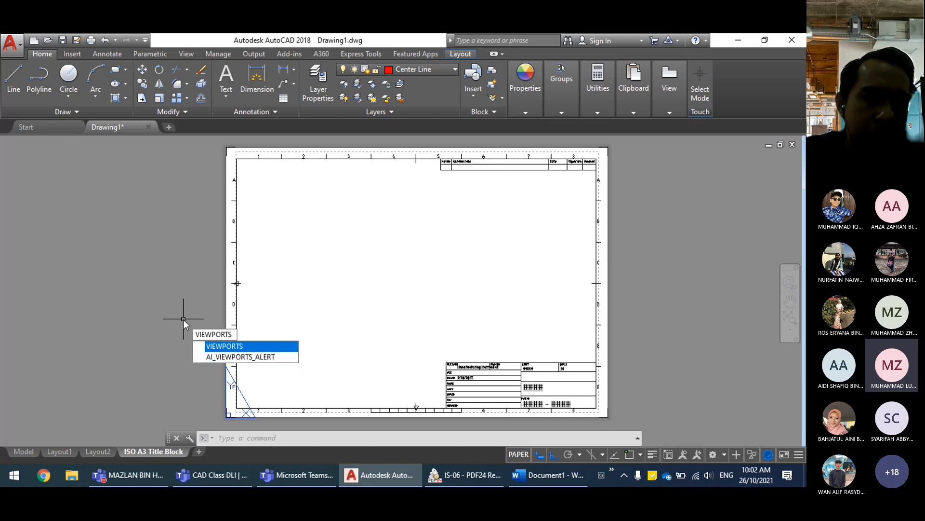
key(Return)
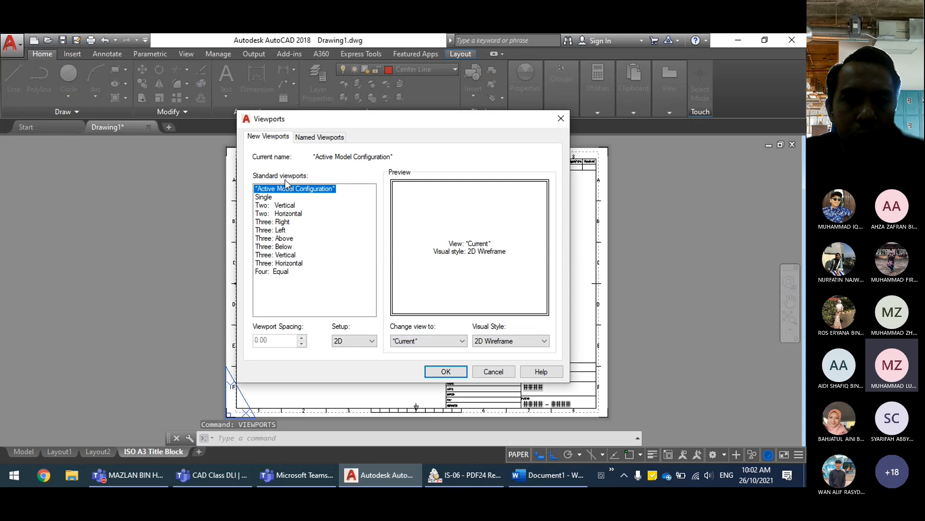
click(265, 197)
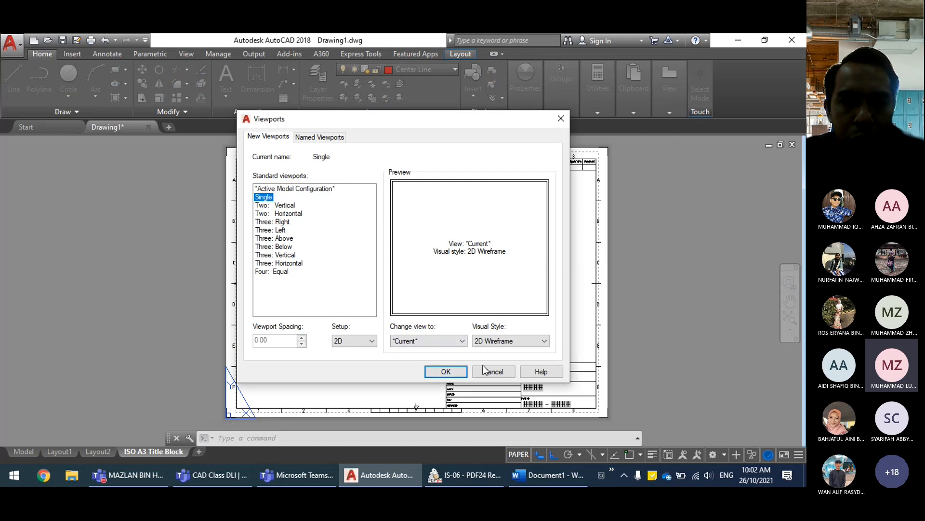
click(445, 372)
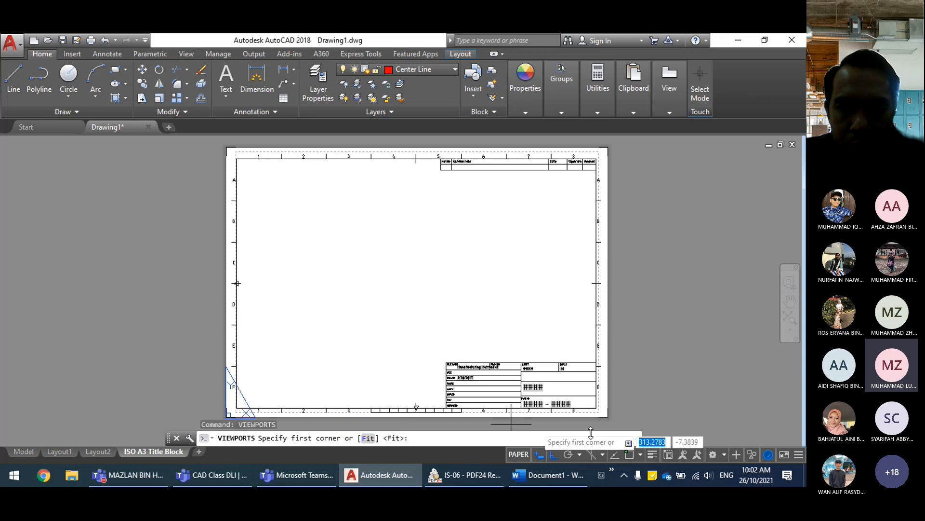
click(628, 455)
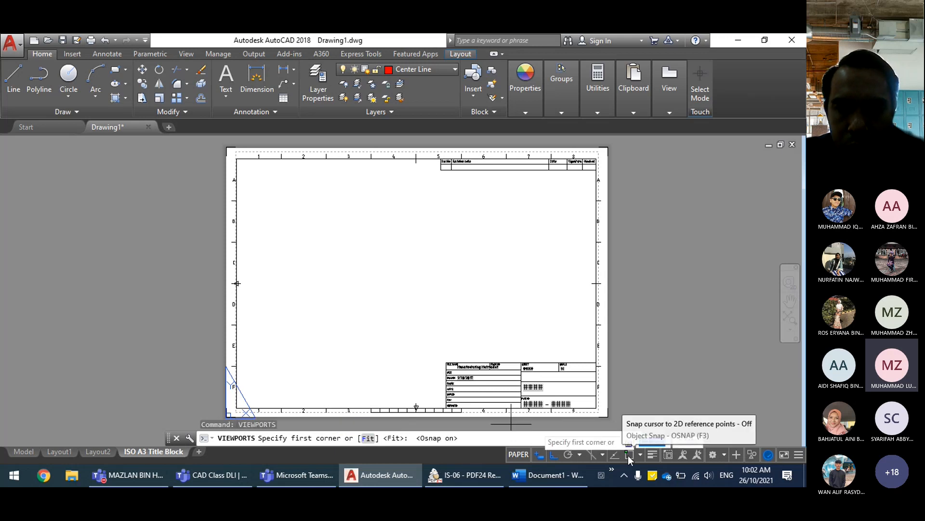
click(235, 408)
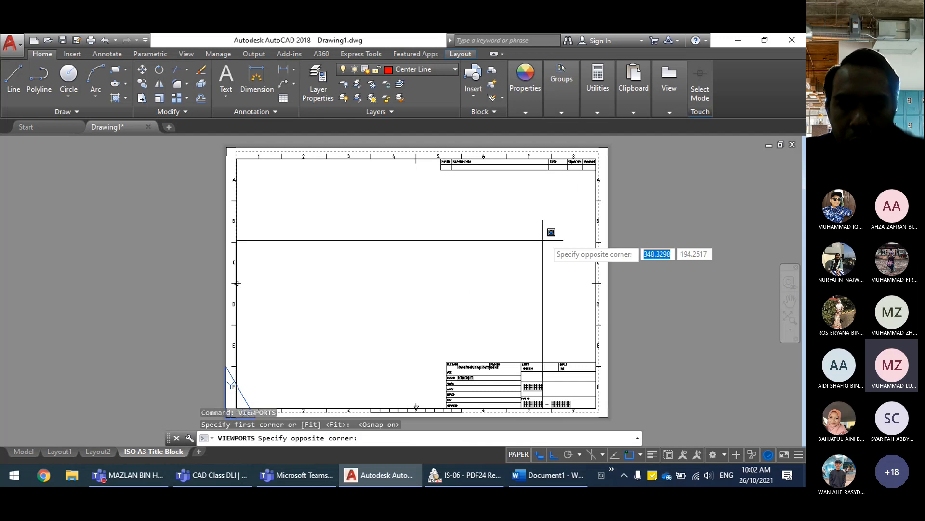
click(597, 158)
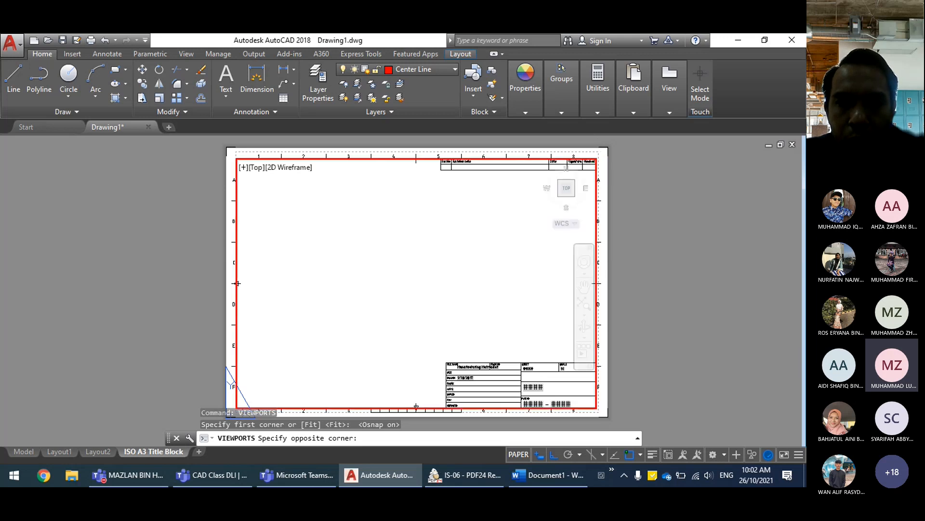
Step: Turn on the lineweight display in the layout and examine the outline, hidden and centre lines close up and on the full sheet
mouse_move(667, 249)
middle_down()
mouse_move(666, 233)
mouse_move(643, 245)
middle_up()
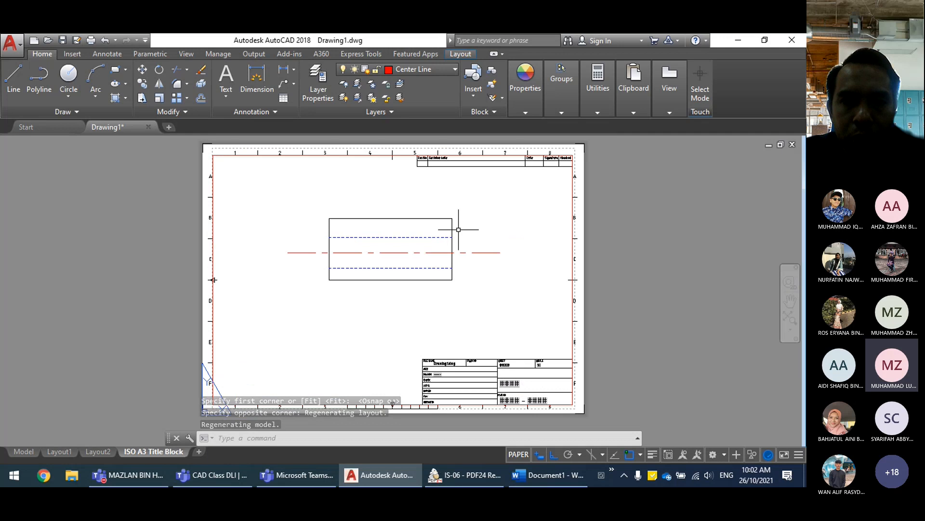
scroll(396, 227, up, 6)
scroll(424, 284, down, 2)
middle_drag(483, 296, 502, 250)
scroll(616, 267, up, 5)
scroll(615, 241, down, 1)
scroll(615, 242, down, 4)
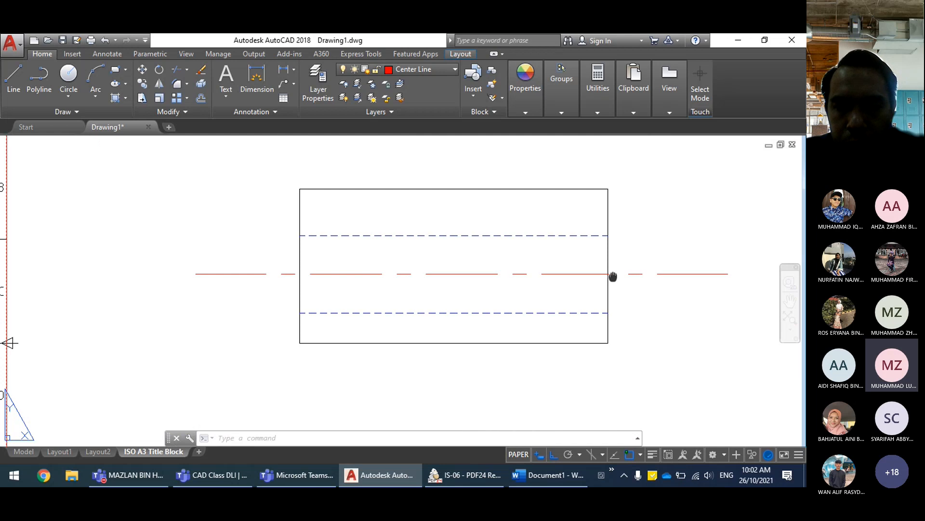
click(652, 454)
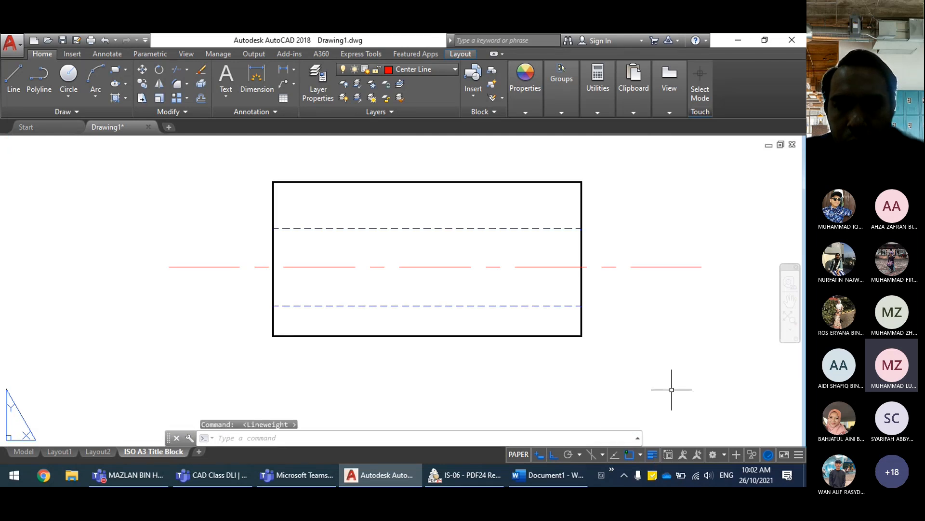
scroll(572, 195, up, 2)
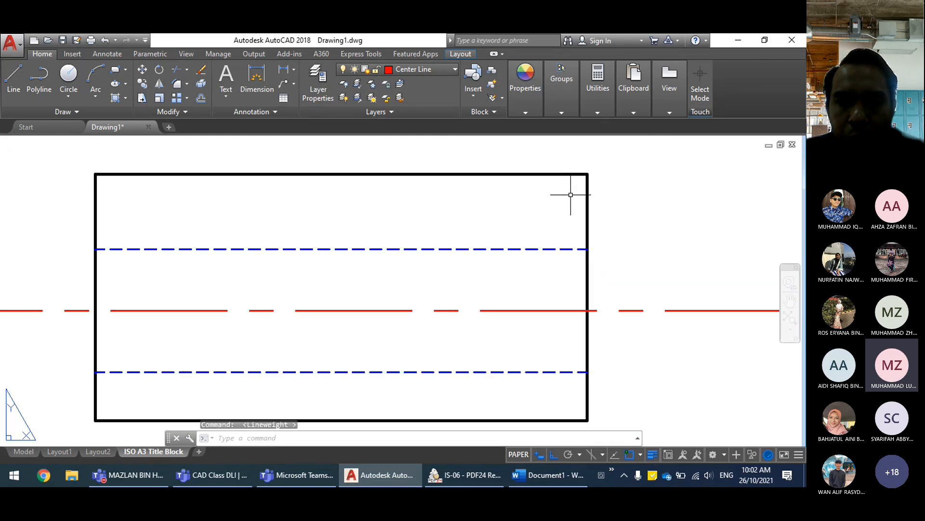
scroll(568, 200, down, 2)
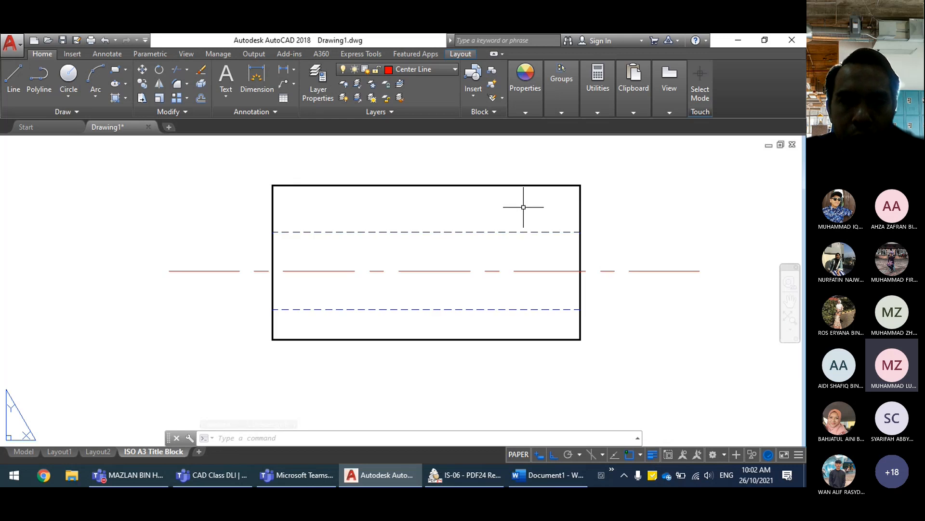
scroll(523, 207, down, 2)
scroll(526, 212, down, 2)
scroll(530, 217, up, 4)
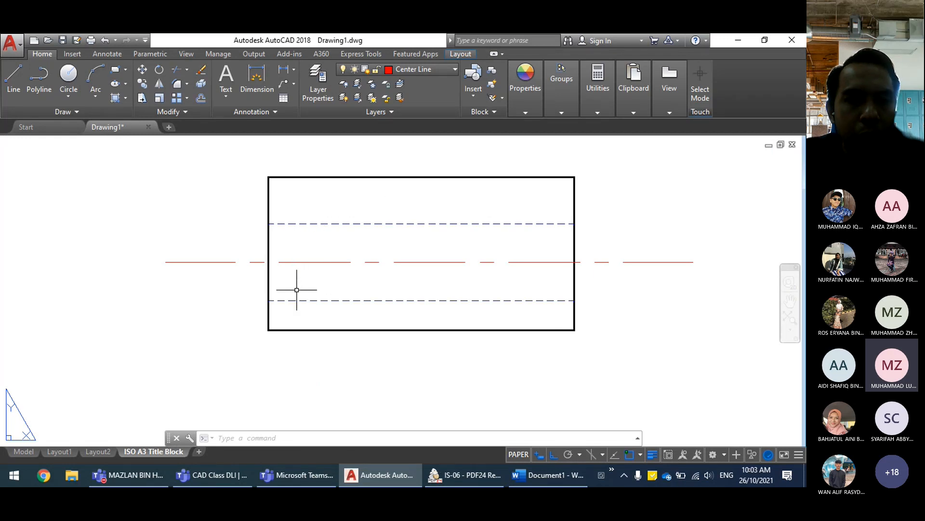
scroll(296, 290, down, 4)
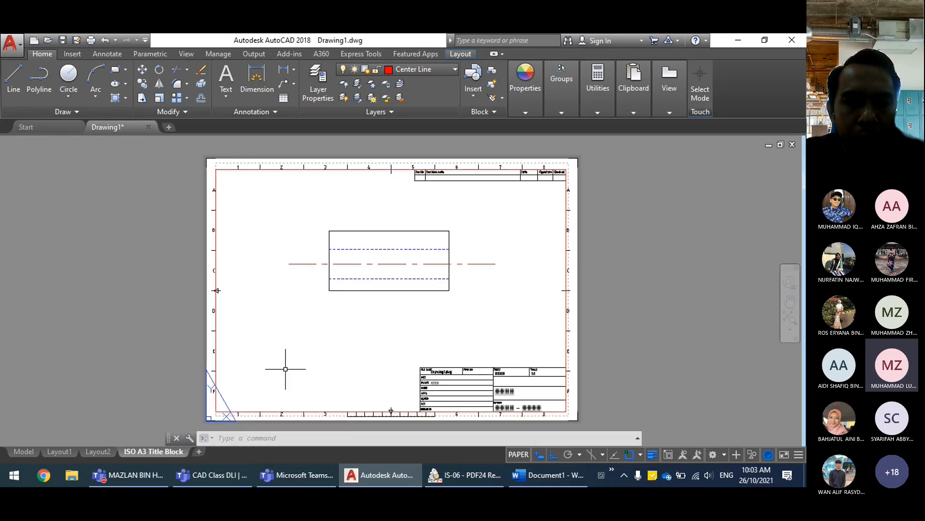
Step: Return to model space and view the whole rectangle with its hidden and centre lines
click(34, 455)
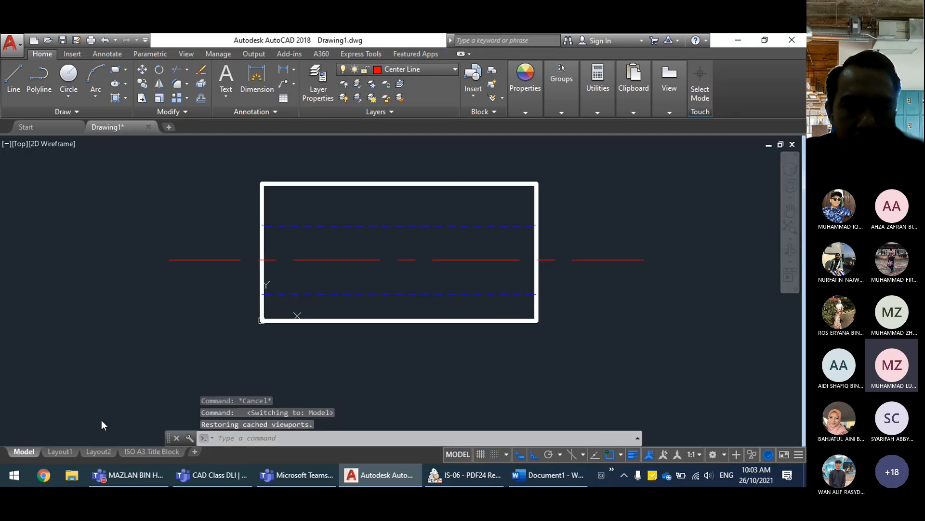
scroll(599, 332, down, 2)
middle_drag(597, 331, 540, 314)
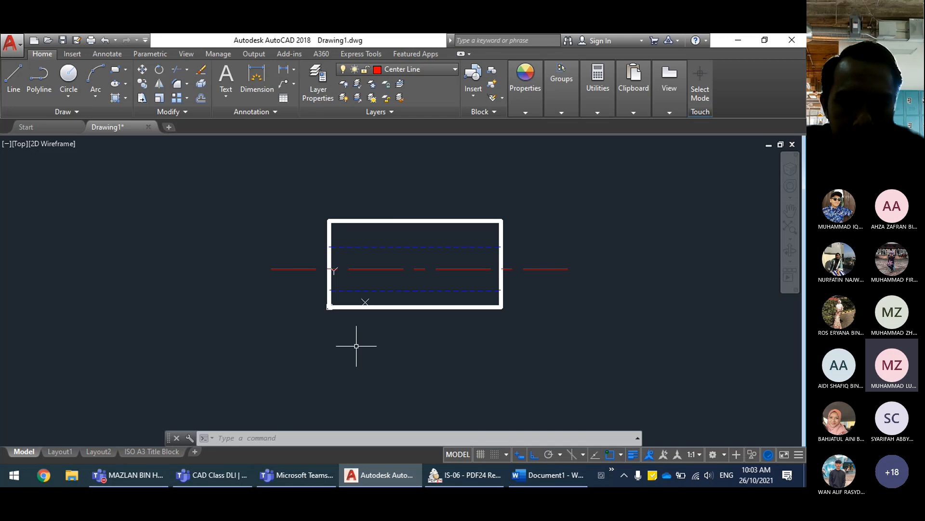
Step: Switch to the CAD Class DLI meeting in Microsoft Teams, check the meeting chat, and return to AutoCAD
click(225, 477)
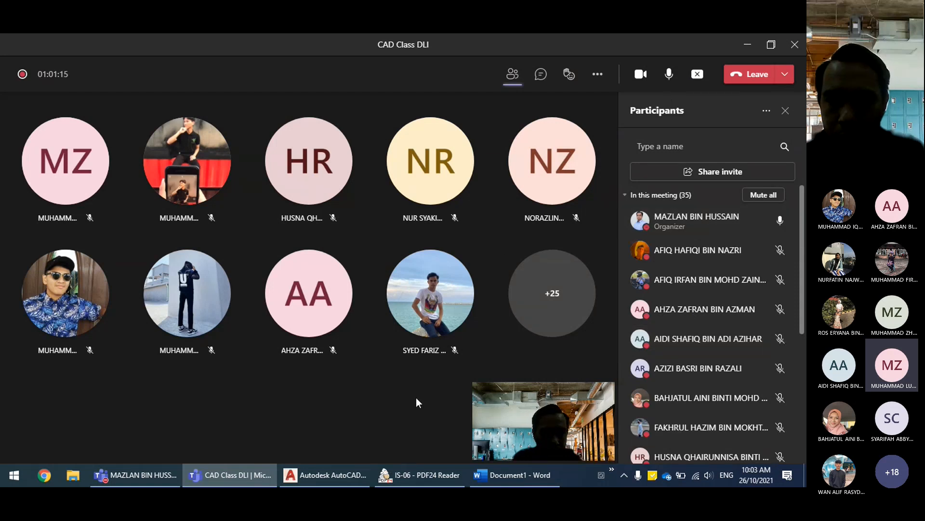
click(541, 79)
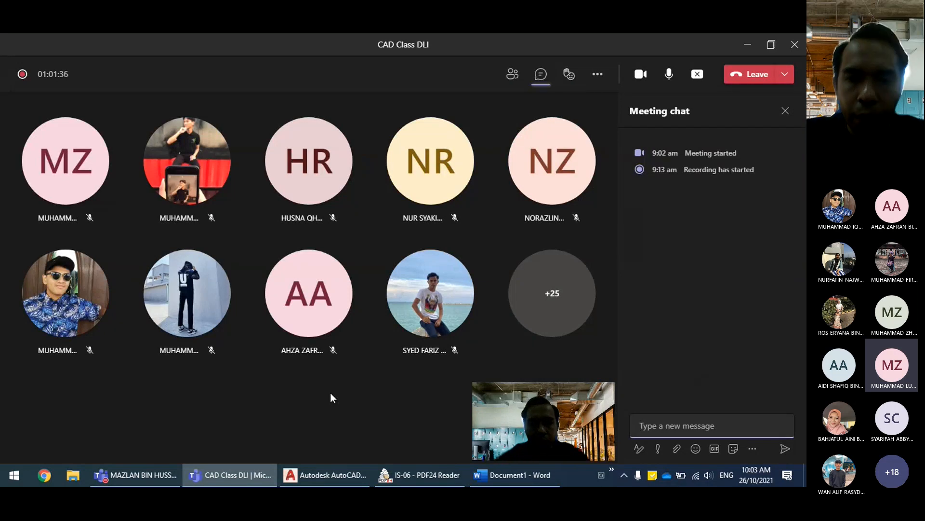
click(328, 478)
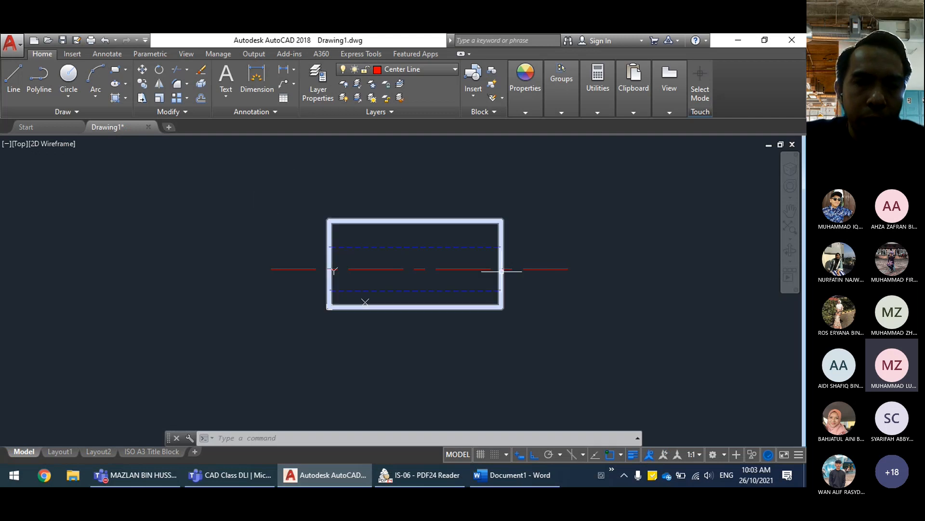
Step: Erase the rectangle together with its hidden lines and centre line from model space
scroll(530, 362, down, 2)
middle_drag(534, 361, 463, 351)
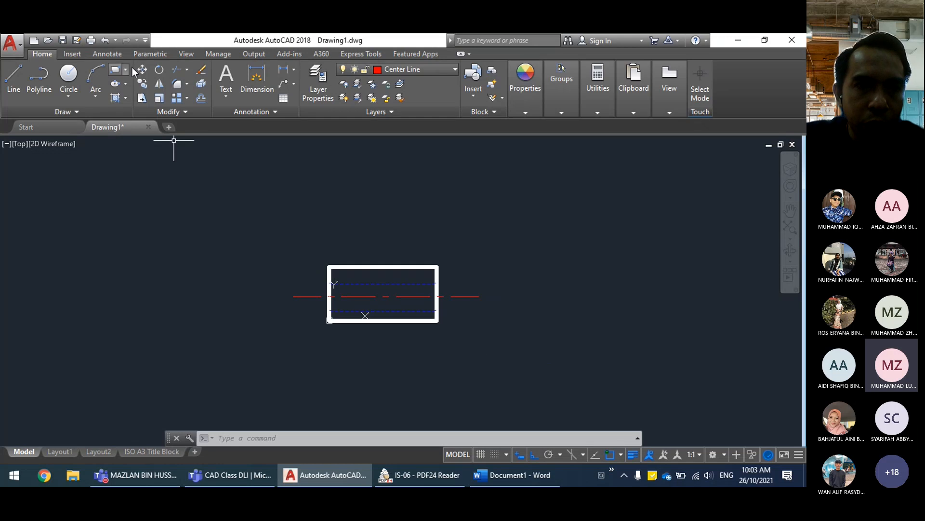
click(201, 69)
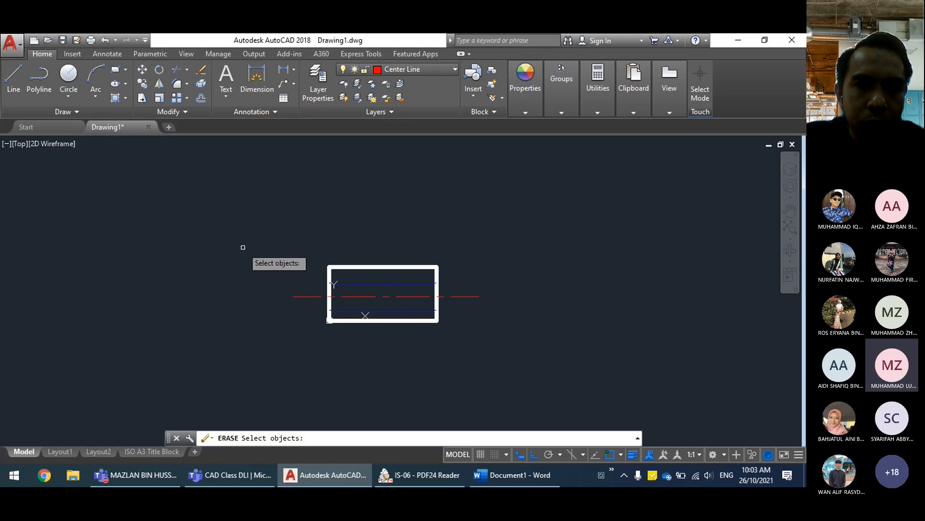
click(242, 217)
click(595, 375)
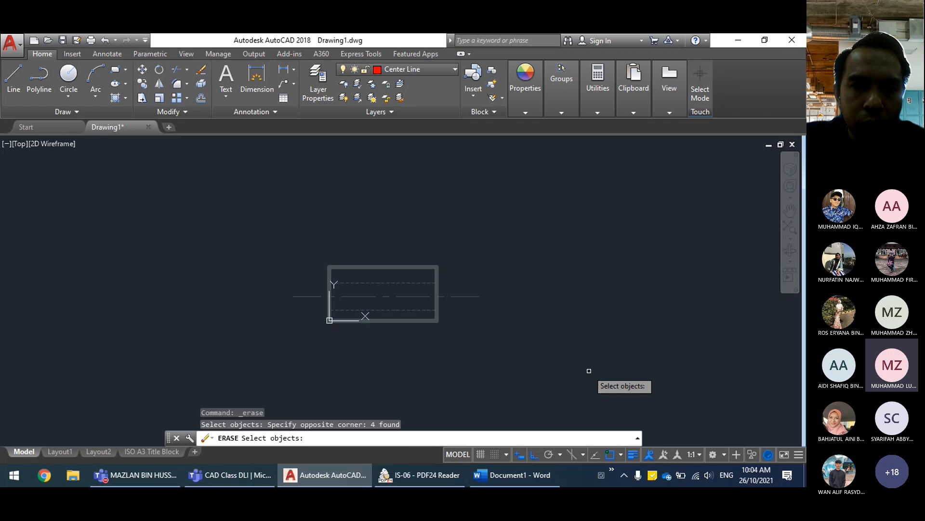
key(Return)
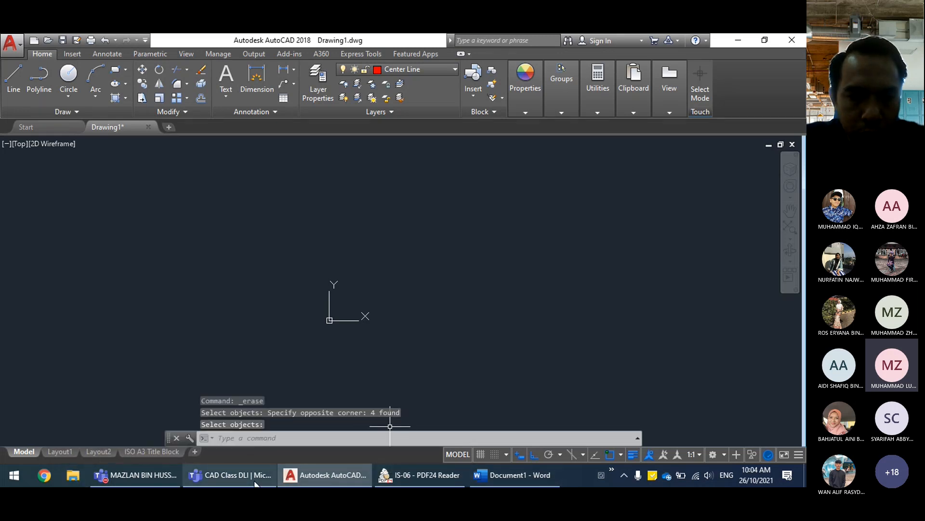
Step: Check the class channel's files and the meeting window in Microsoft Teams, and return to the AutoCAD drawing
click(156, 482)
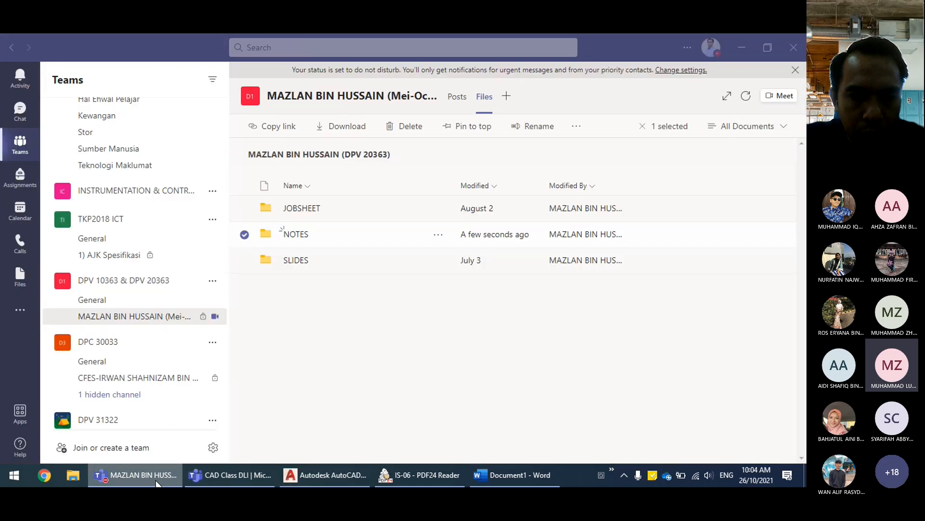
click(231, 476)
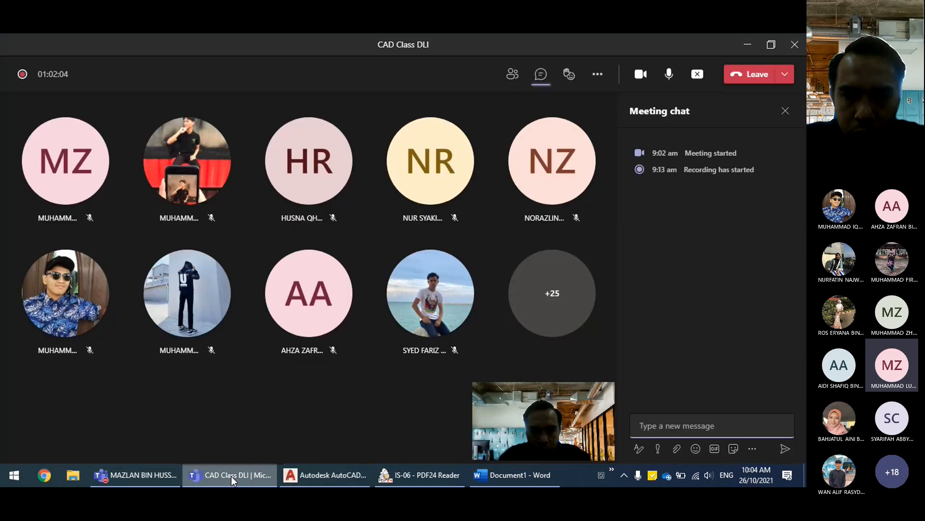
click(231, 476)
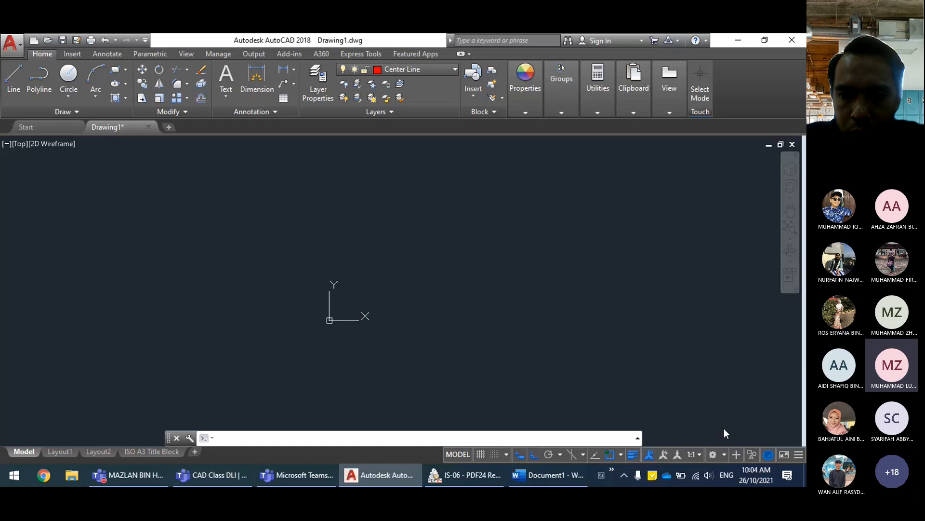
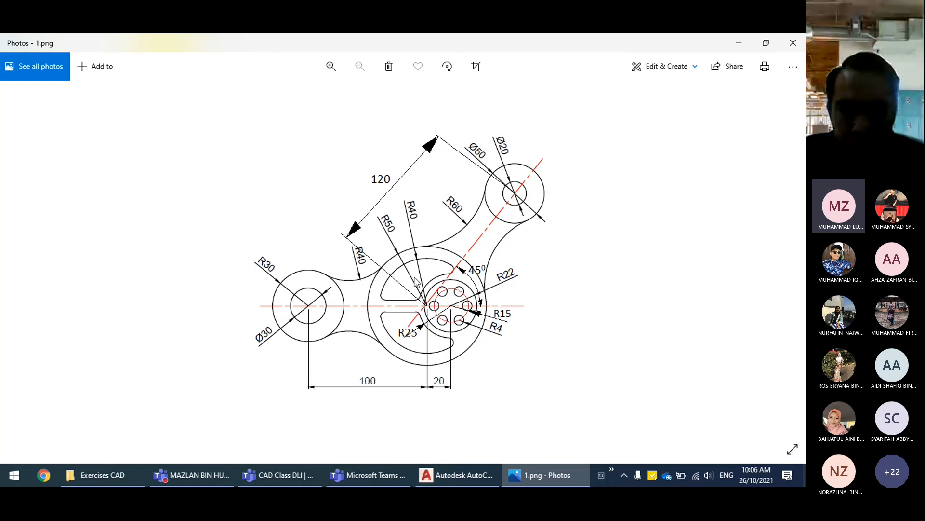
Step: Examine the shapes, dimensions and centre lines in the 1.png reference drawing and the layers available in the AutoCAD drawing
key(ctrl+plus)
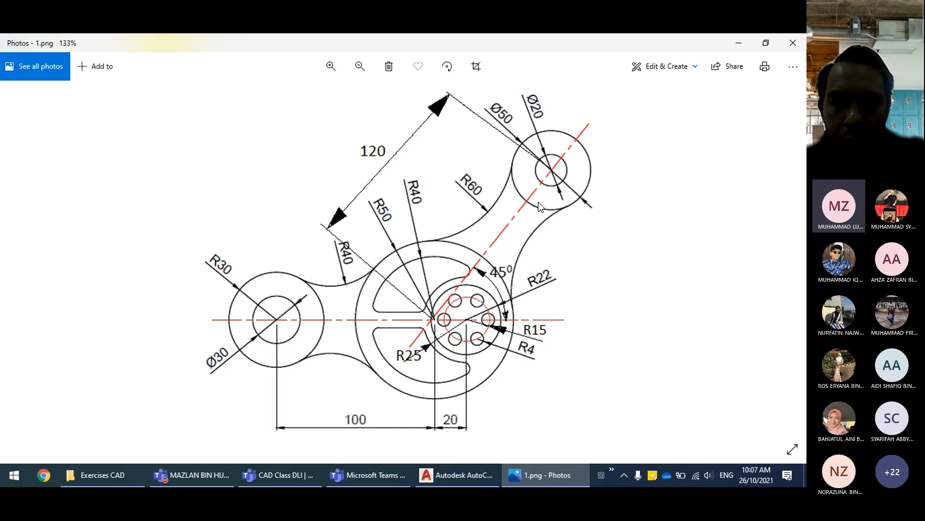
click(466, 475)
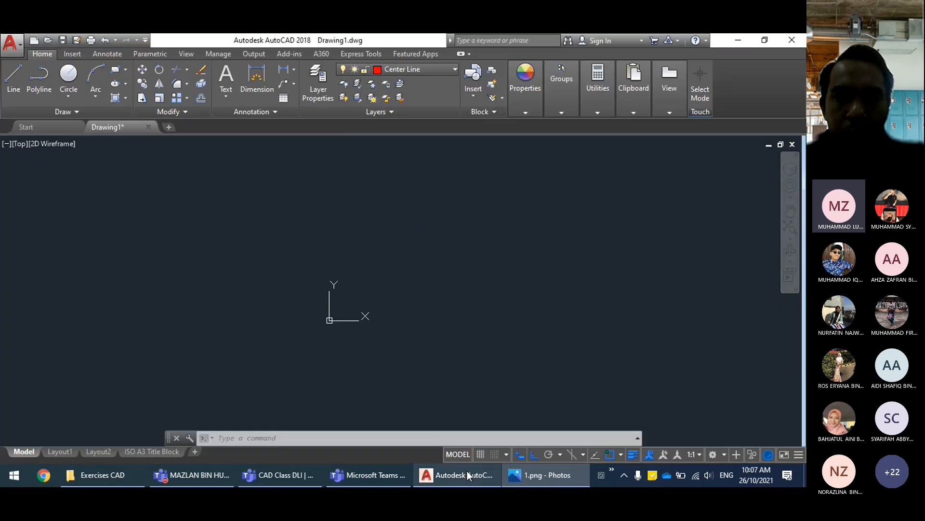
middle_drag(453, 235, 397, 242)
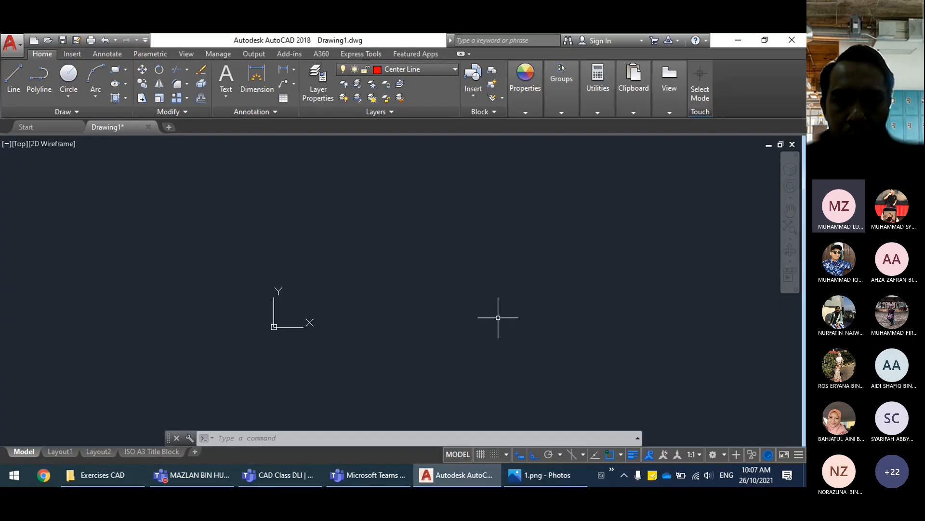
click(529, 482)
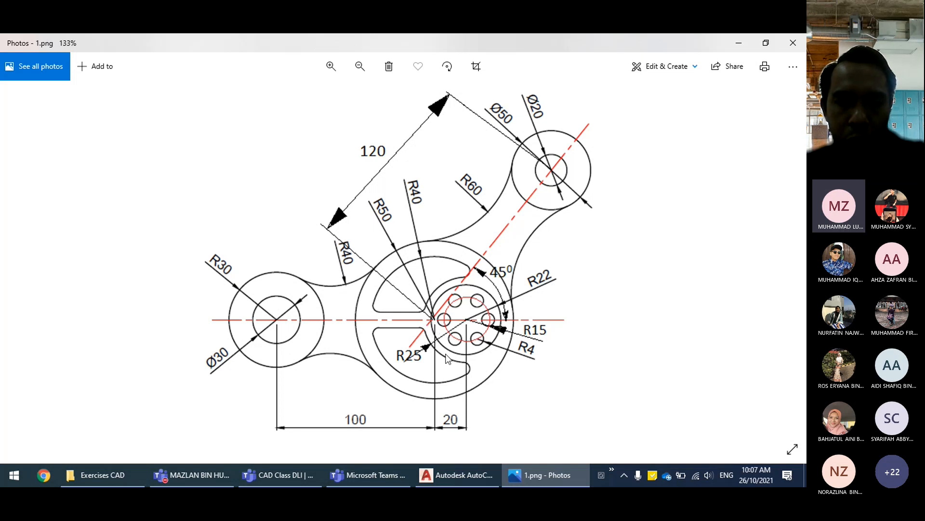
click(464, 476)
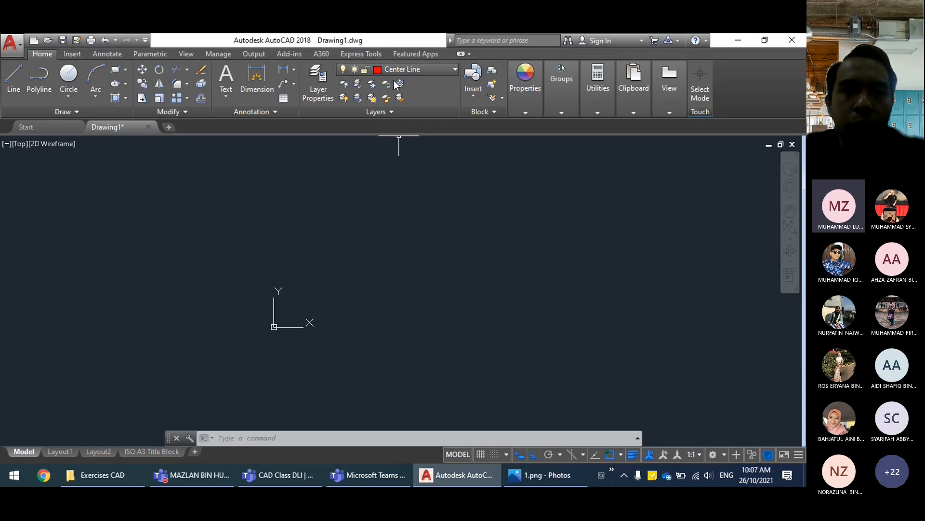
click(454, 73)
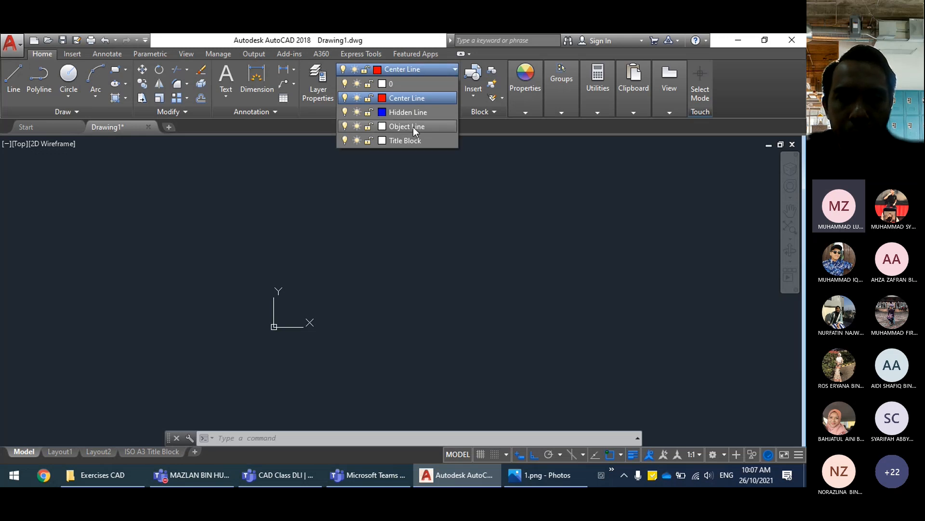
key(alt+Tab)
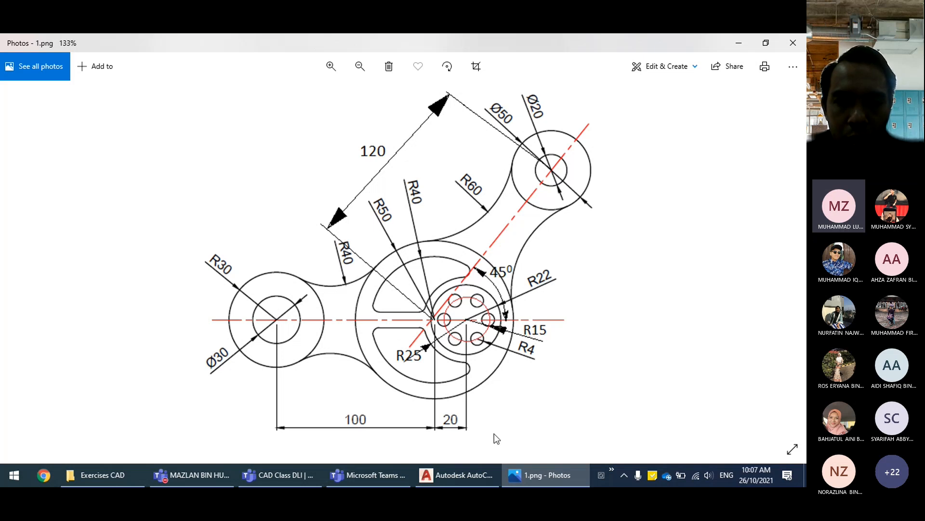
click(472, 483)
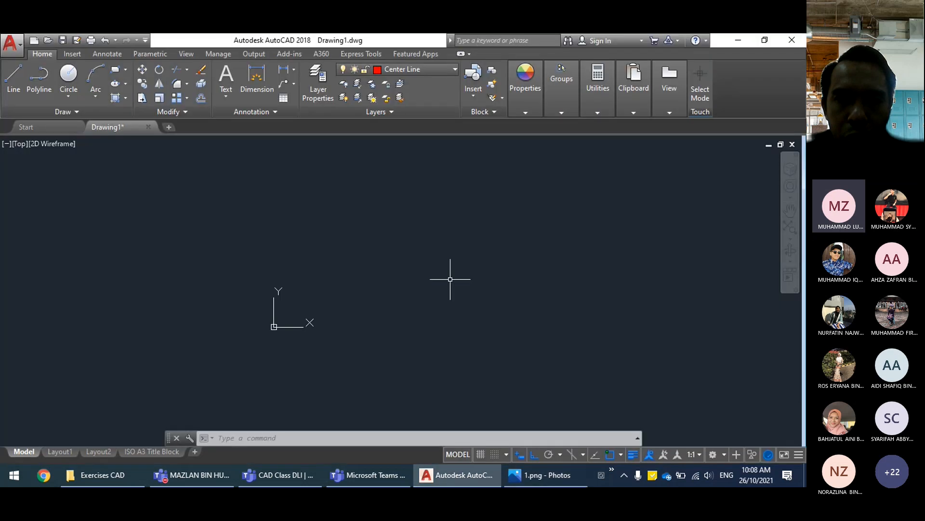
Step: Draw a horizontal line about 165 units long on the Center Line layer with Ortho on
click(22, 83)
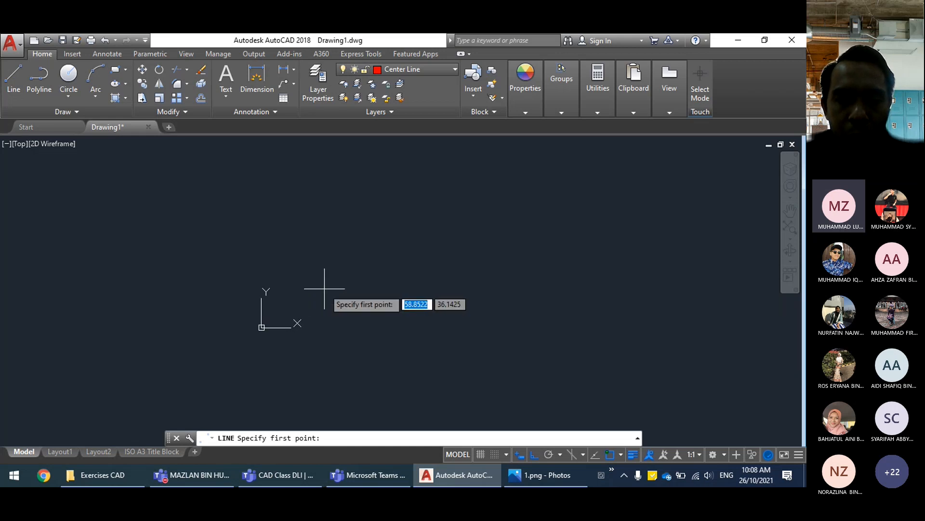
middle_drag(340, 264, 294, 286)
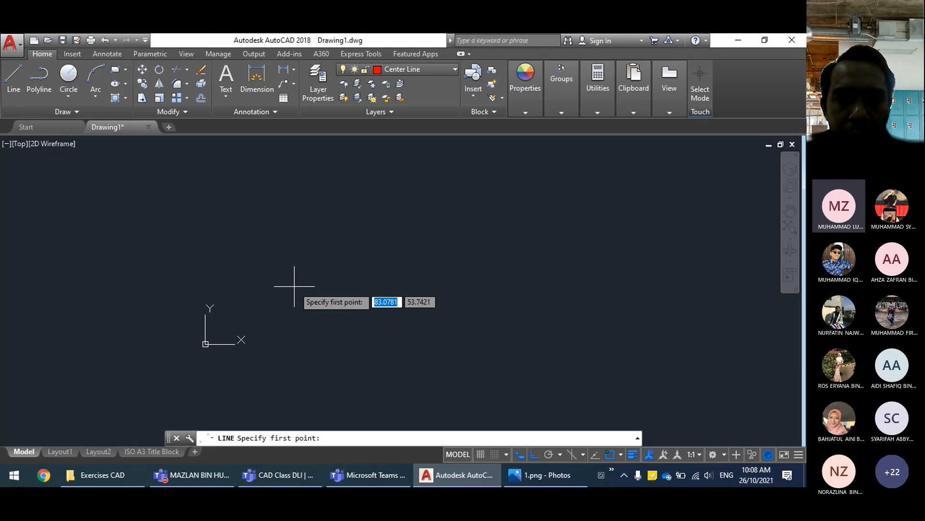
click(259, 271)
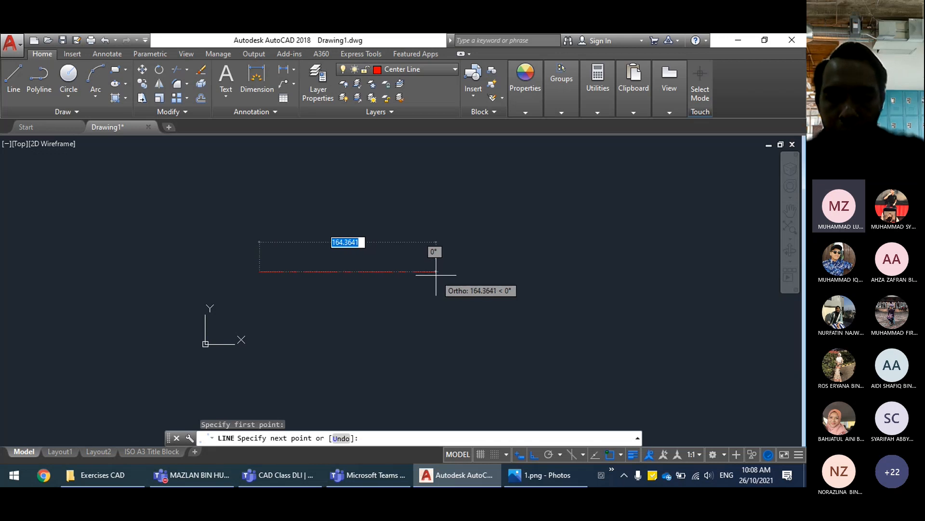
key(F8)
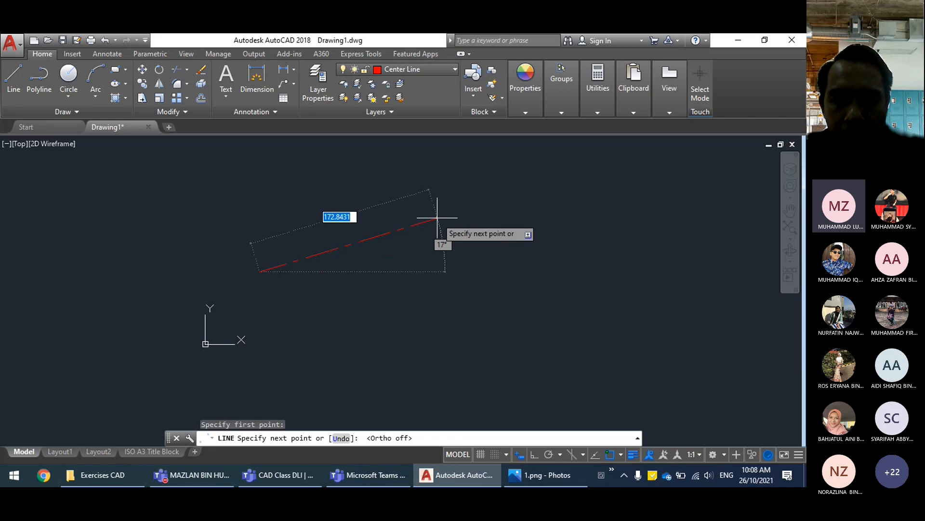
key(F8)
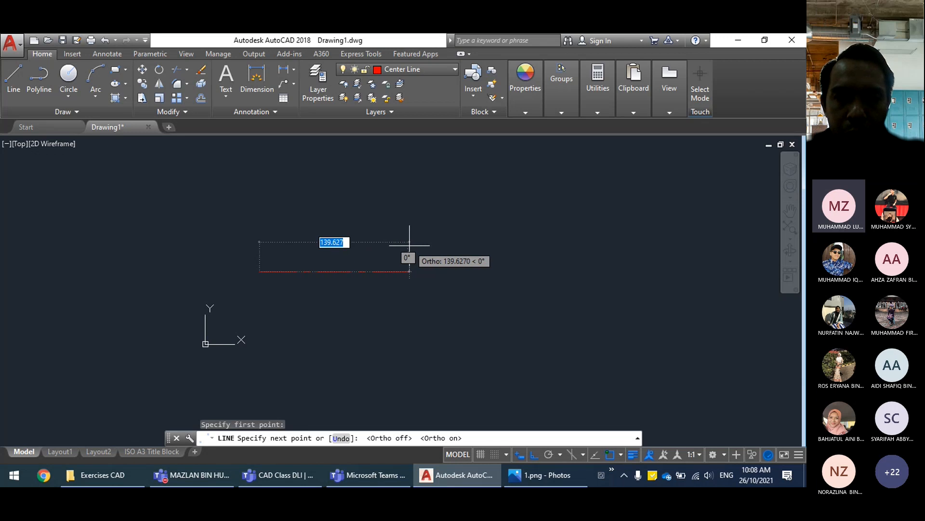
click(439, 253)
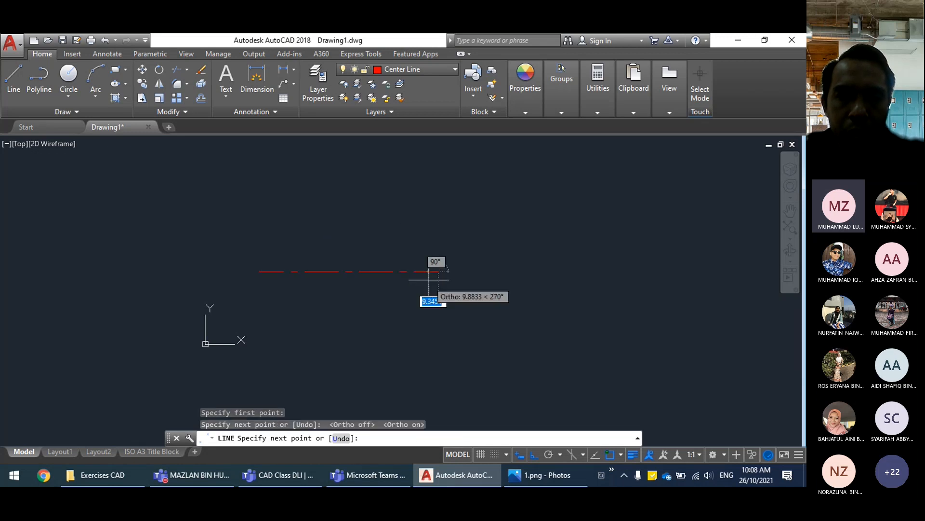
key(Escape)
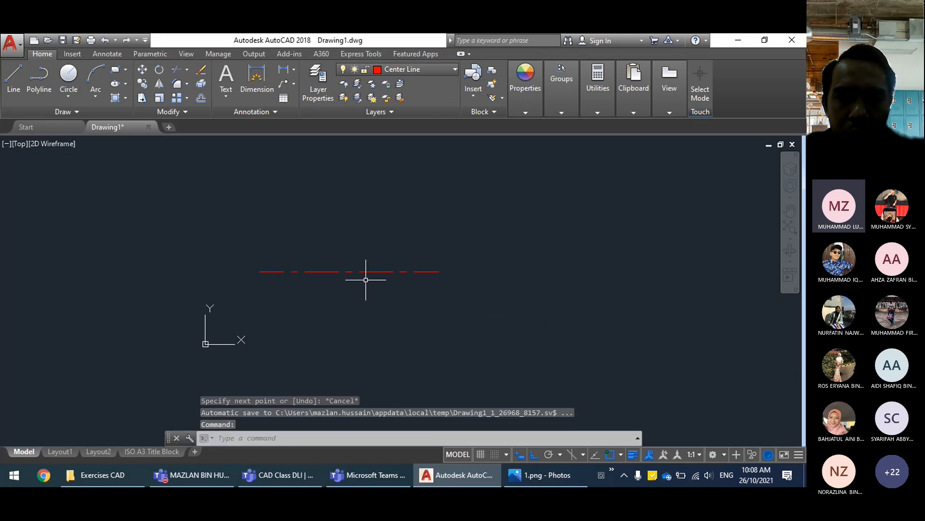
Step: Check the 1.png reference and draw a vertical centre line about 85 units long in AutoCAD, crossing the horizontal one right of its middle
scroll(362, 270, up, 4)
scroll(351, 222, up, 2)
scroll(361, 230, down, 2)
middle_drag(364, 231, 399, 233)
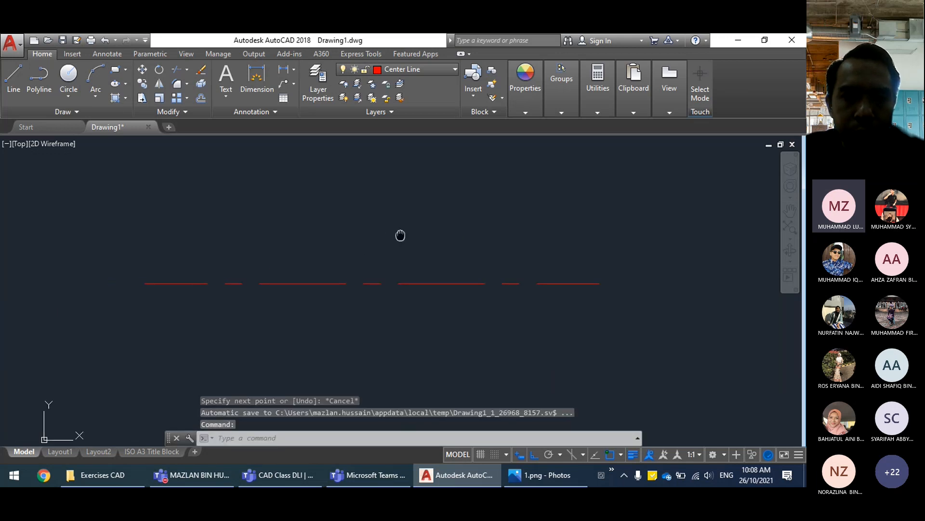
click(518, 483)
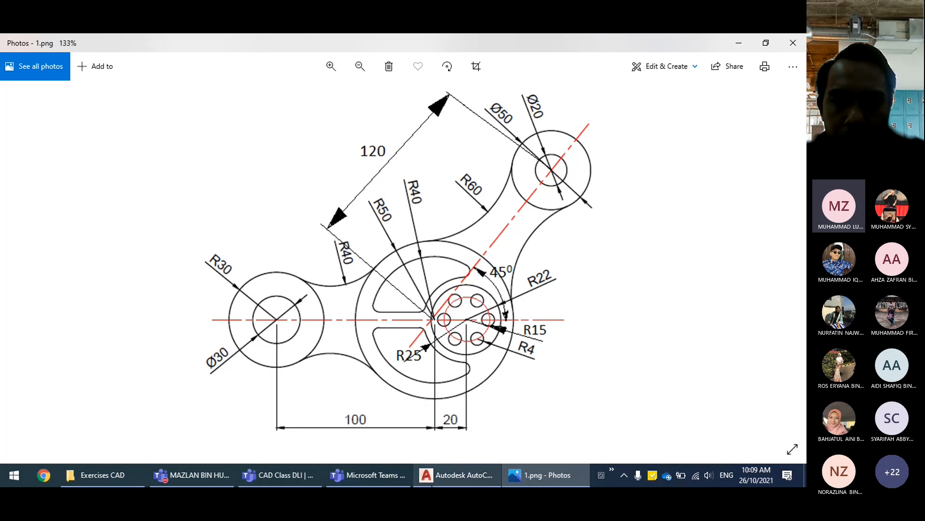
click(431, 477)
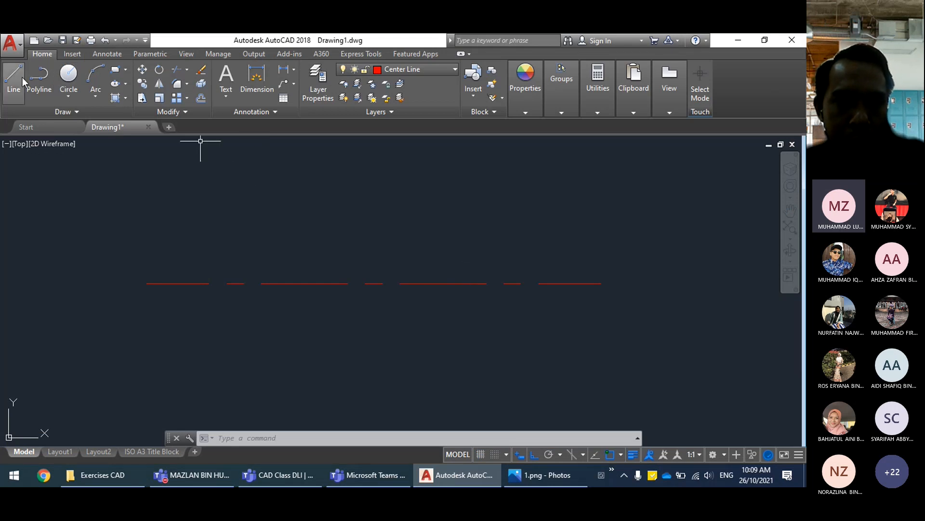
text(l)
key(Return)
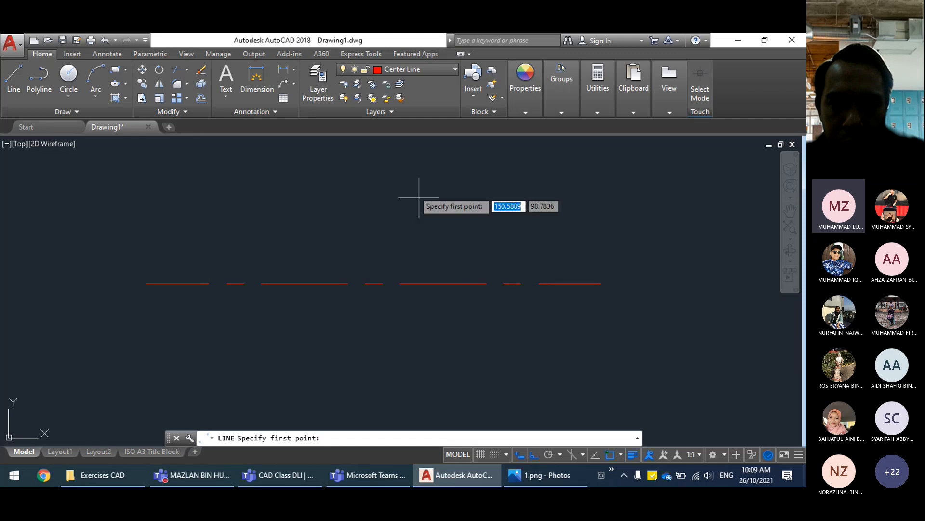
click(431, 165)
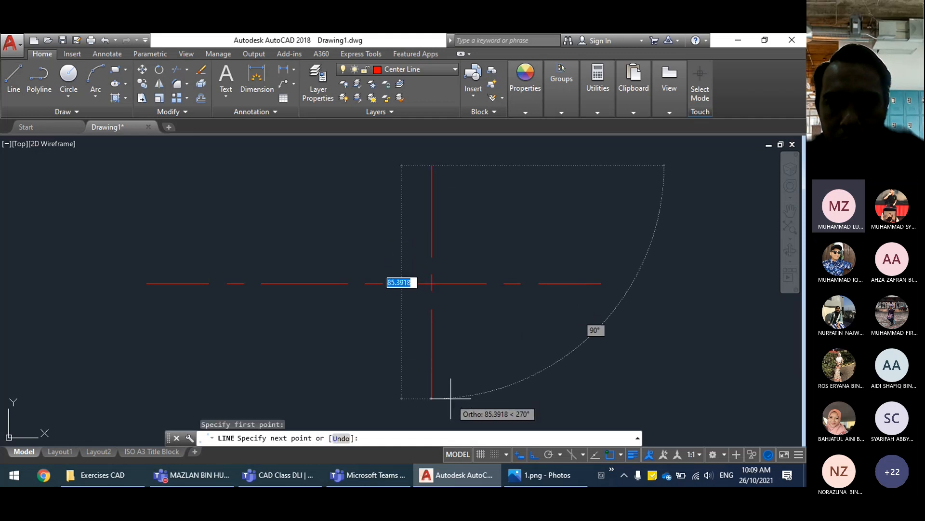
click(451, 394)
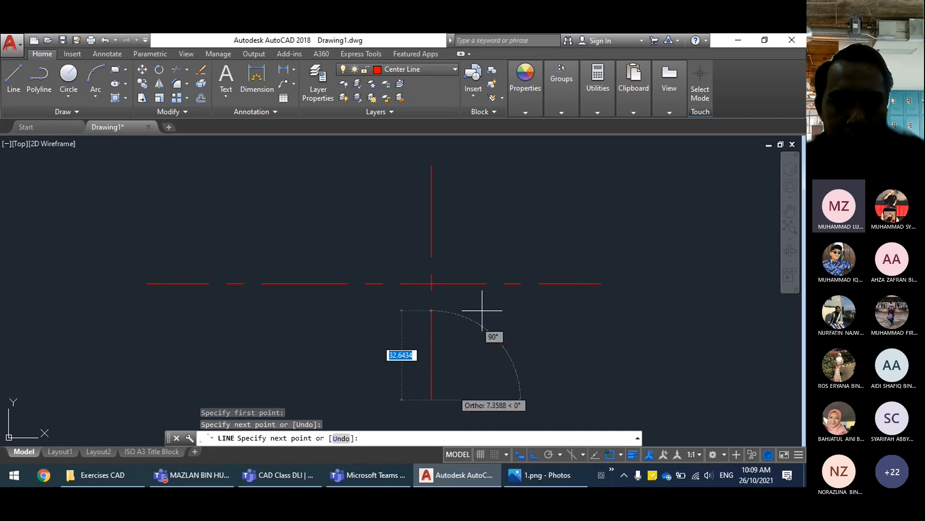
key(Escape)
middle_drag(475, 306, 467, 314)
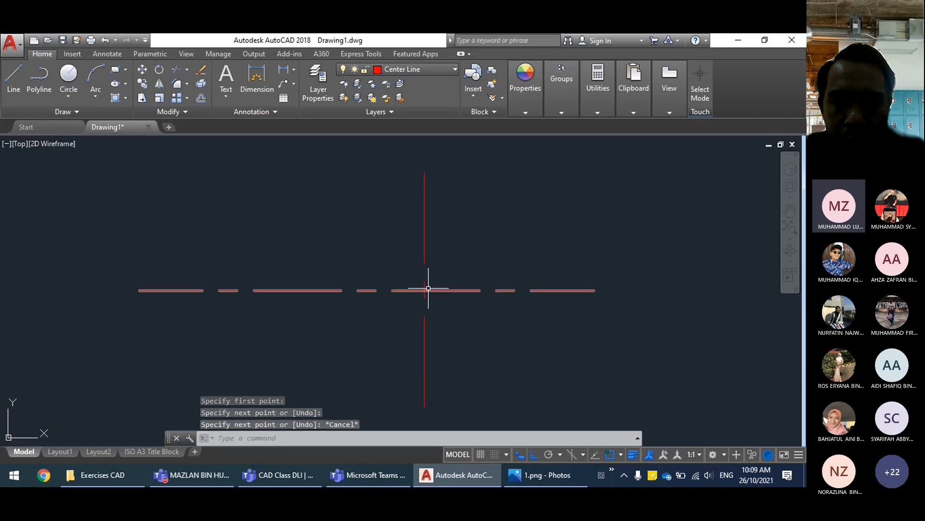
Step: On the Object Line layer, draw a circle of radius 50 centred on the intersection of the two centre lines, with Ortho off
mouse_move(423, 290)
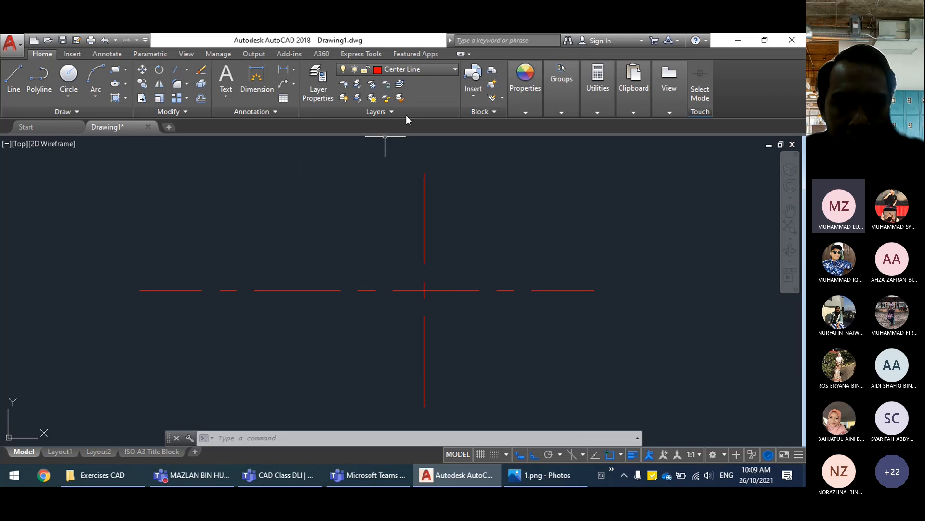
click(441, 67)
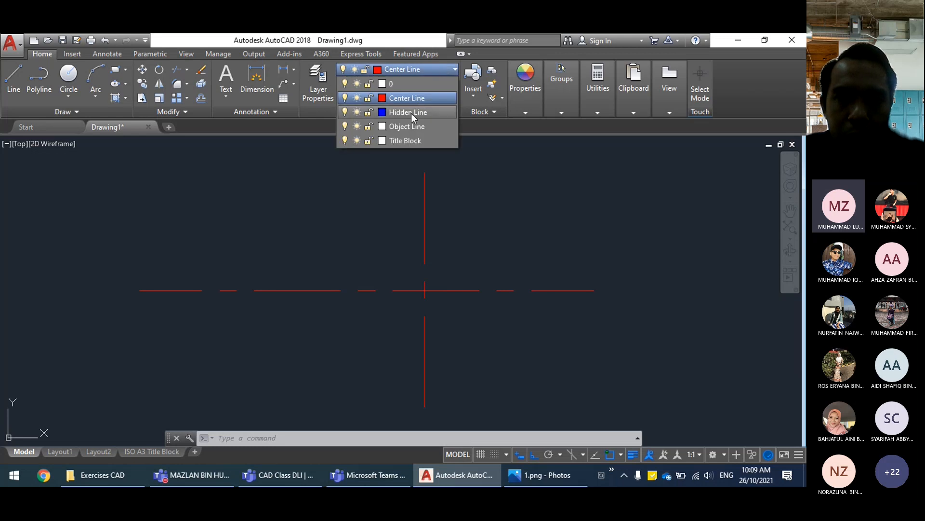
click(413, 127)
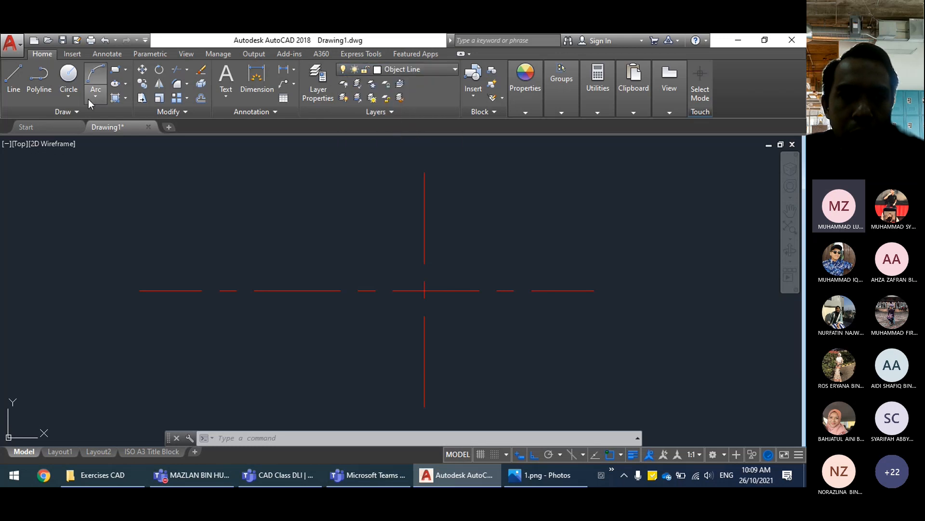
click(67, 96)
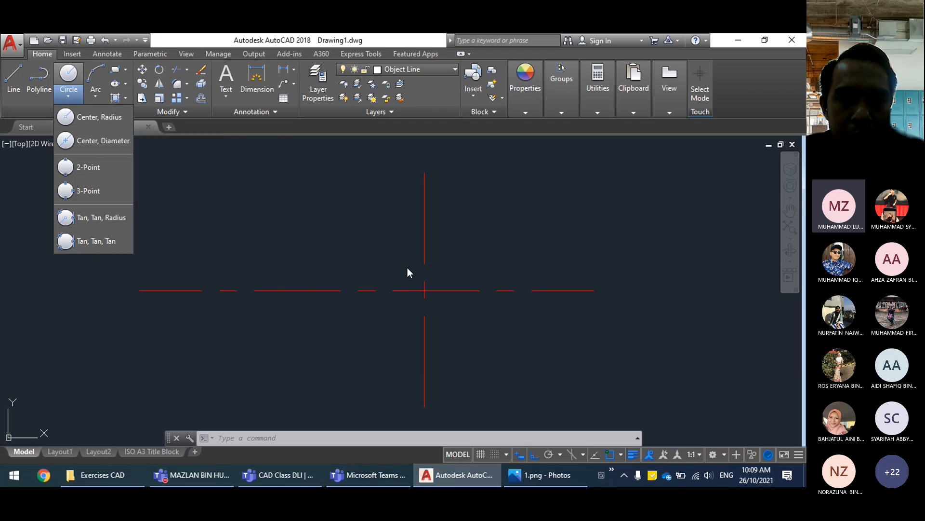
click(94, 119)
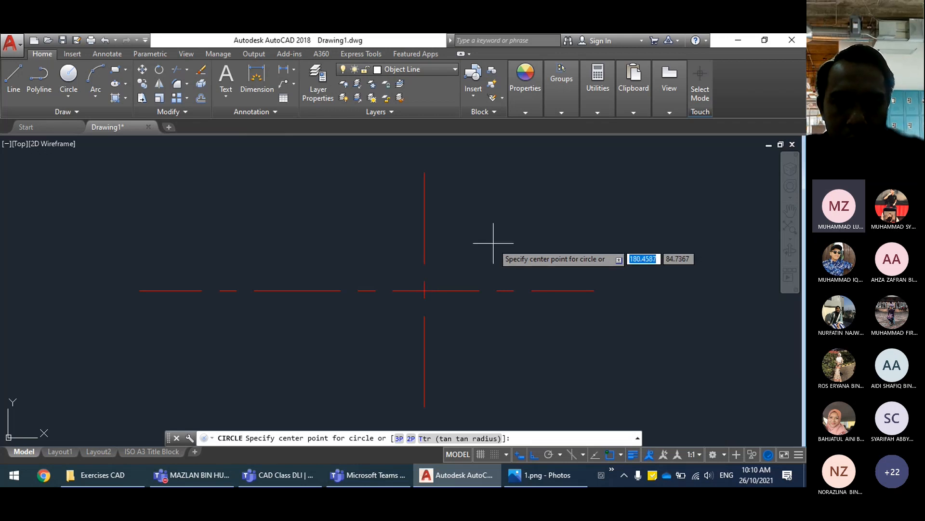
key(F8)
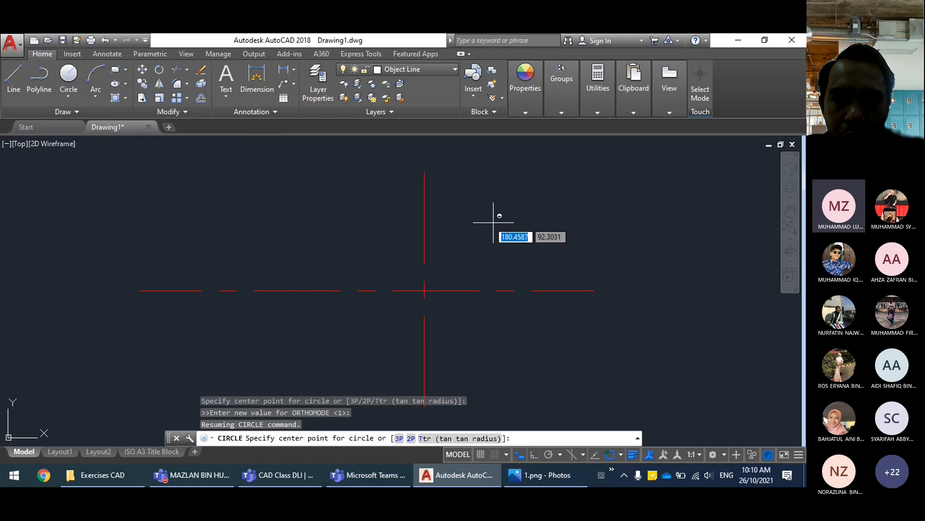
shift+right_click(519, 232)
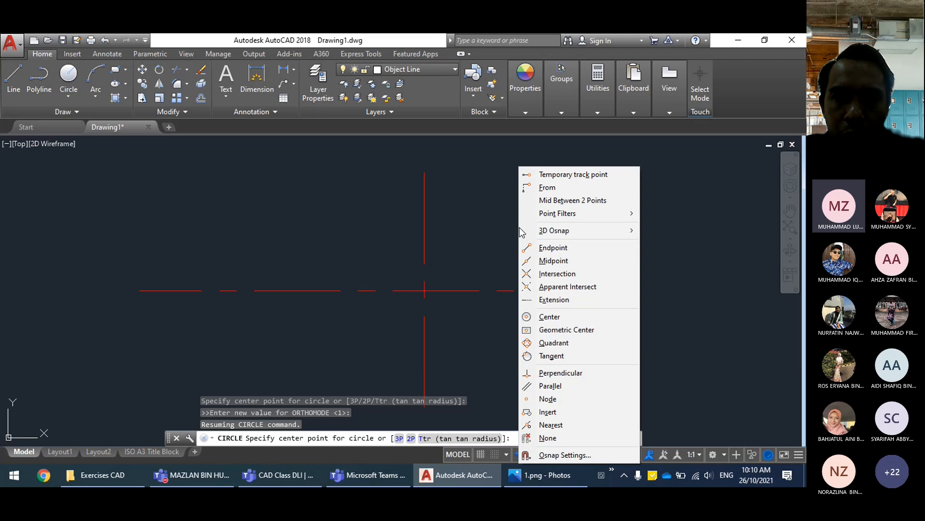
click(559, 274)
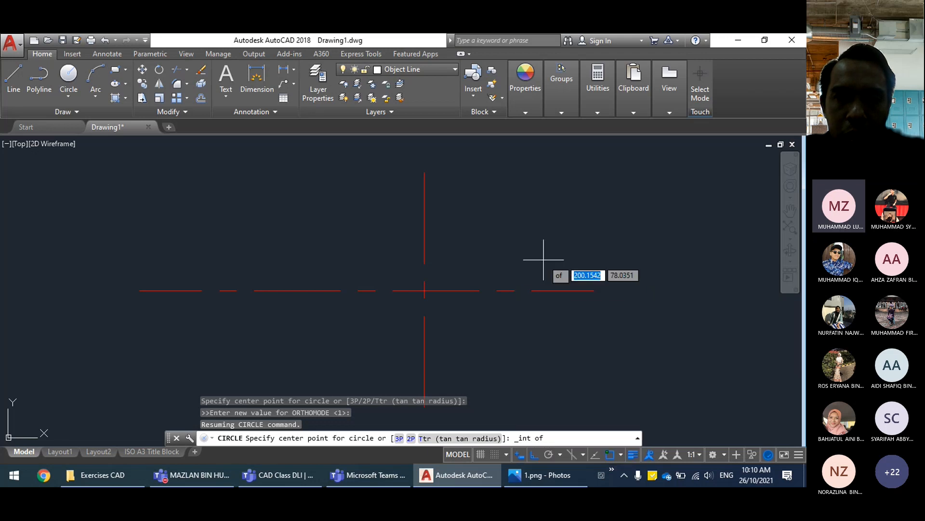
click(425, 290)
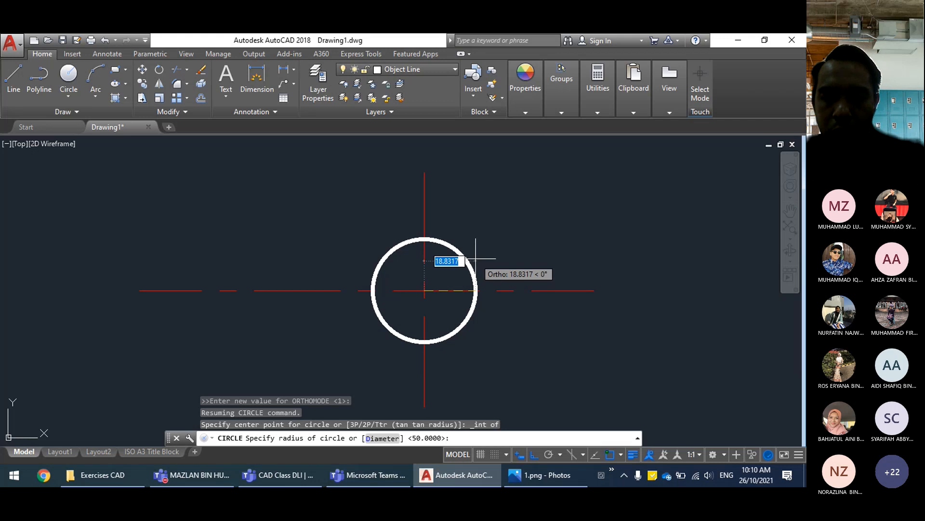
key(F8)
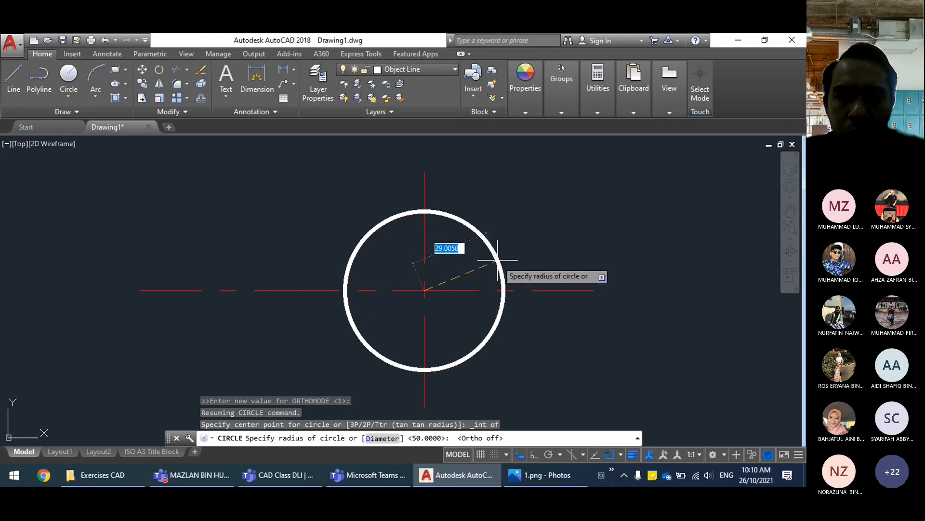
text(50)
key(Return)
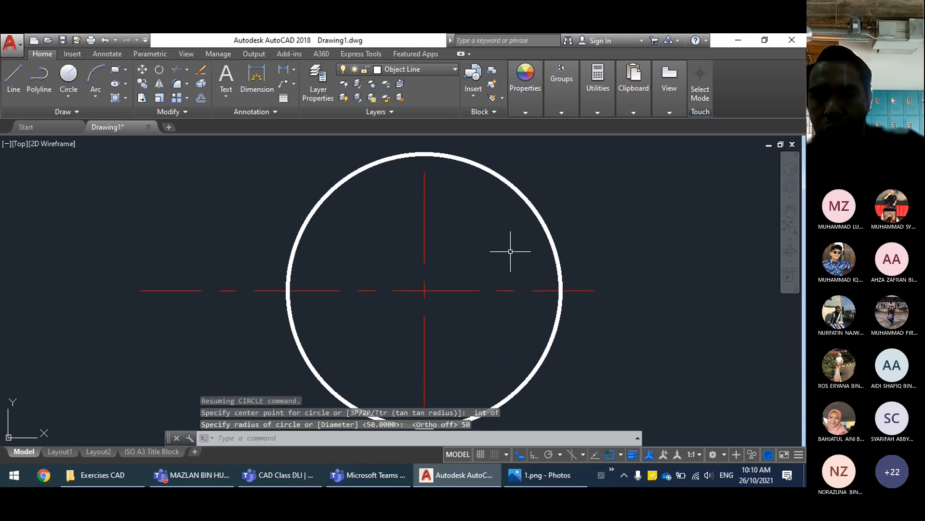
scroll(521, 286, down, 2)
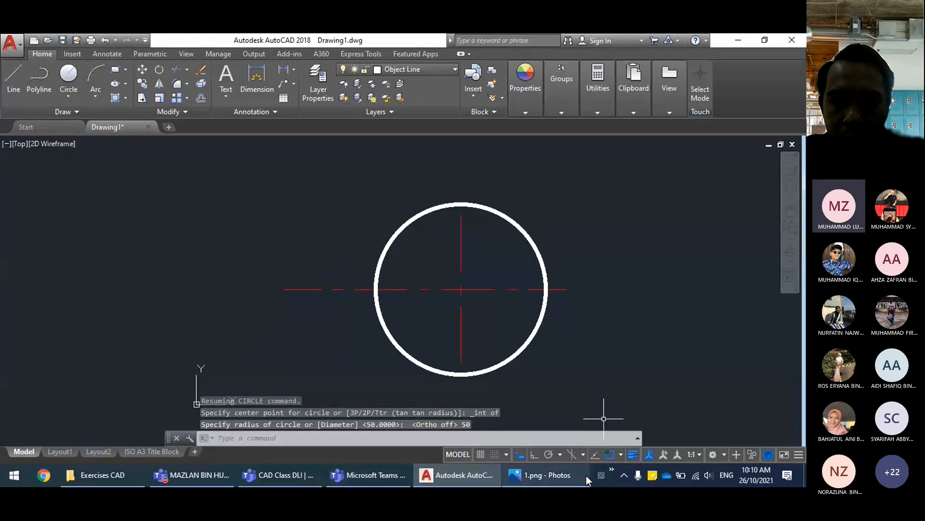
Step: Check the 1.png reference drawing and turn off the lineweight display in AutoCAD
click(536, 478)
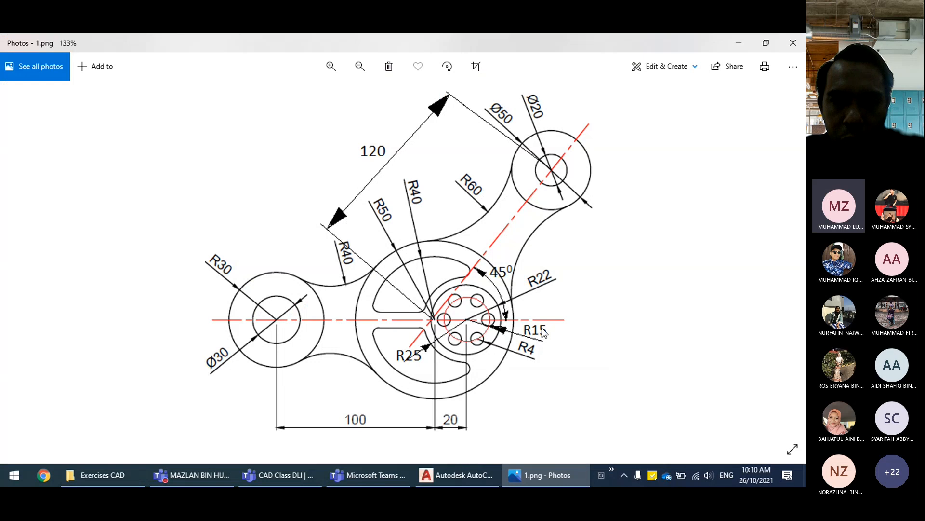
click(549, 483)
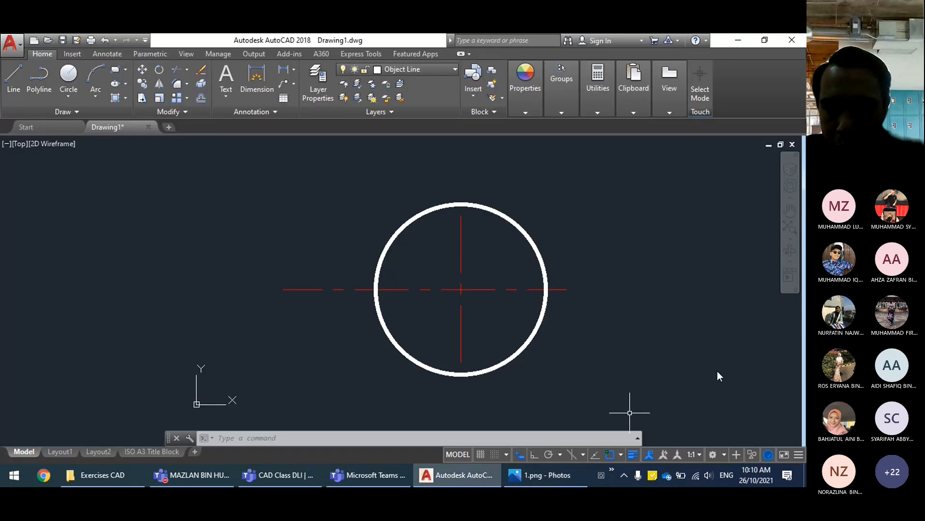
click(633, 454)
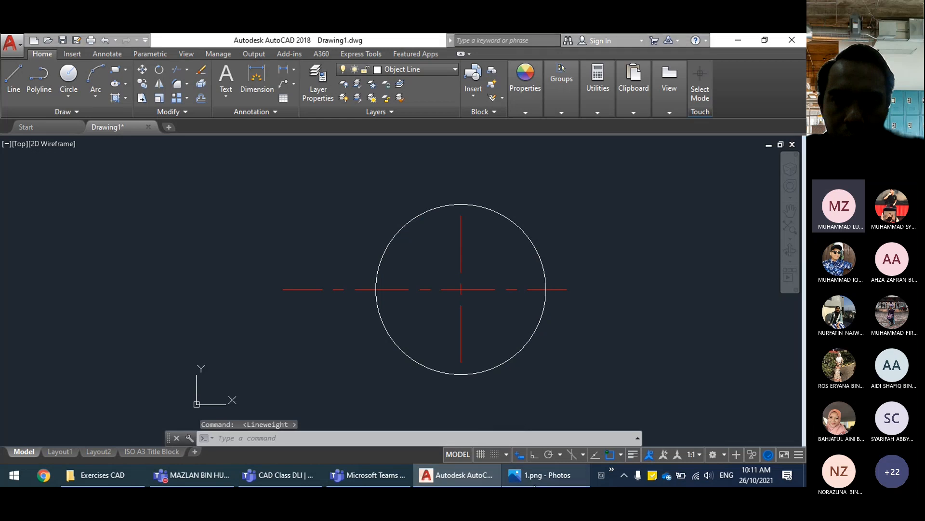
Step: Look at the 1.png reference again and make Center Line the current layer in AutoCAD
click(546, 474)
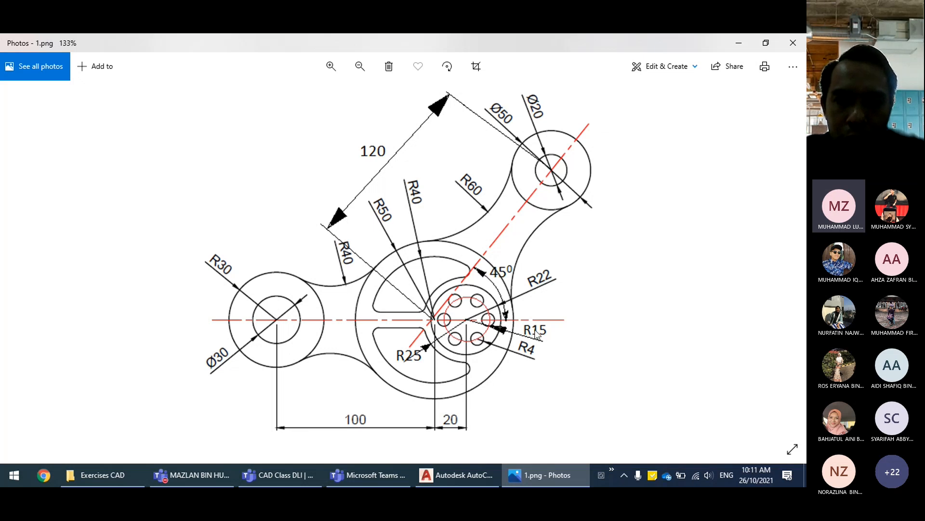
click(457, 475)
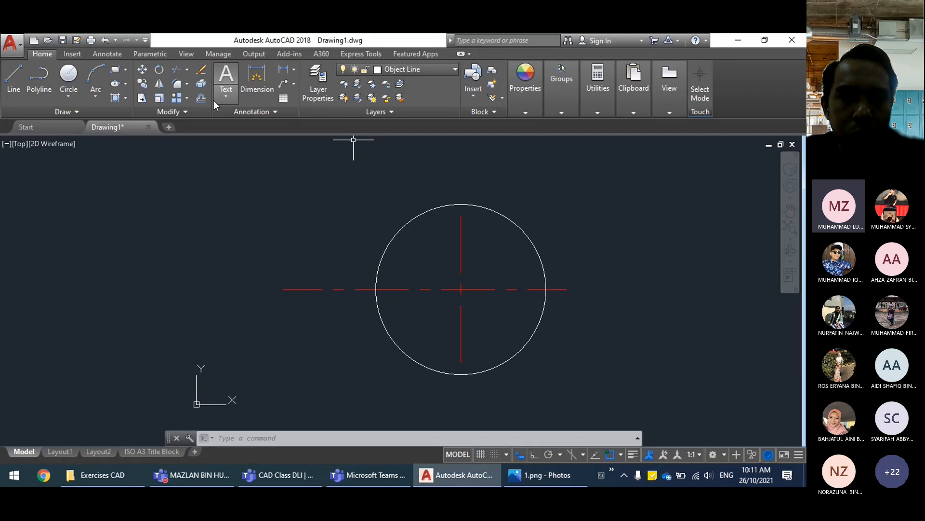
click(442, 72)
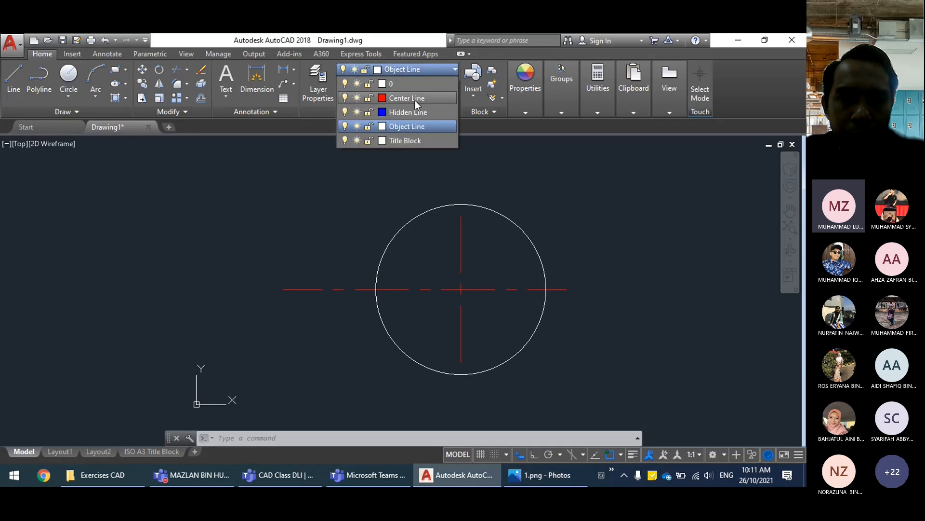
click(415, 99)
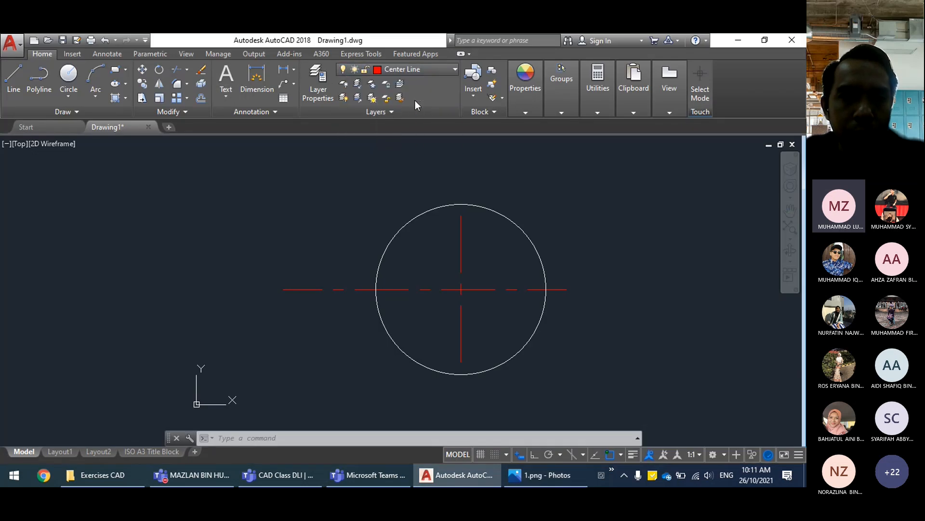
Step: Draw a 200-unit centre line at 45° from the centre of the R50 circle, checking the angle in the 1.png reference
click(16, 80)
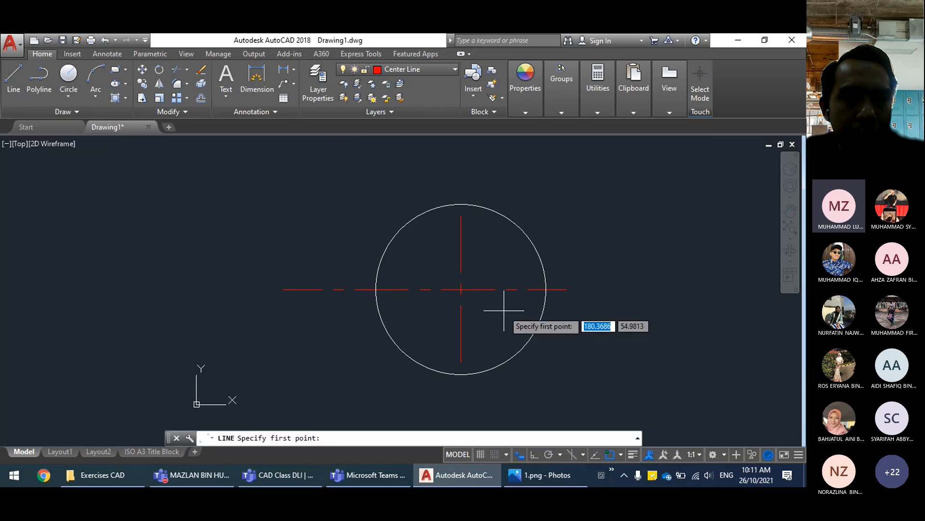
scroll(481, 255, up, 2)
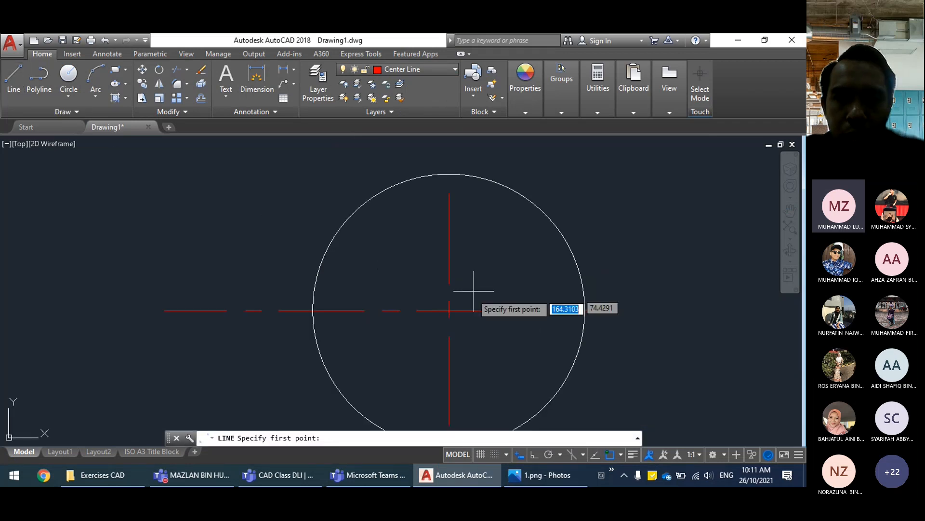
click(449, 310)
scroll(600, 188, down, 2)
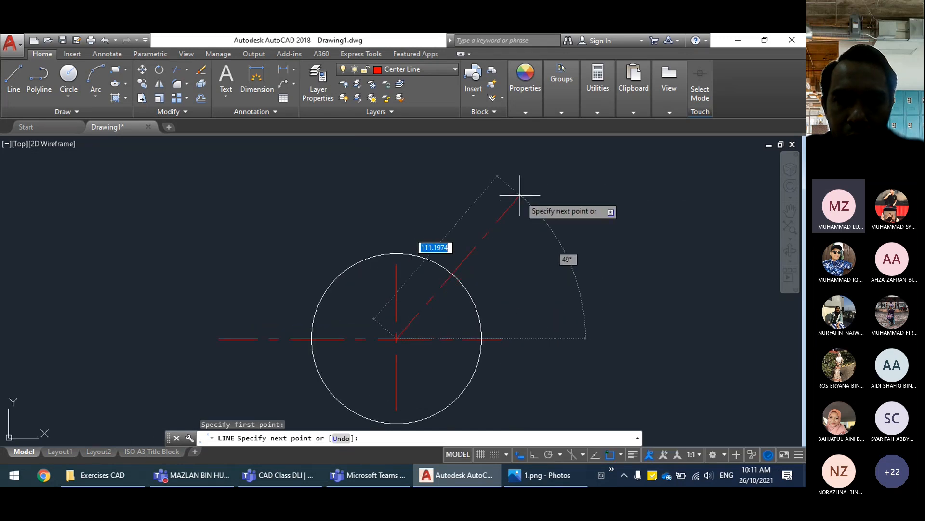
click(554, 484)
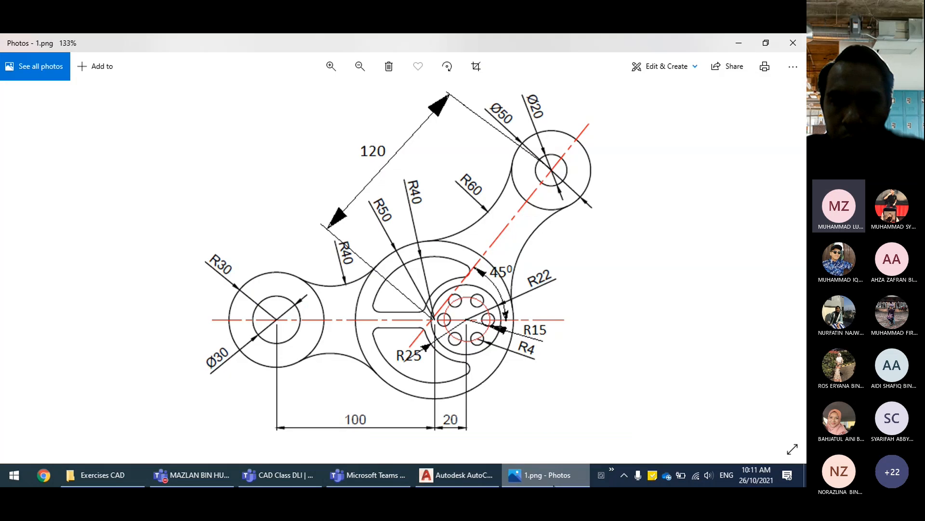
click(553, 483)
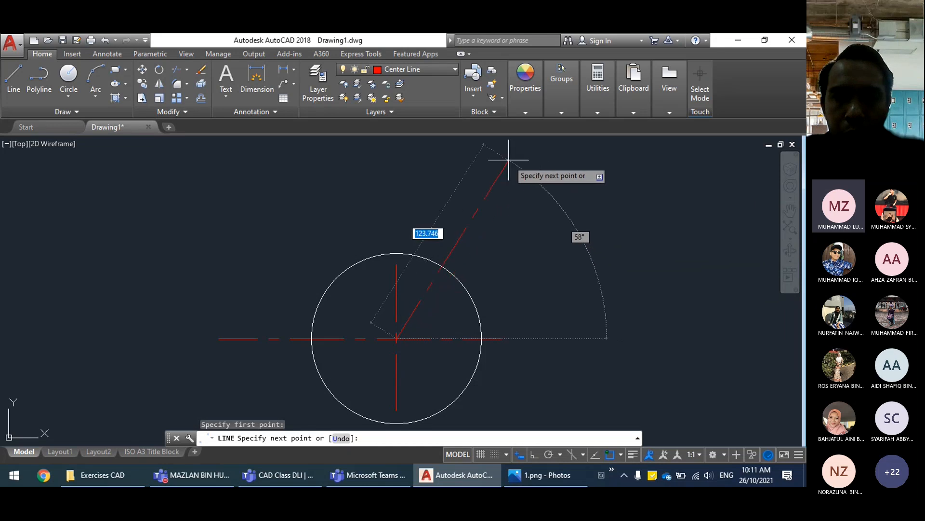
mouse_move(543, 180)
middle_down()
mouse_move(567, 194)
mouse_move(556, 186)
middle_up()
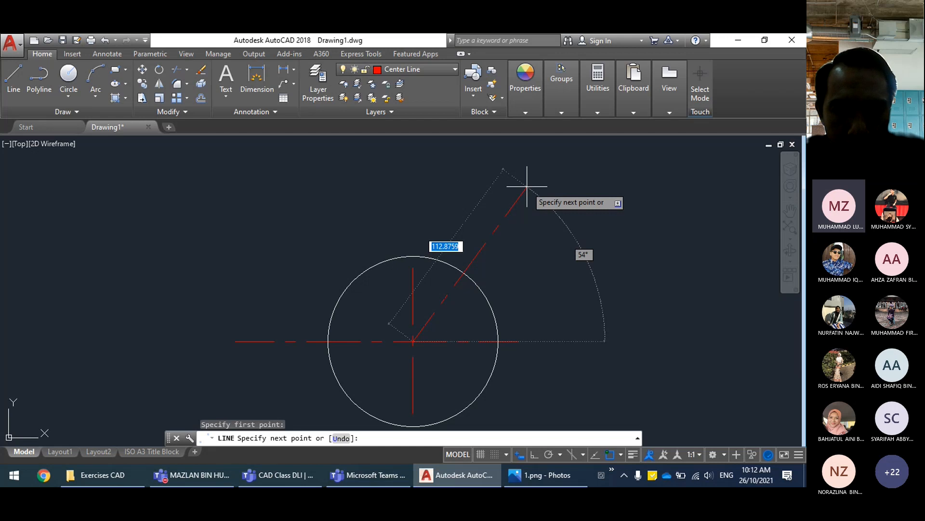
key(Tab)
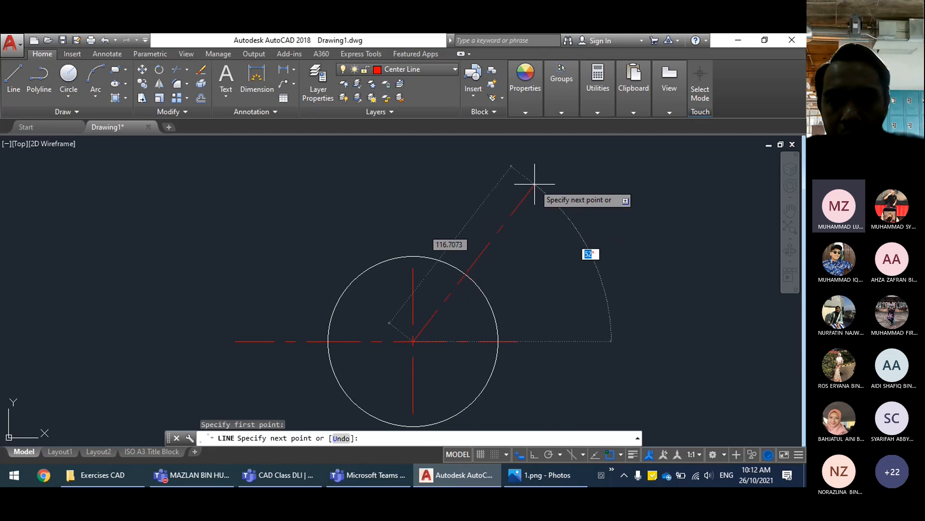
text(45)
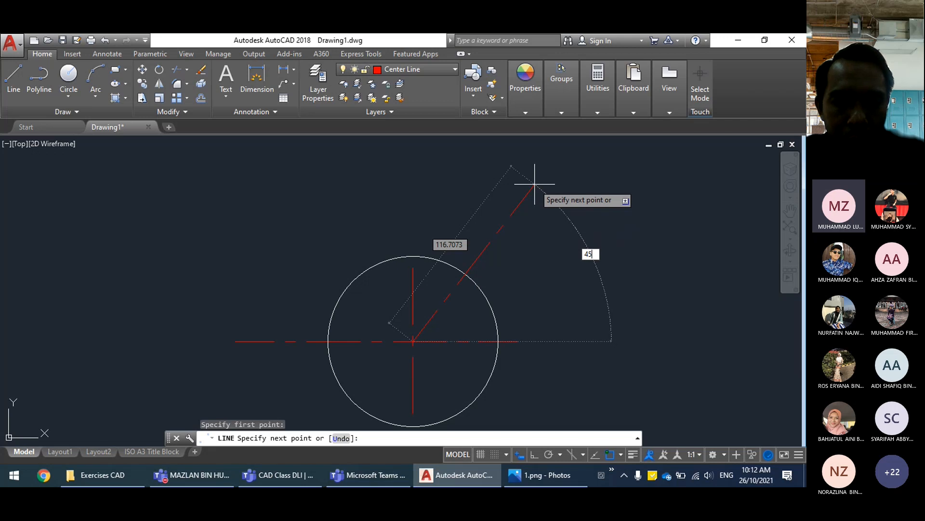
key(Tab)
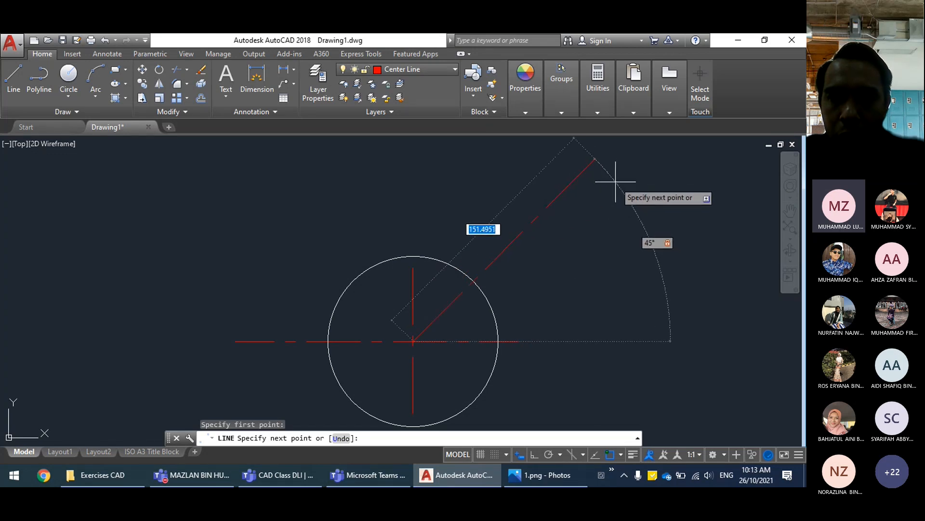
middle_drag(613, 184, 543, 244)
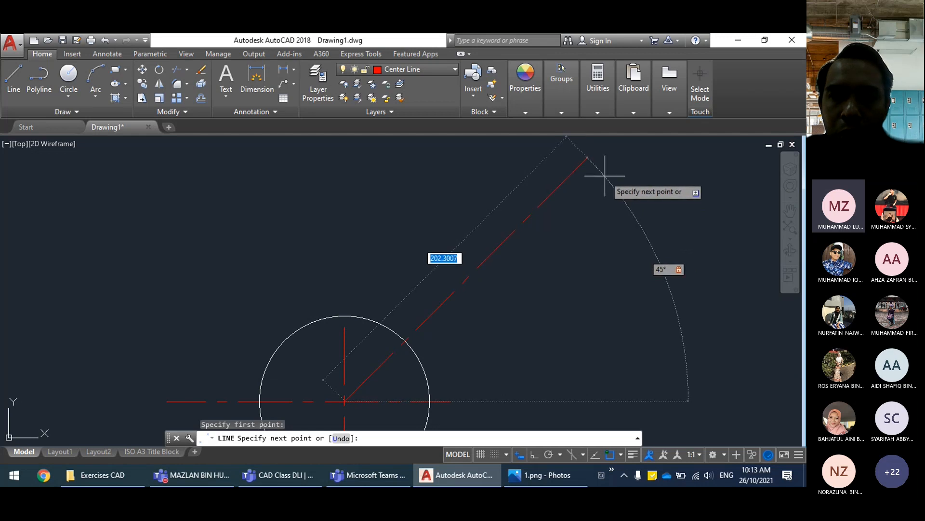
text(200)
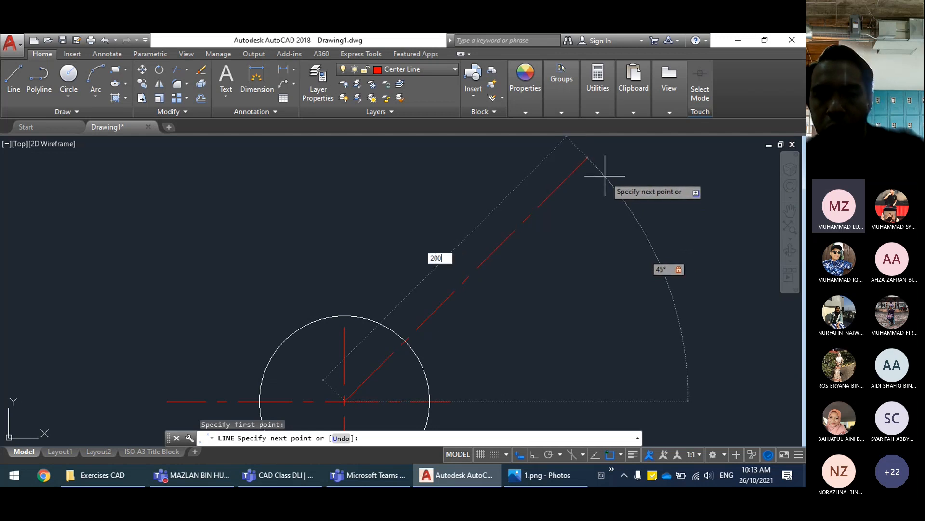
key(Return)
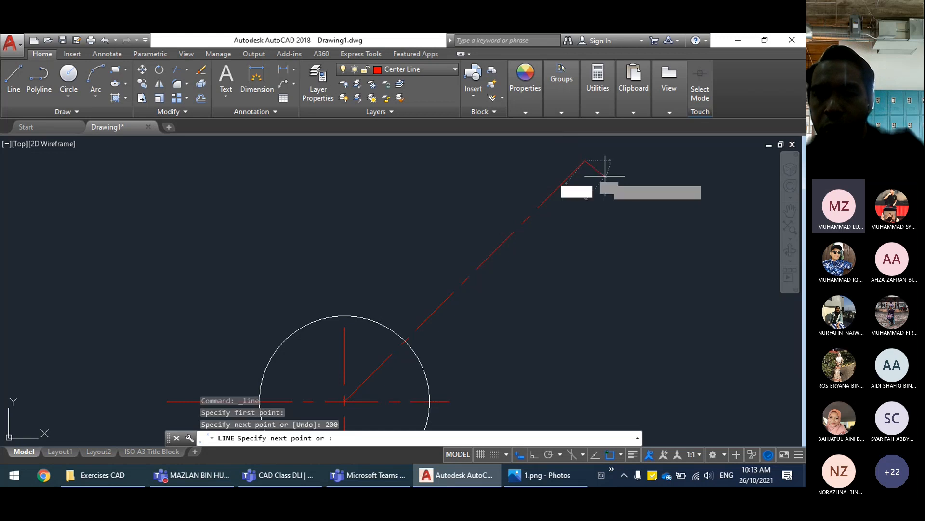
key(Escape)
middle_drag(562, 243, 619, 229)
scroll(505, 319, down, 2)
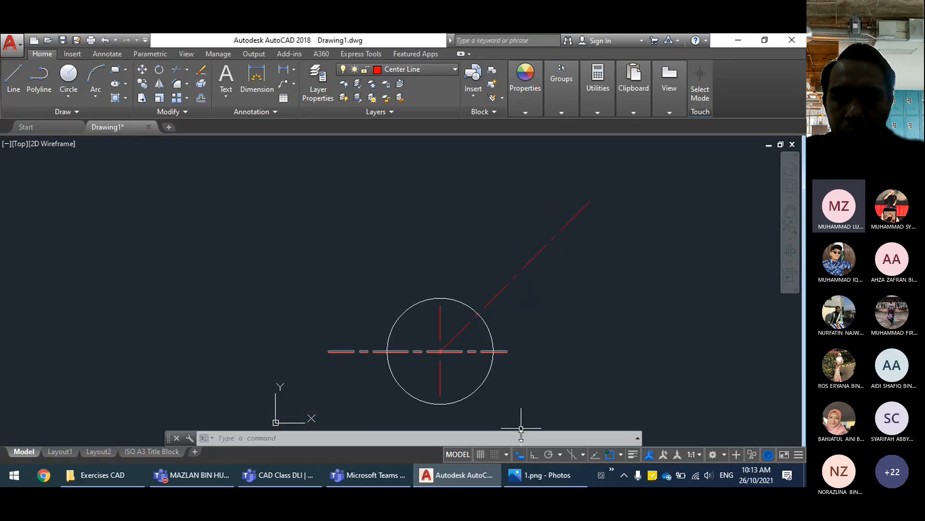
Step: Check the inclined arm's length in the 1.png reference and erase the 200-unit inclined centre line in AutoCAD
click(530, 474)
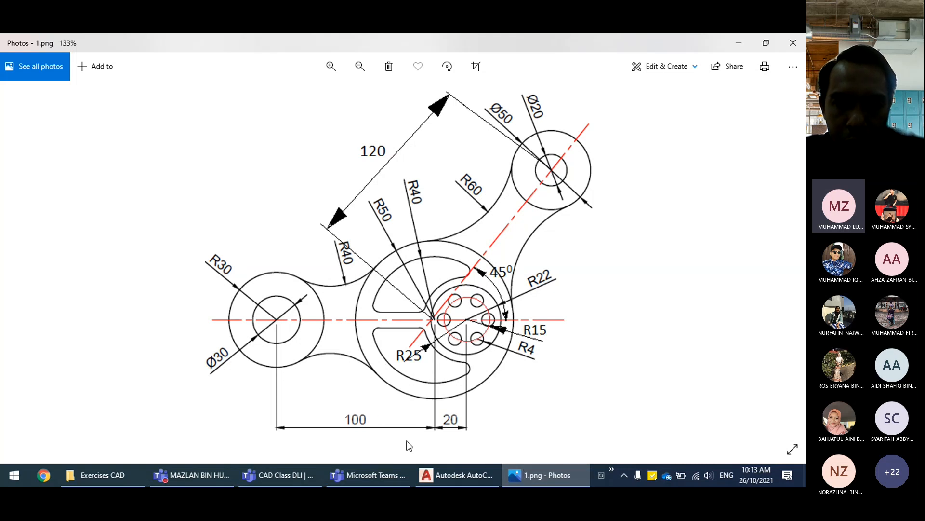
click(455, 475)
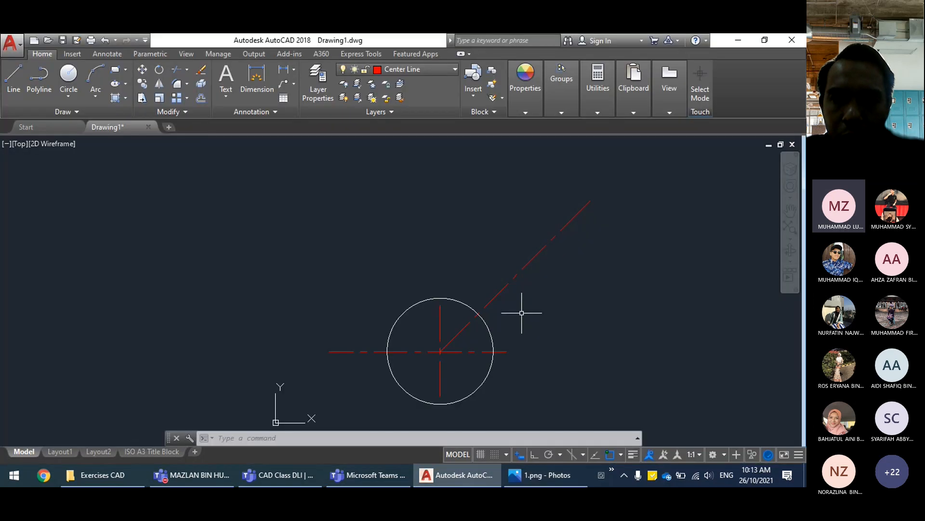
click(522, 269)
key(Delete)
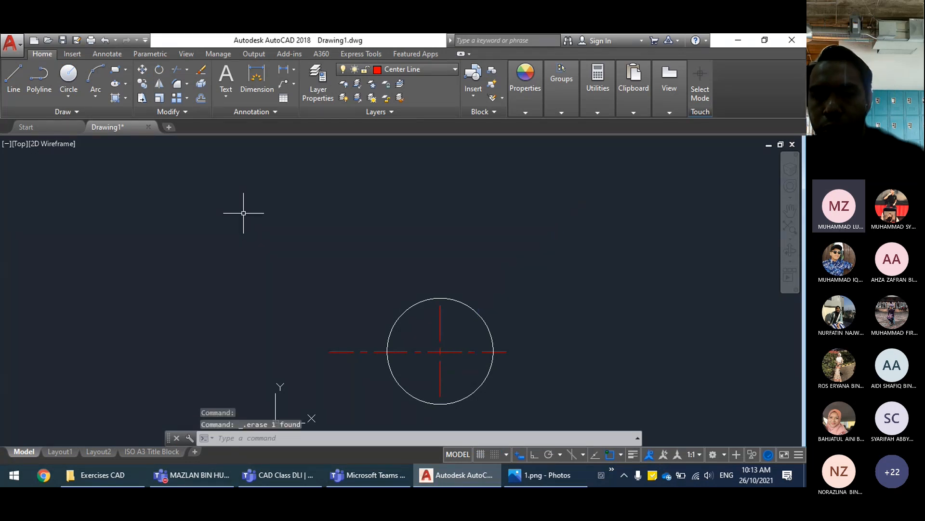
Step: Draw a 120-unit line at 45° from the centre of the R50 circle on the Center Line layer
click(14, 77)
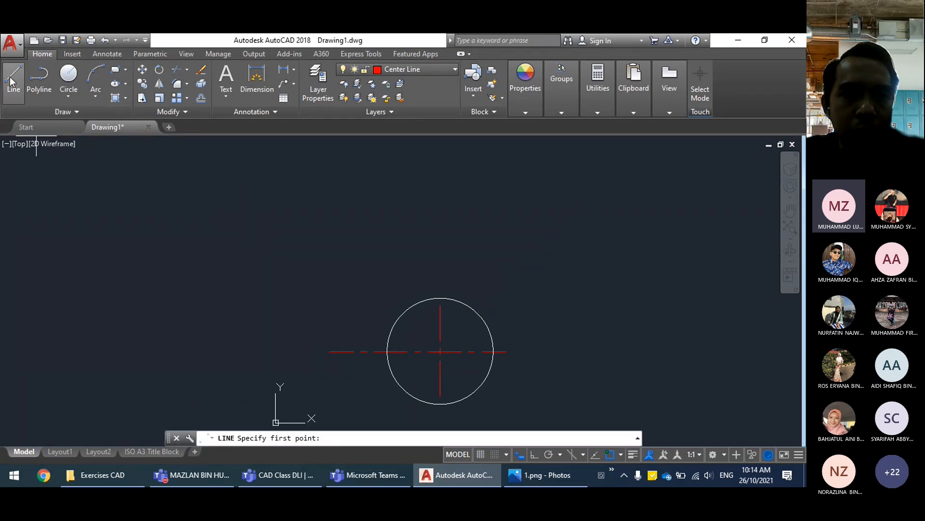
click(440, 351)
text(120)
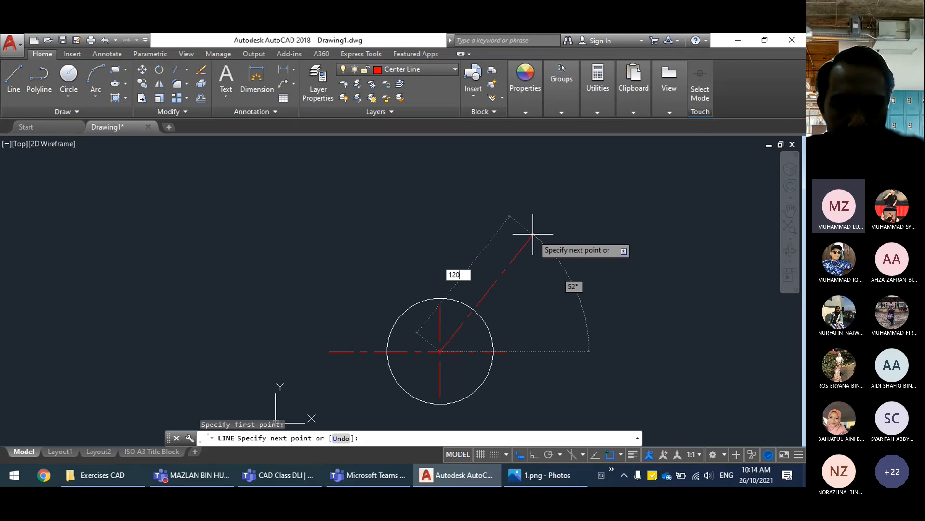
key(Tab)
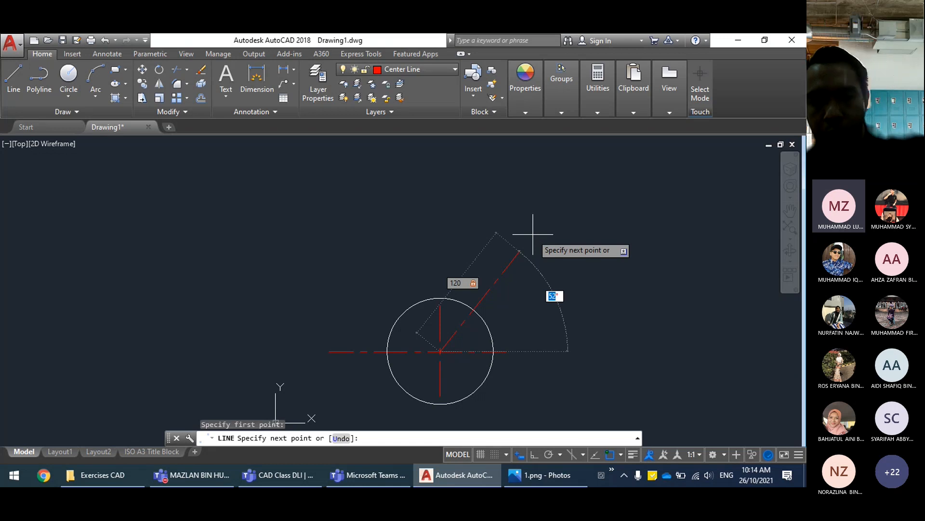
text(45)
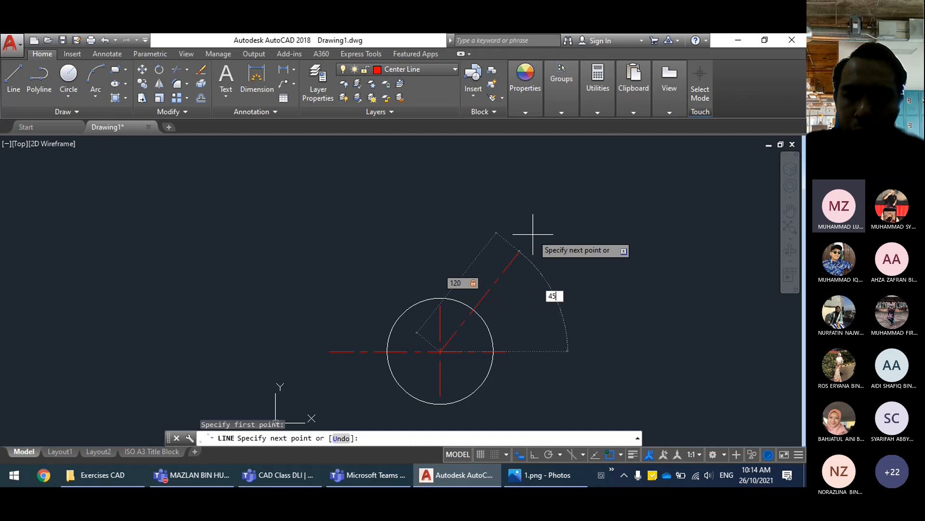
key(Return)
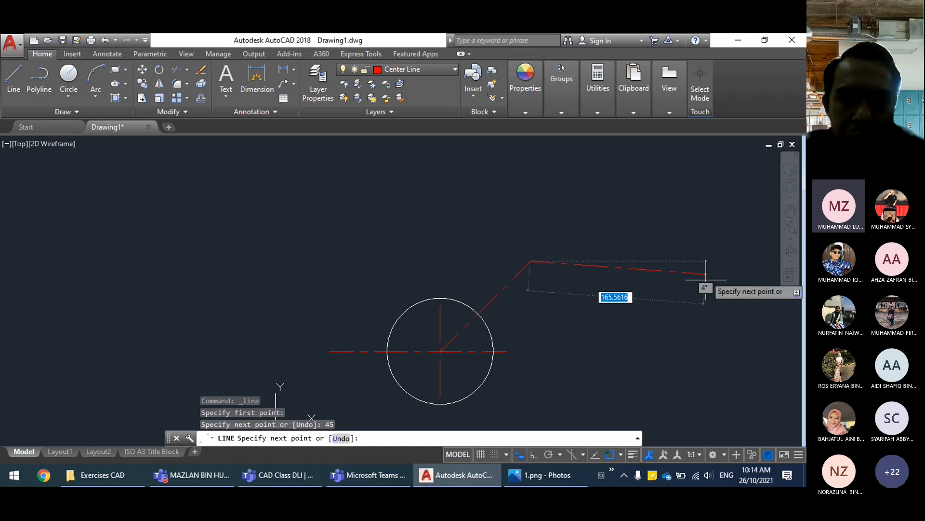
key(Escape)
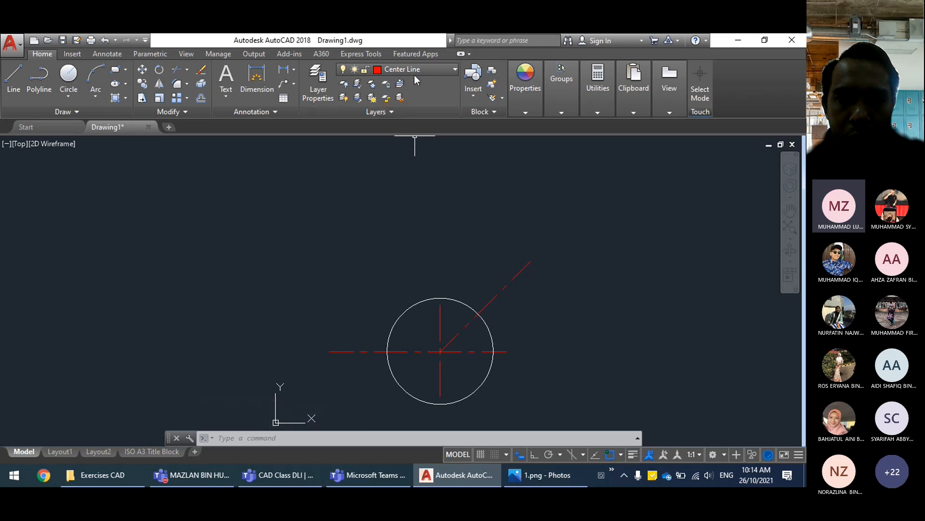
Step: Make Object Line the current layer and check the circles at the inclined arm's end in the 1.png reference
click(435, 71)
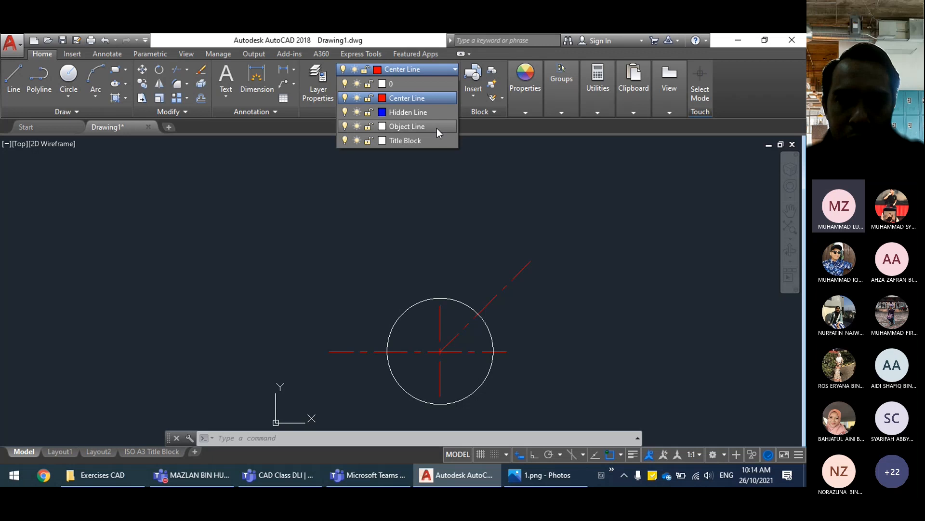
click(436, 128)
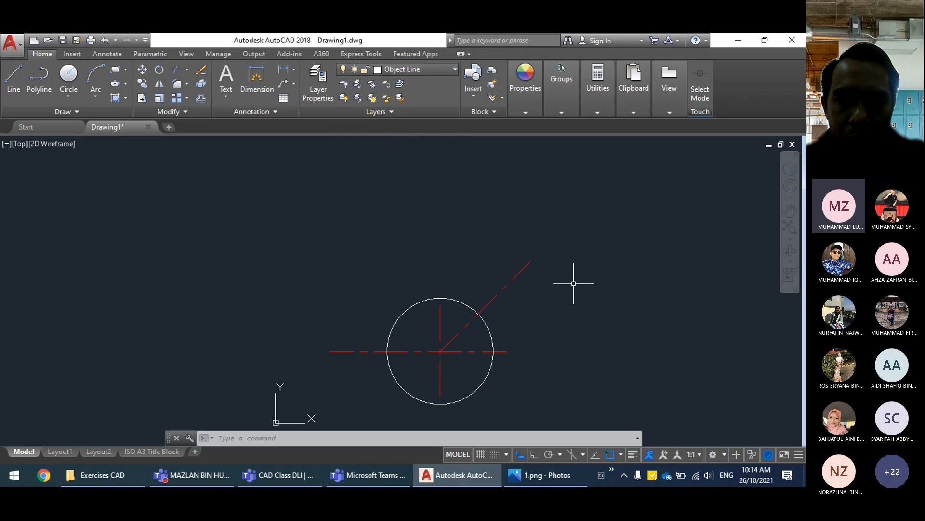
middle_drag(483, 268, 477, 252)
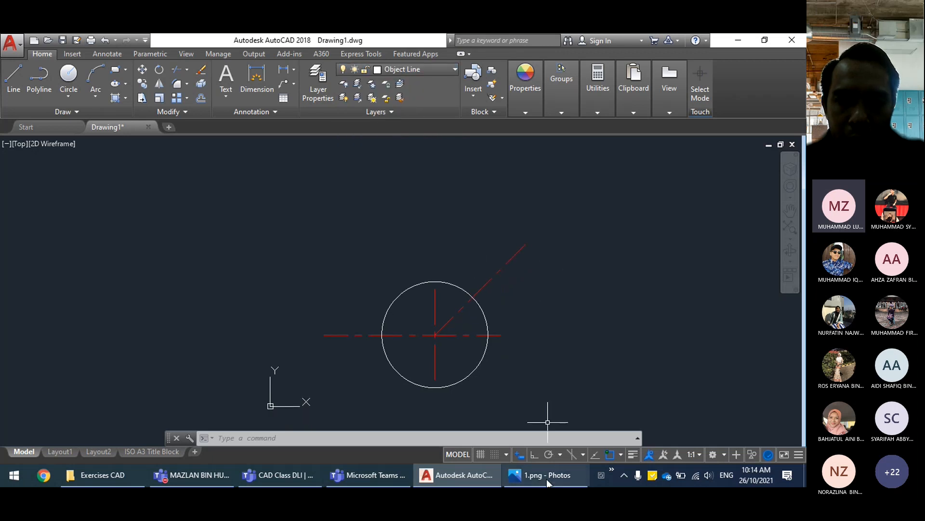
mouse_move(548, 484)
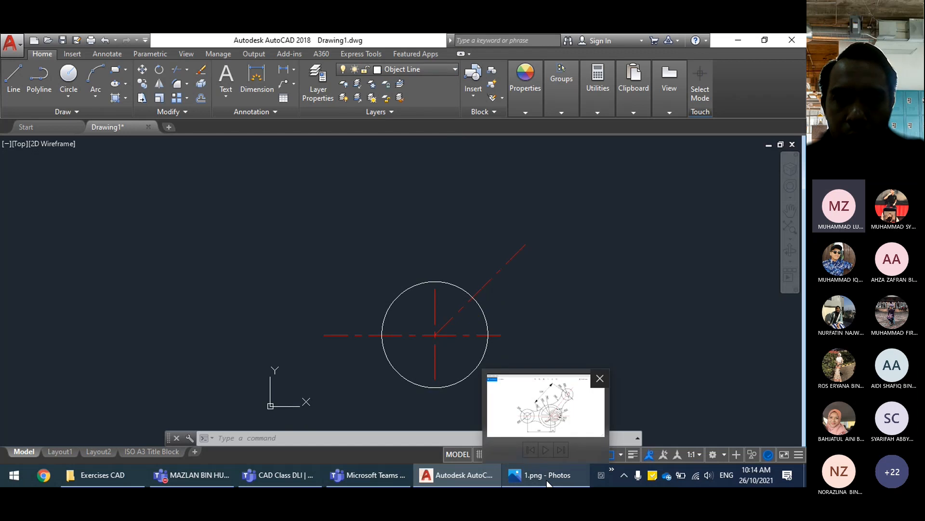
click(548, 483)
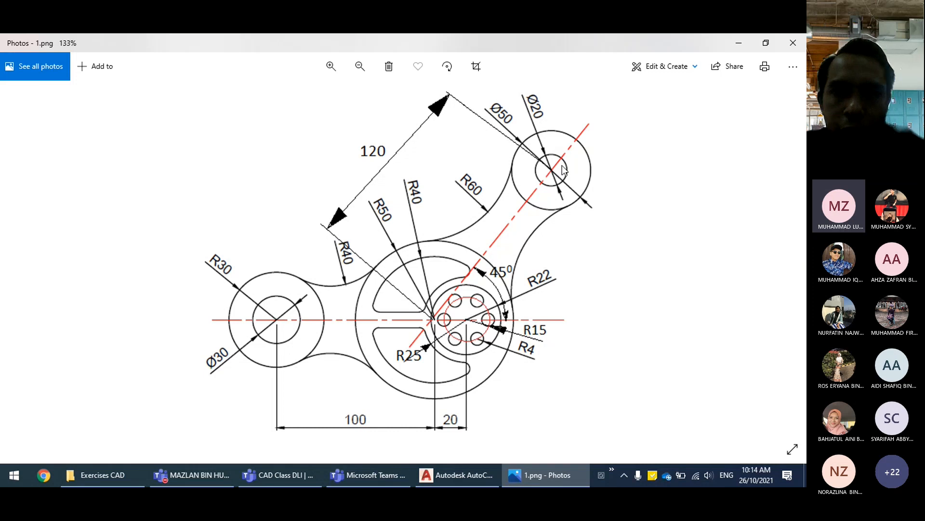
click(481, 485)
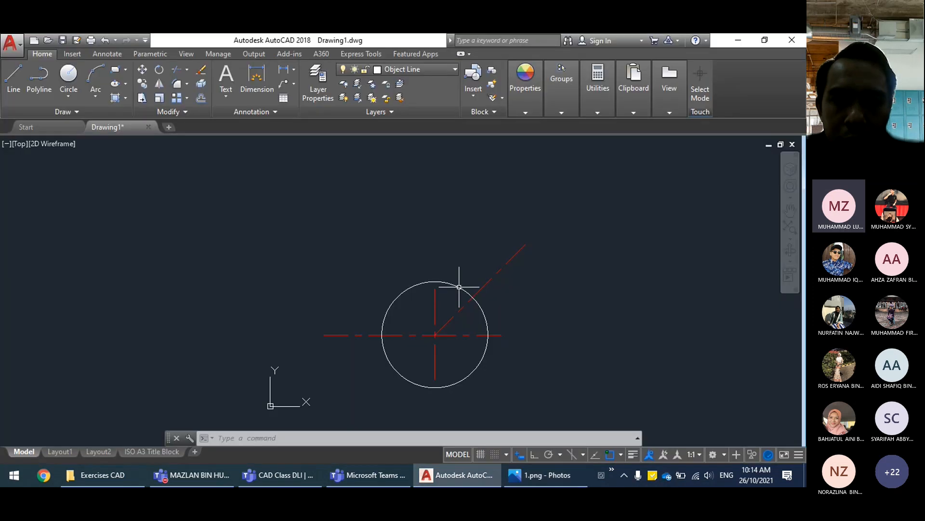
Step: Draw a 50-unit diameter circle centred on the upper end of the inclined 45° centre line
click(74, 98)
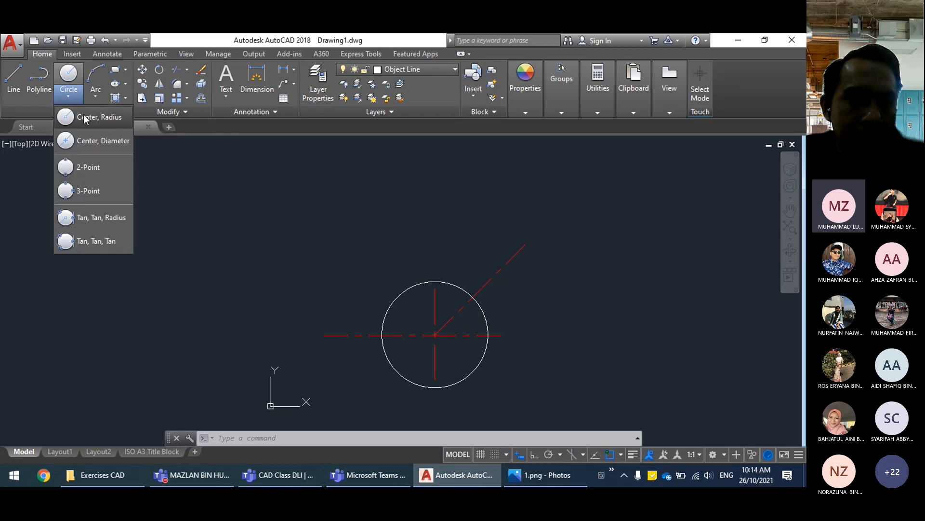
click(91, 145)
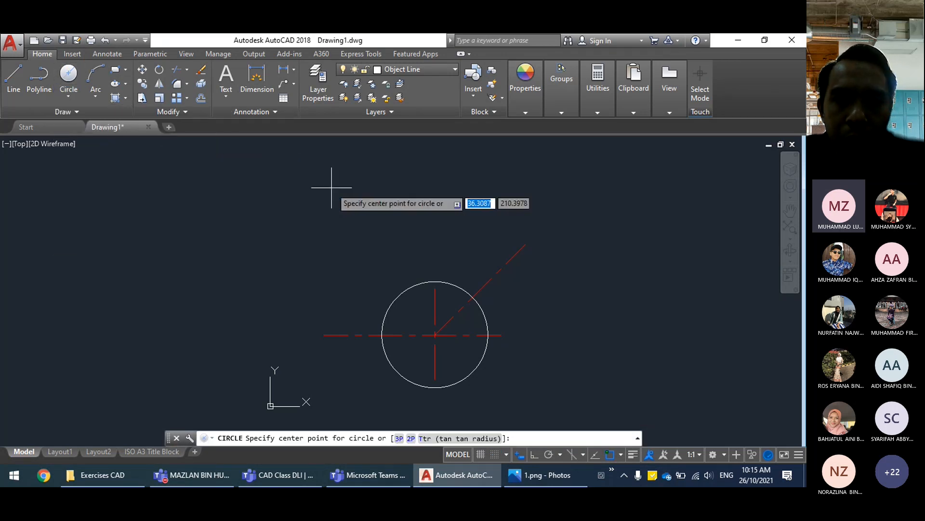
click(525, 244)
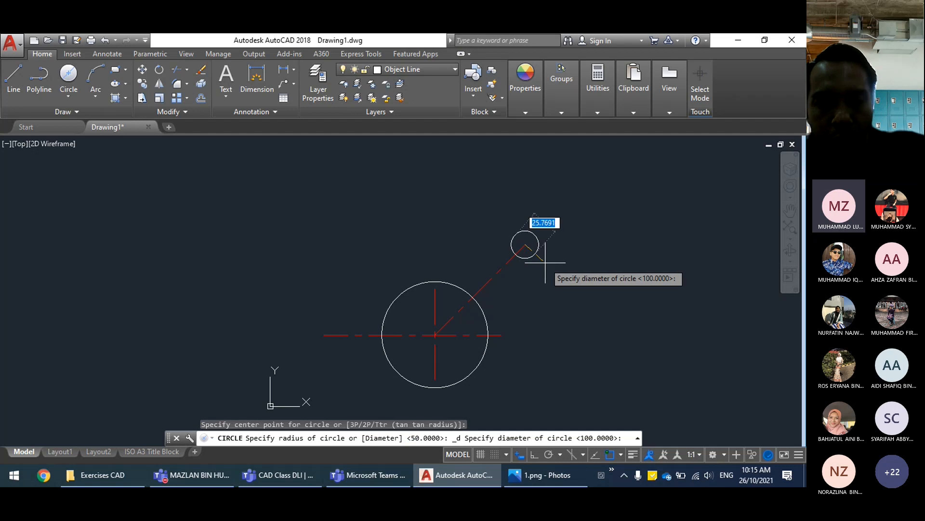
text(50)
key(Return)
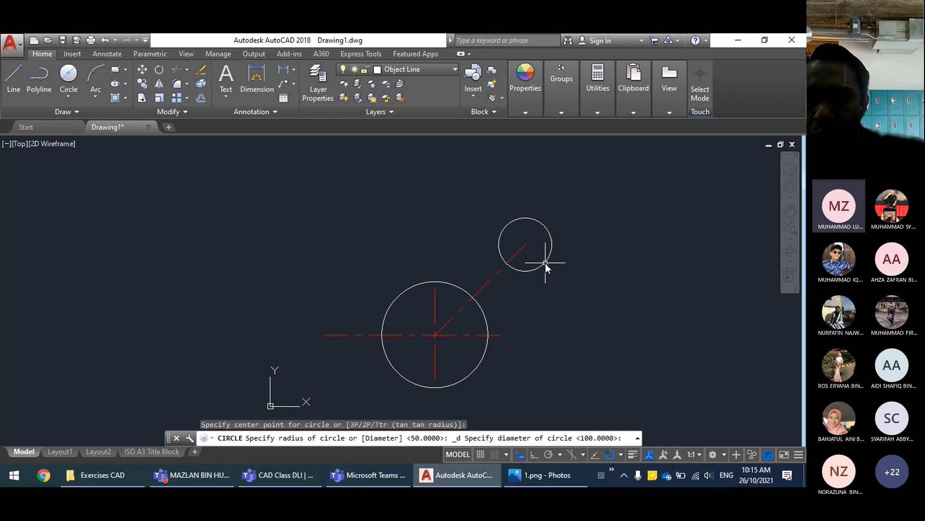
Step: Draw a 20-unit diameter circle concentric with the 50-unit circle, checking its size in the 1.png reference
click(68, 75)
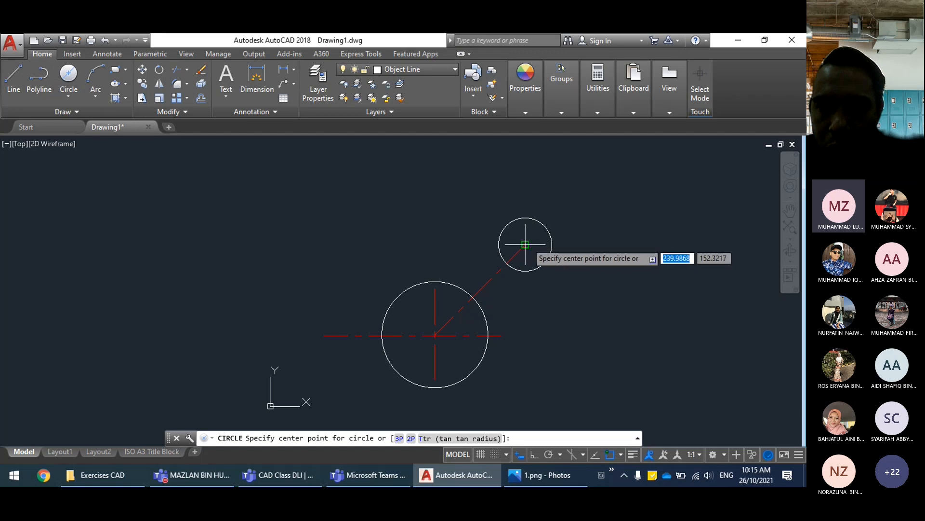
click(532, 250)
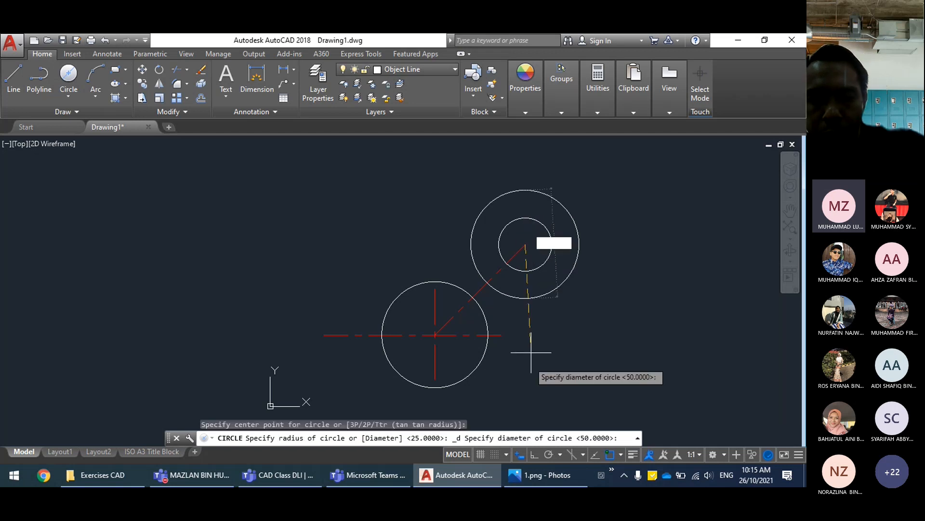
click(540, 475)
click(457, 475)
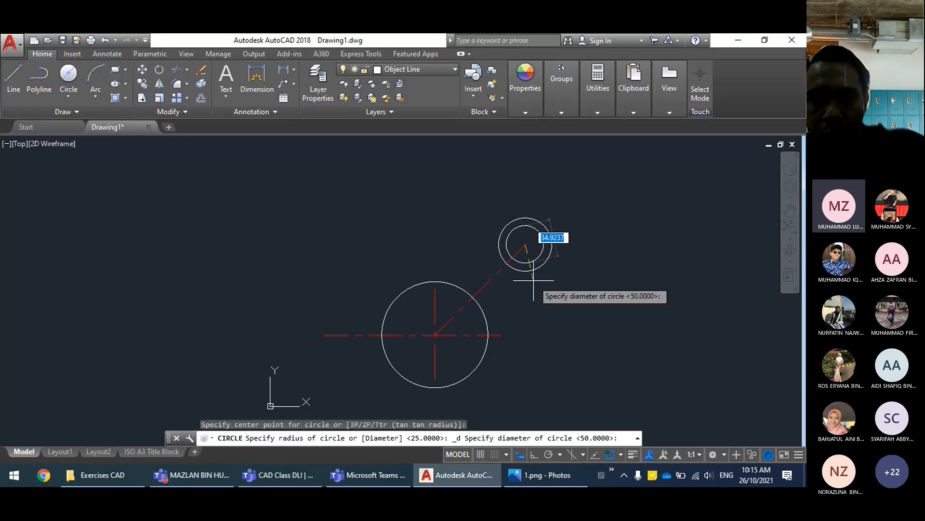
text(20)
key(Return)
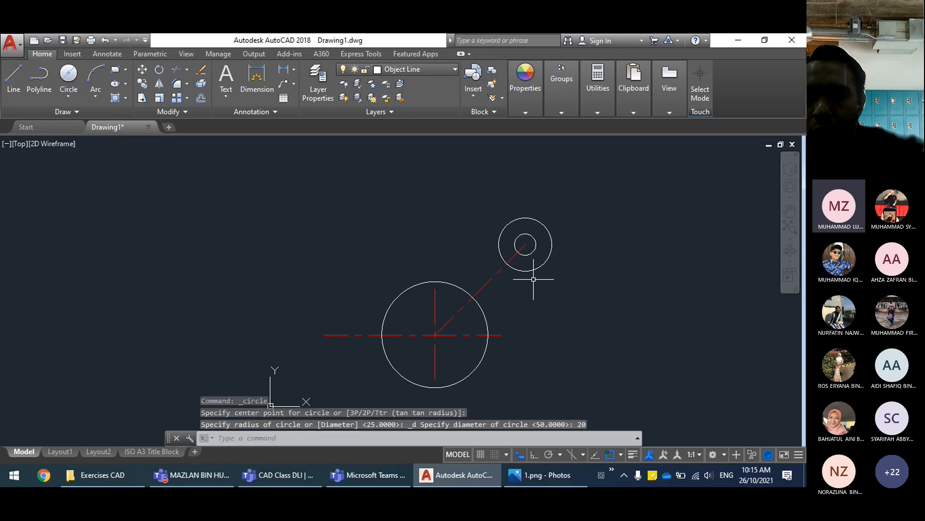
Step: After checking the 1.png reference, draw a Tan, Tan, Radius circle of radius 60 tangent to the Ø50 circle's left side and the R50 circle's top
middle_drag(554, 310, 602, 271)
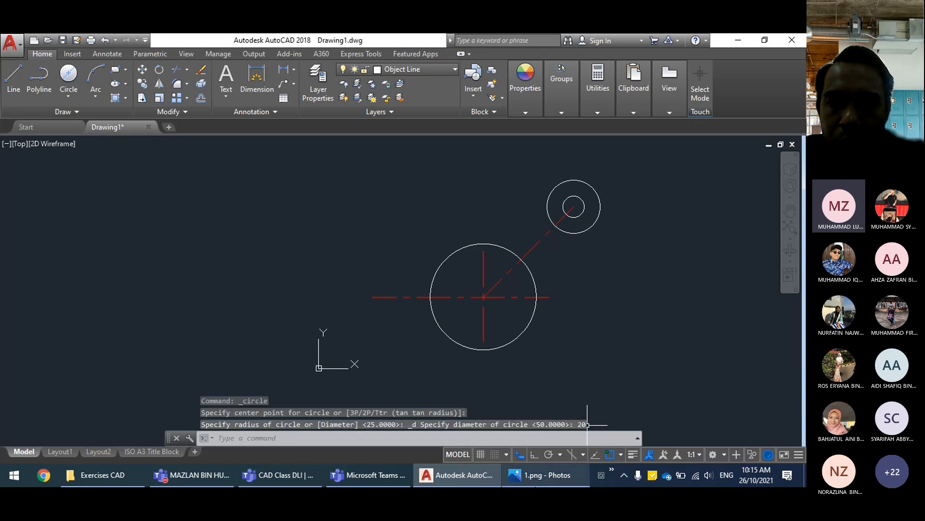
click(539, 476)
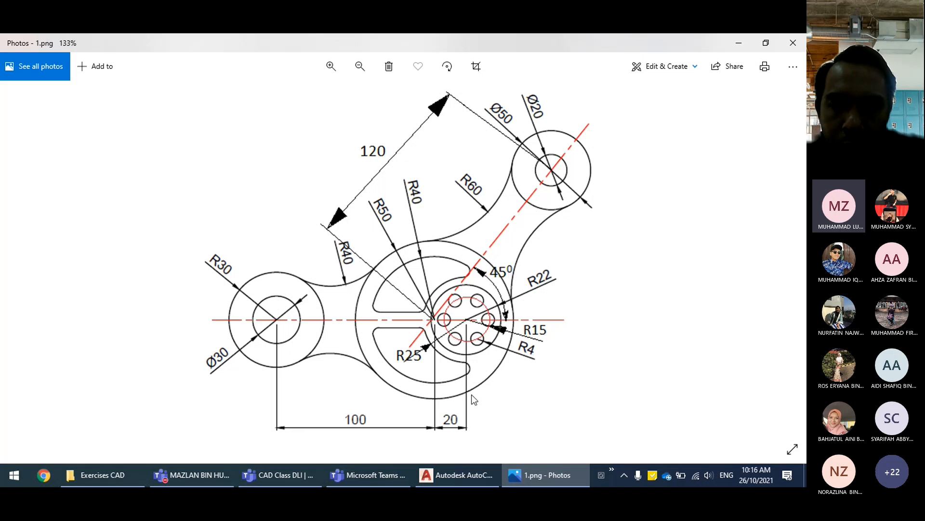
click(458, 474)
middle_drag(424, 237, 342, 254)
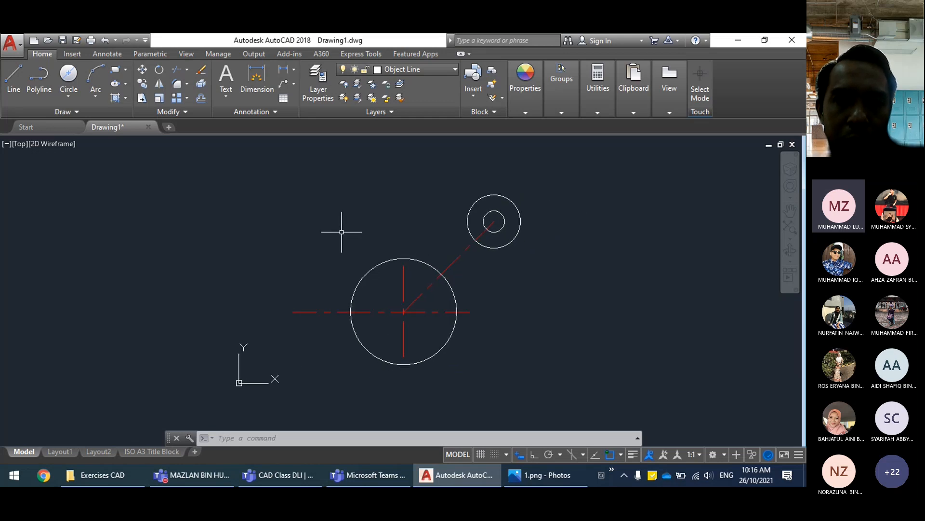
click(76, 97)
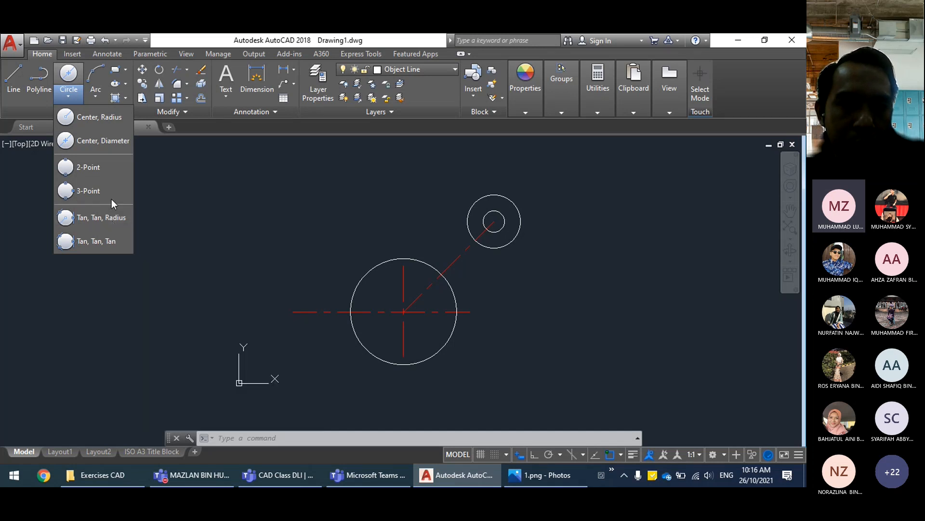
click(88, 218)
scroll(403, 207, up, 4)
scroll(435, 224, down, 2)
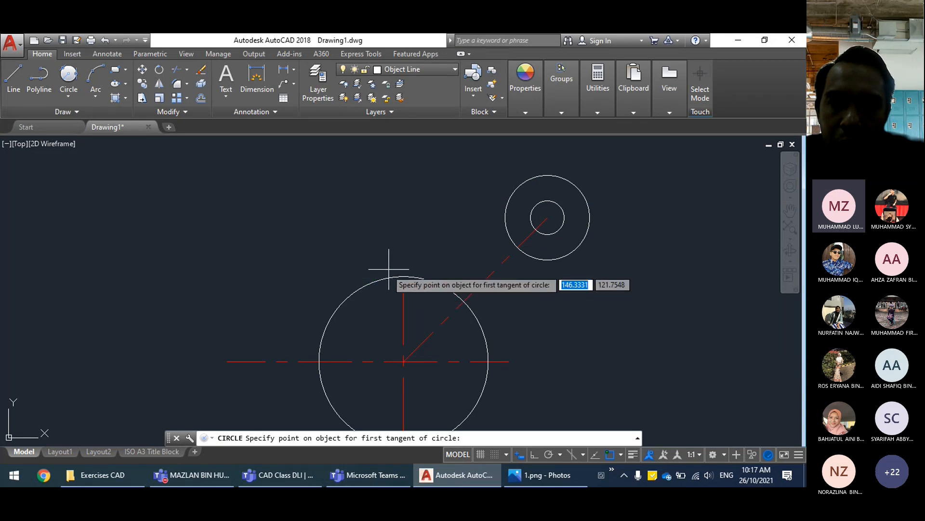
middle_drag(409, 270, 389, 246)
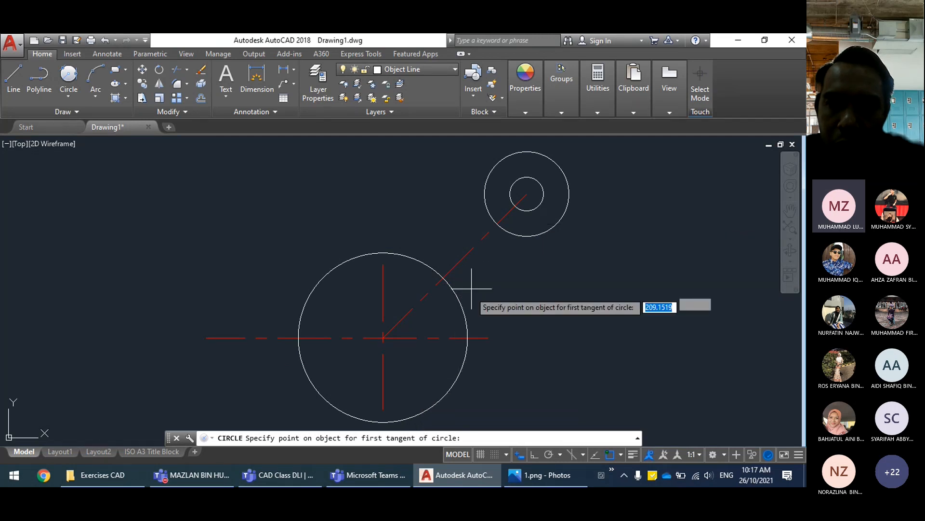
middle_drag(471, 289, 496, 329)
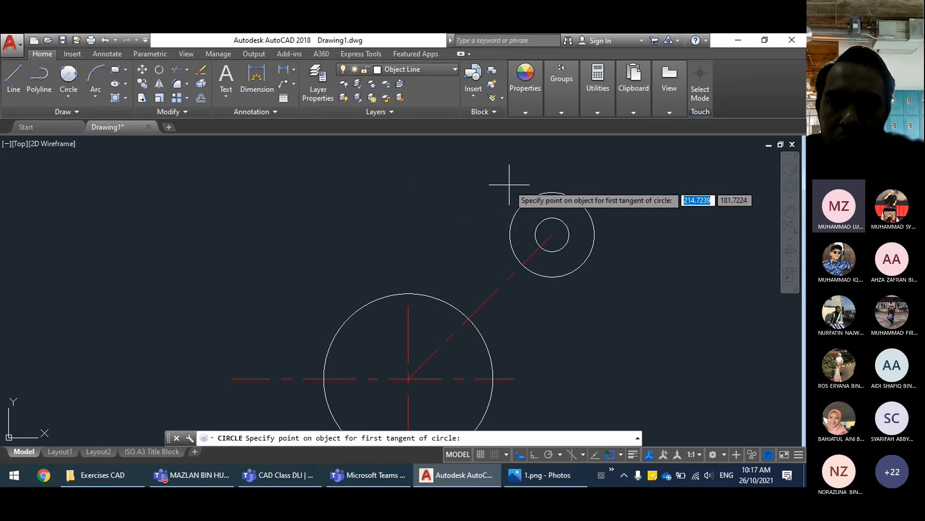
click(507, 236)
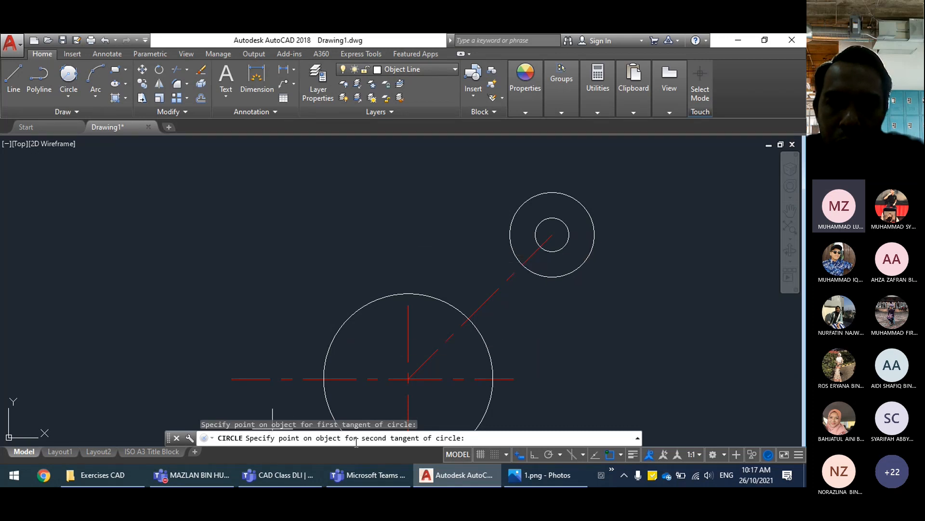
click(413, 292)
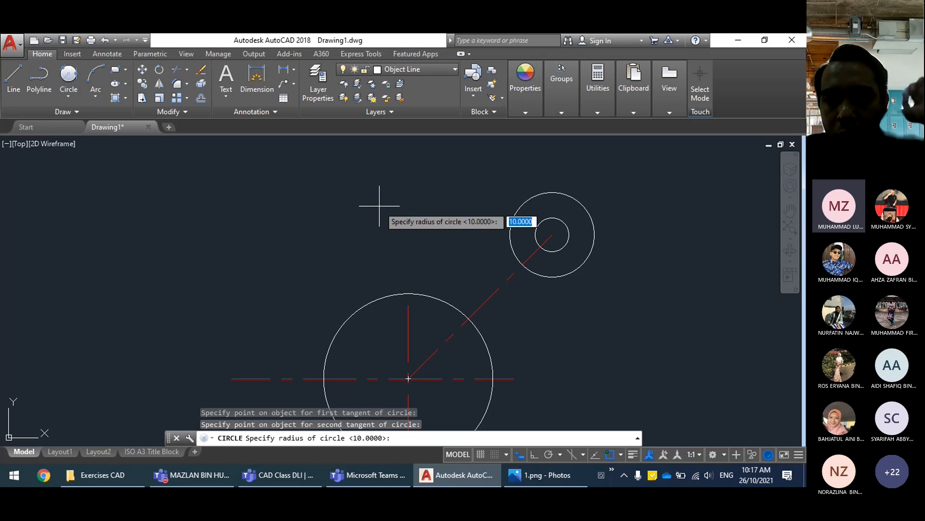
text(60)
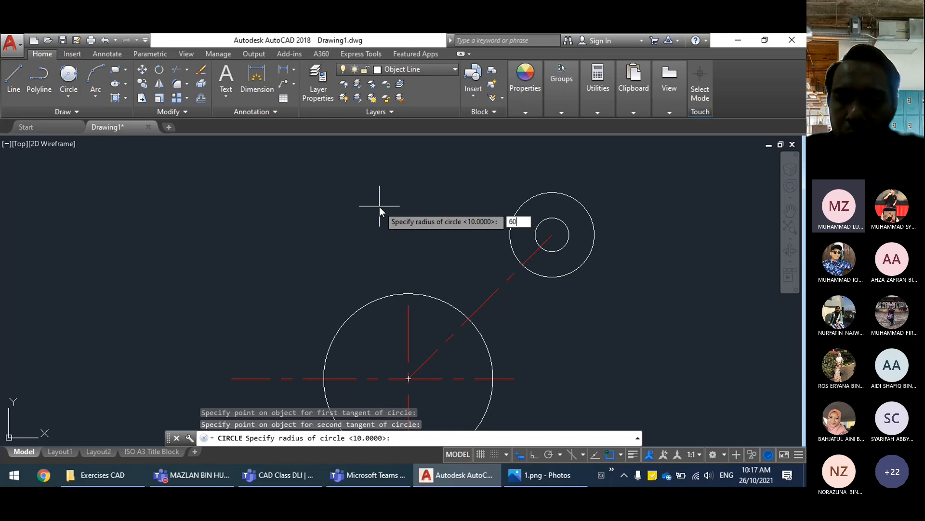
key(Return)
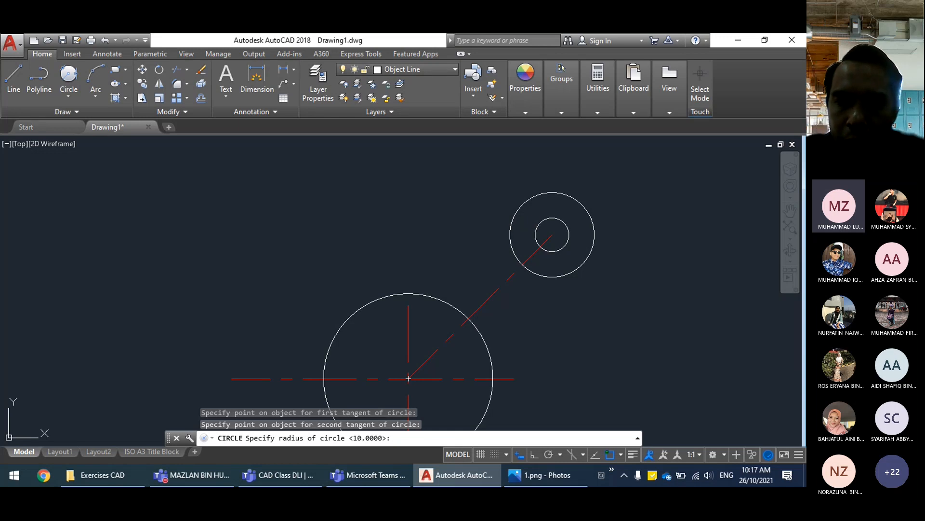
scroll(430, 233, down, 3)
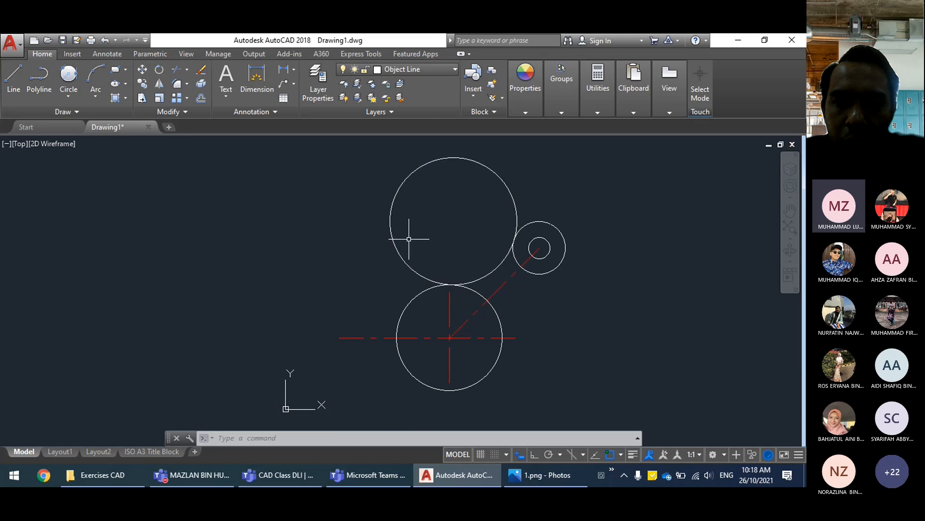
middle_drag(351, 250, 342, 245)
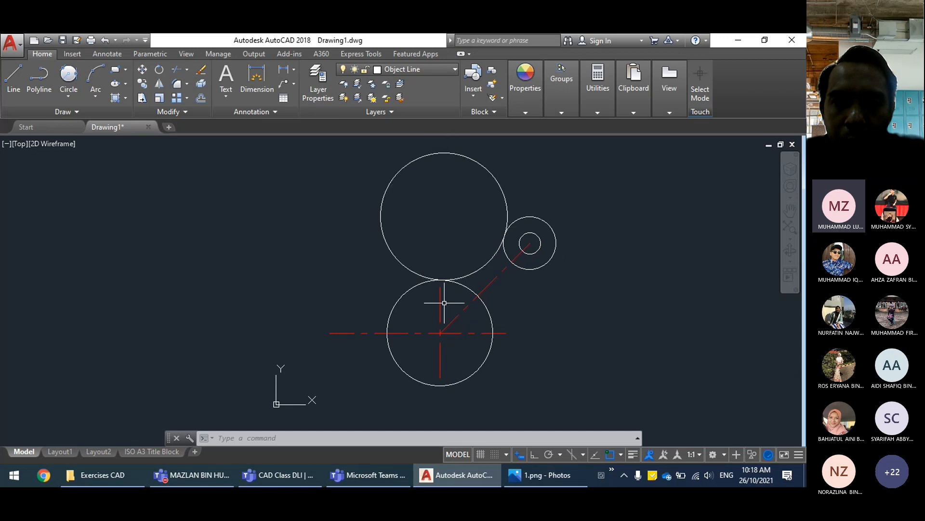
Step: Trim the R60 circle with the Ø50 and R50 circles as cutting edges, removing its outer part and keeping the connecting arc between them
scroll(436, 282, up, 3)
scroll(440, 278, down, 1)
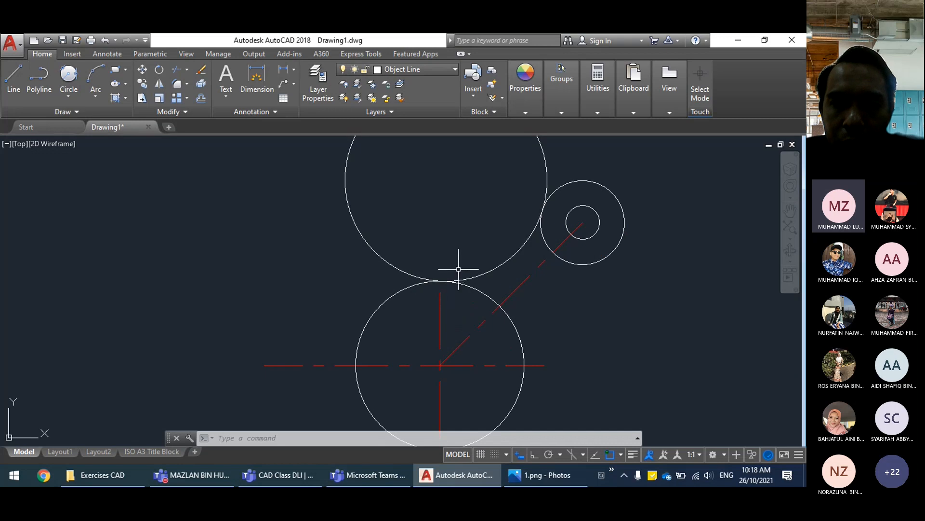
middle_drag(507, 224, 476, 233)
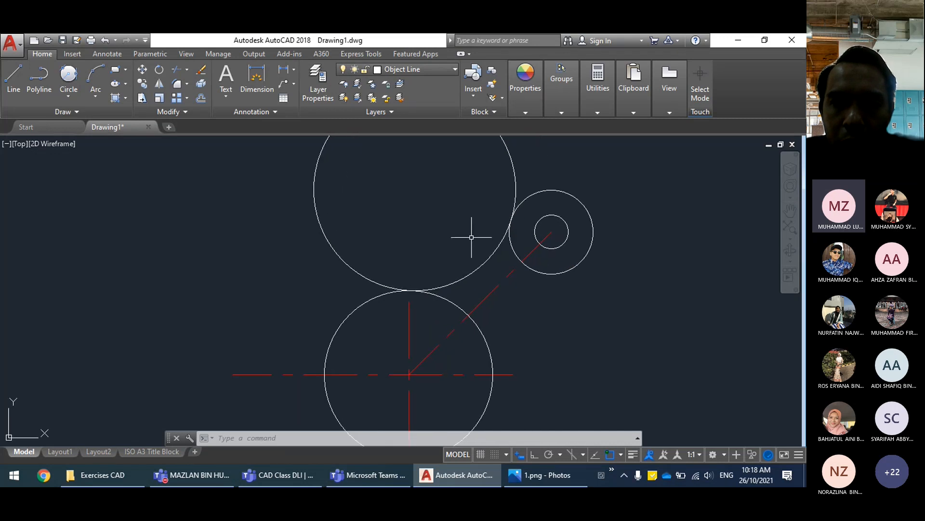
scroll(456, 282, up, 2)
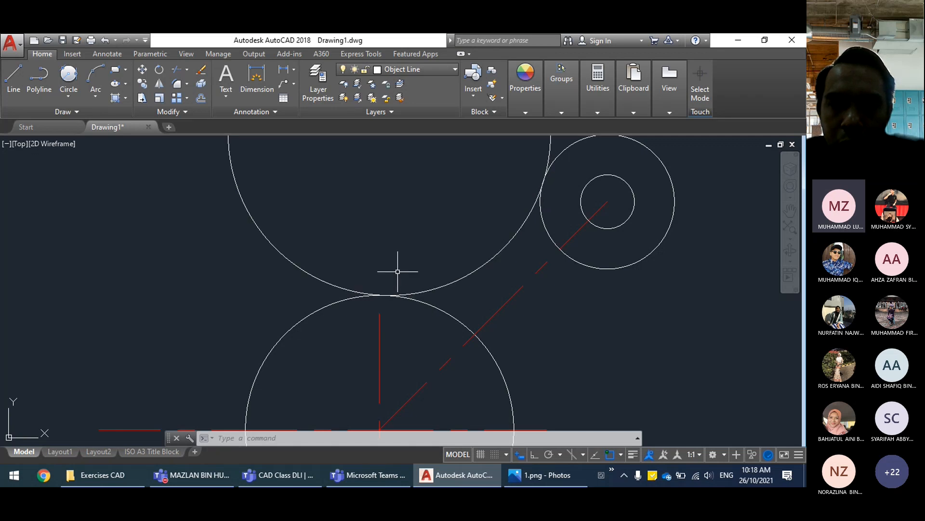
scroll(397, 272, down, 2)
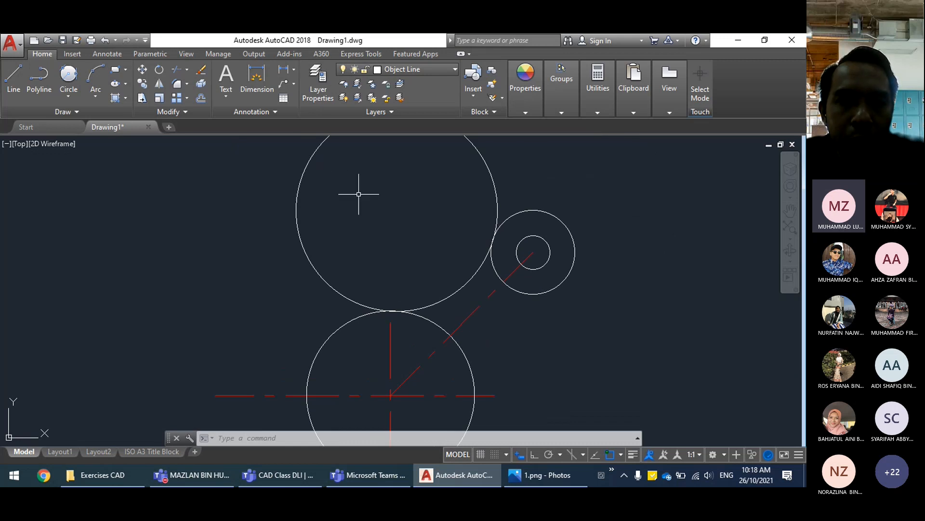
click(187, 72)
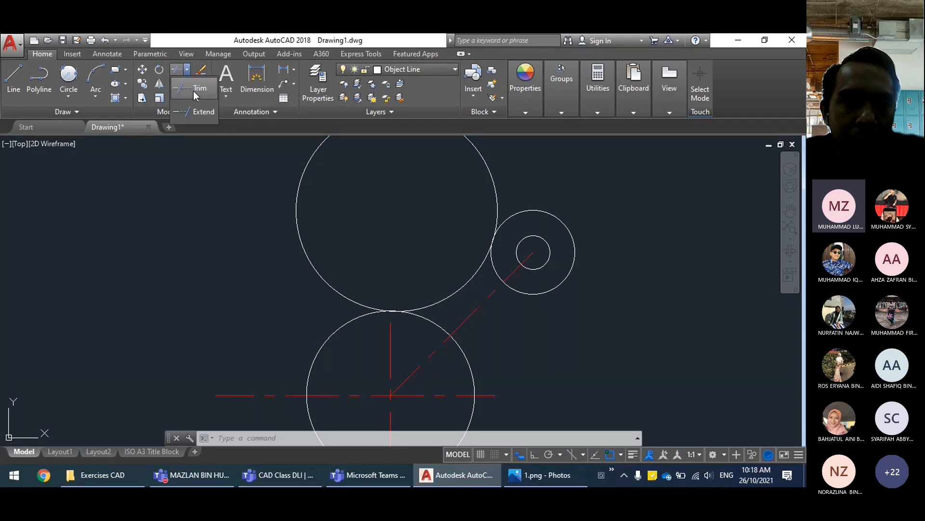
click(194, 92)
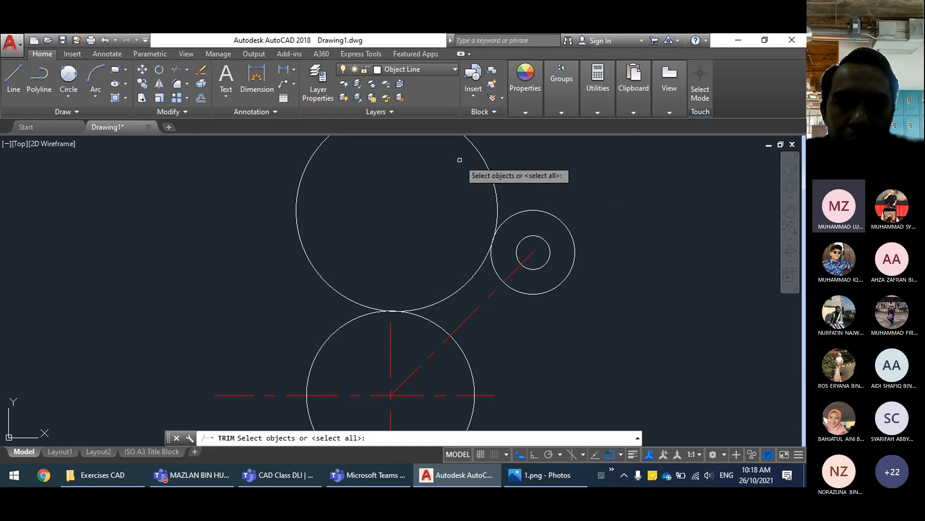
middle_drag(579, 218, 617, 204)
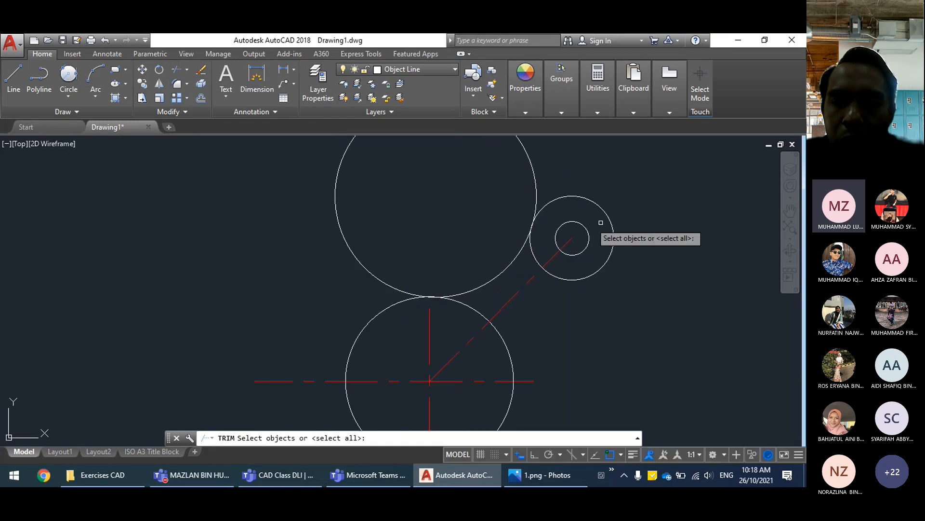
click(534, 259)
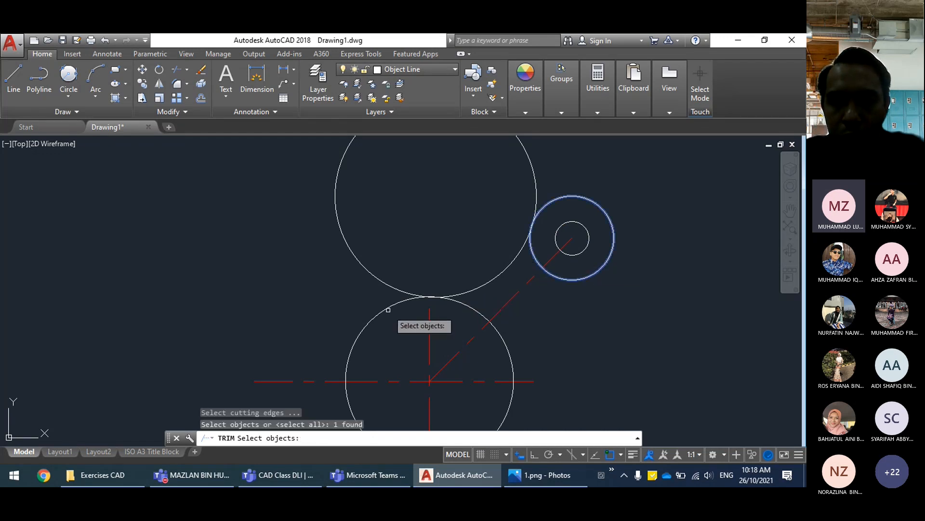
click(475, 309)
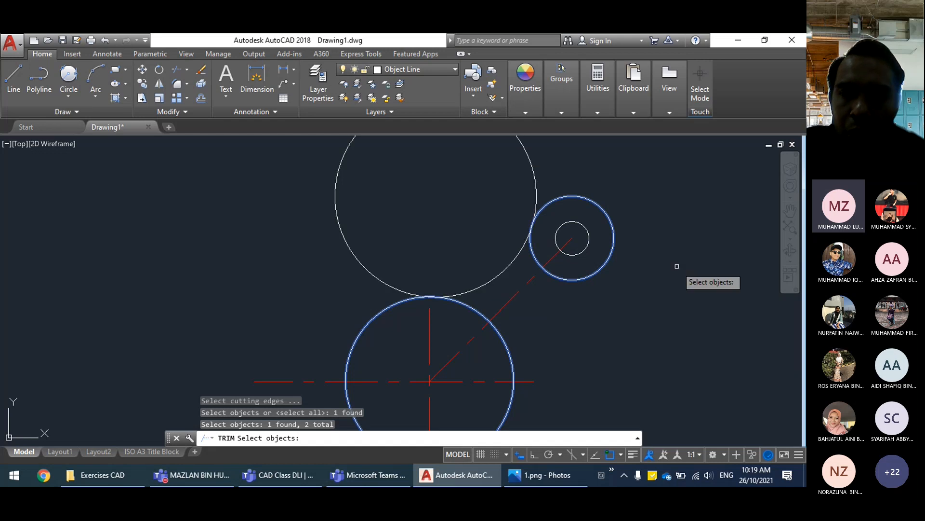
key(Return)
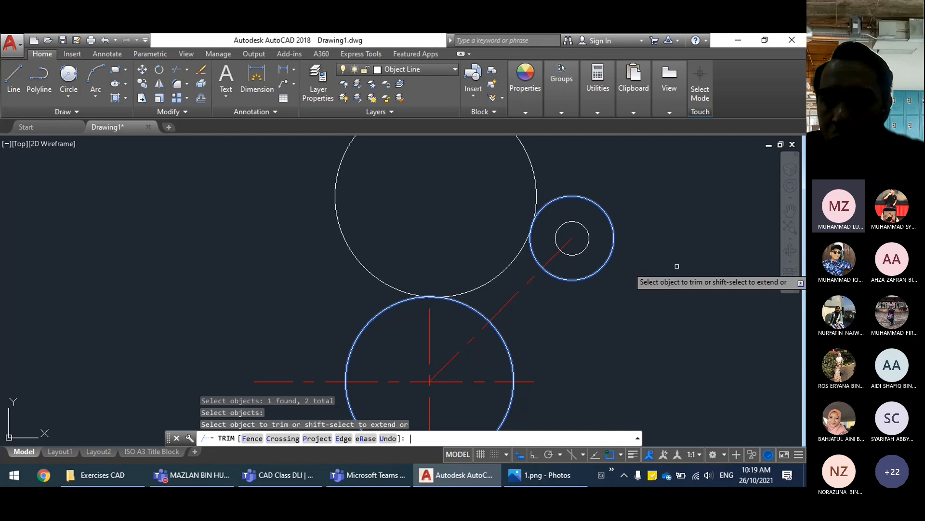
middle_drag(677, 266, 677, 291)
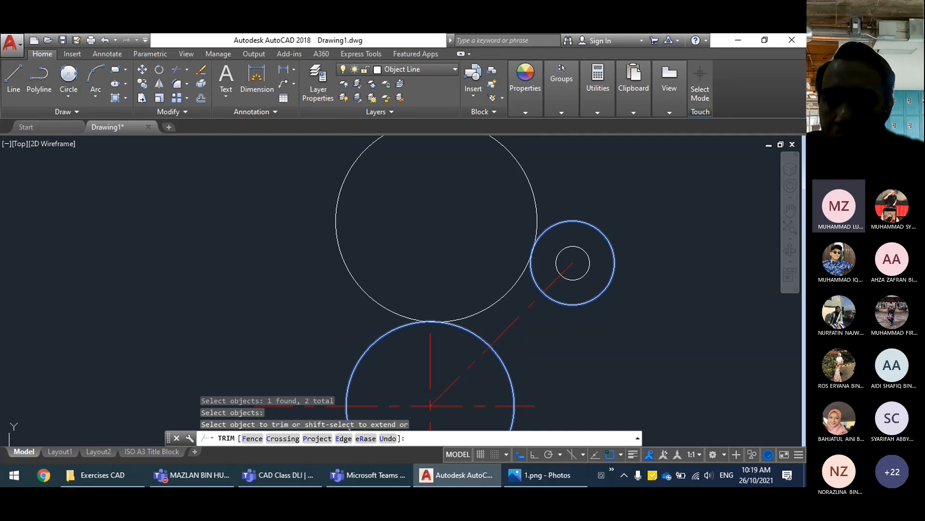
click(521, 167)
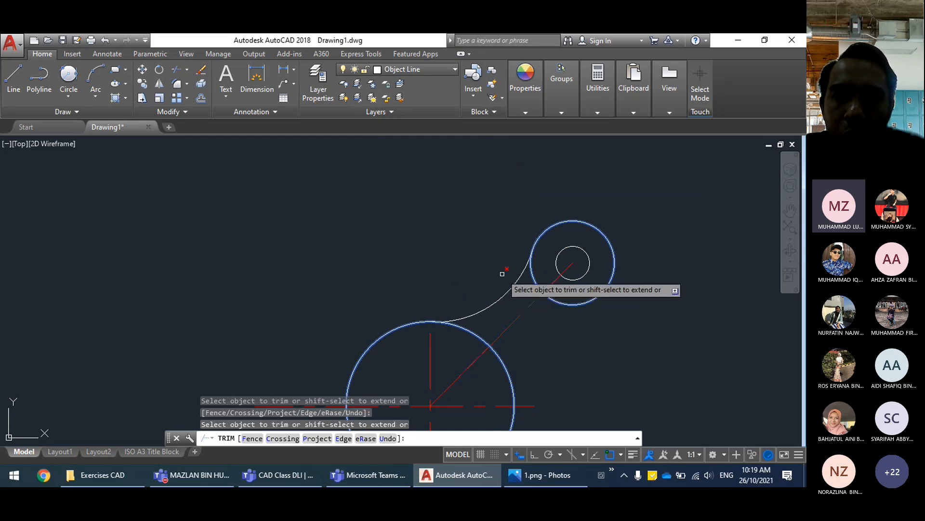
middle_drag(510, 268, 496, 228)
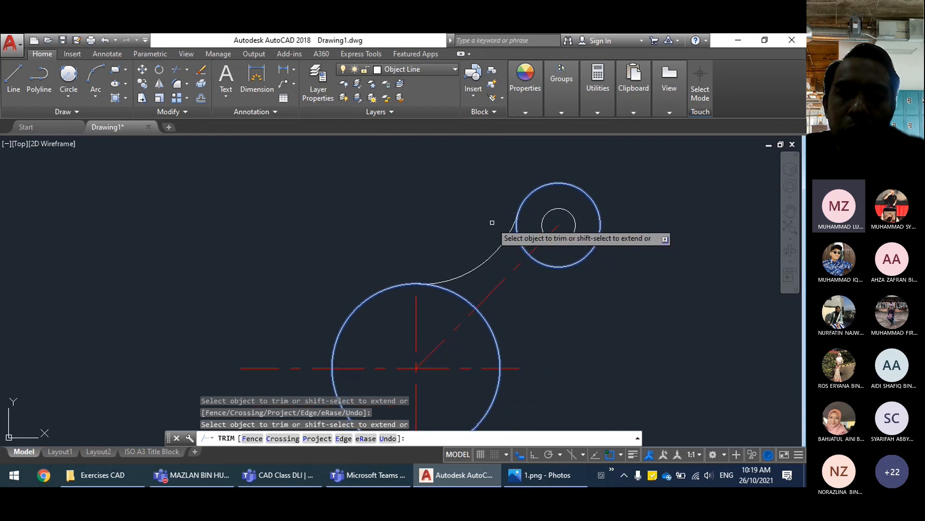
scroll(454, 215, down, 2)
middle_drag(439, 223, 413, 239)
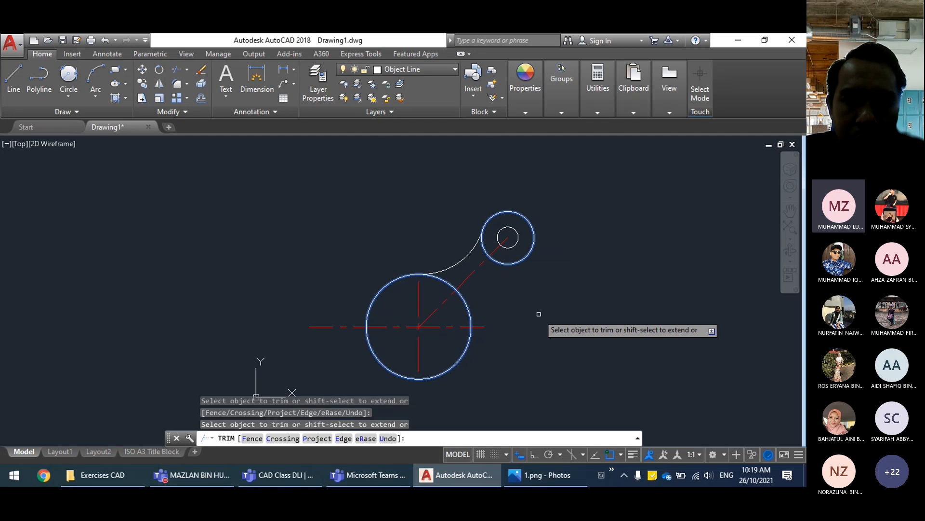
Step: After checking the 1.png reference, draw a Tan, Tan, Radius circle of radius 60 tangent to the Ø50 circle's underside and the R50 circle's right side
key(Escape)
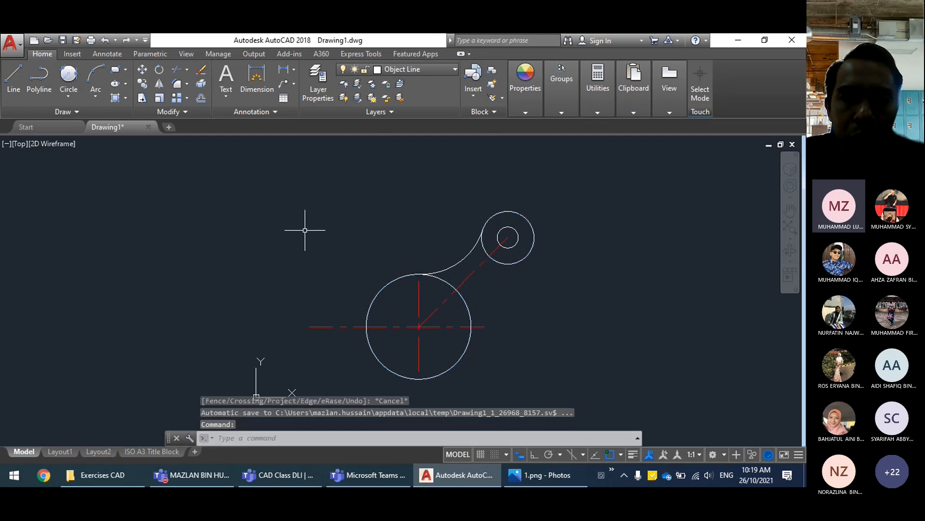
click(543, 477)
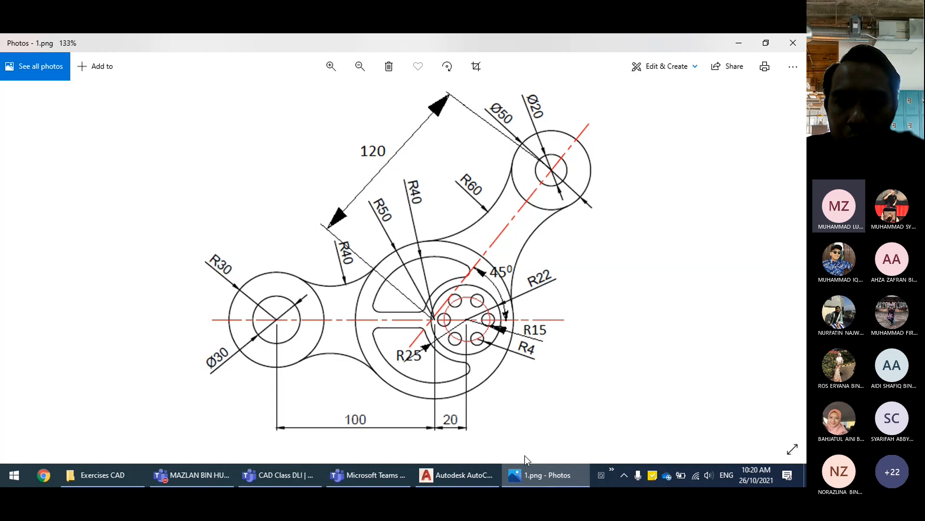
click(467, 471)
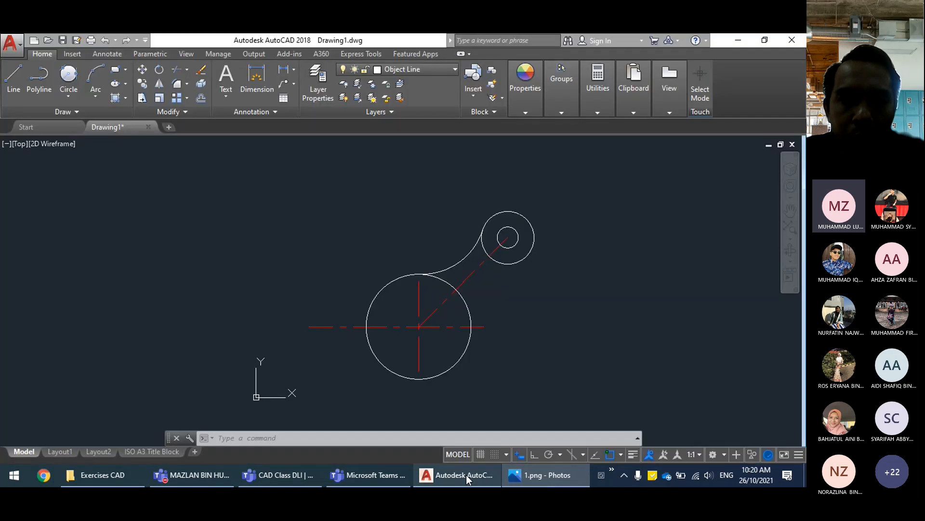
click(75, 97)
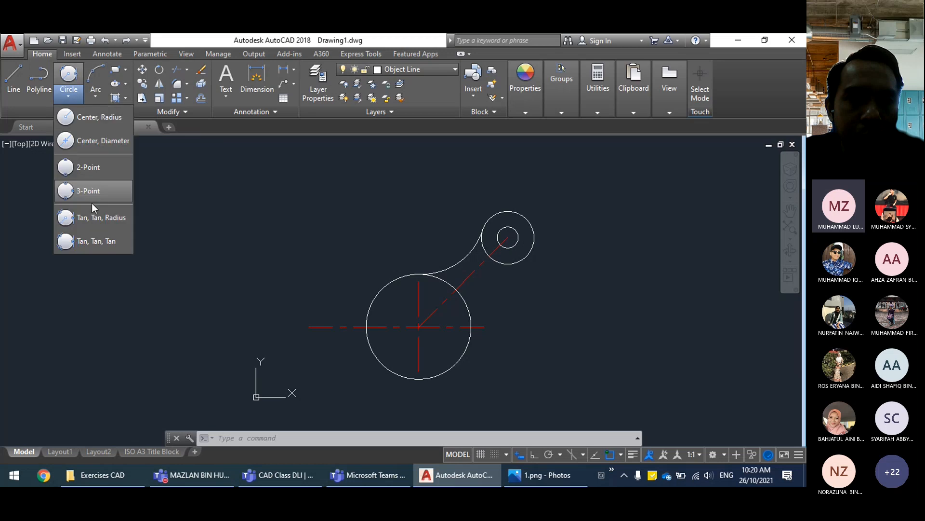
click(96, 220)
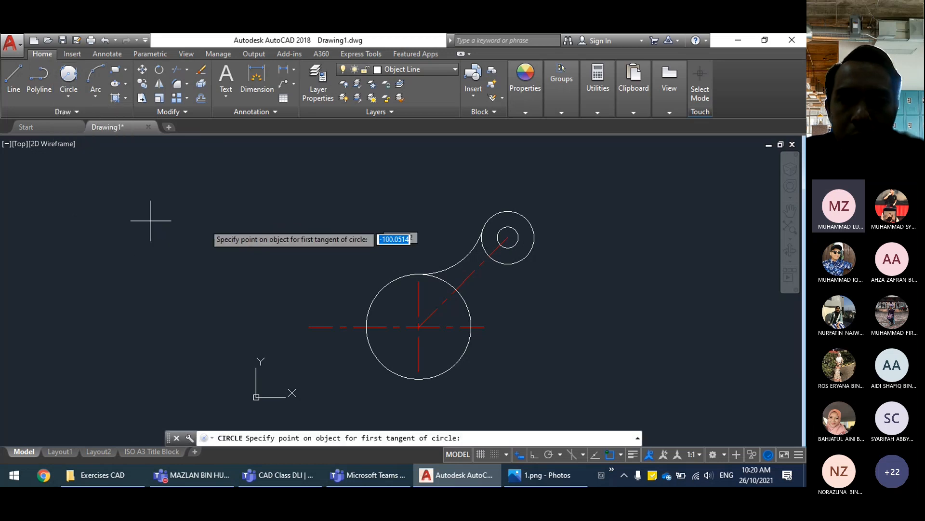
click(513, 265)
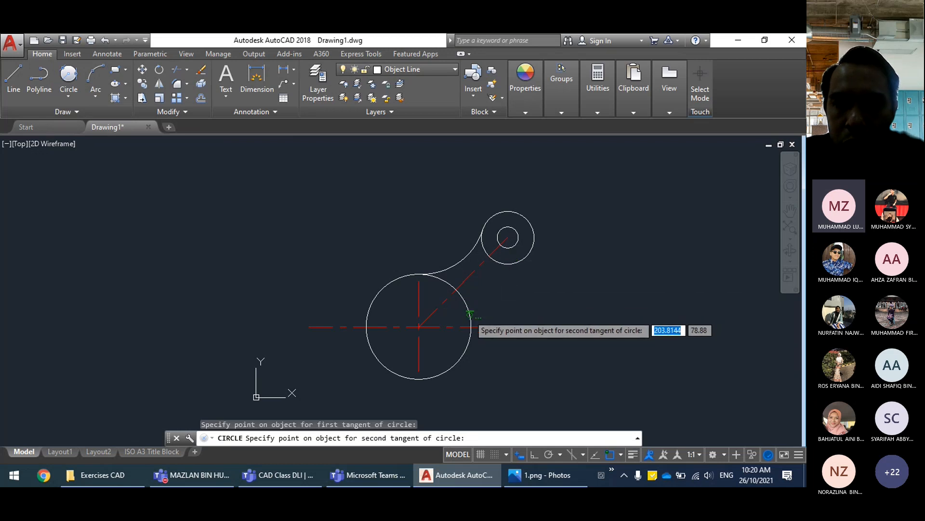
click(464, 307)
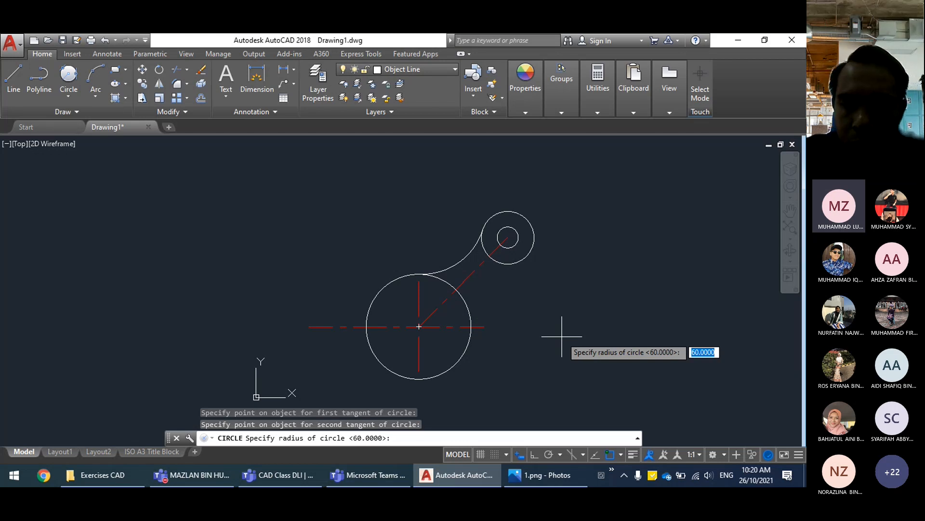
key(Return)
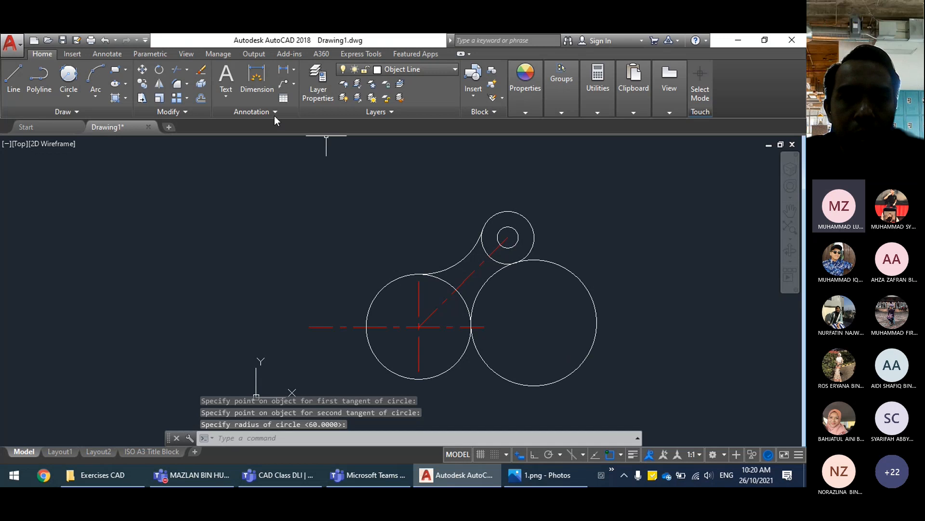
Step: Trim the new R60 circle with the Ø50 and R50 circles as cutting edges, keeping only the lower connecting arc between them
click(193, 78)
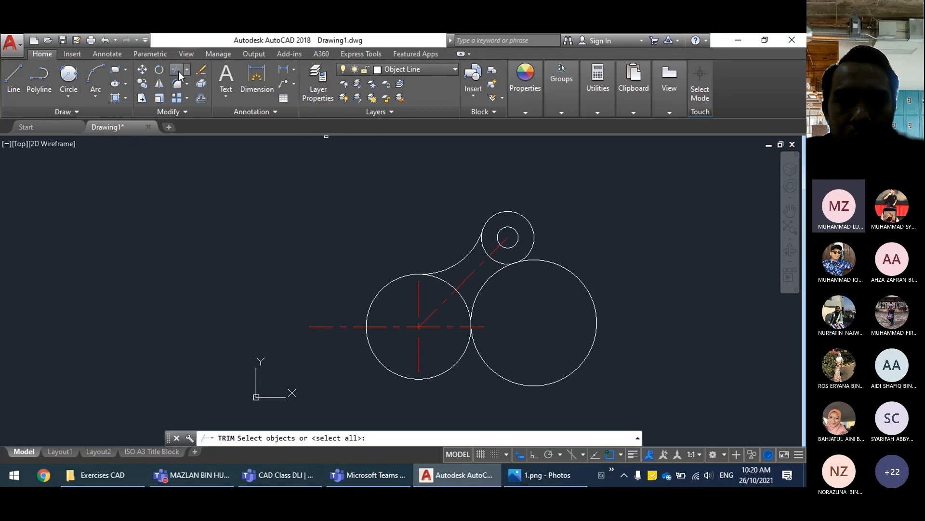
click(526, 256)
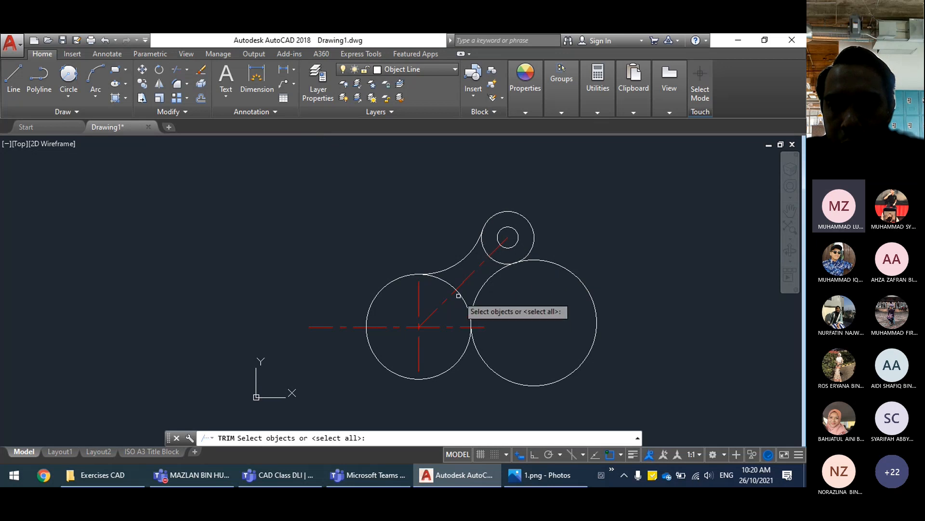
click(498, 259)
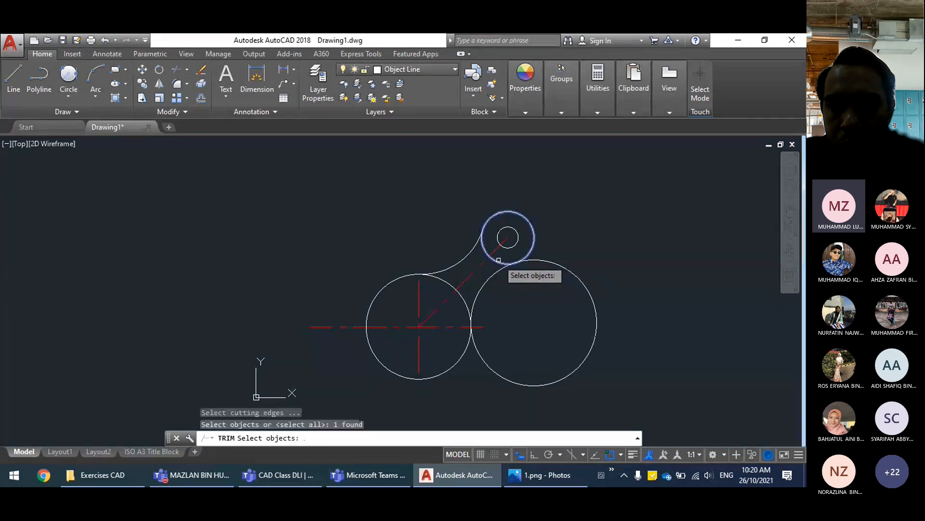
click(461, 300)
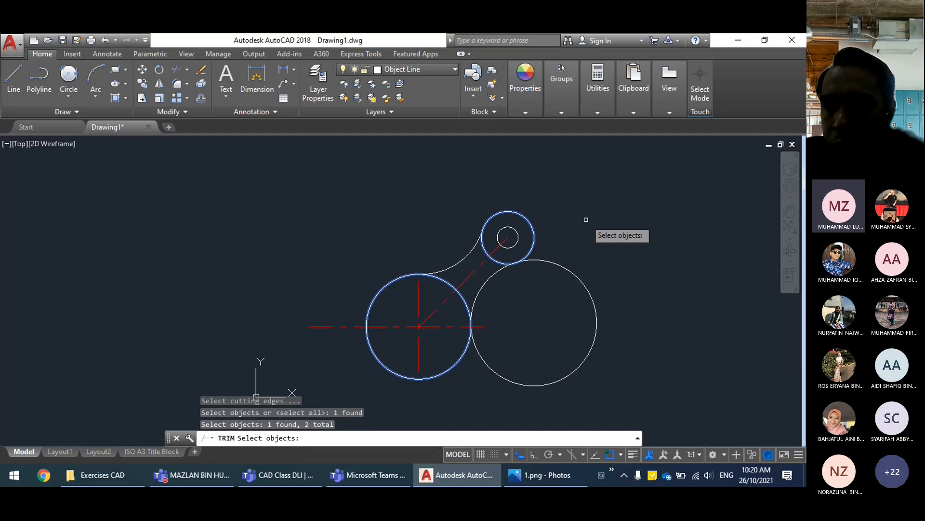
key(Return)
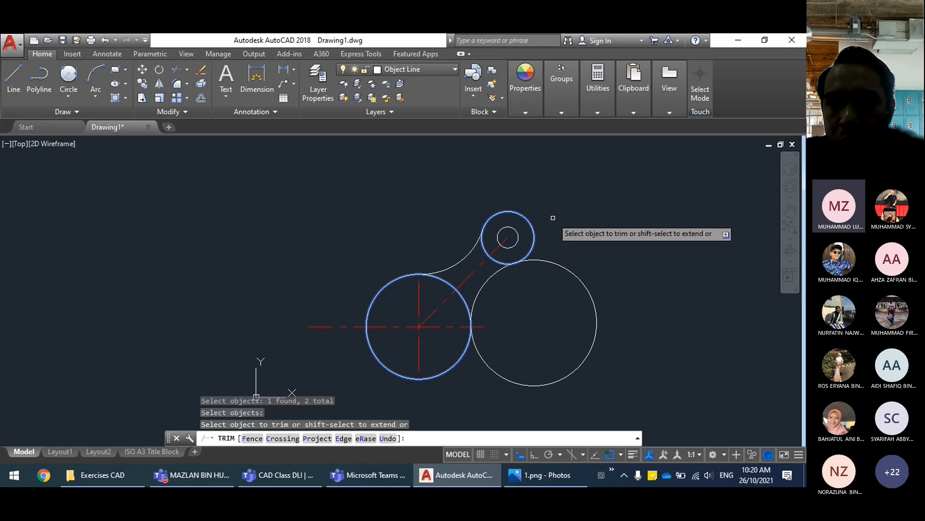
click(584, 287)
mouse_move(547, 322)
middle_down()
mouse_move(607, 311)
mouse_move(568, 289)
middle_up()
key(Escape)
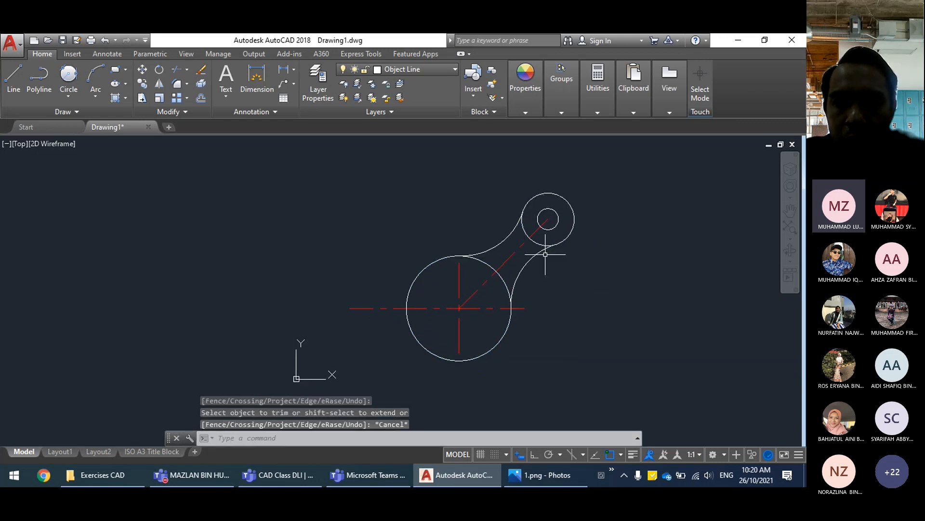
Step: Check the 1.png reference, then delete the horizontal centre line through the R50 circle
click(546, 474)
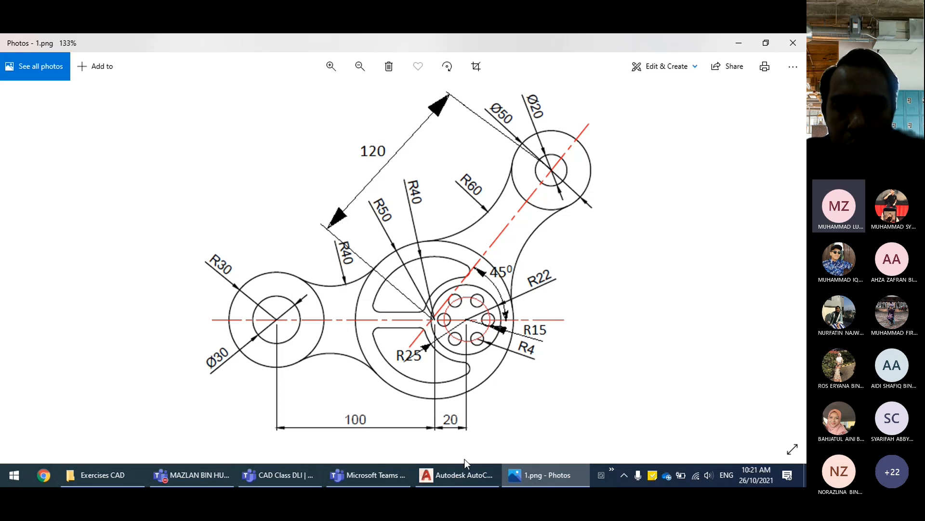
click(457, 475)
scroll(401, 311, up, 4)
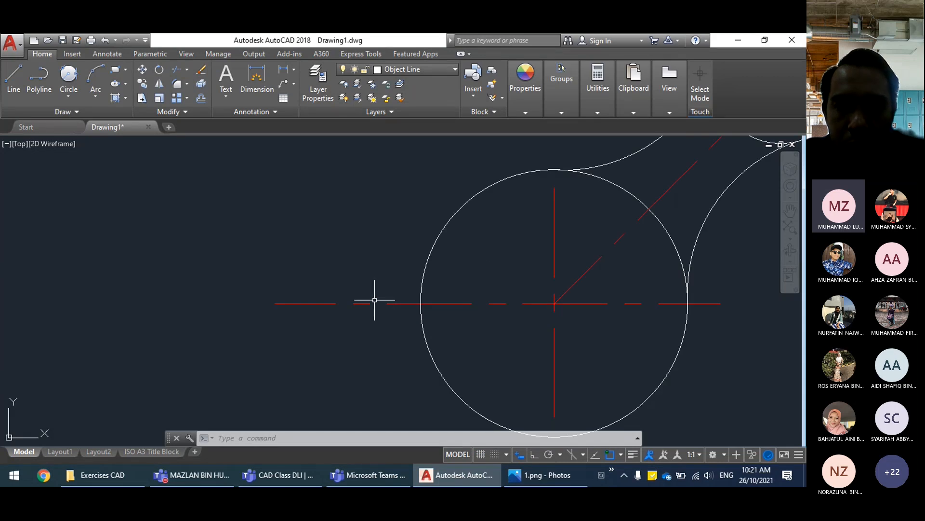
click(310, 303)
key(Delete)
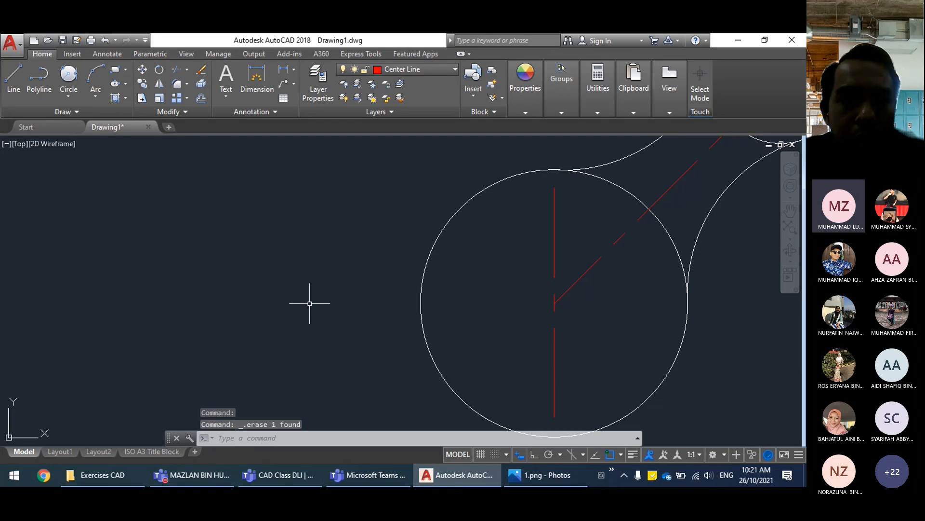
Step: On the Center Line layer, draw a 100-unit horizontal line leftwards from the R50 circle's centre with Ortho on
click(527, 80)
click(404, 69)
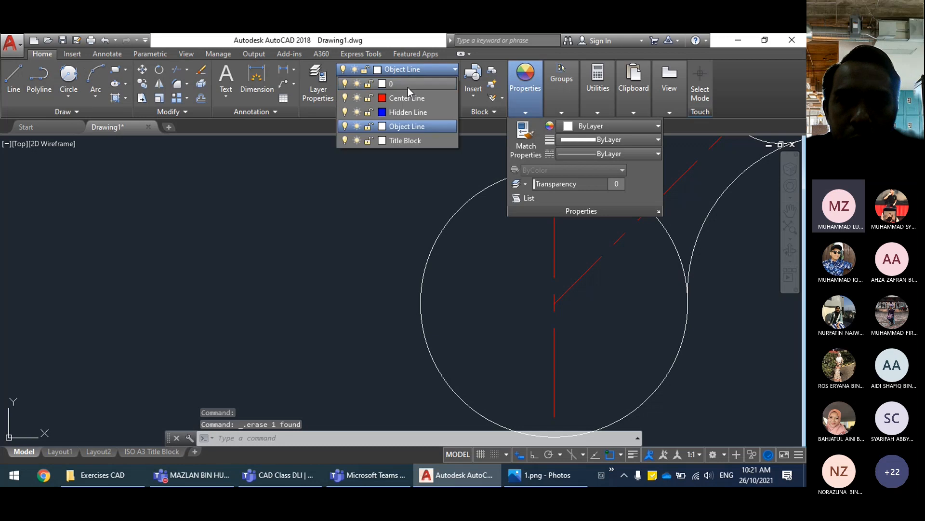
click(409, 99)
click(14, 78)
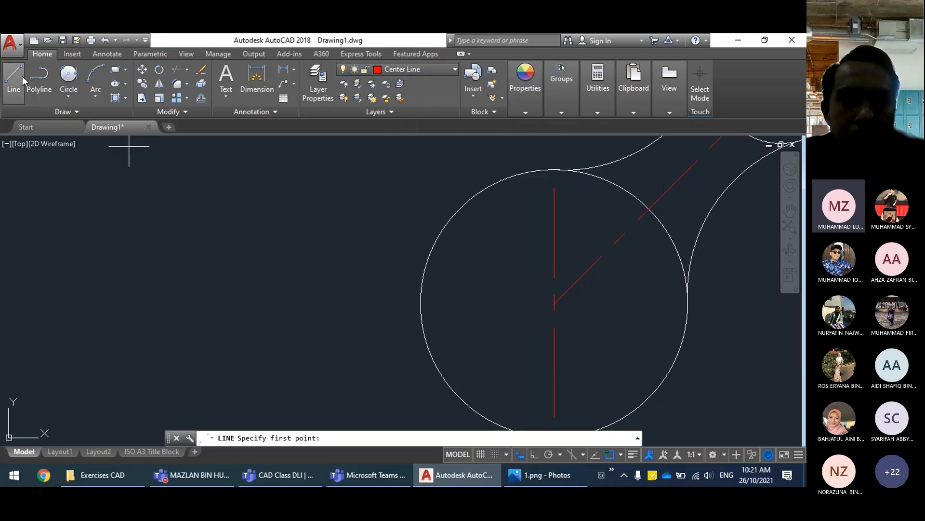
click(554, 303)
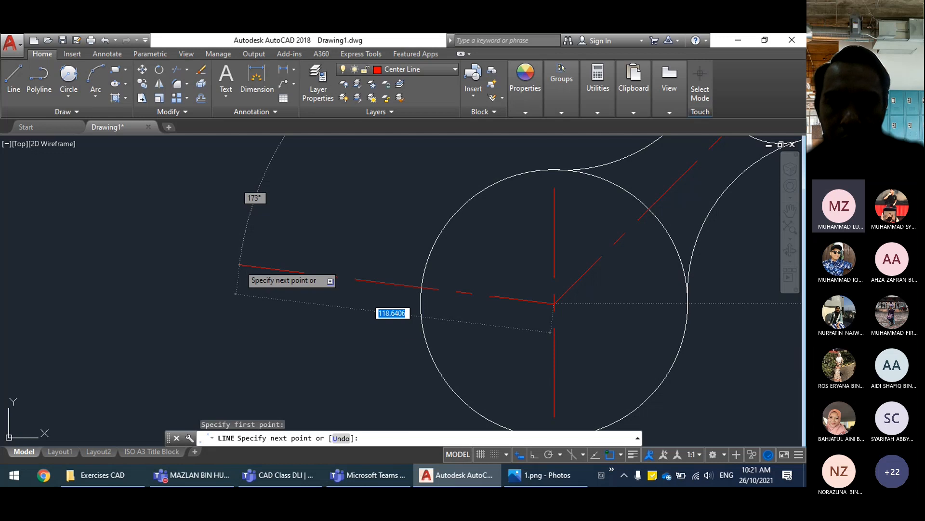
key(F8)
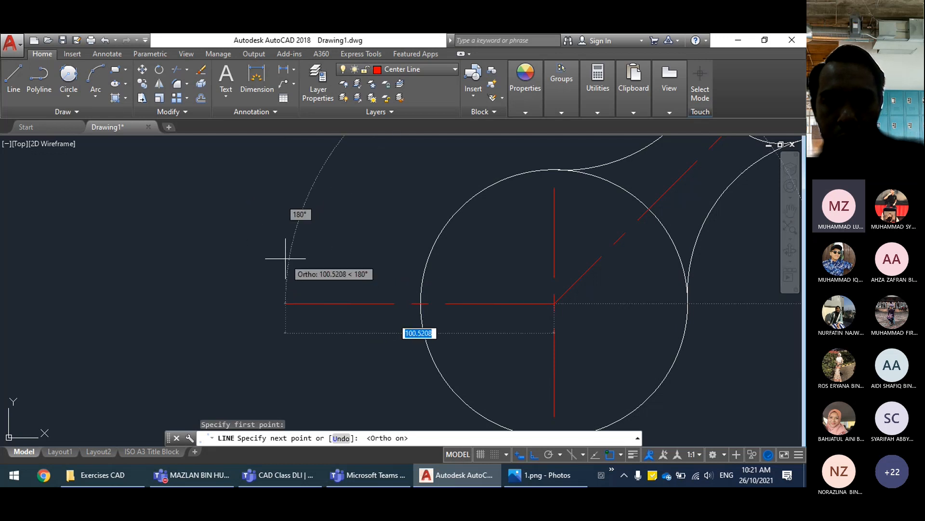
text(100)
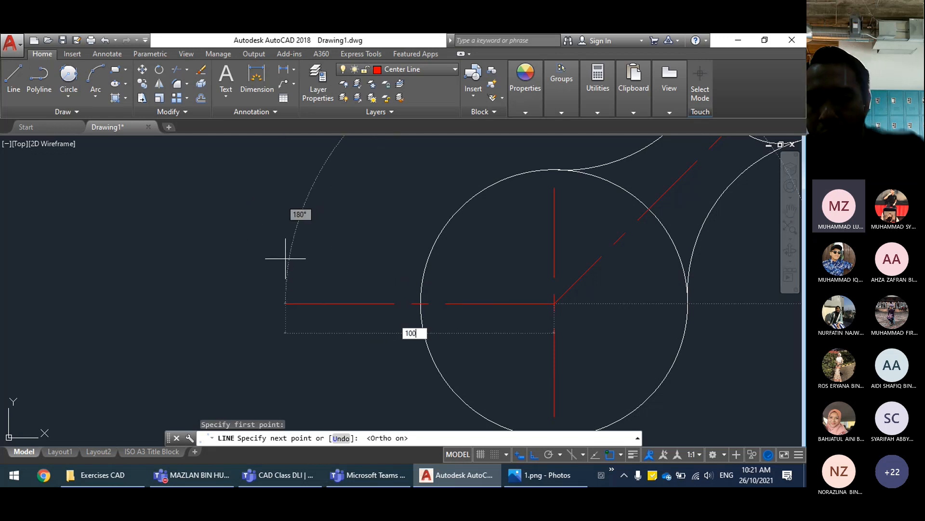
key(Return)
key(Escape)
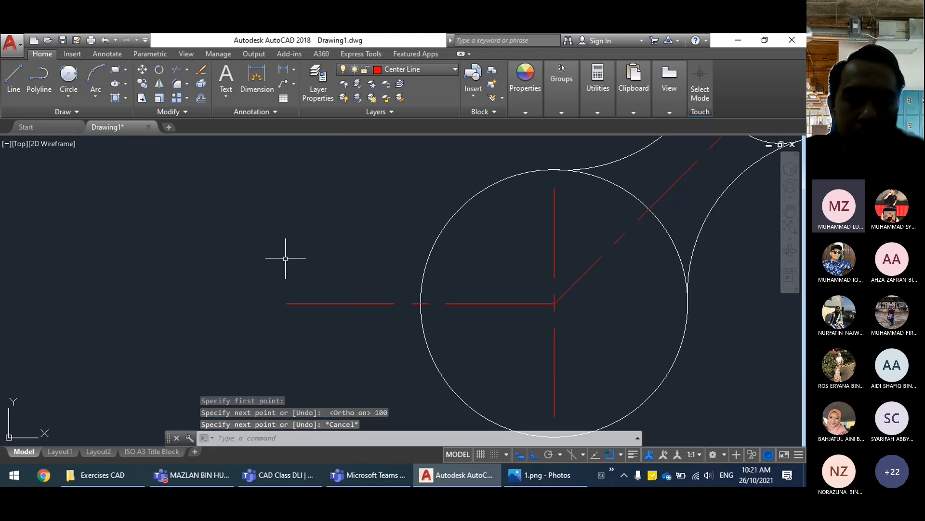
Step: After checking the 1.png reference, draw a circle of radius 30 on the Object Line layer, centred on the horizontal centre line's left end
scroll(303, 303, down, 2)
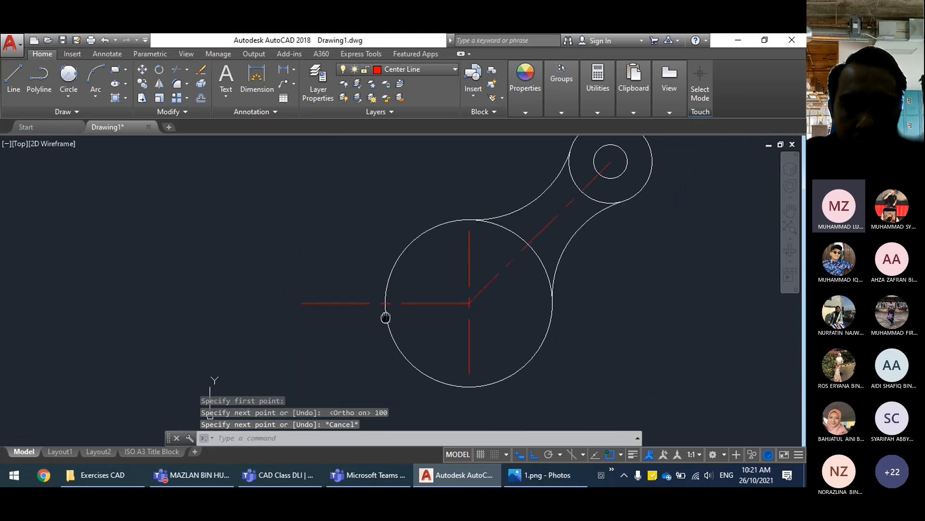
click(546, 475)
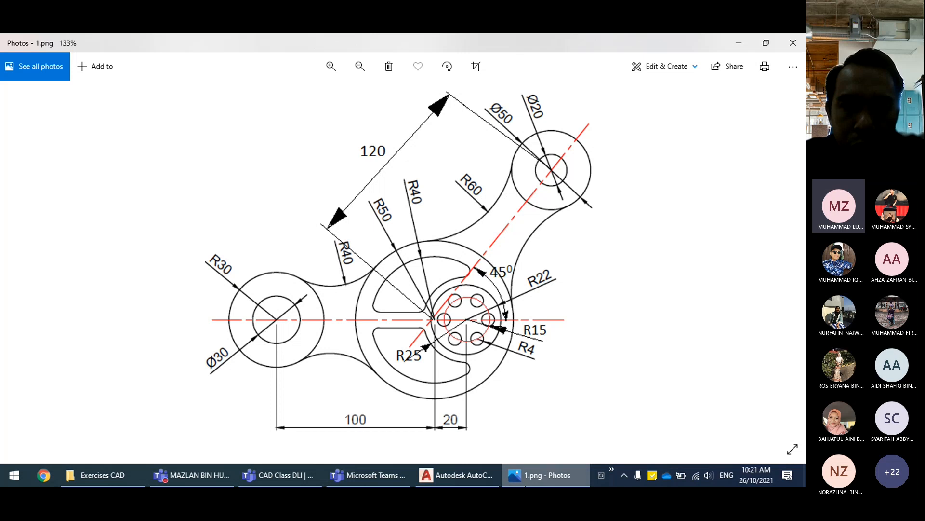
click(546, 475)
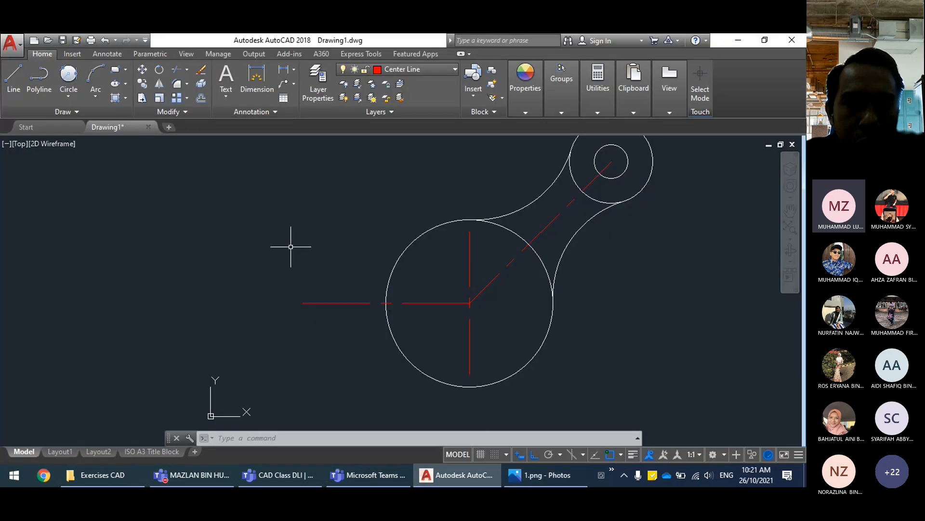
click(76, 98)
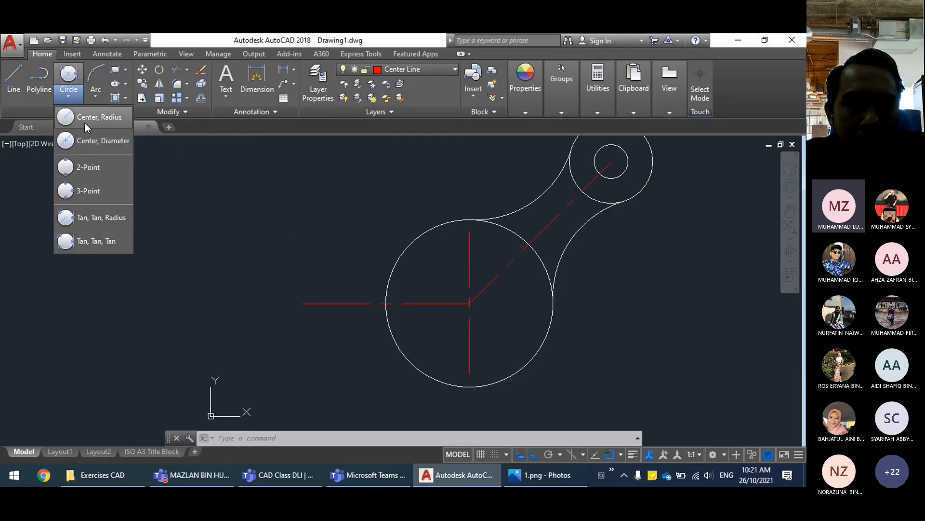
click(410, 70)
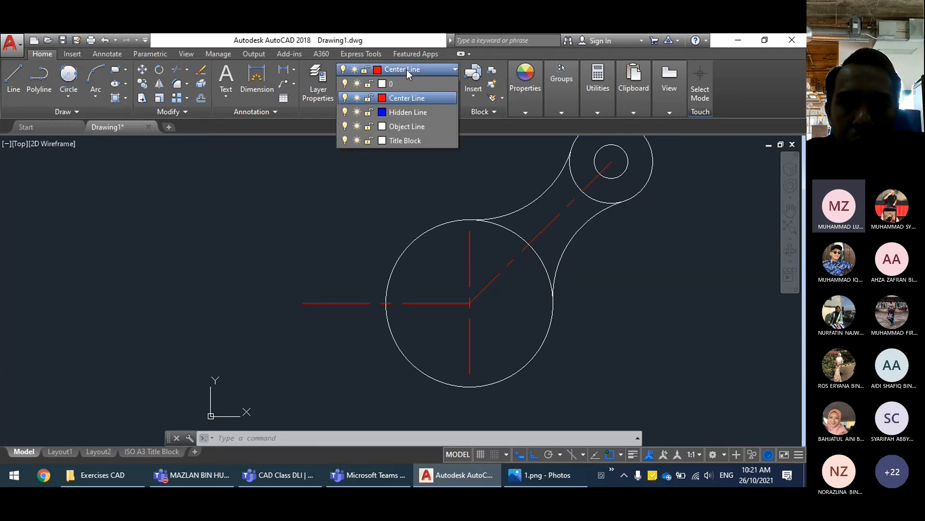
click(418, 127)
click(69, 94)
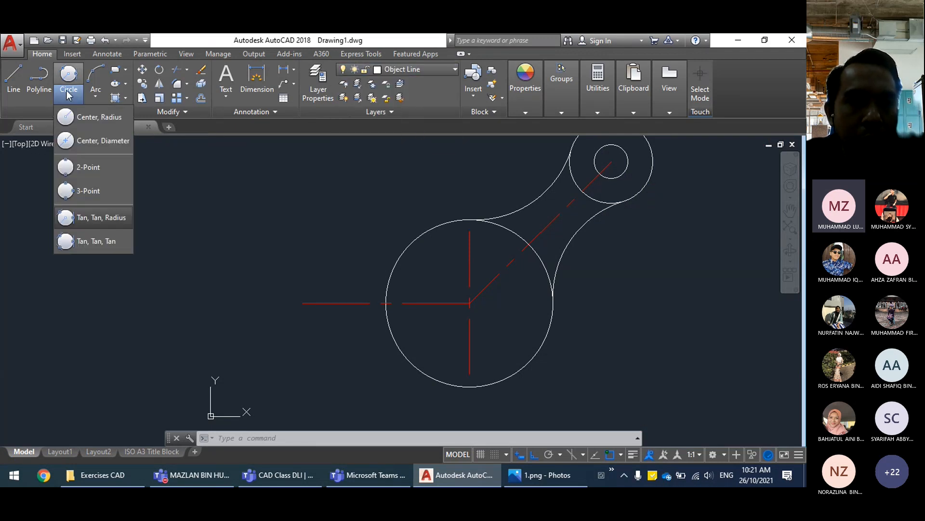
click(97, 120)
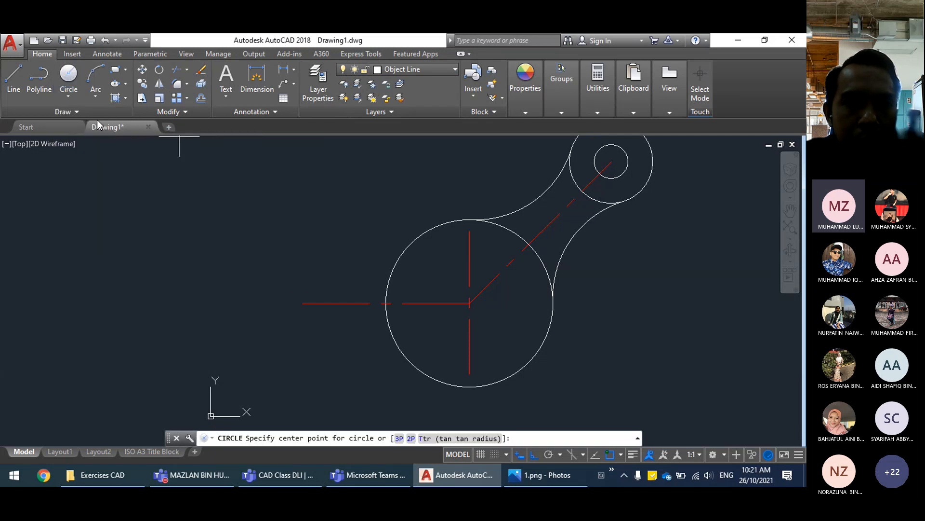
click(302, 303)
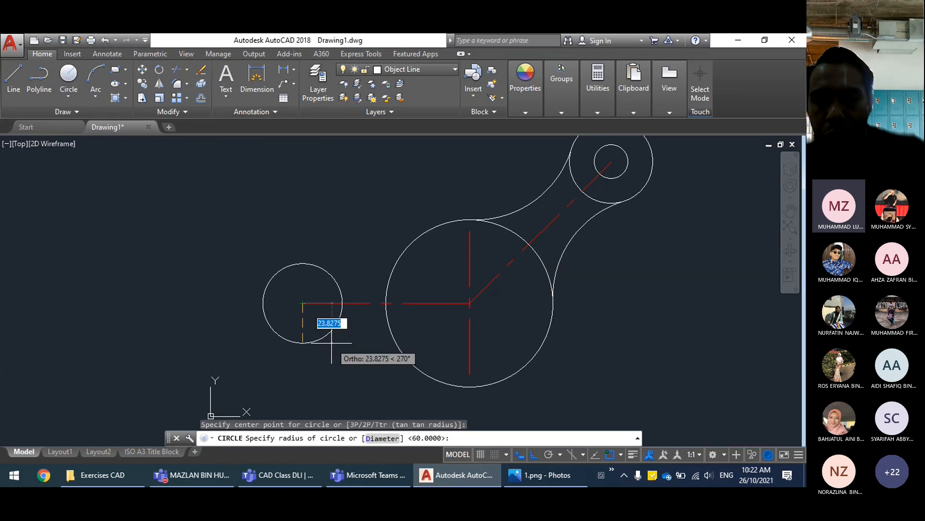
text(30)
key(Return)
key(Escape)
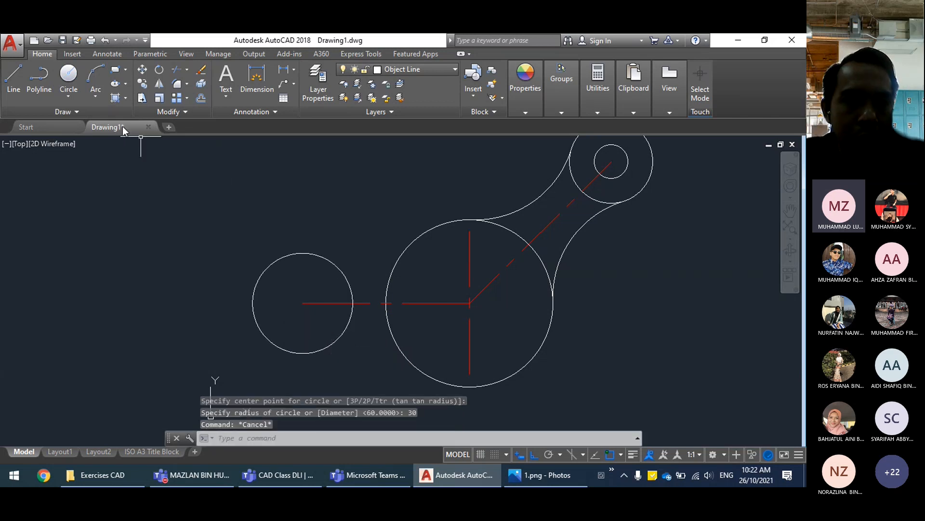
Step: Draw a circle of diameter 30 centred on the left end of the horizontal centre line, inside the R30 circle
click(68, 96)
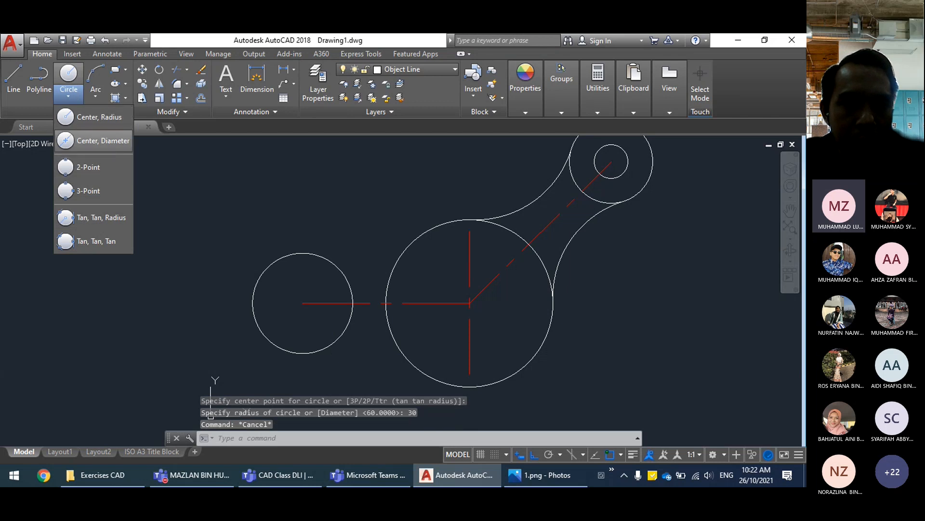
click(97, 130)
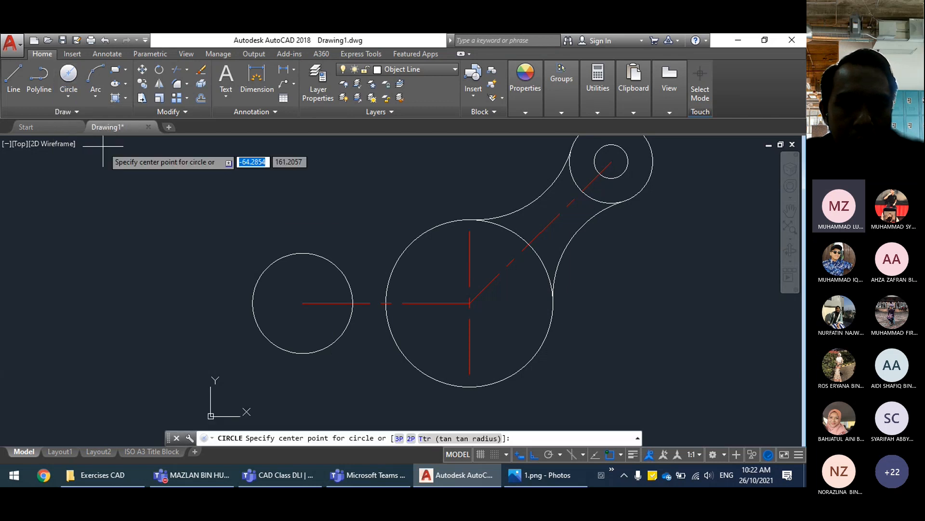
click(302, 303)
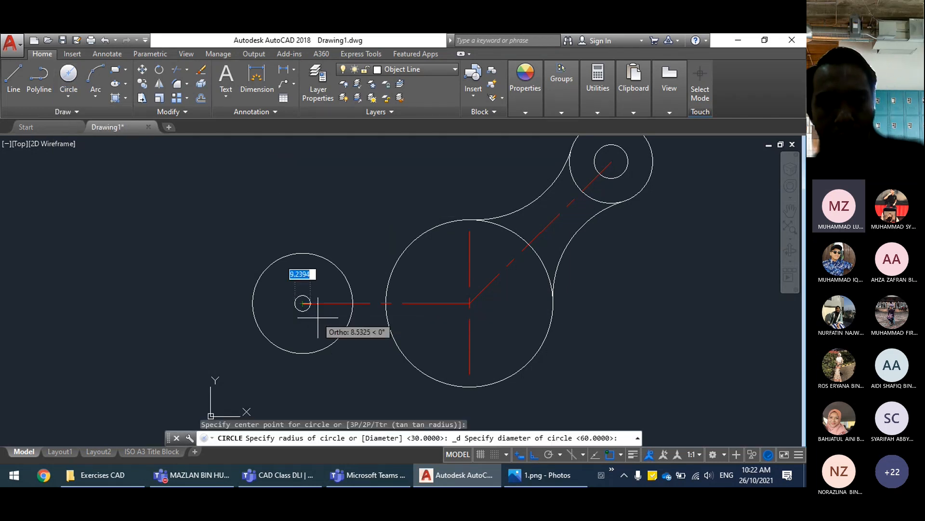
text(30)
key(Return)
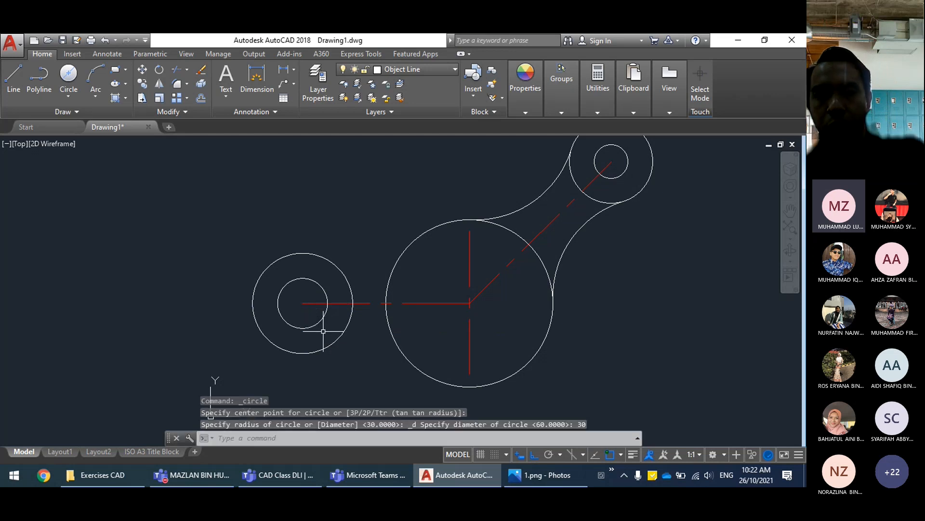
Step: After checking the 1.png reference, draw a Tan, Tan, Radius circle of radius 40 touching the upper sides of the R30 and R50 circles
click(529, 476)
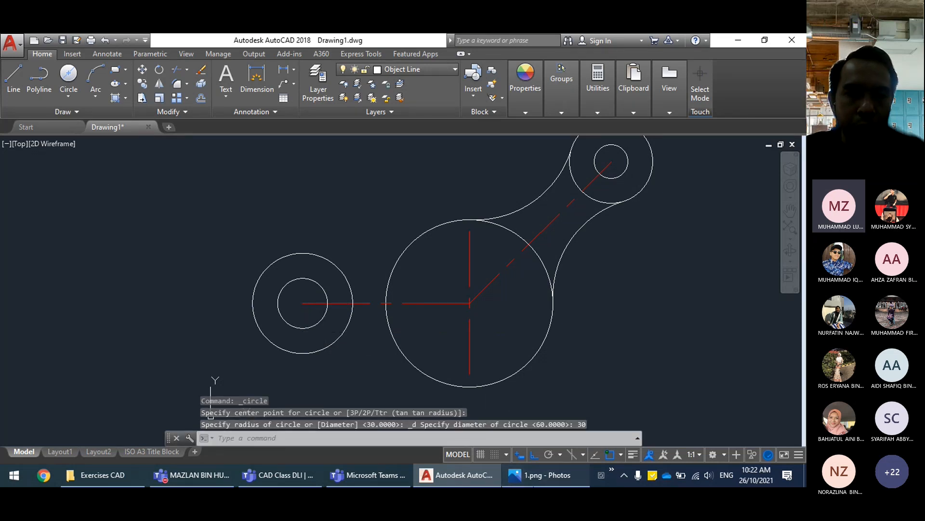
key(alt+Tab)
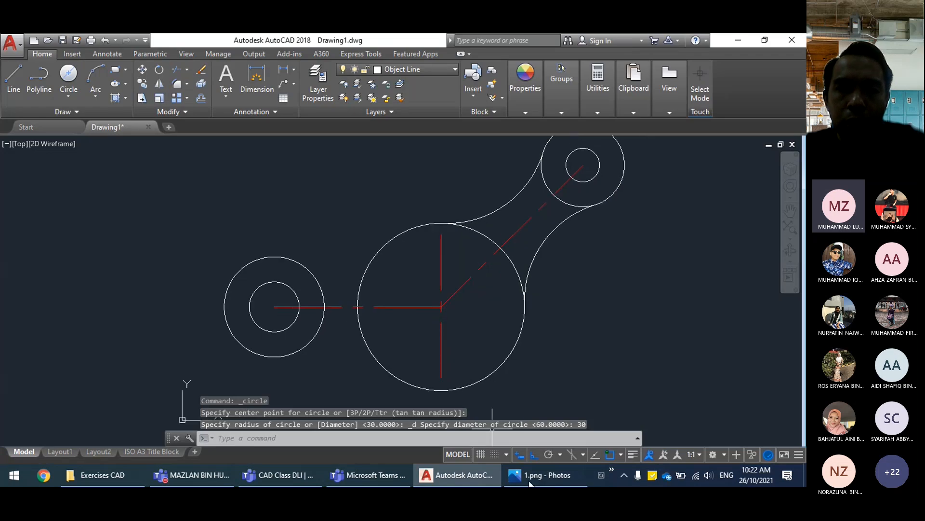
key(alt+Tab)
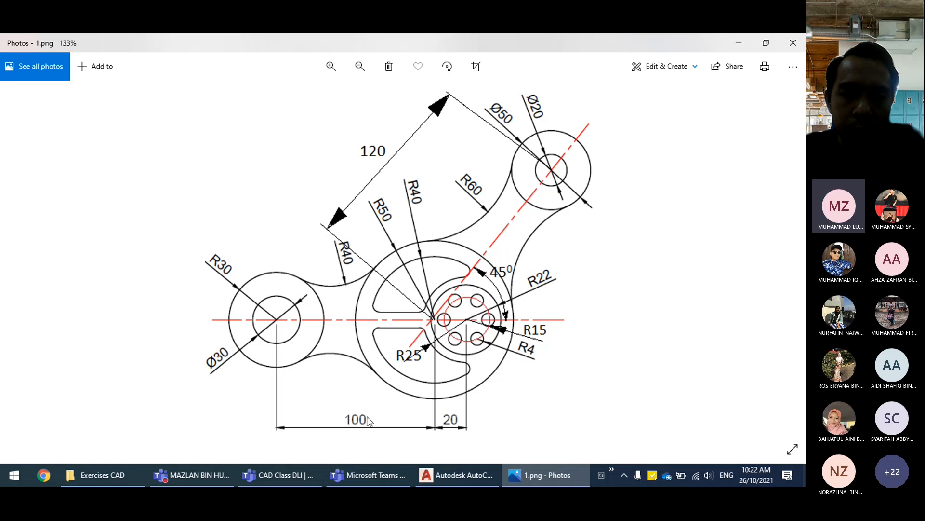
click(461, 477)
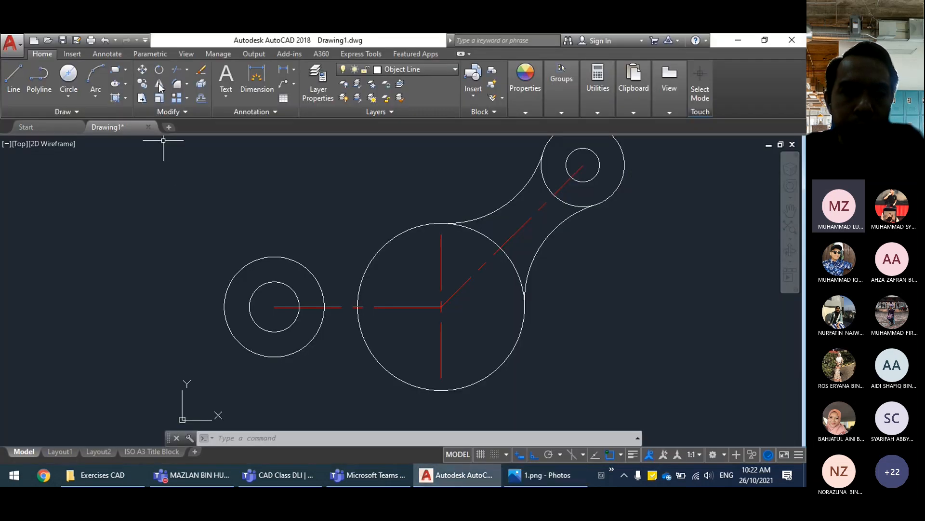
click(75, 96)
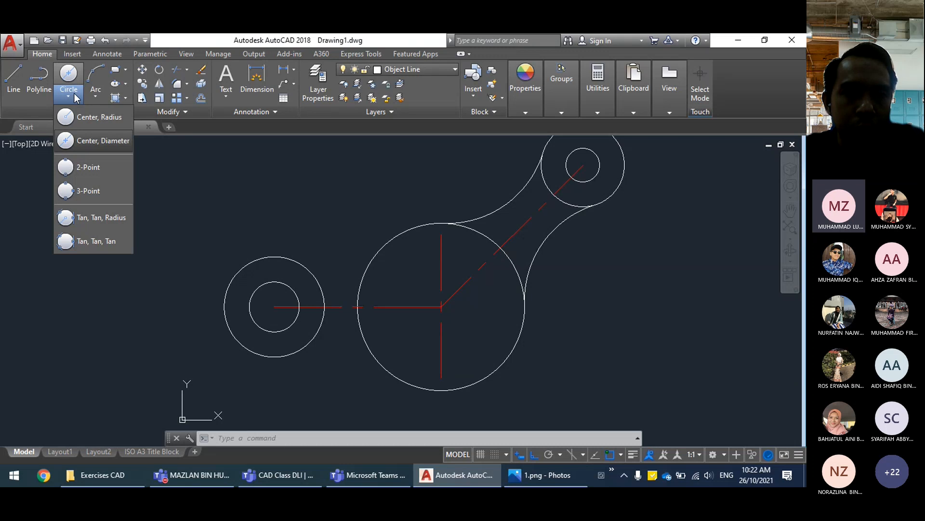
click(103, 223)
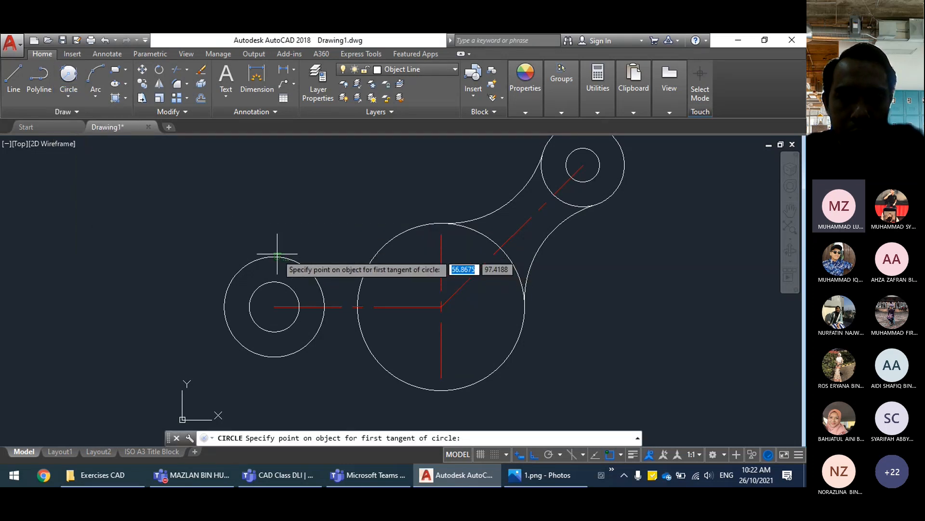
click(302, 255)
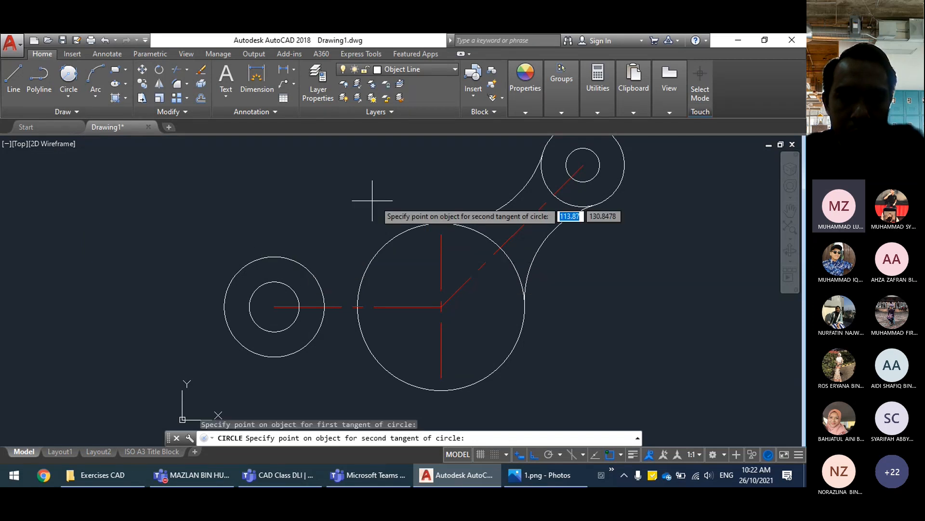
click(375, 255)
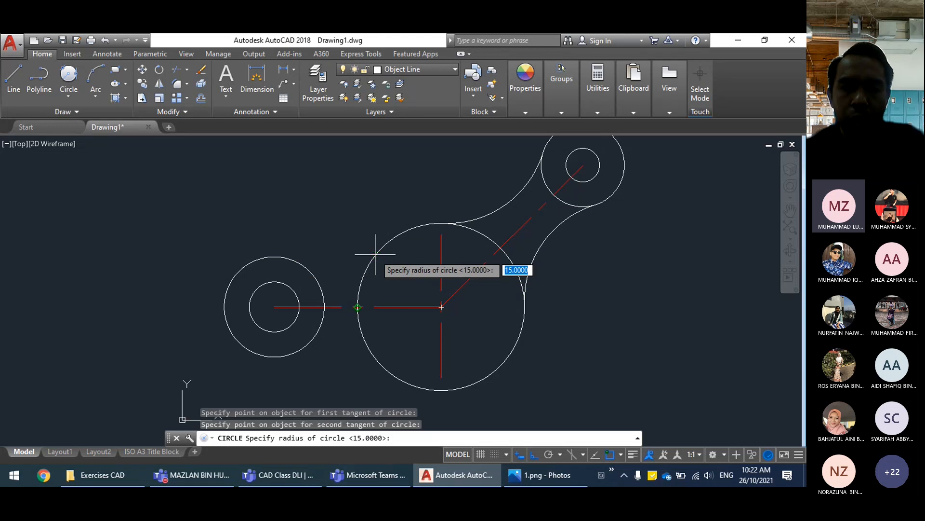
text(40)
key(Return)
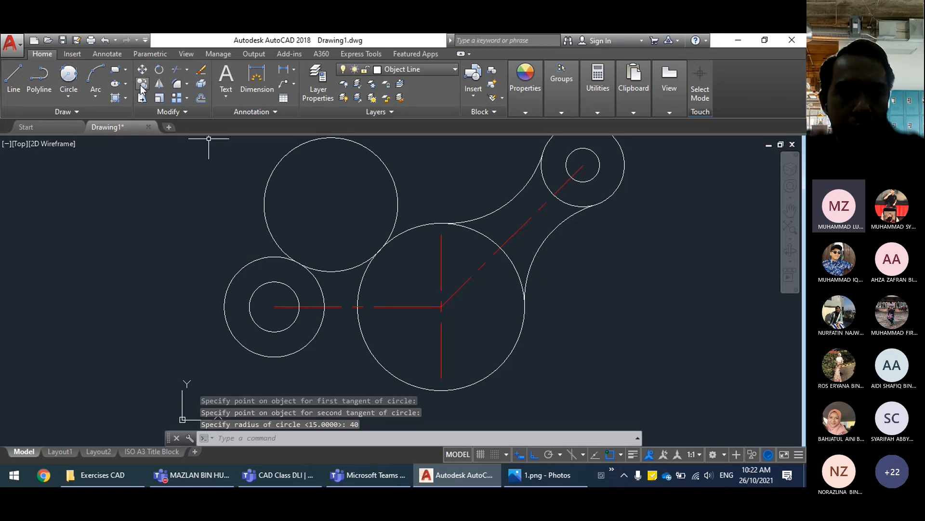
Step: Draw a second tangent circle of radius 40 touching the lower sides of the R30 and R50 circles
click(77, 74)
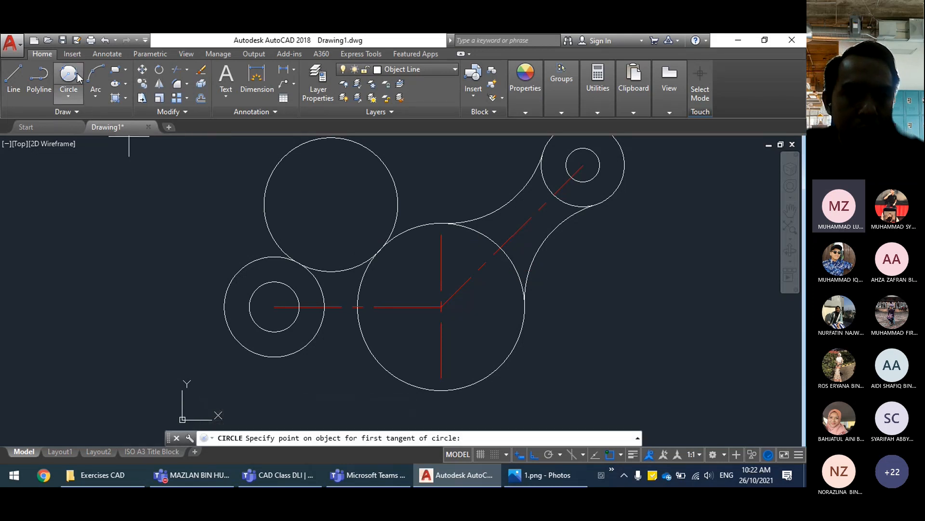
click(304, 347)
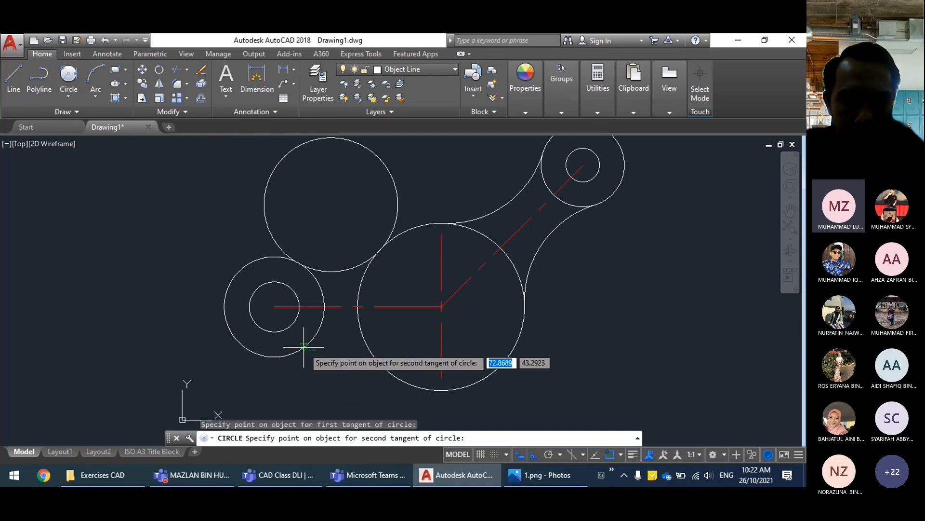
click(369, 362)
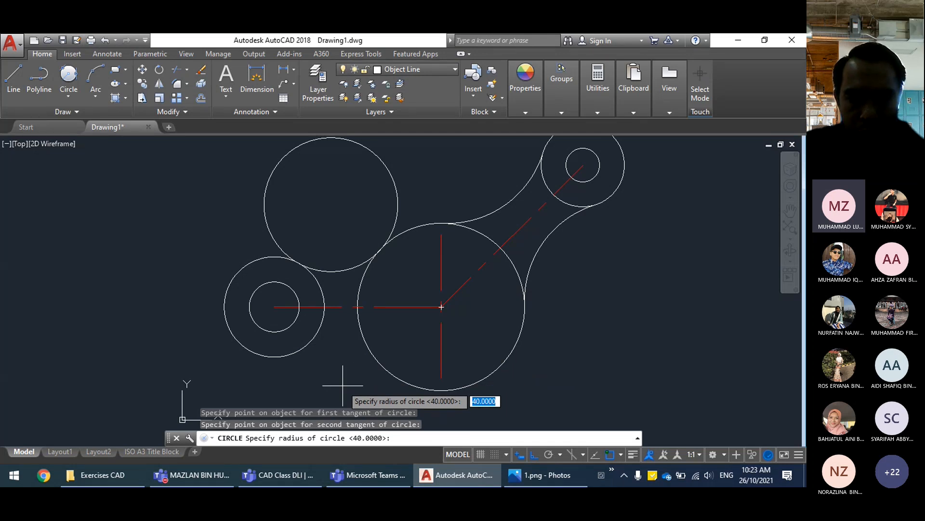
key(Return)
scroll(408, 256, down, 2)
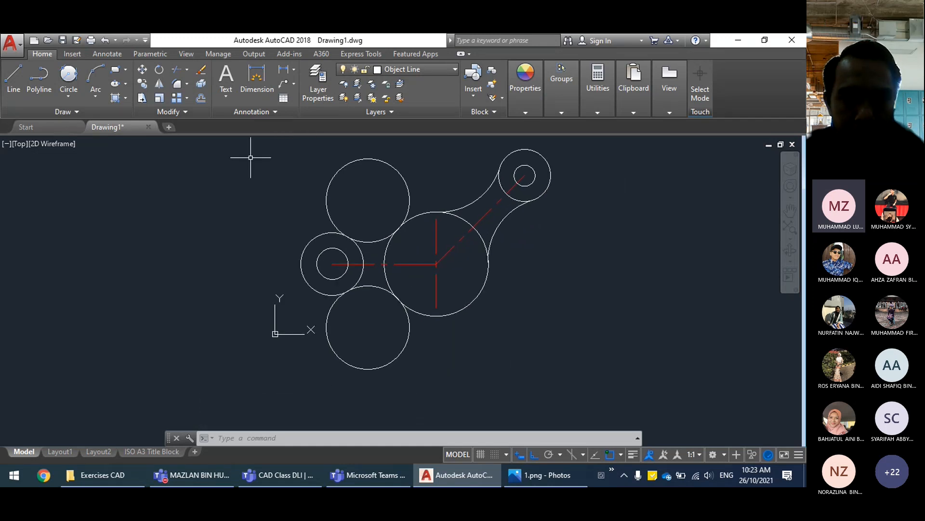
scroll(355, 238, up, 2)
middle_drag(389, 274, 393, 284)
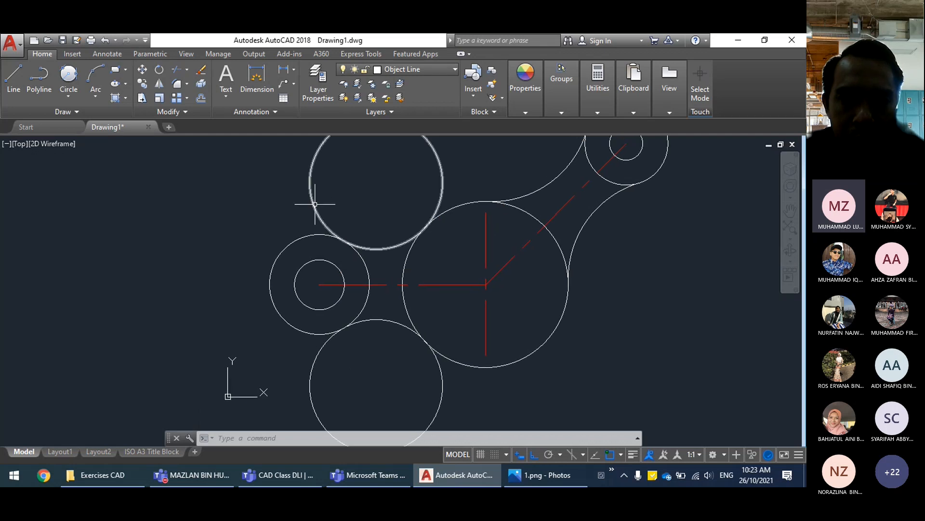
click(317, 233)
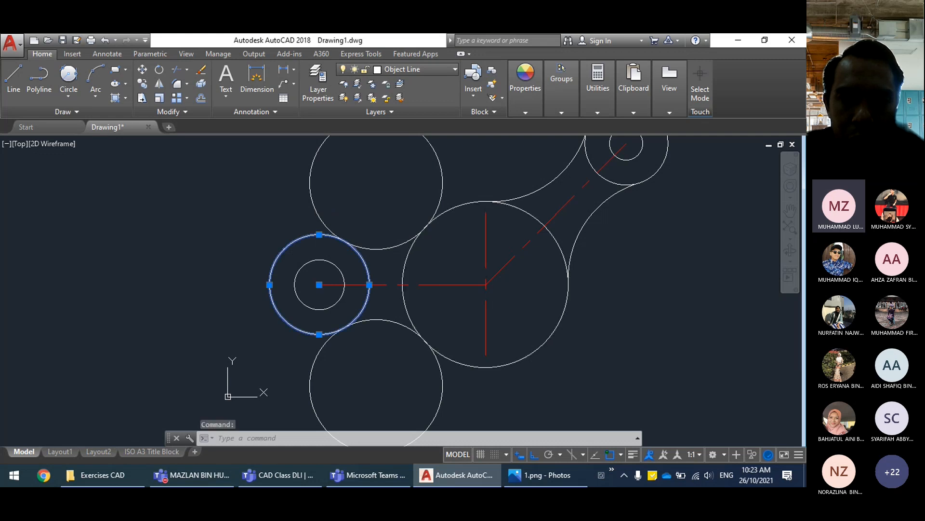
click(409, 240)
key(Escape)
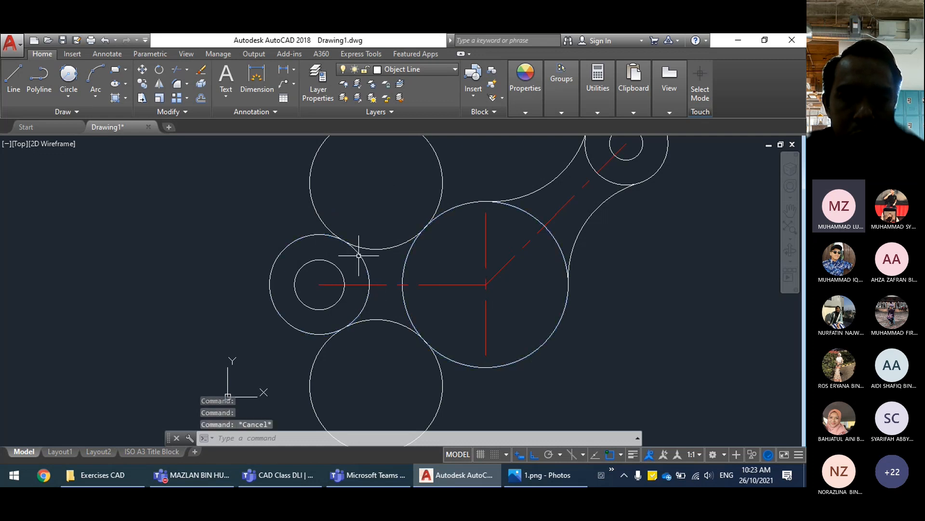
Step: Trim both R40 tangent circles with the R30 and R50 circles as cutting edges, keeping only the connecting arcs between them
click(180, 70)
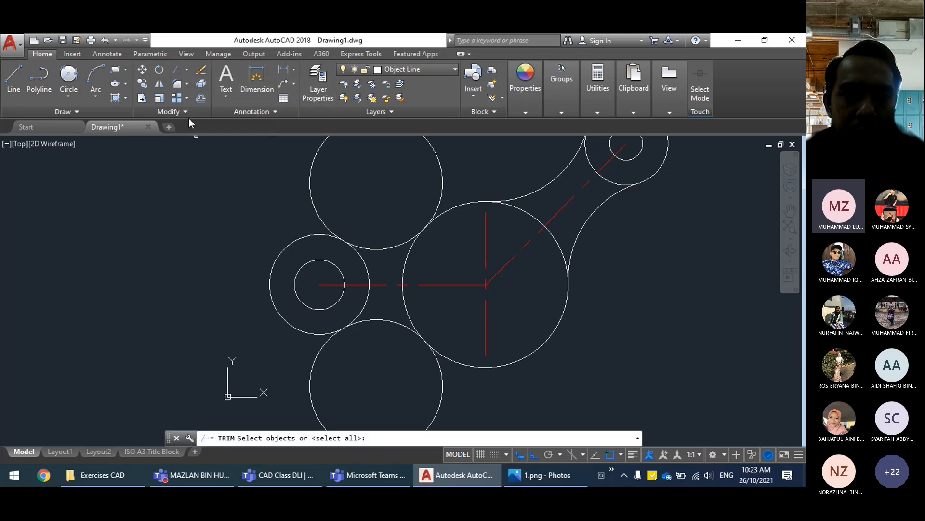
click(366, 270)
click(403, 270)
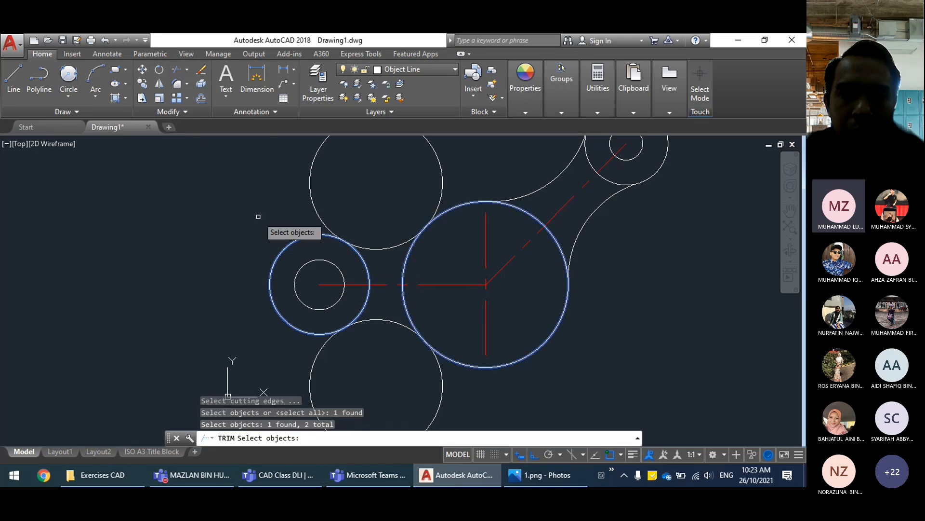
key(Return)
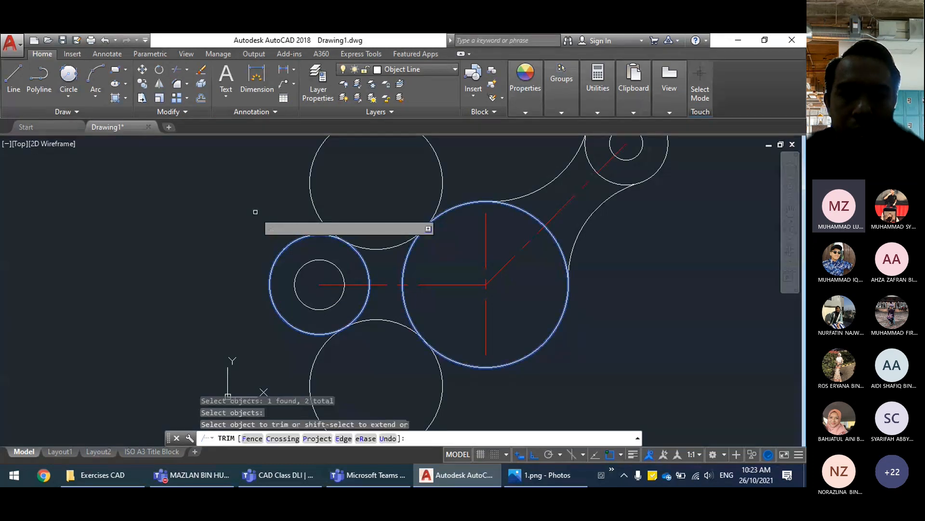
click(311, 170)
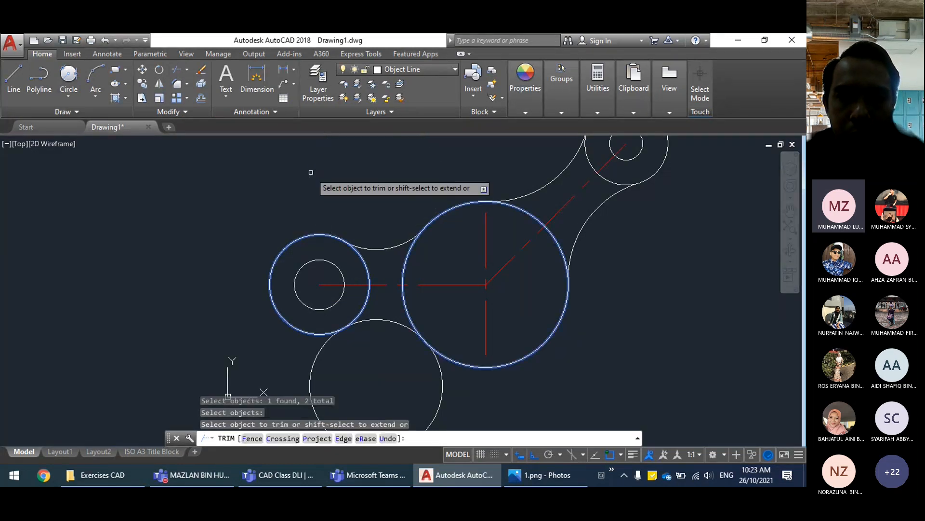
click(311, 371)
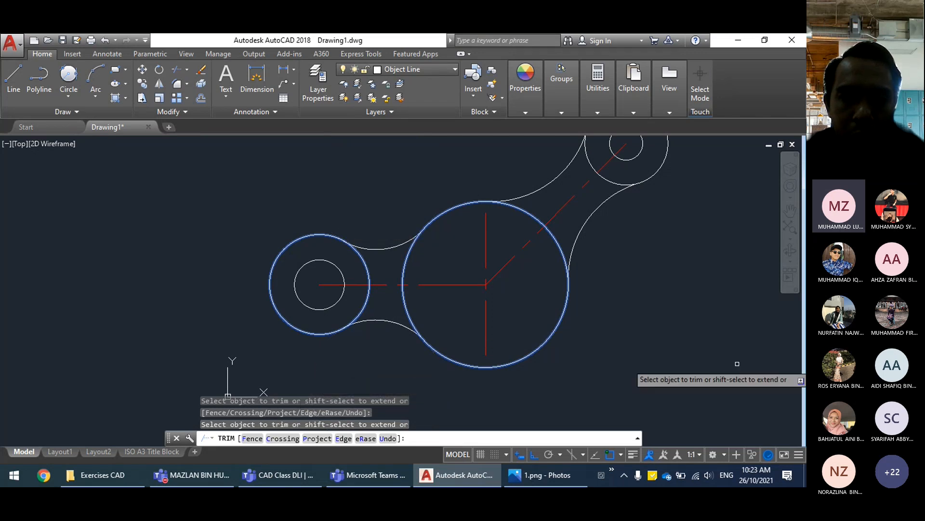
key(Escape)
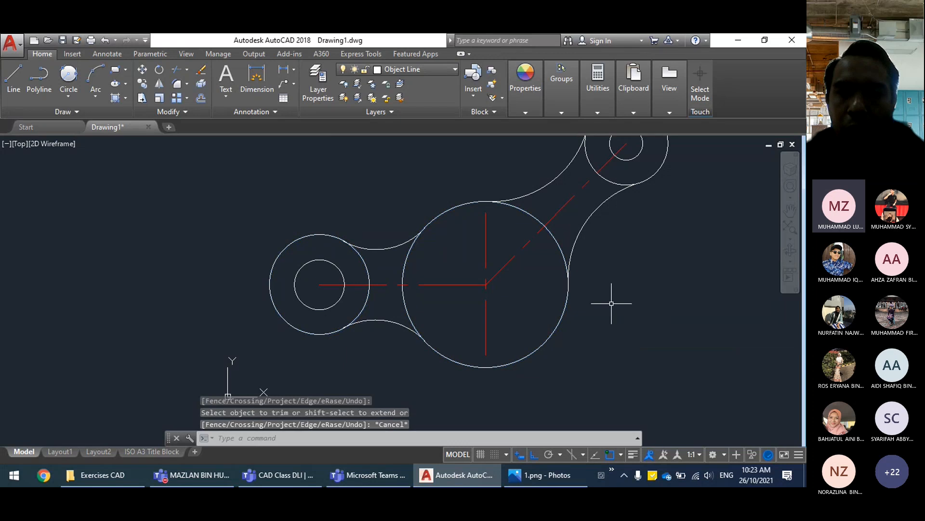
scroll(611, 303, down, 2)
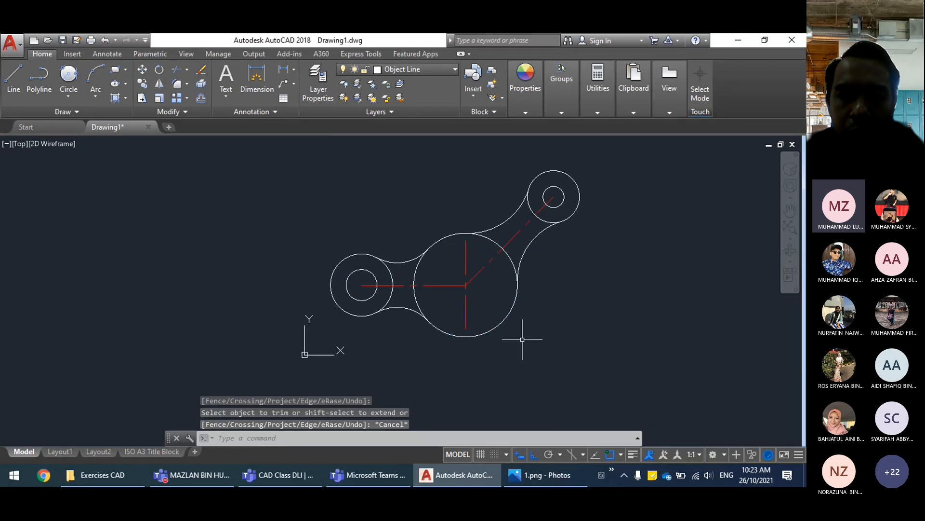
Step: After checking the 1.png reference, draw a circle of radius 40 concentric with the R50 circle
click(543, 478)
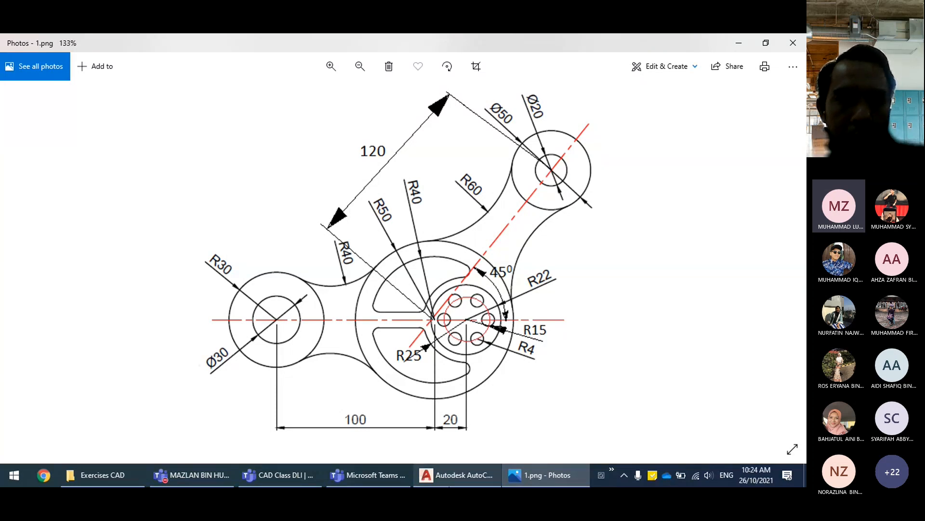
click(457, 475)
click(68, 99)
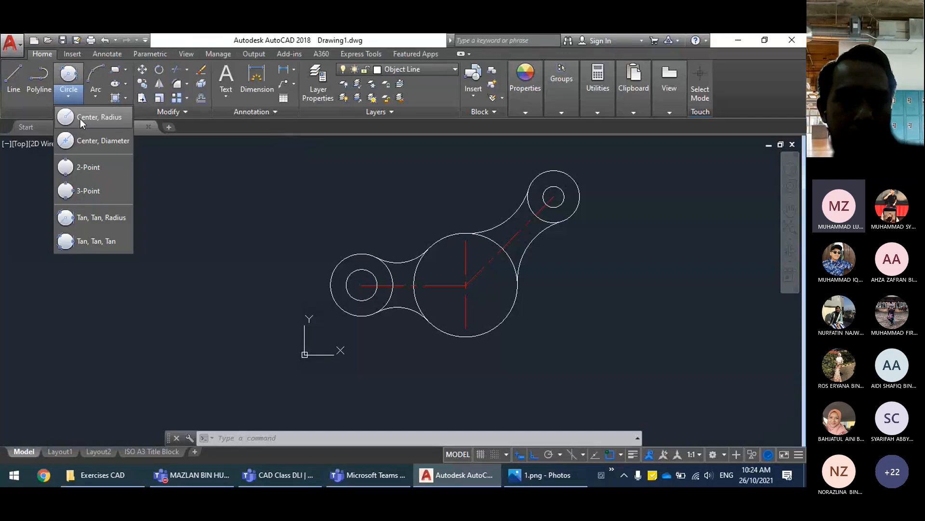
click(87, 123)
scroll(479, 289, up, 2)
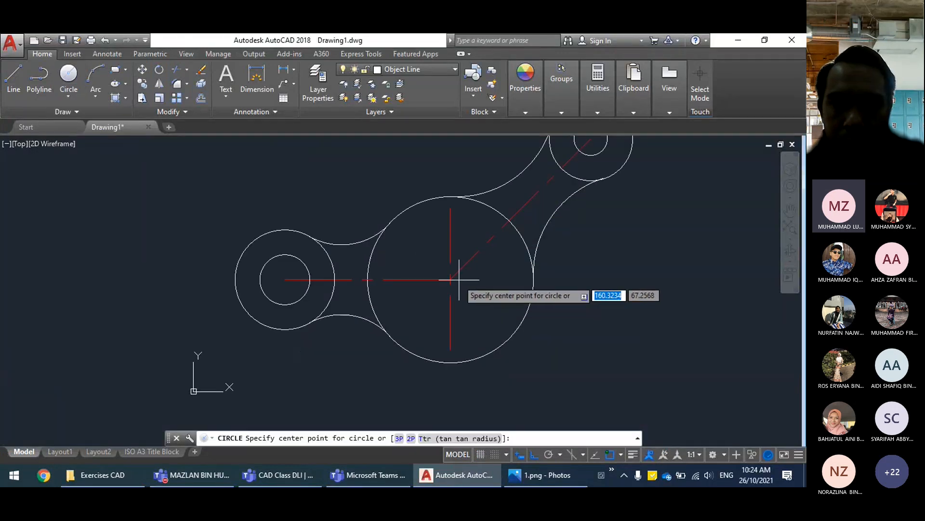
click(451, 279)
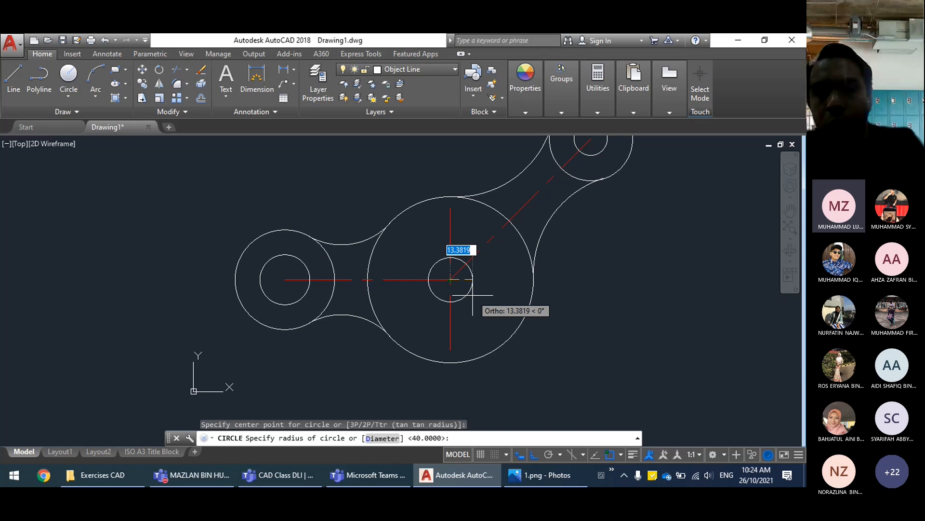
text(40)
key(Return)
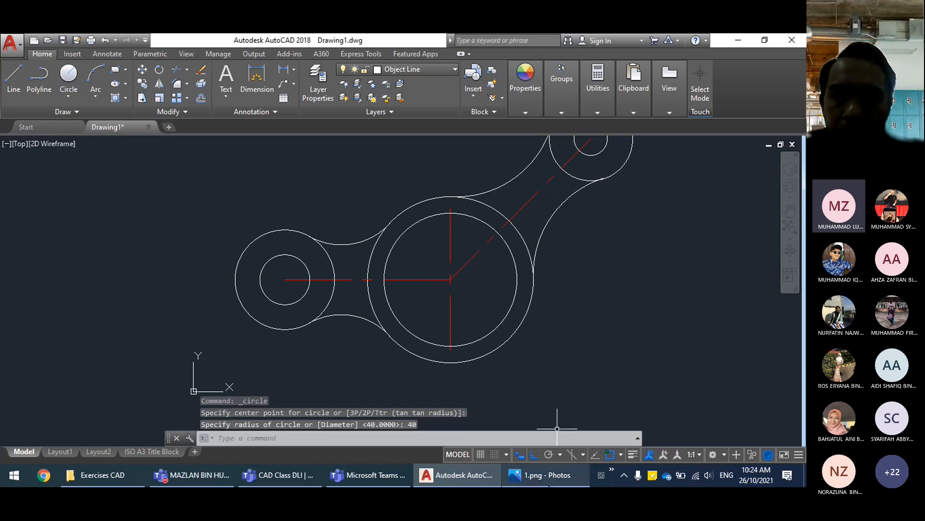
Step: After checking the 1.png reference, offset the horizontal centre line by 5 once above and once below
click(547, 475)
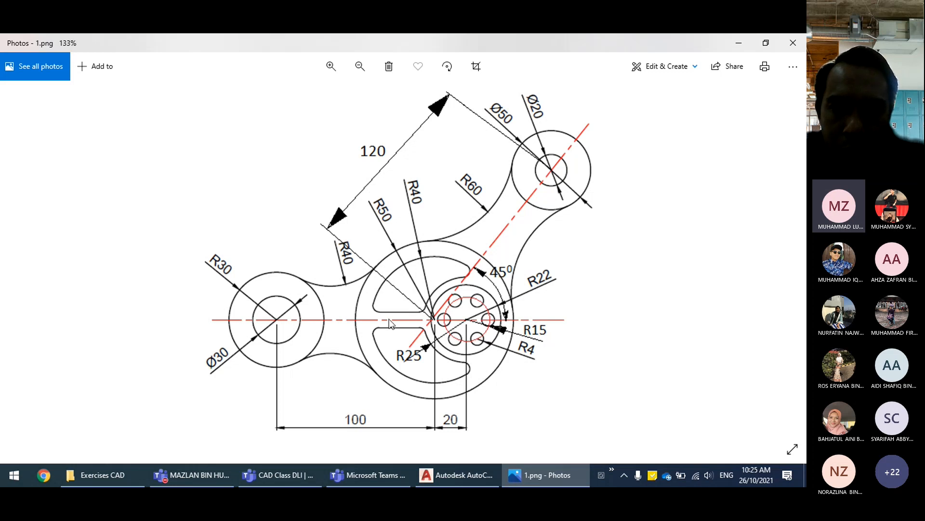
click(449, 476)
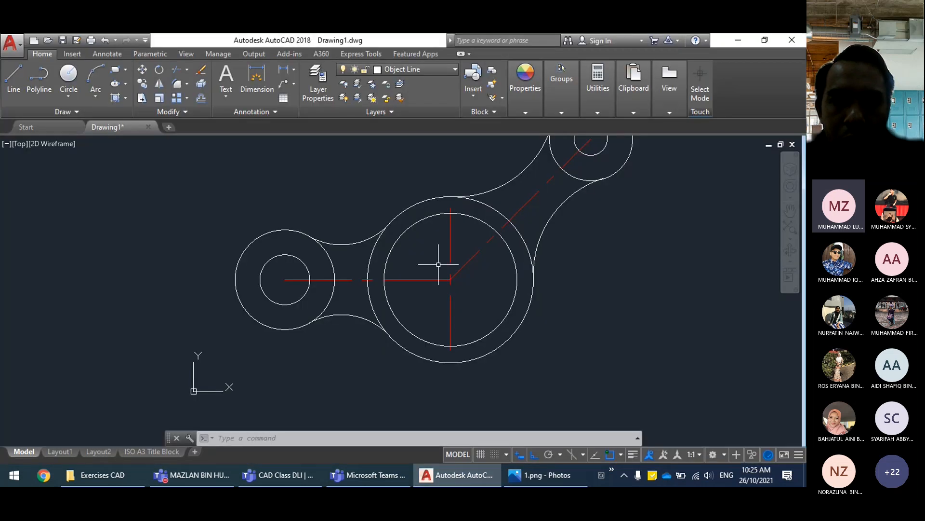
click(203, 99)
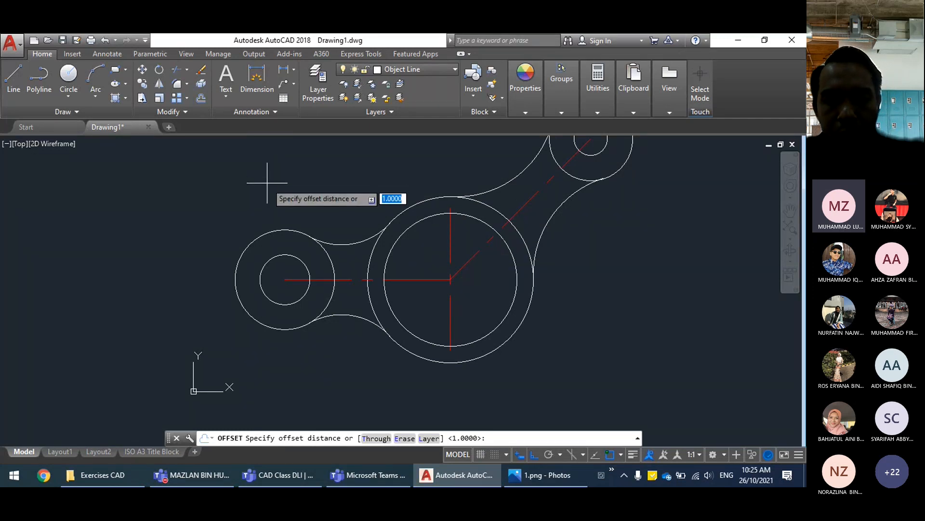
text(5)
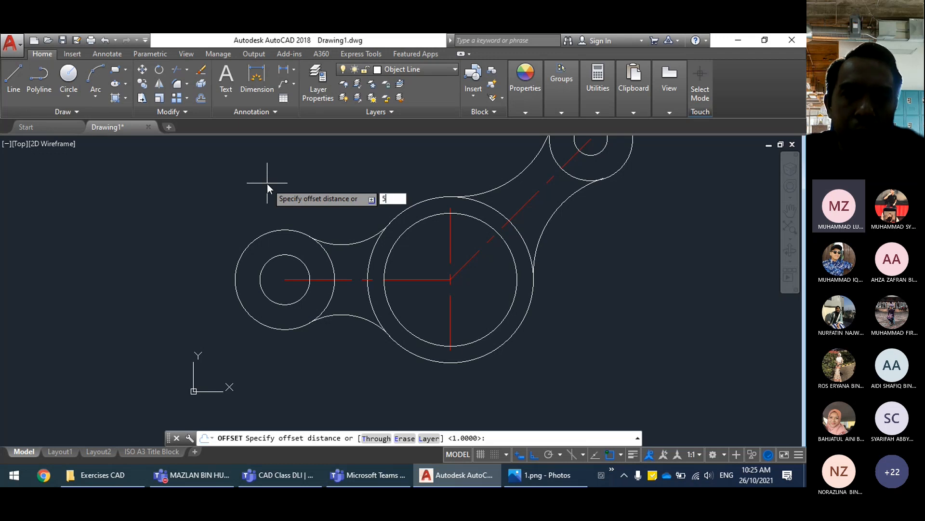
key(Return)
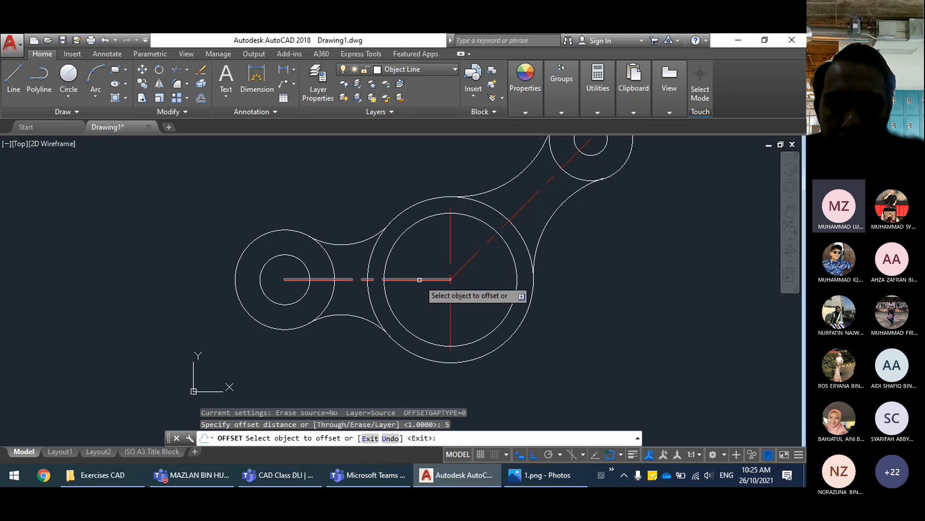
click(421, 279)
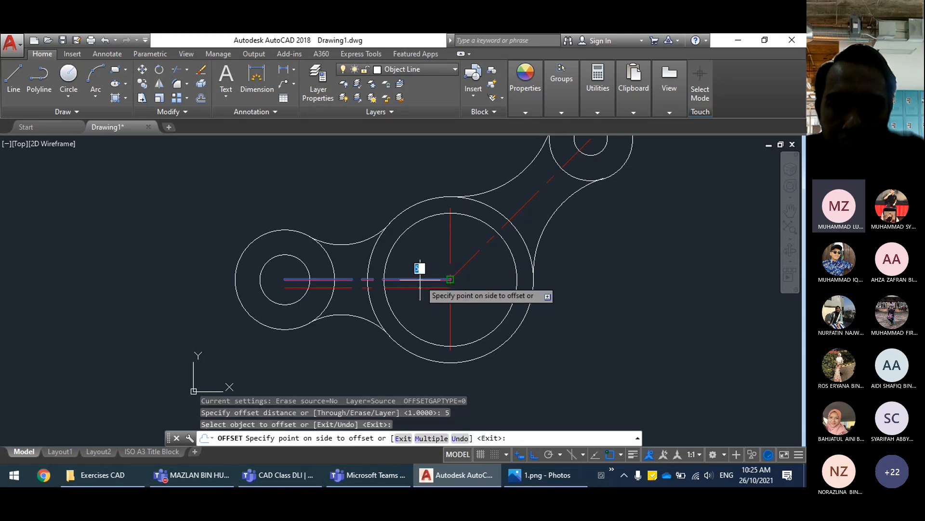
click(430, 251)
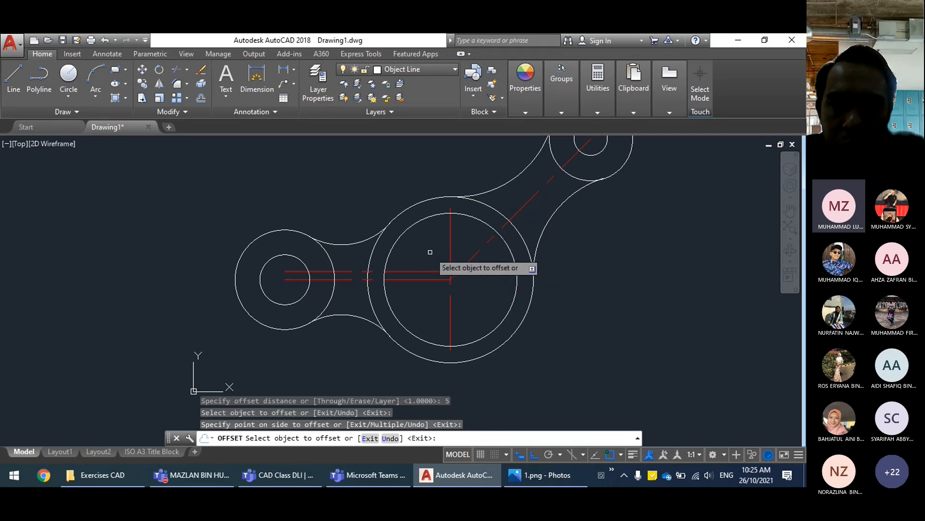
click(424, 281)
click(427, 316)
key(Escape)
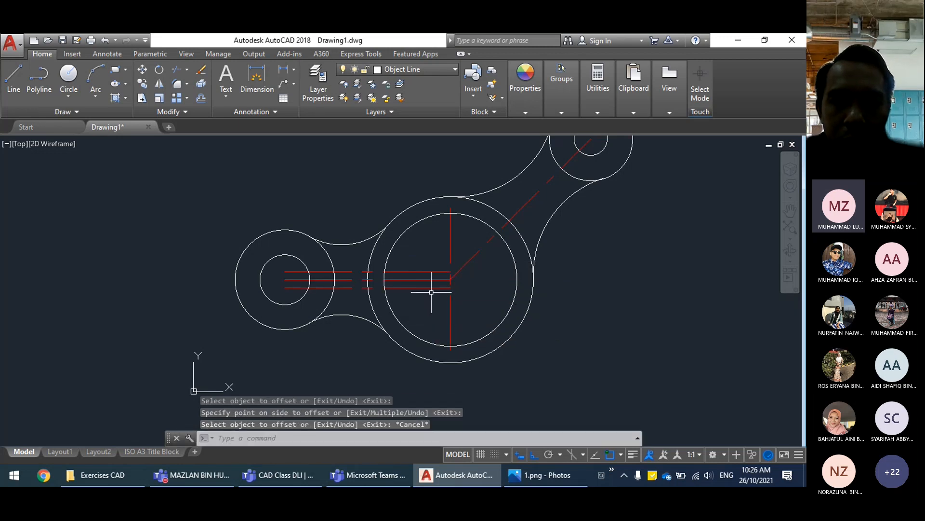
Step: Move the two offset lines above and below the horizontal centre line to the Object Line layer
scroll(431, 292, up, 2)
click(405, 273)
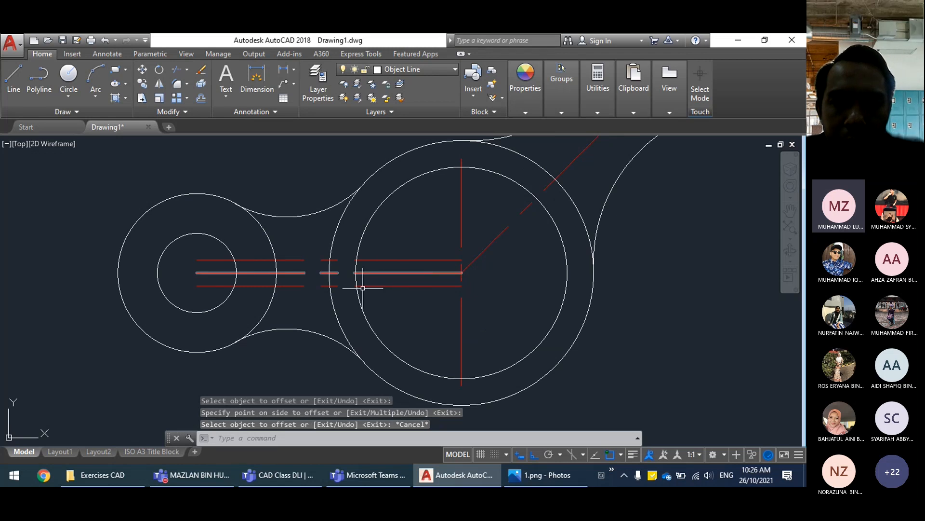
key(Escape)
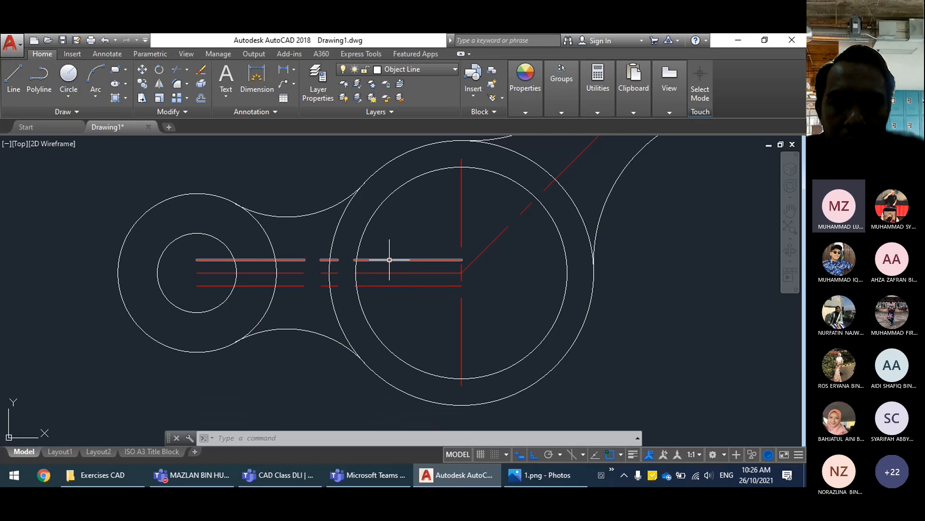
mouse_move(389, 260)
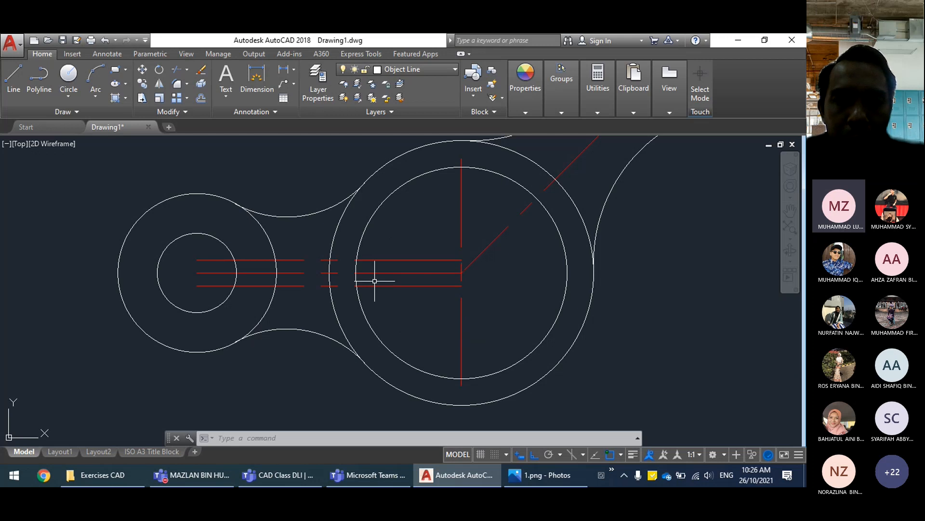
click(413, 259)
click(421, 286)
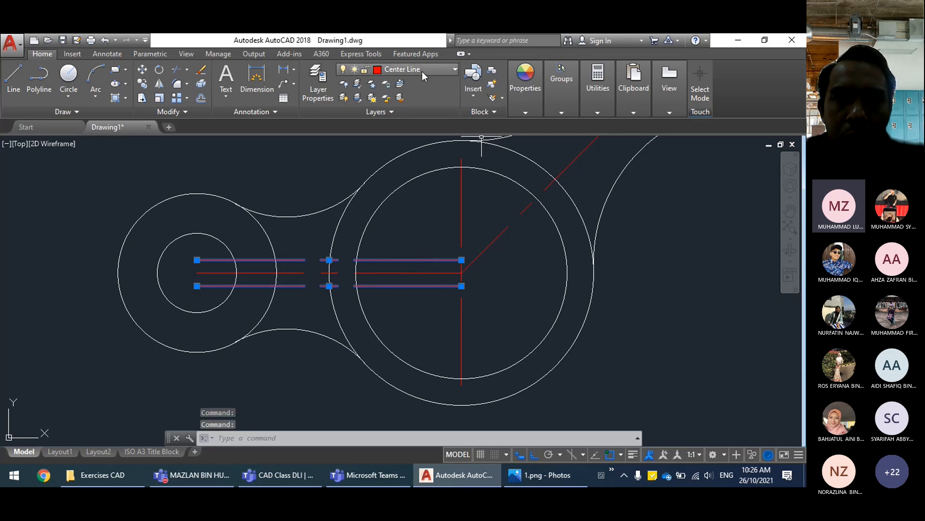
click(450, 72)
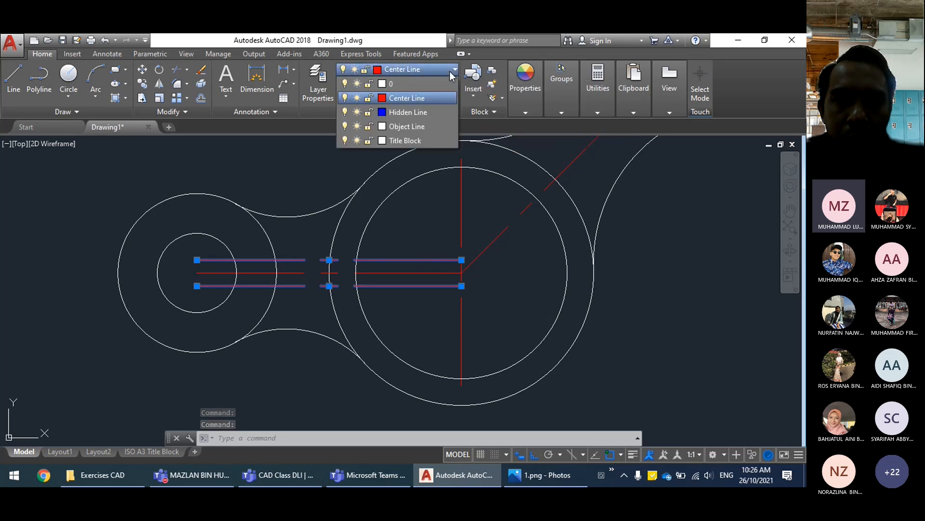
click(406, 127)
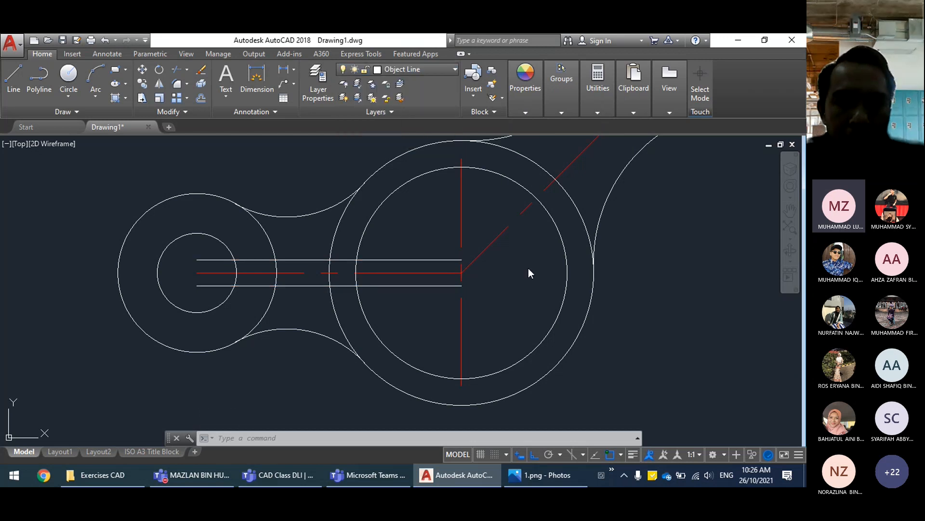
key(Escape)
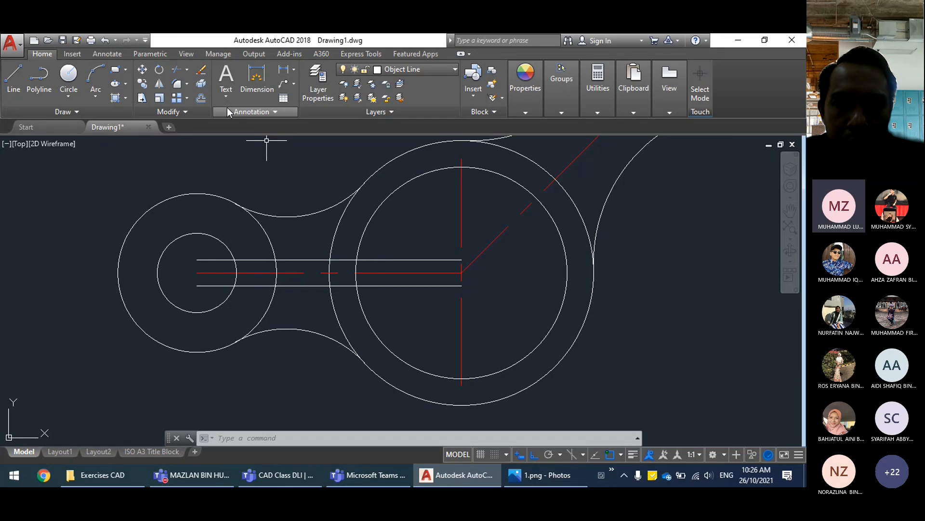
Step: Trim away the short piece of the R40 circle between the two offset lines, using those lines as cutting edges
text(tr)
key(Return)
click(367, 260)
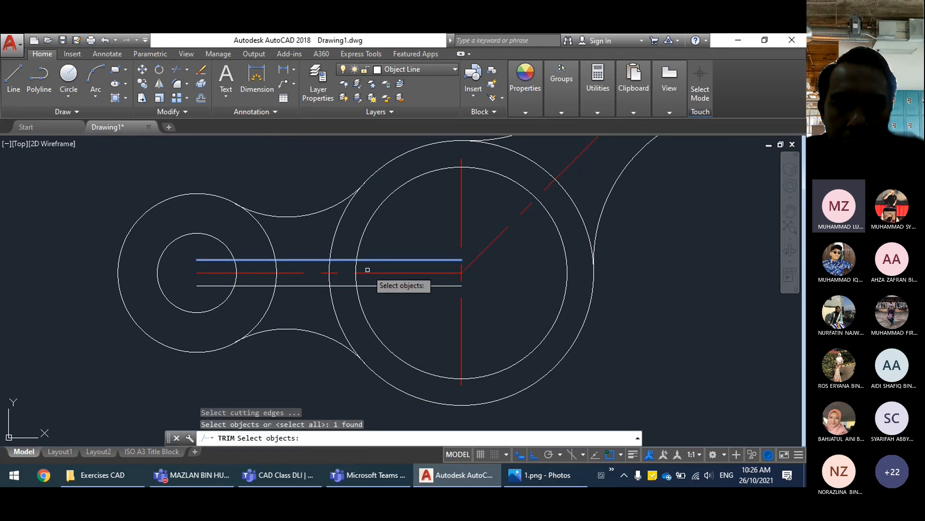
click(370, 286)
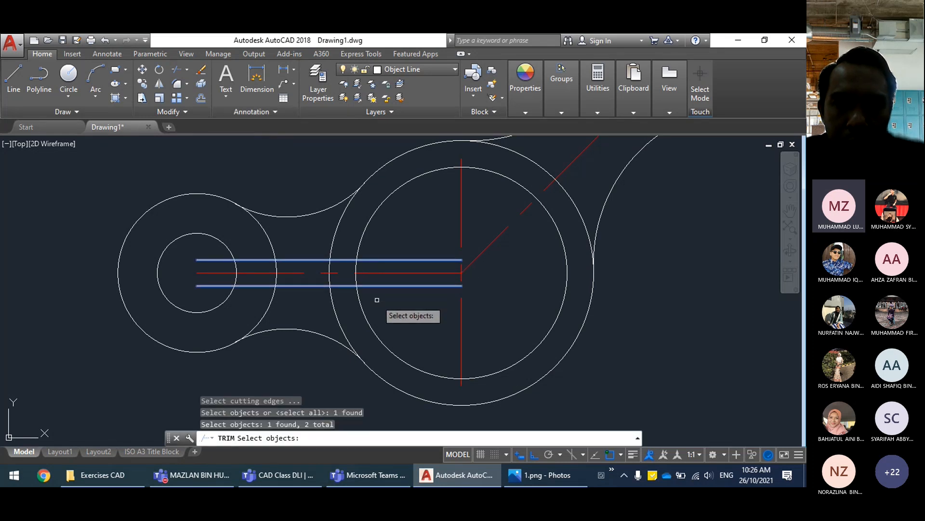
key(Return)
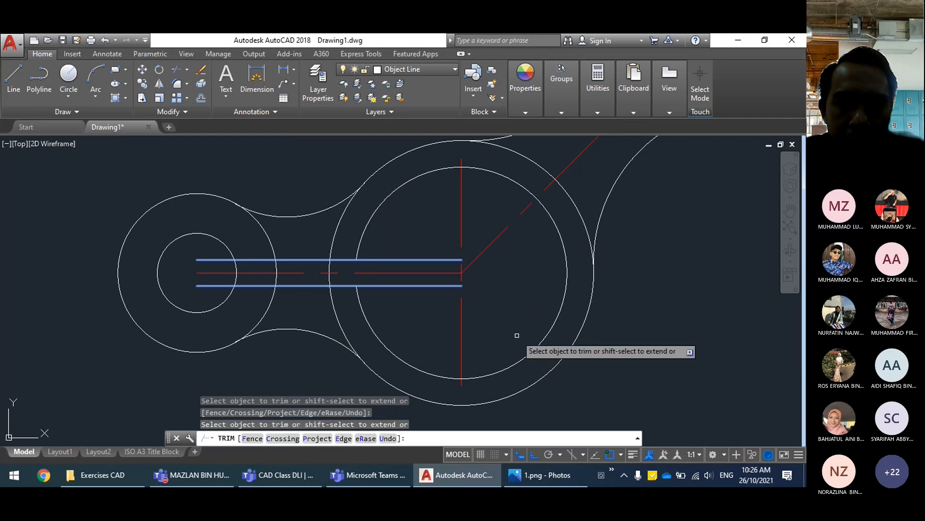
key(Escape)
Step: Trim both offset lines with the R40 circle as cutting edge, removing their portions outside the circle towards the left arm
click(175, 67)
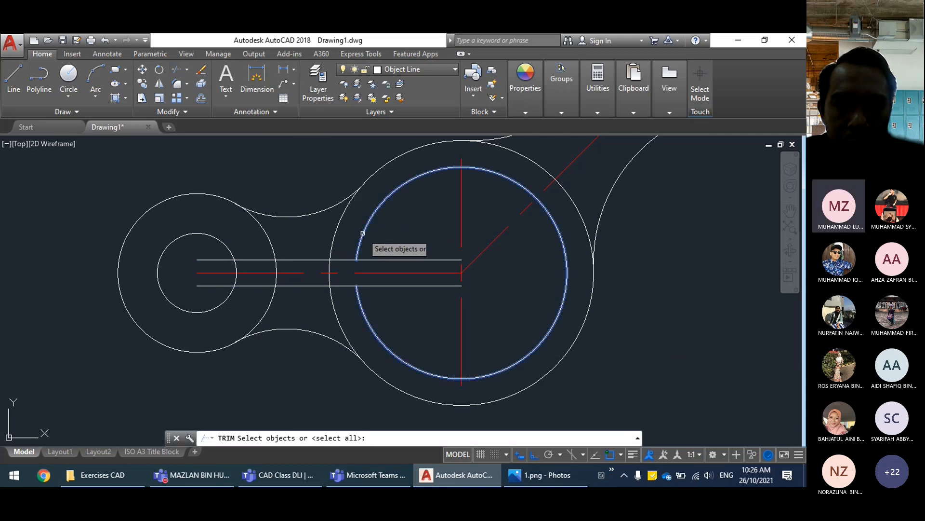
click(363, 233)
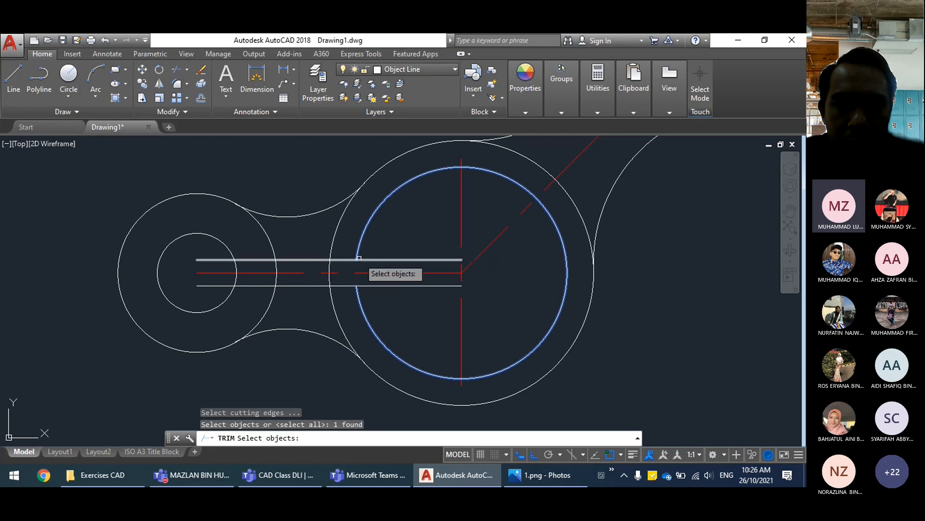
key(Return)
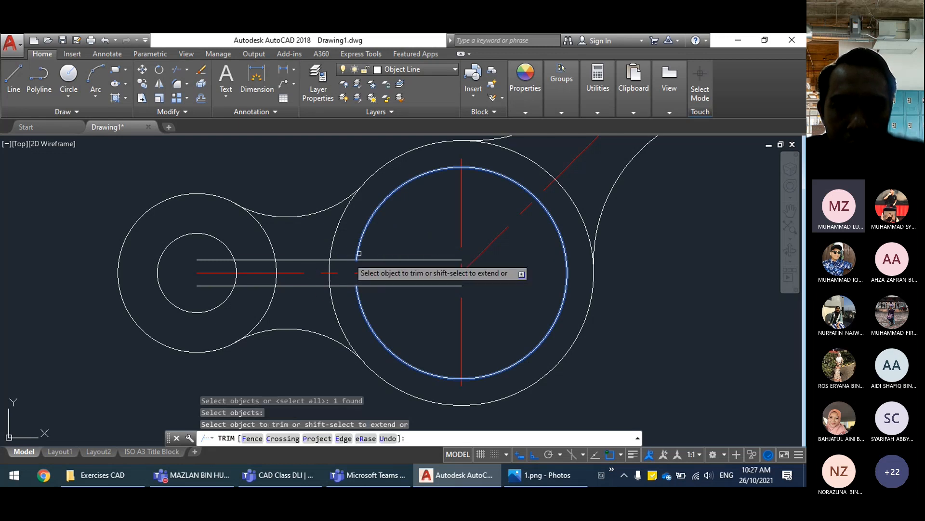
click(293, 261)
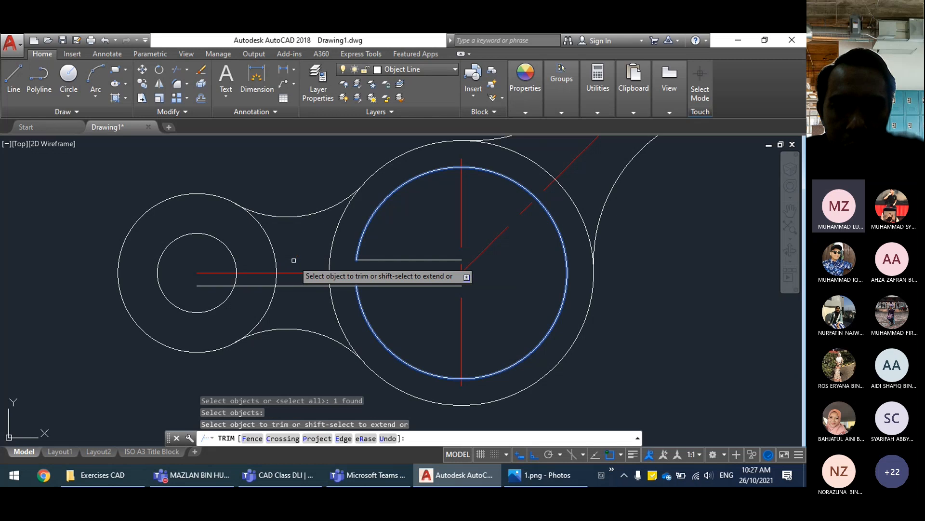
click(302, 288)
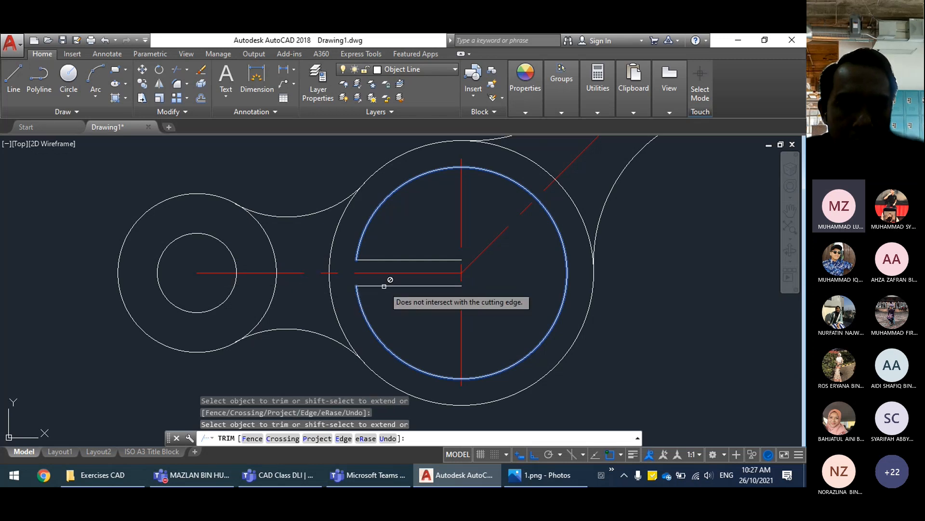
key(Escape)
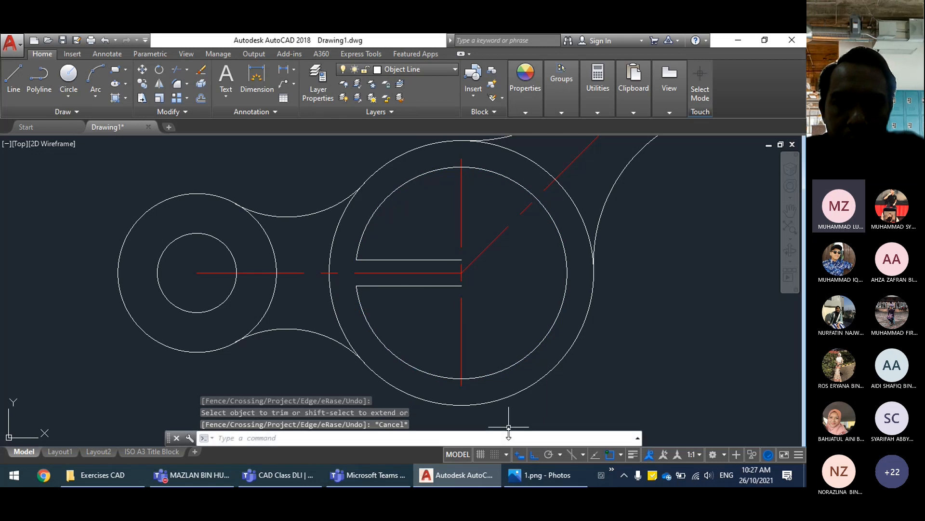
Step: After checking the 1.png reference, draw a line 20 long on the Center Line layer, horizontally rightward from the R50 circle's centre
click(547, 475)
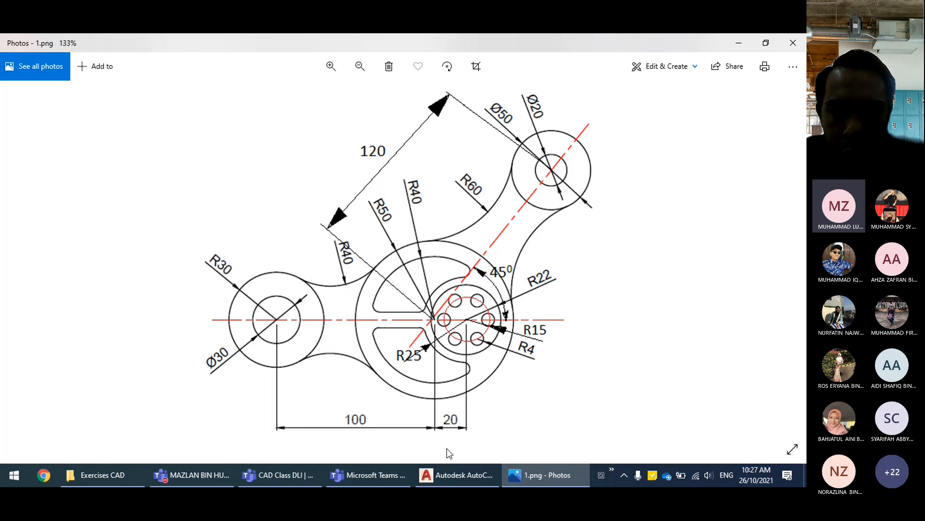
click(452, 485)
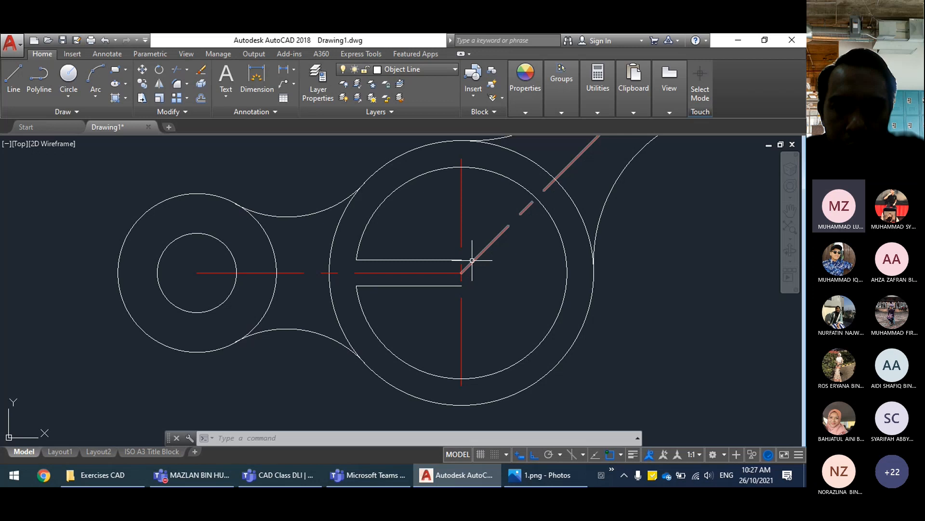
click(392, 69)
click(413, 100)
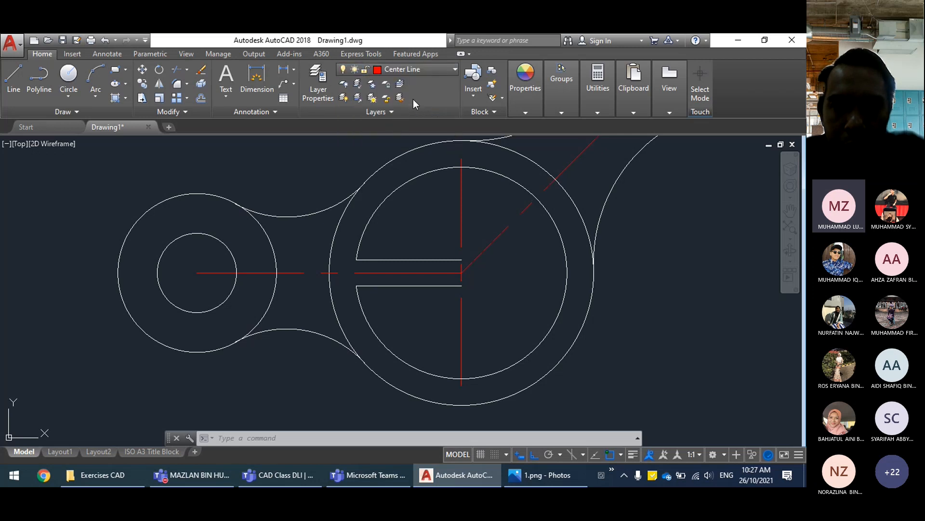
click(14, 77)
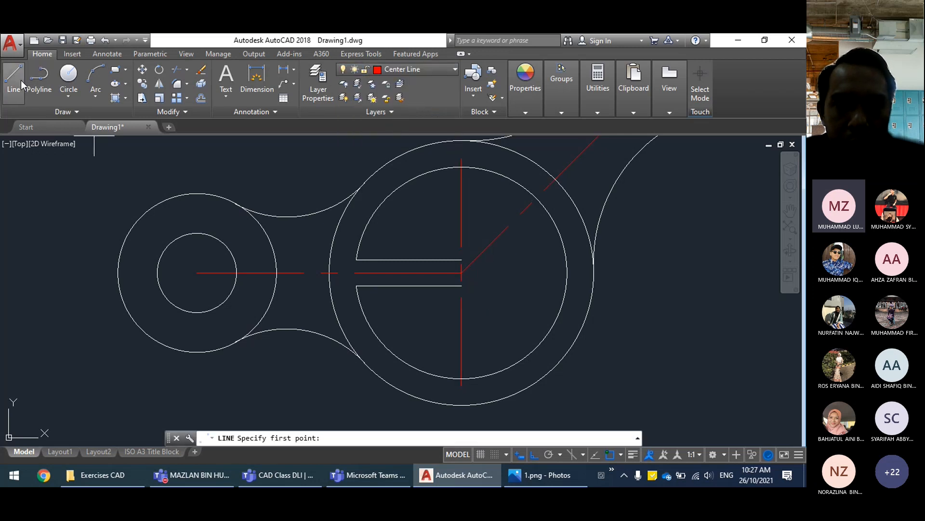
scroll(478, 274, up, 4)
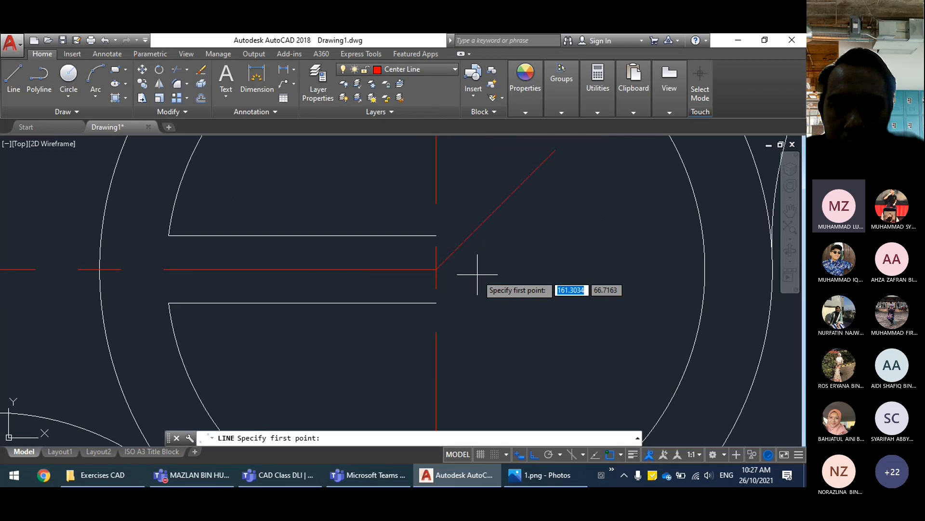
click(436, 269)
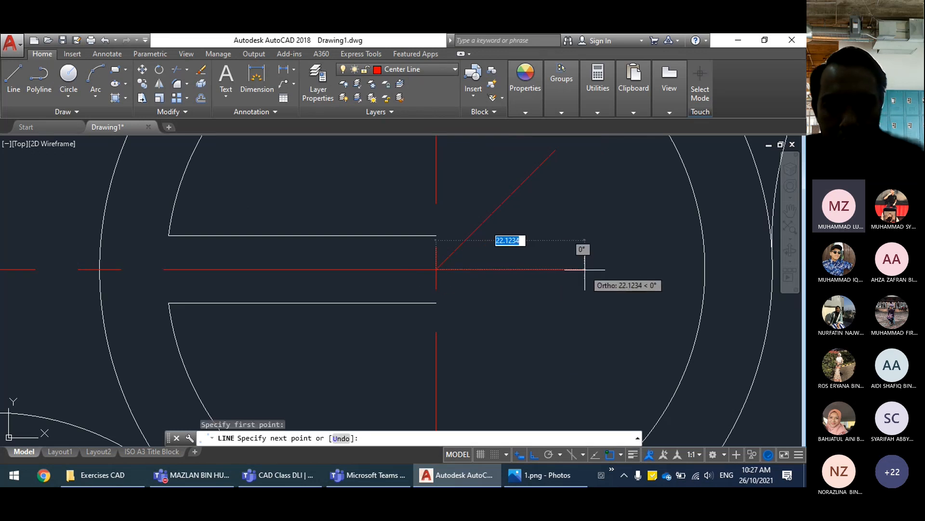
text(20)
key(Return)
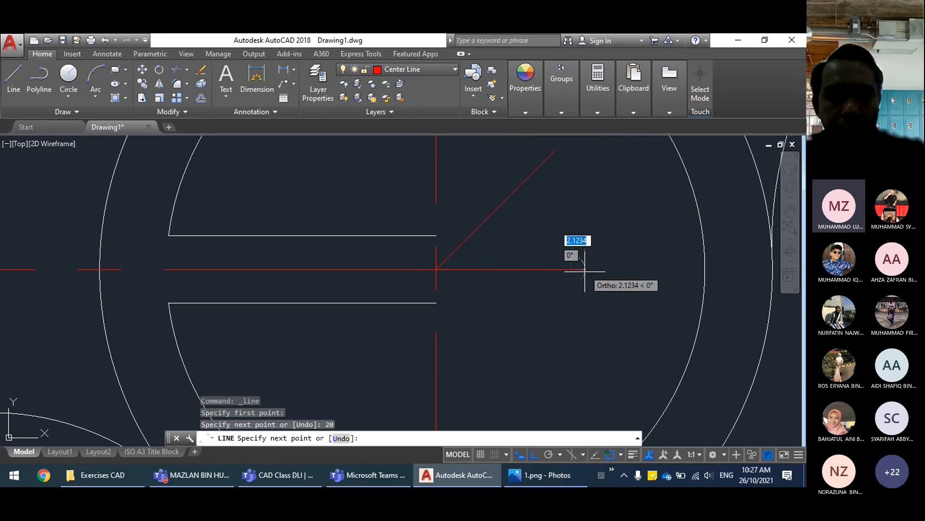
key(Escape)
scroll(575, 310, down, 4)
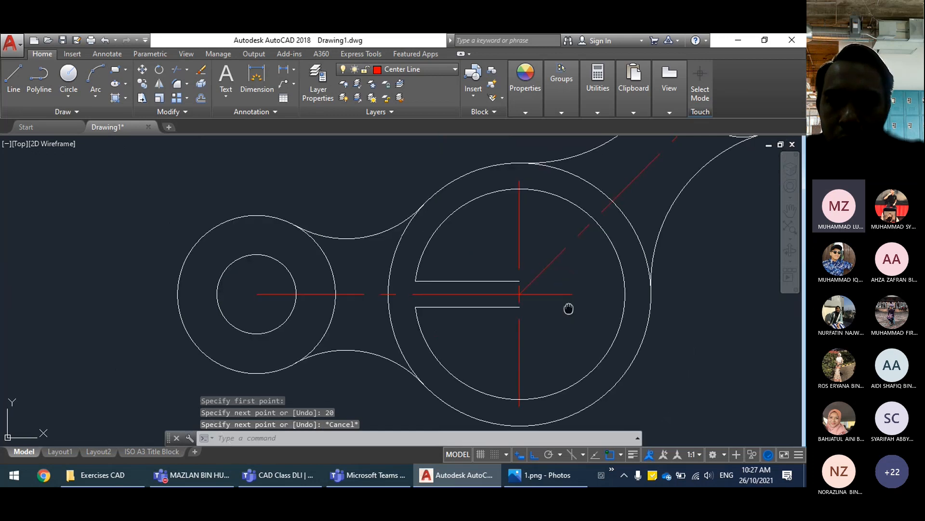
middle_drag(569, 306, 540, 296)
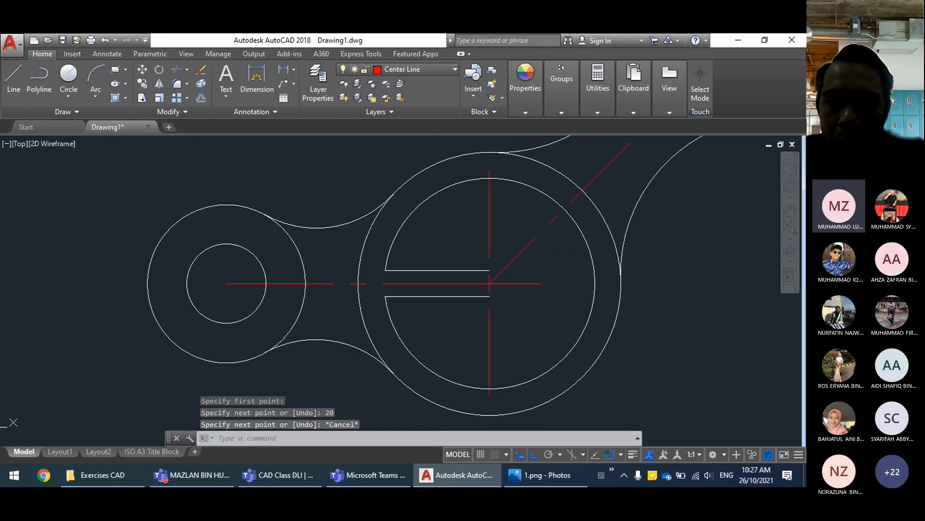
Step: Draw an R25 circle on the Object Line layer, centred at the free end of the 20-long centre line, and compare it with 1.png
click(432, 69)
click(410, 125)
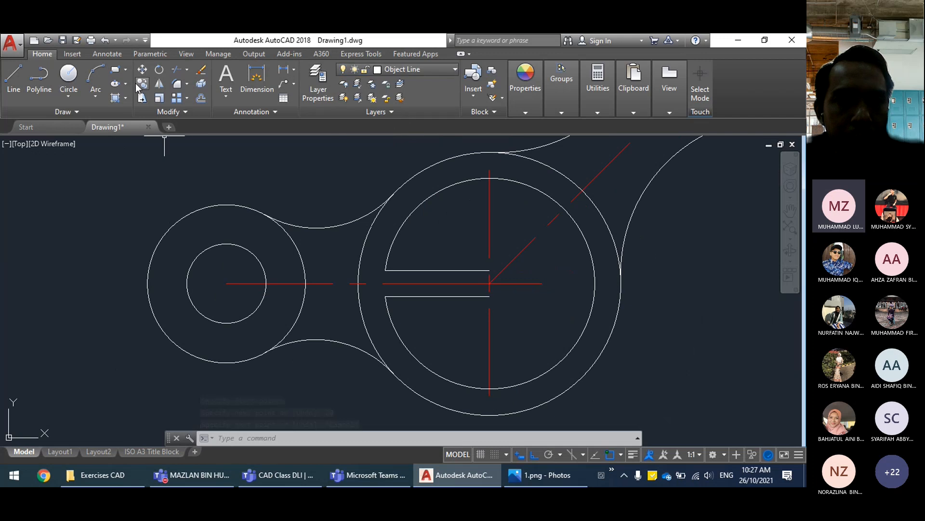
click(66, 81)
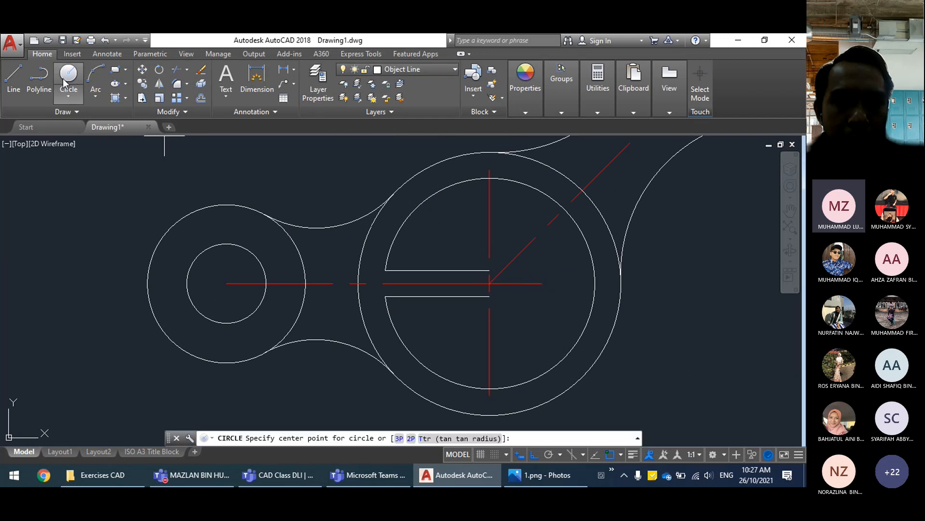
click(542, 283)
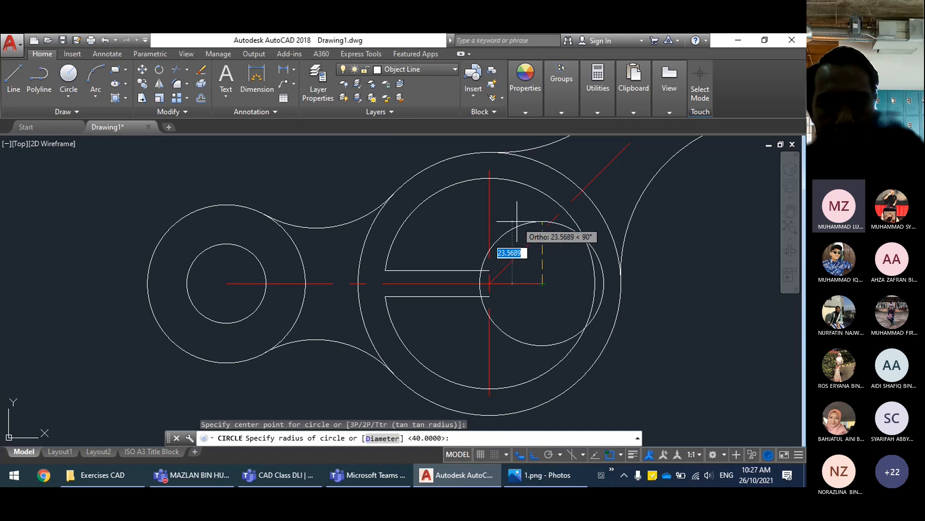
text(25)
key(Return)
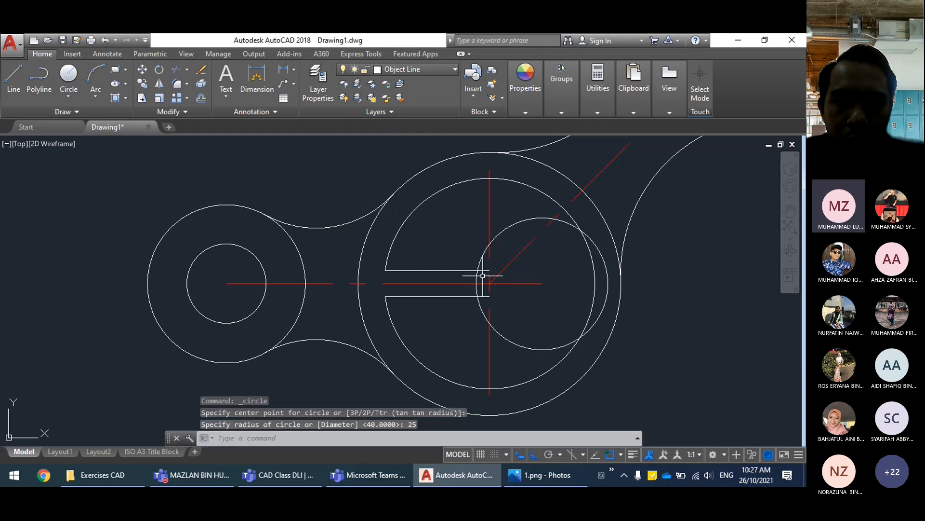
click(544, 474)
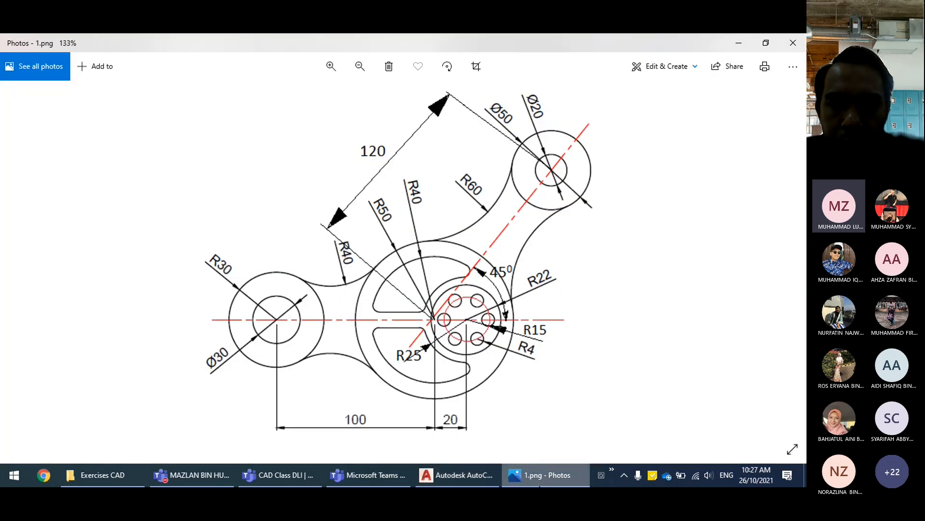
click(544, 475)
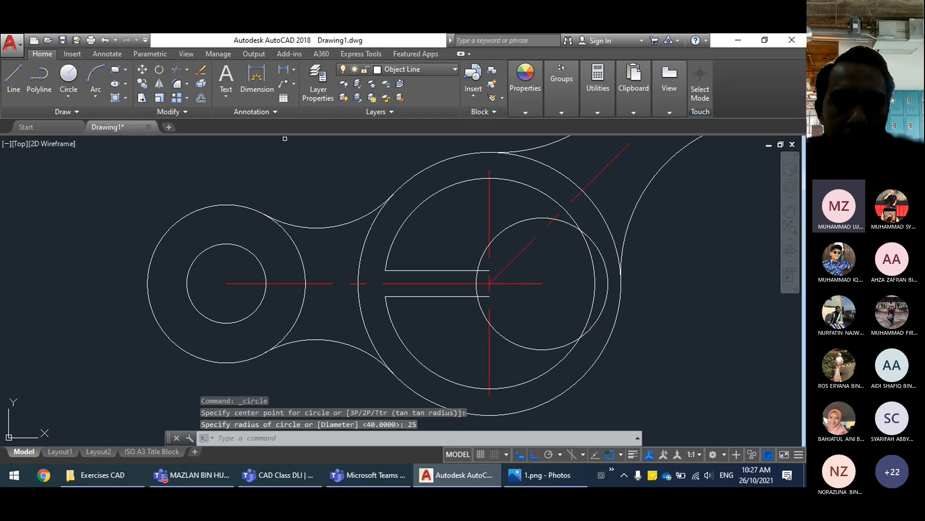
Step: Try trimming the R25 circle with itself and the two horizontal slot lines as cutting edges, and undo the trim
click(179, 71)
click(477, 263)
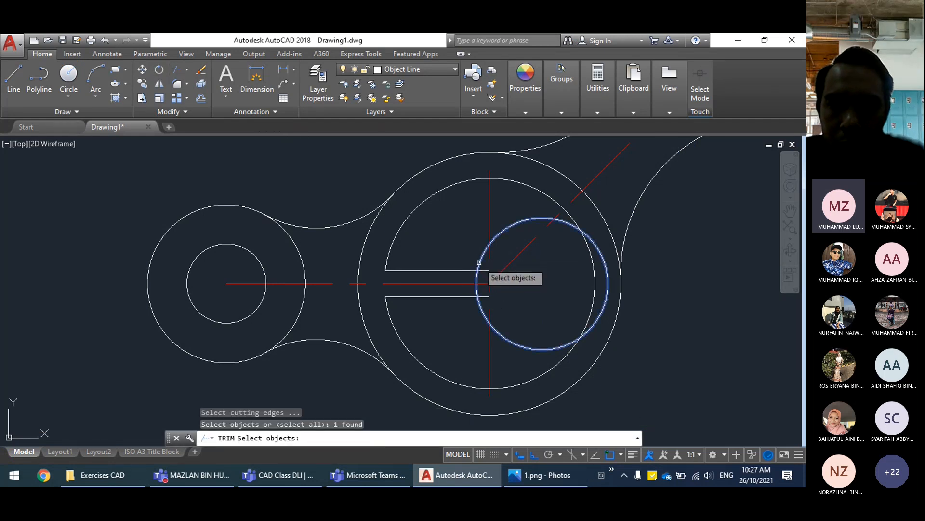
click(471, 269)
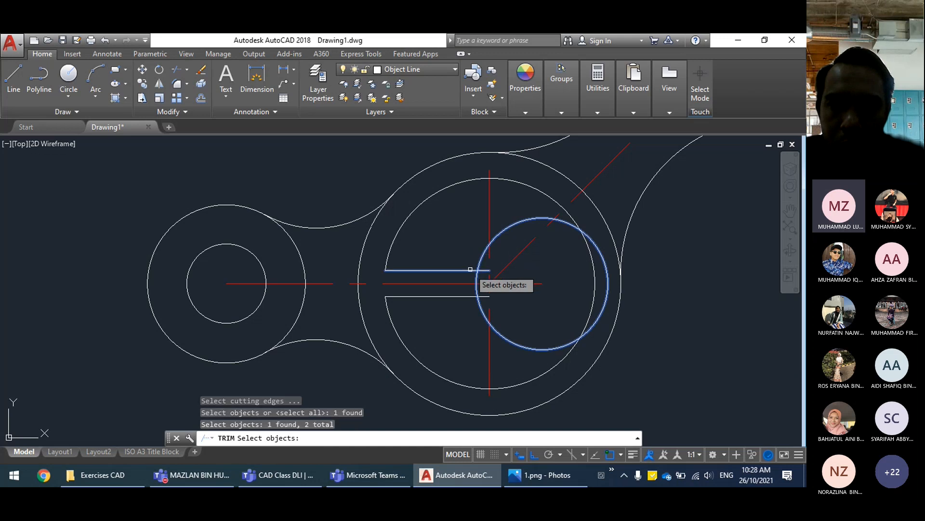
click(464, 297)
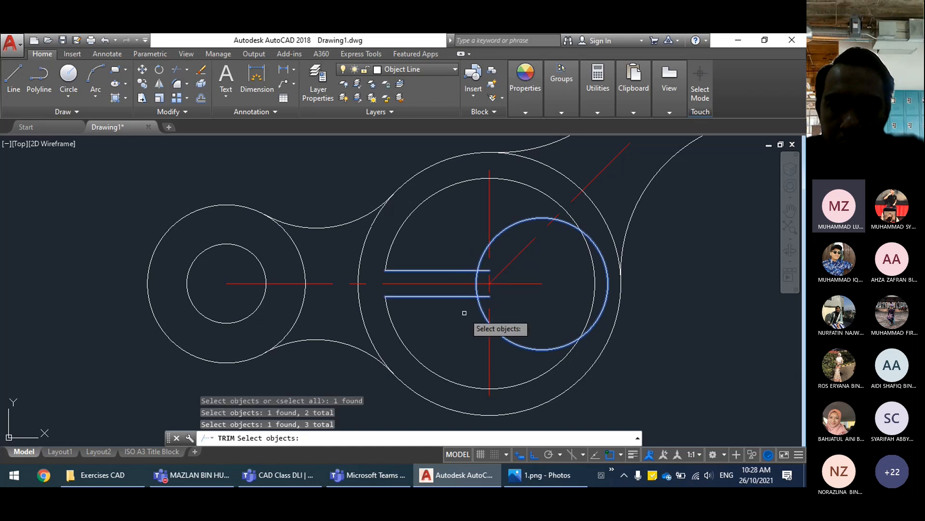
key(Return)
click(496, 234)
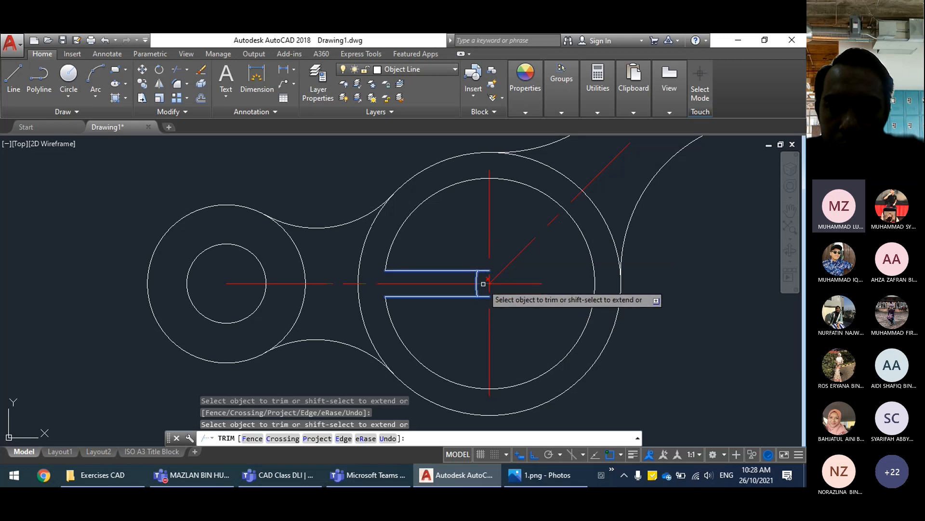
key(Escape)
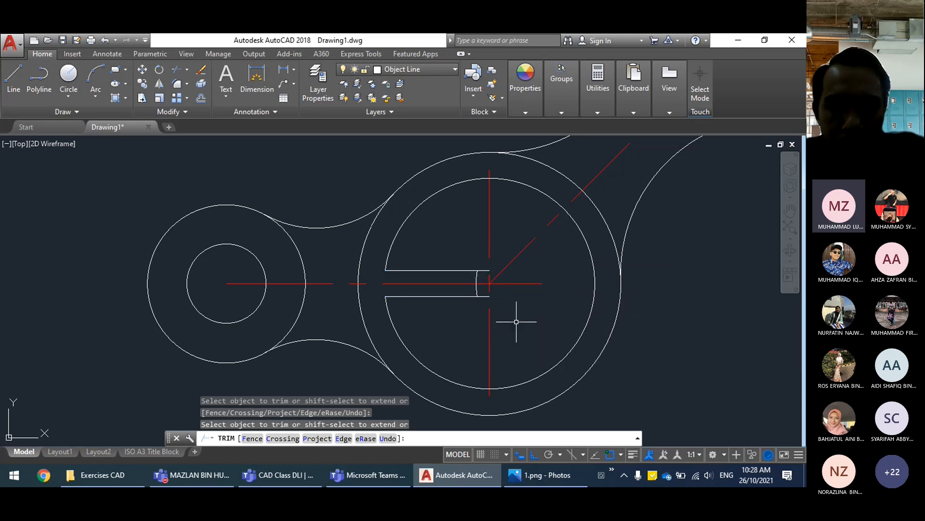
key(ctrl+z)
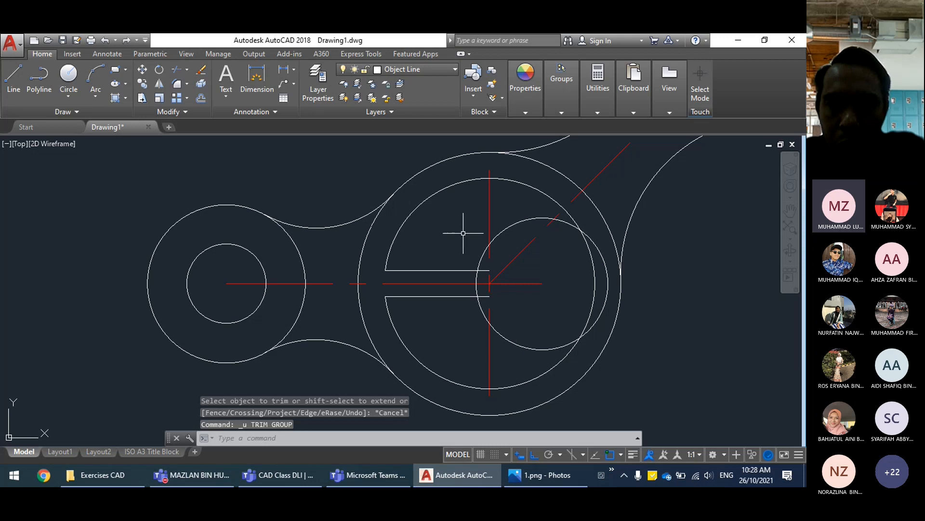
Step: Trim away the R25 circle's short arc between the two horizontal slot lines and both lines' ends inside the circle
click(179, 73)
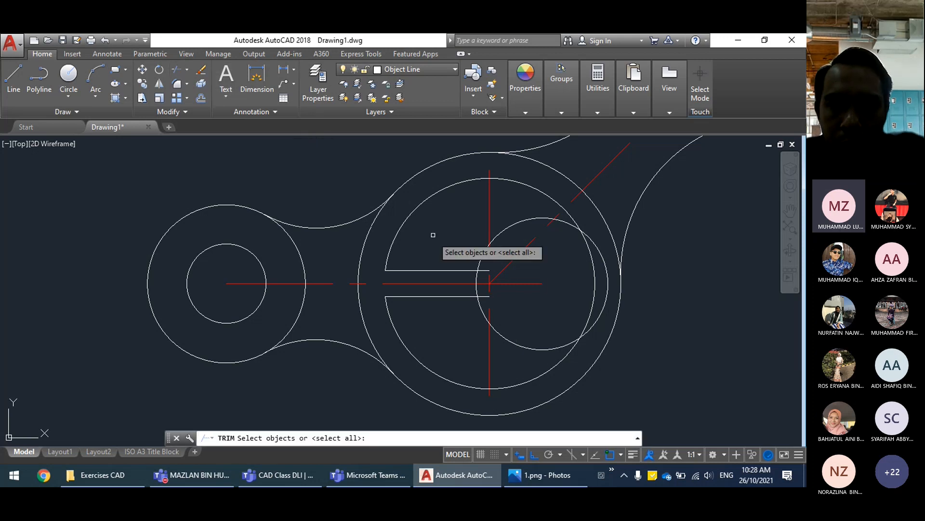
click(441, 271)
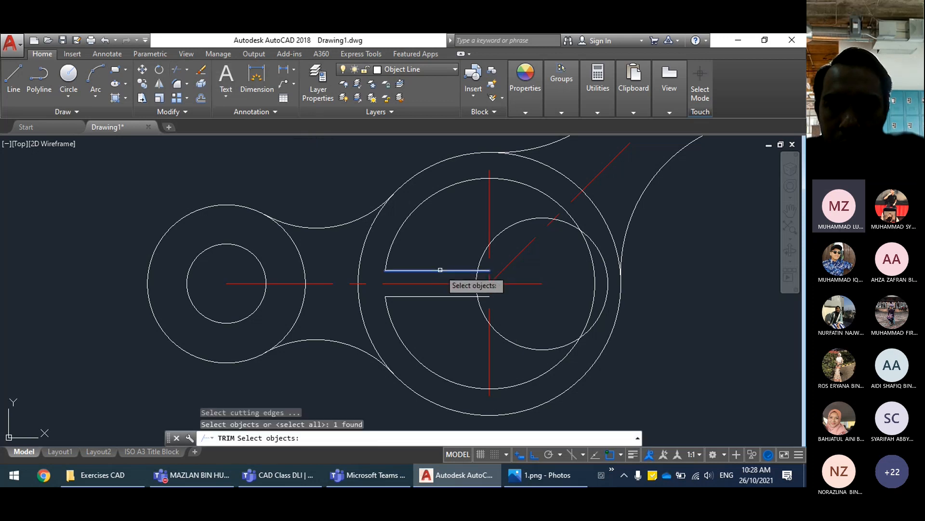
click(454, 296)
click(481, 313)
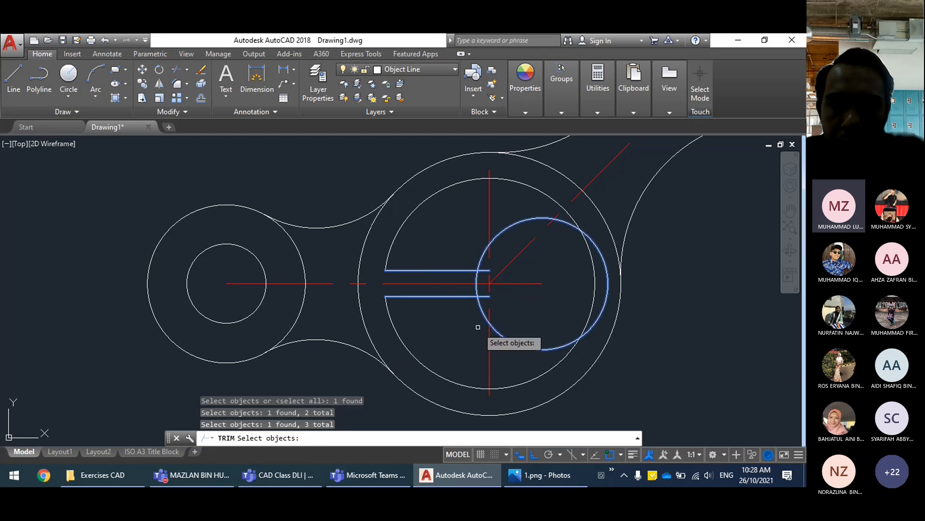
key(Return)
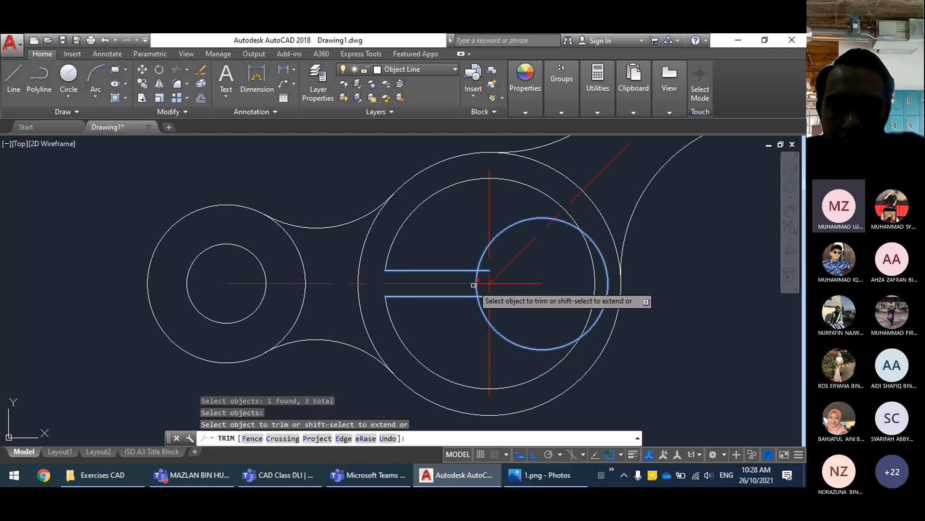
click(476, 289)
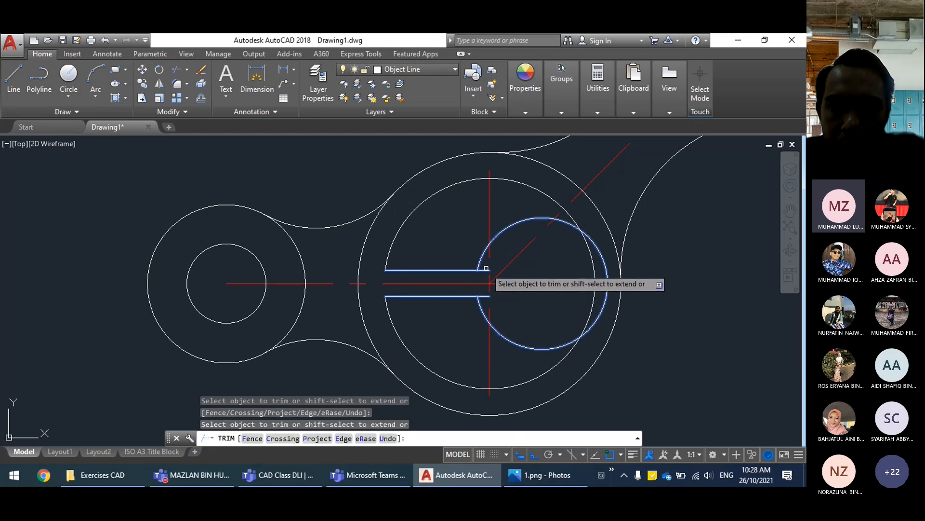
click(487, 268)
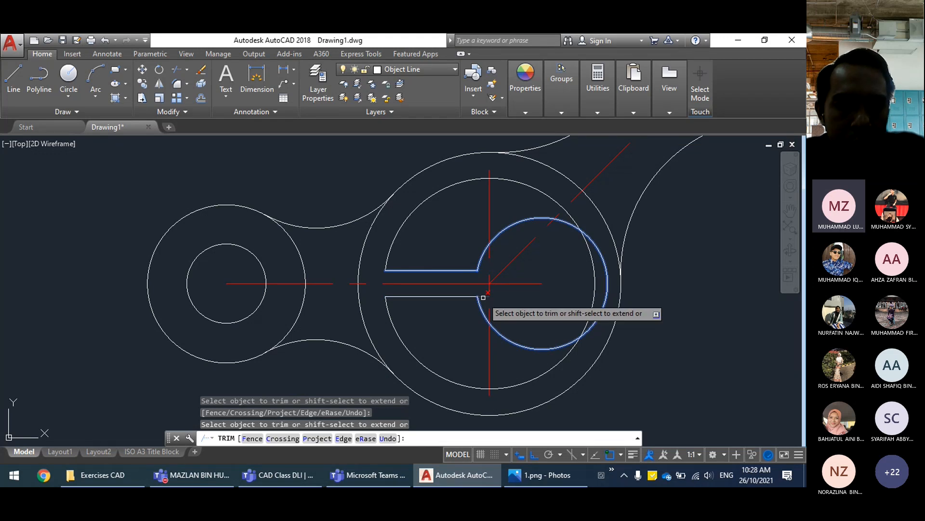
click(484, 297)
key(Escape)
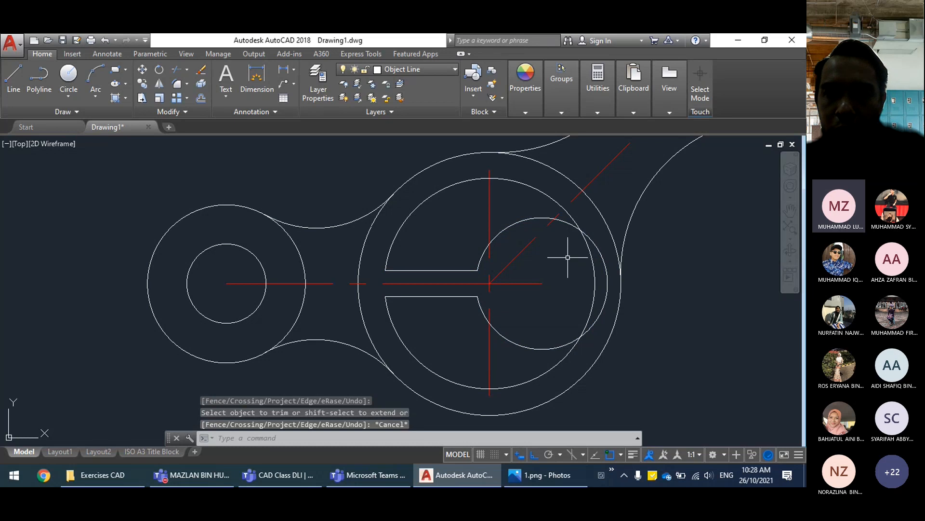
Step: Trim the R40 and R25 arcs against each other, removing their overlapping portions on the side away from the slot lines
click(178, 71)
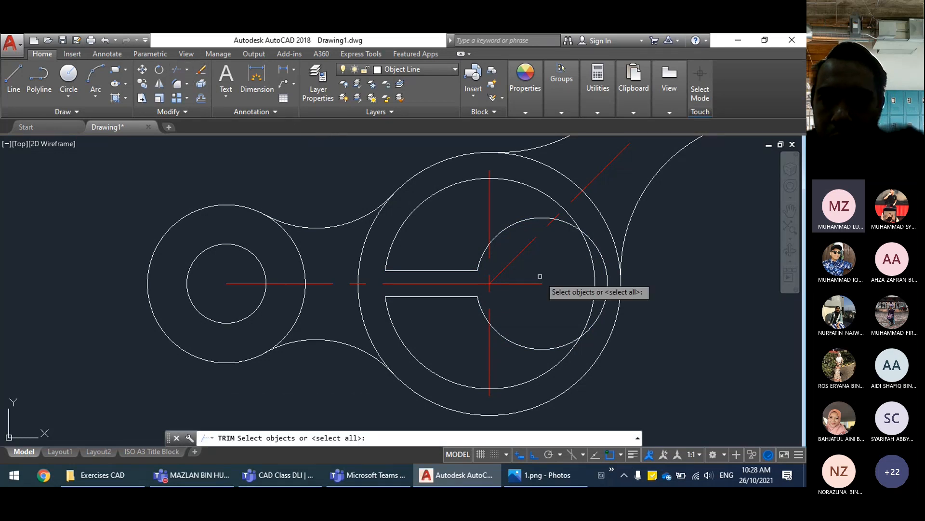
click(593, 250)
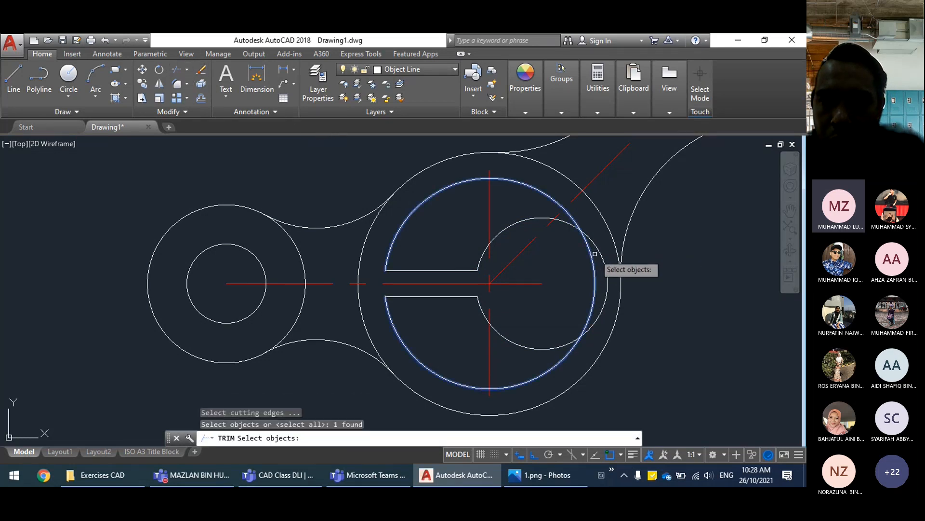
click(597, 262)
key(Return)
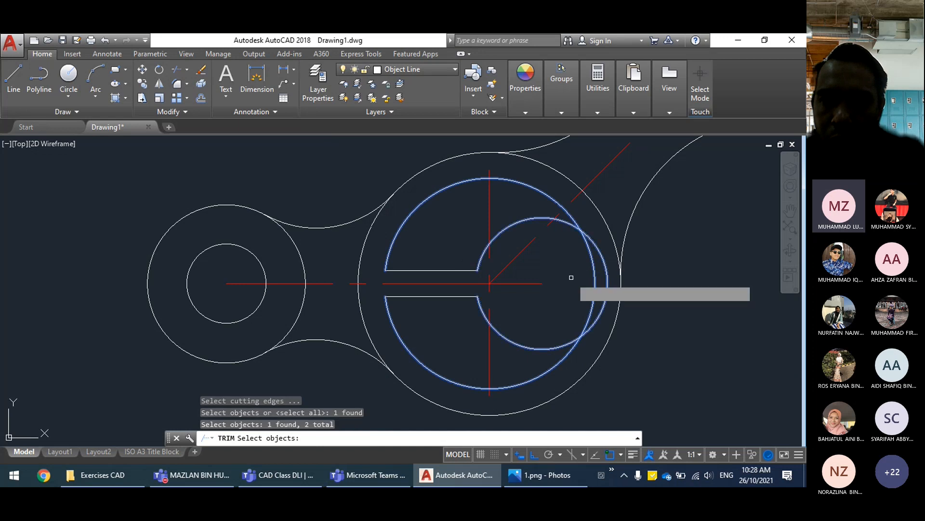
click(595, 264)
click(599, 253)
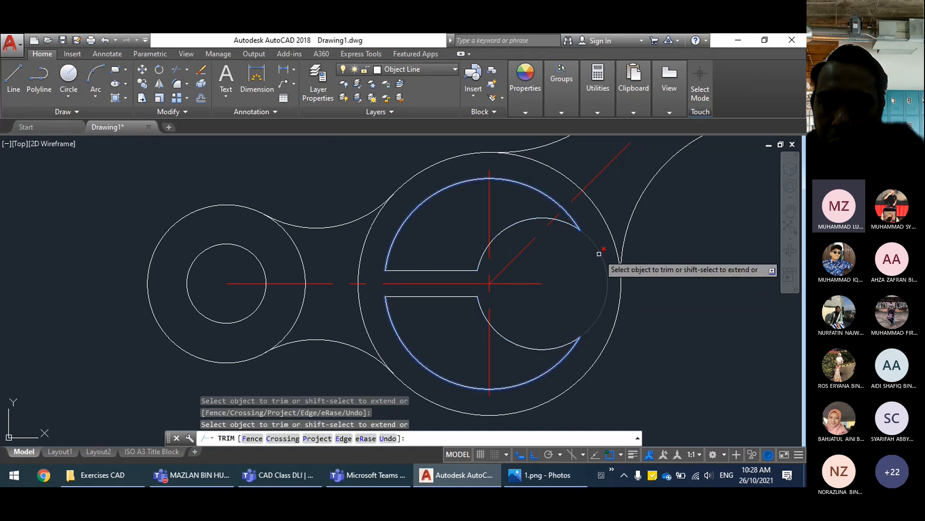
key(Escape)
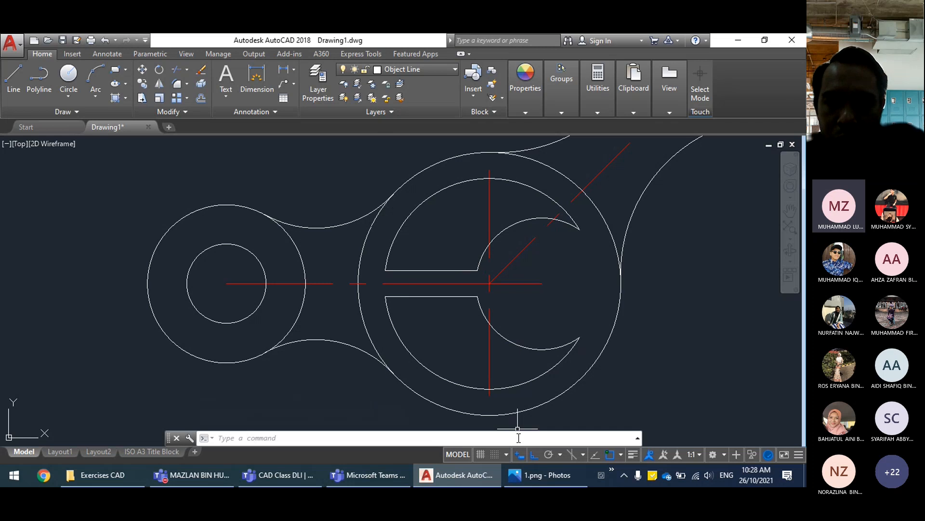
Step: Check 1.png, then fillet the upper slot's outer corner between the R40 arc and the horizontal line with radius 5
key(alt+Tab)
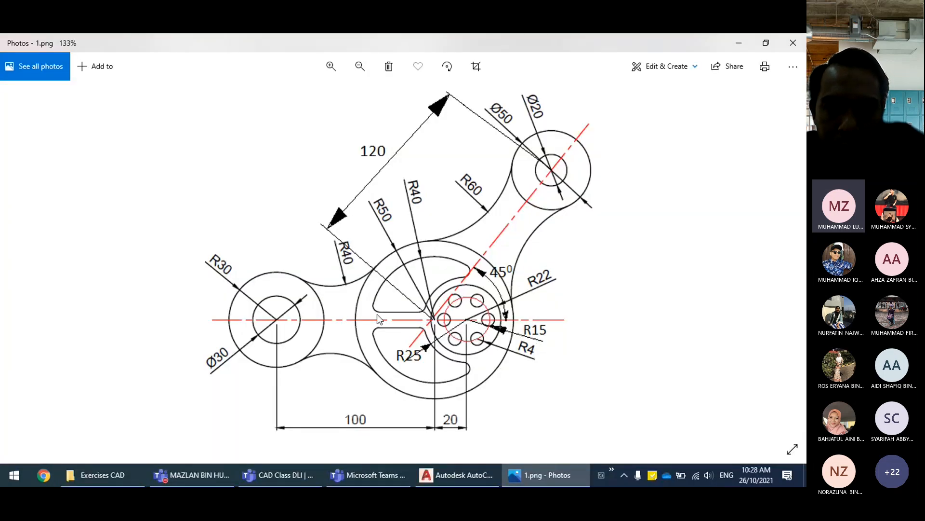
click(545, 479)
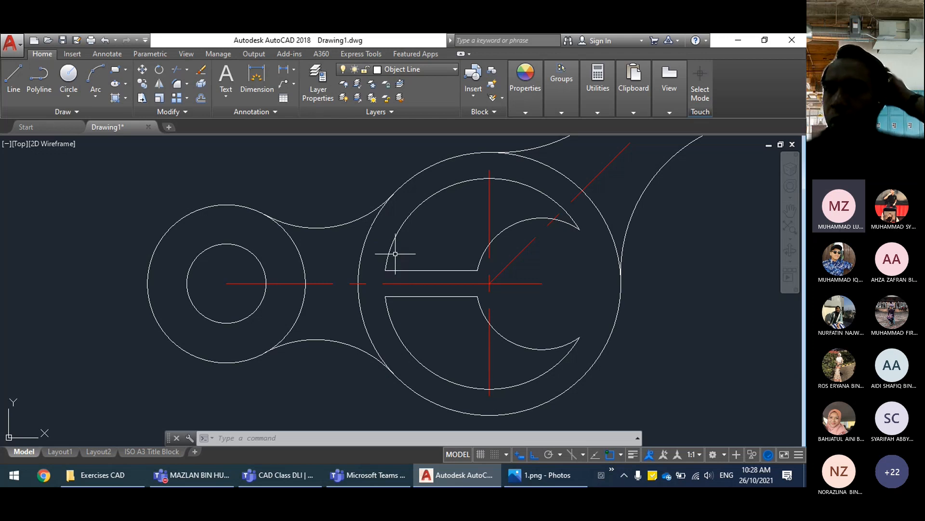
click(82, 97)
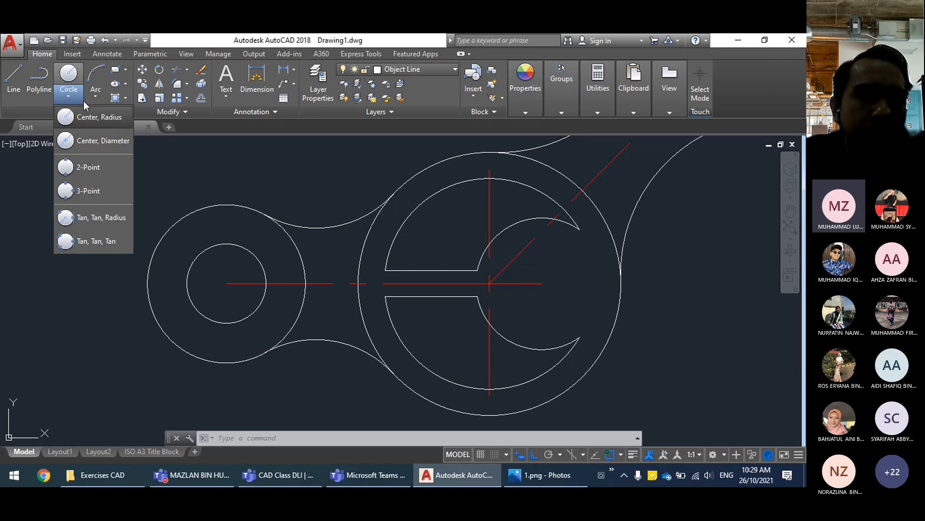
click(65, 98)
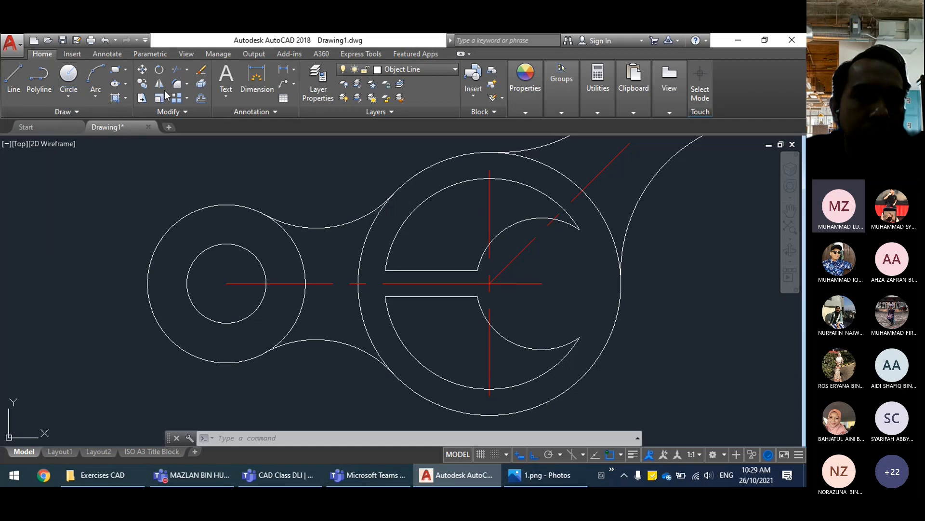
click(177, 111)
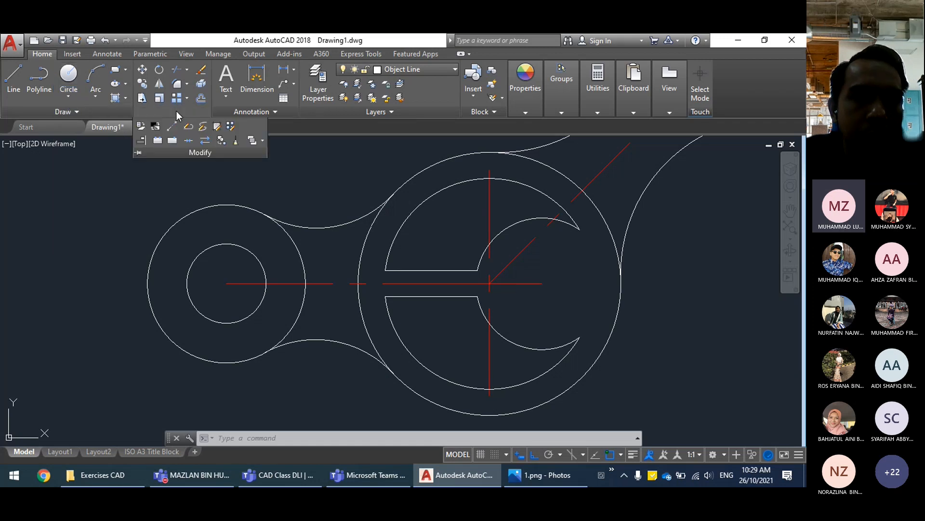
click(188, 86)
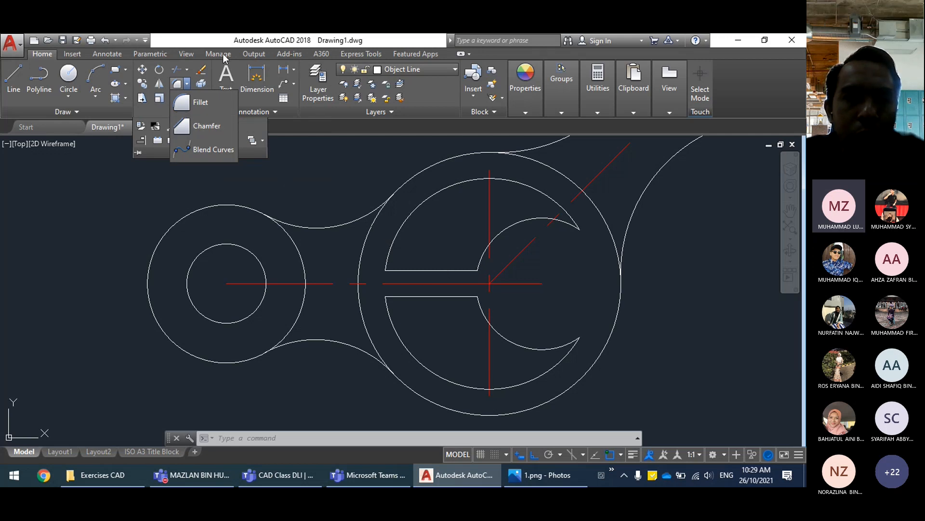
click(203, 106)
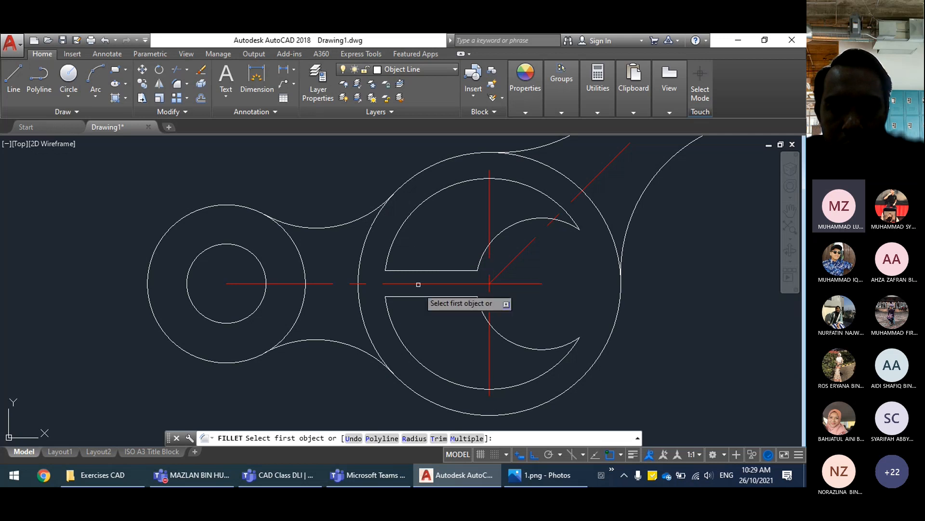
click(415, 438)
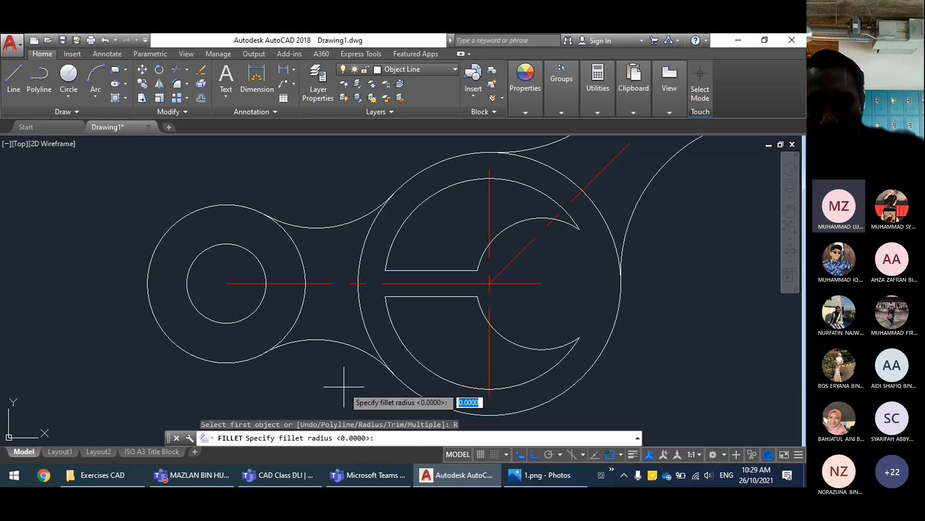
text(5)
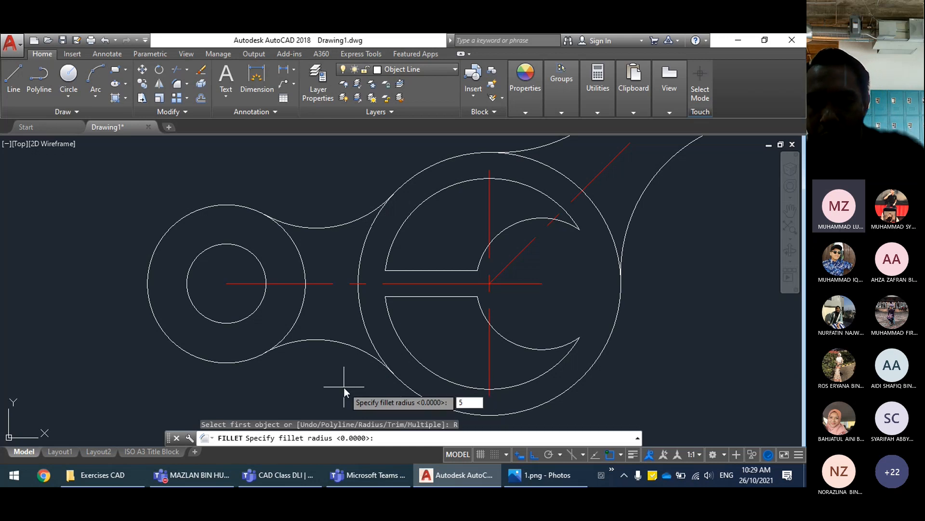
key(Return)
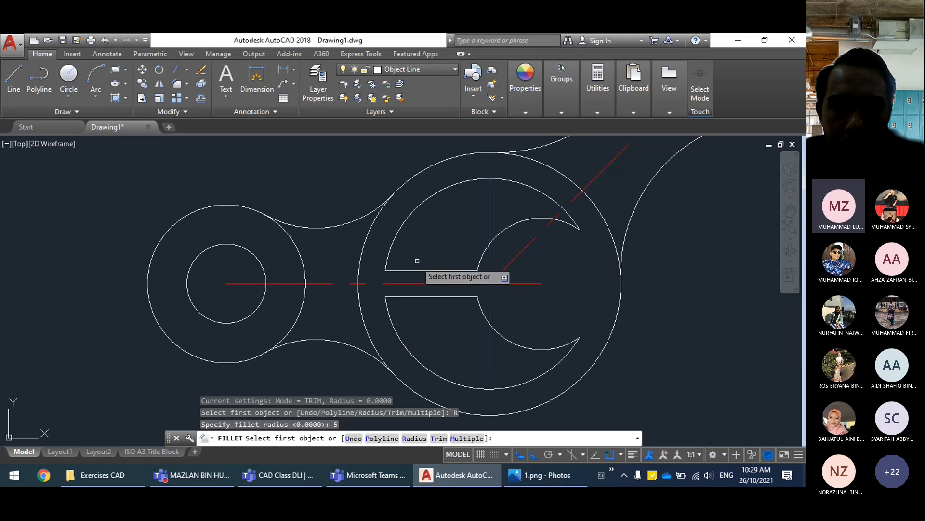
click(387, 255)
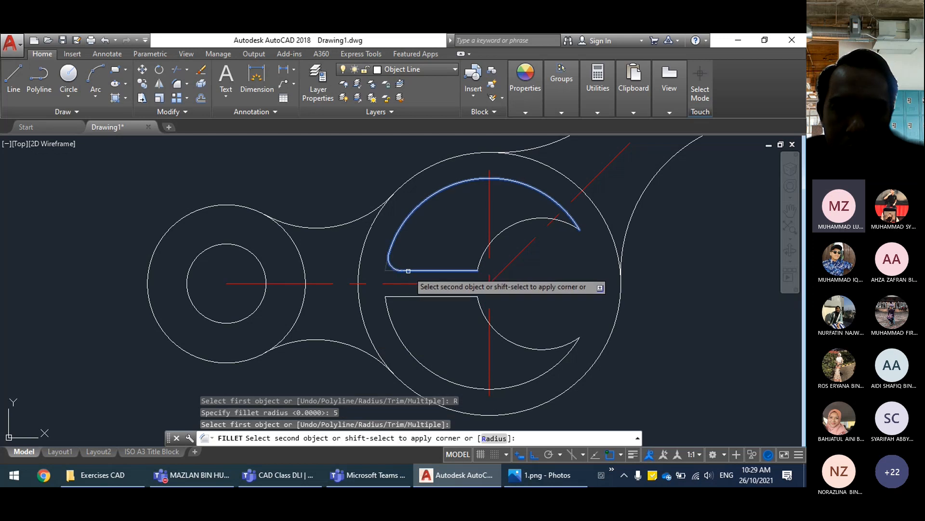
click(408, 271)
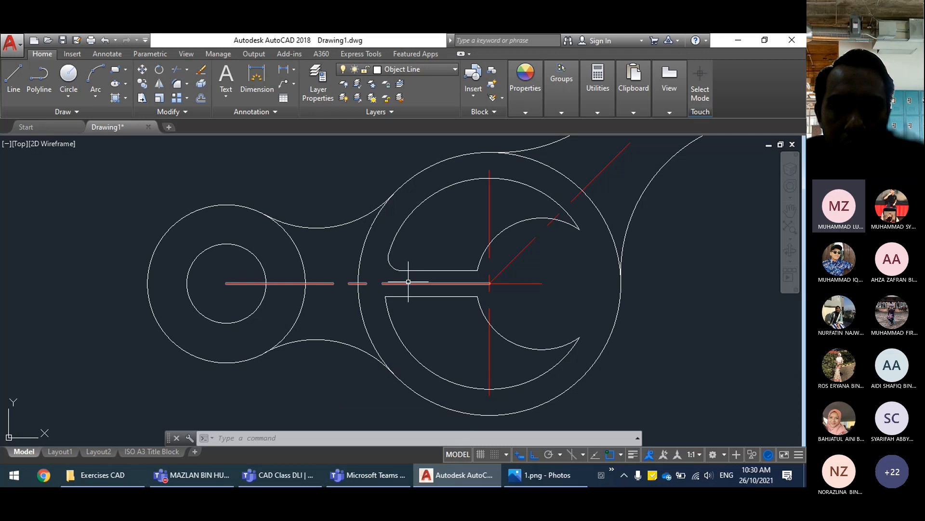
Step: Fillet the upper slot's other two corners with radius 5, where the R25 arc meets the horizontal line and the R40 arc
click(178, 85)
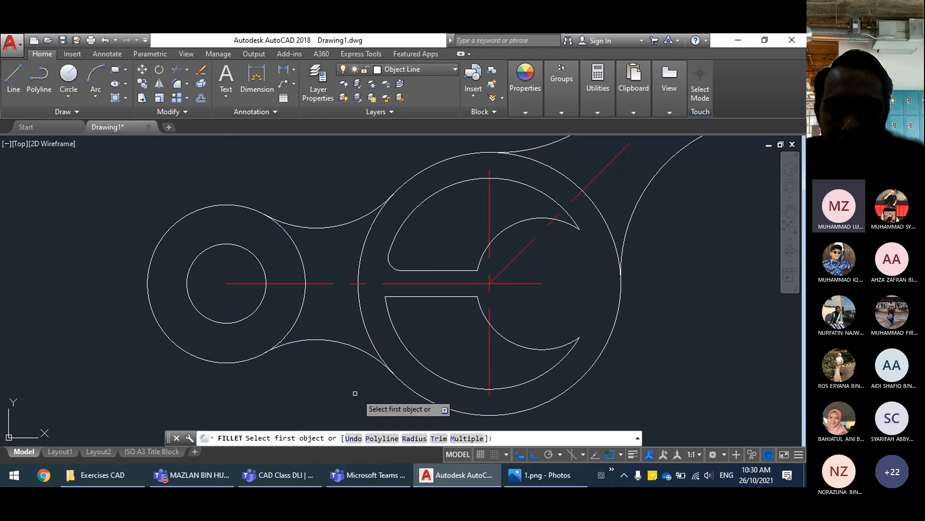
click(465, 270)
click(483, 254)
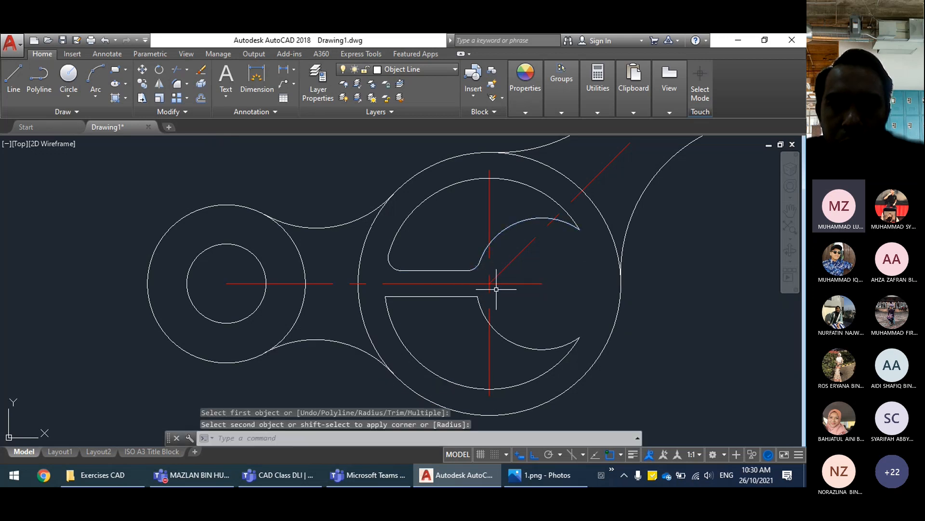
click(177, 84)
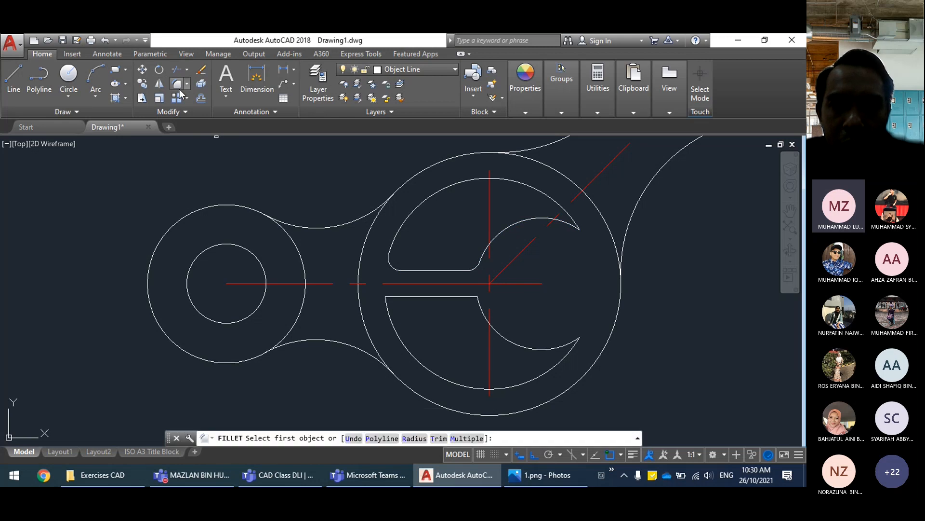
click(531, 186)
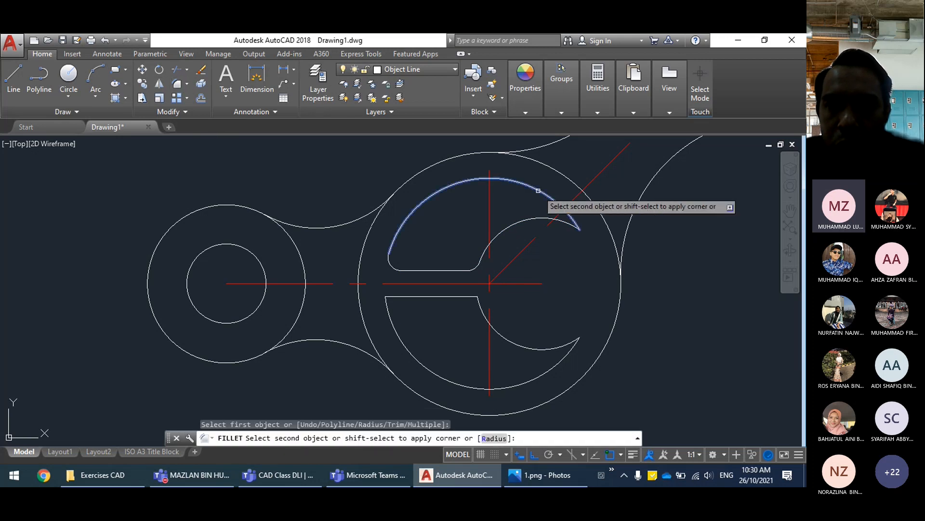
click(531, 219)
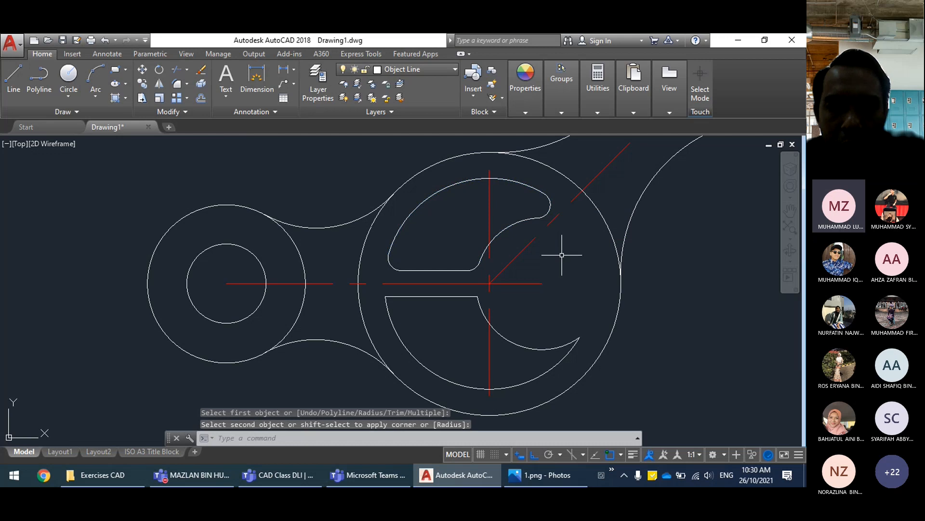
Step: Fillet all three corners of the lower slot with the same radius of 5, matching the upper slot
click(177, 86)
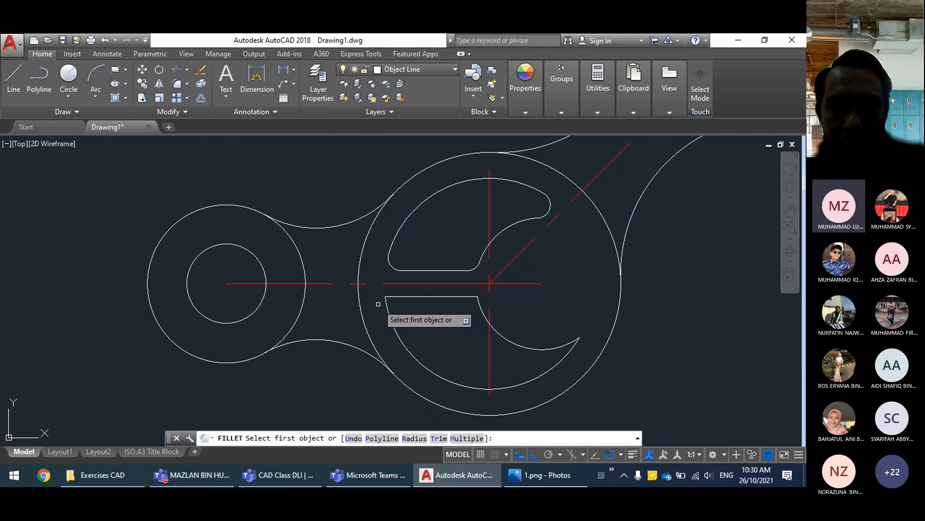
click(392, 321)
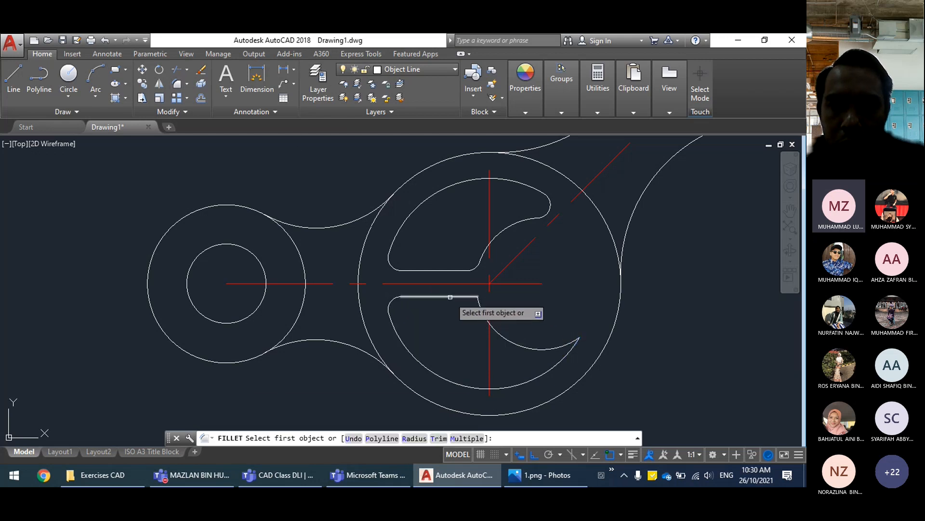
click(481, 315)
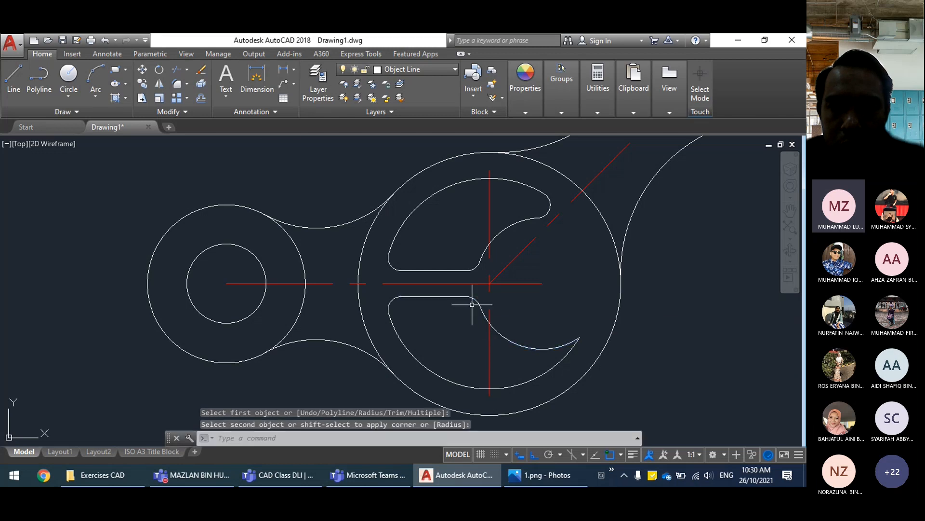
click(177, 83)
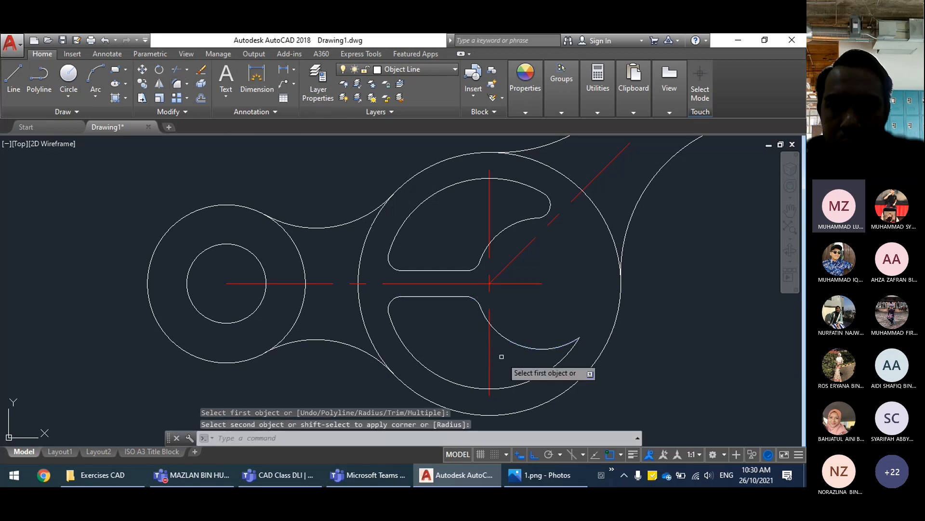
click(530, 349)
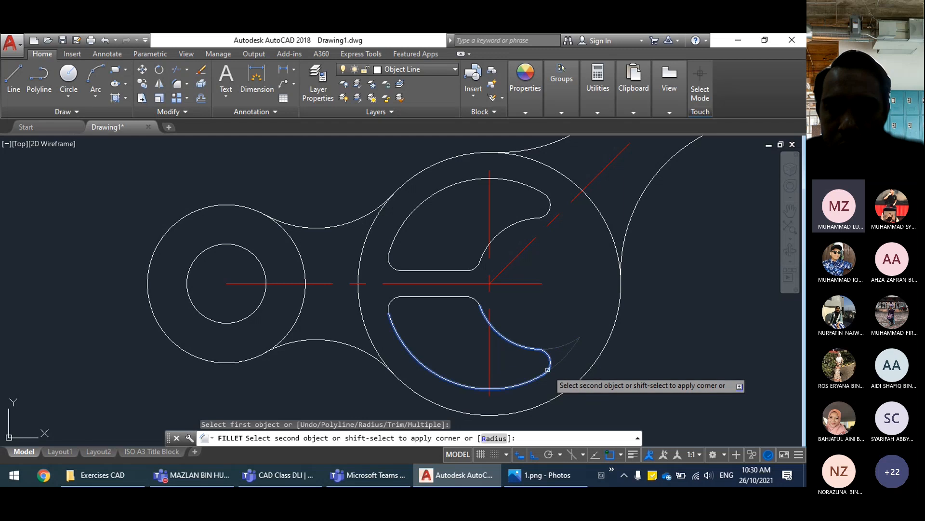
click(534, 377)
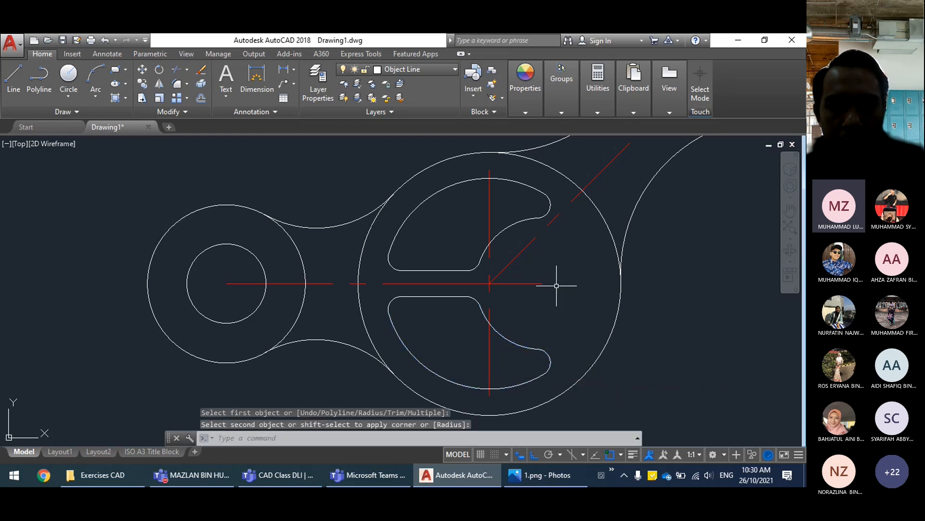
Step: Review the whole filleted part and examine the offset hub's circle dimensions in 1.png
scroll(542, 324, down, 4)
scroll(533, 325, up, 2)
middle_drag(533, 325, 507, 321)
scroll(503, 315, down, 2)
scroll(458, 311, up, 1)
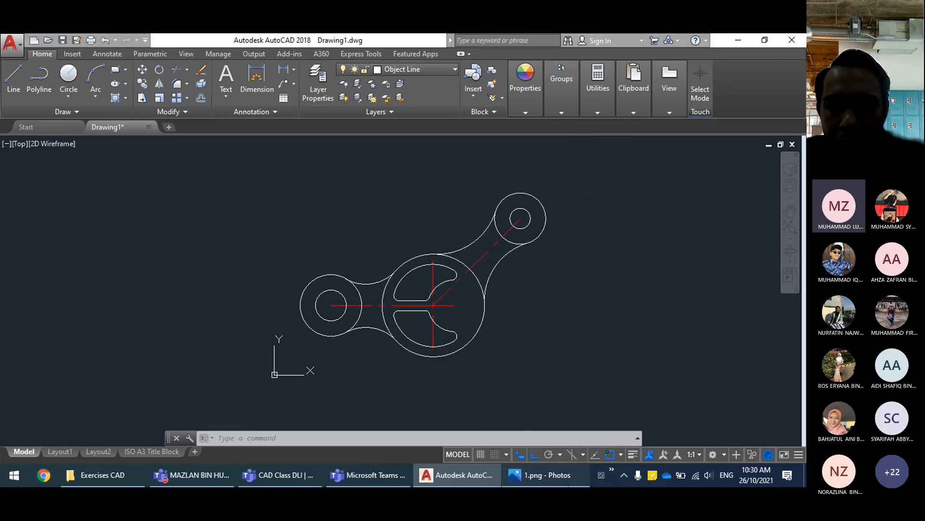
click(546, 475)
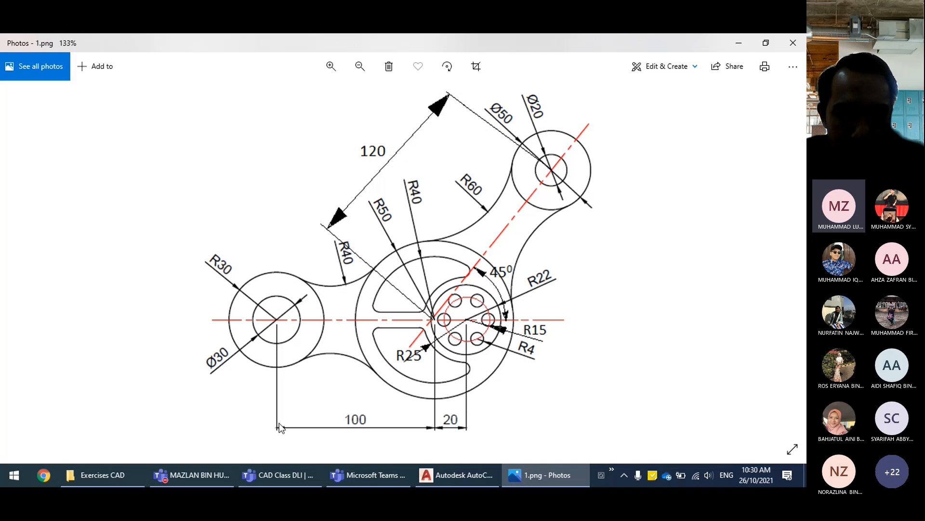
click(349, 475)
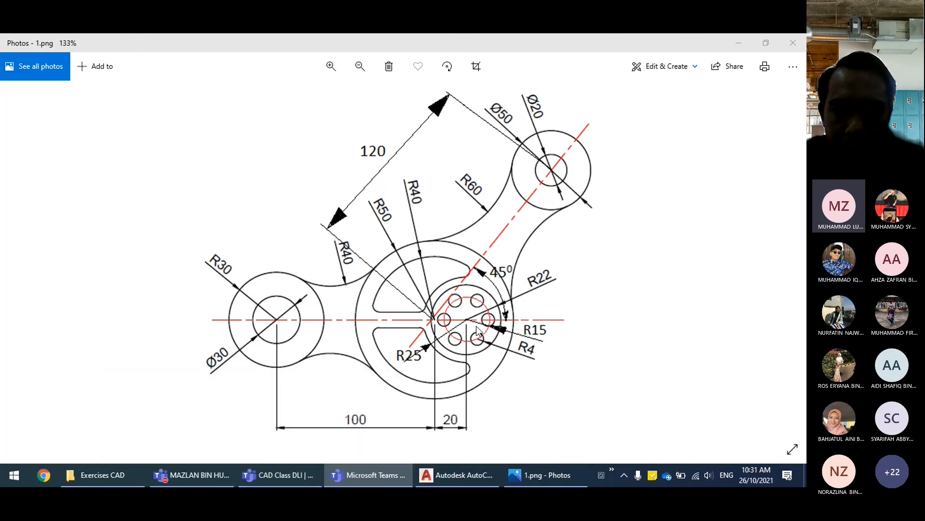
click(582, 300)
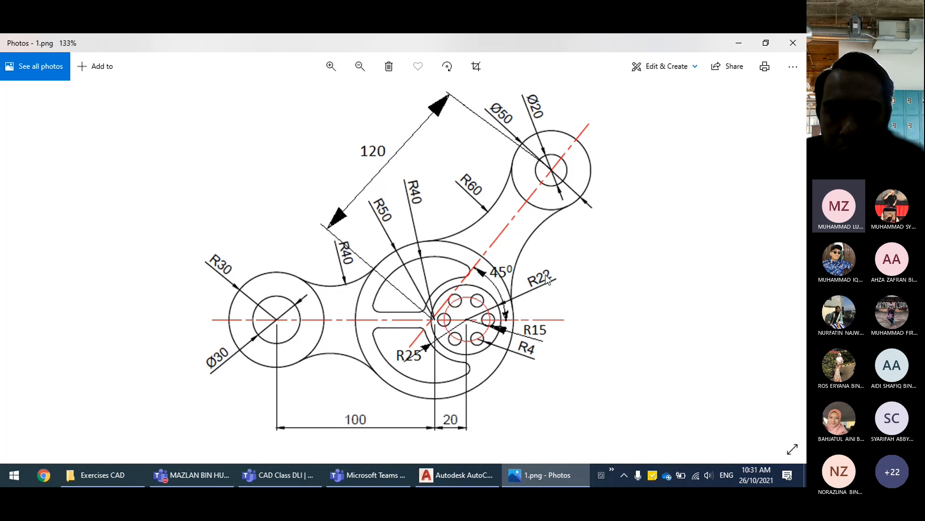
Step: In AutoCAD, draw an R22 circle centred at the free end of the 20-long centre line
click(457, 476)
text(c)
key(Return)
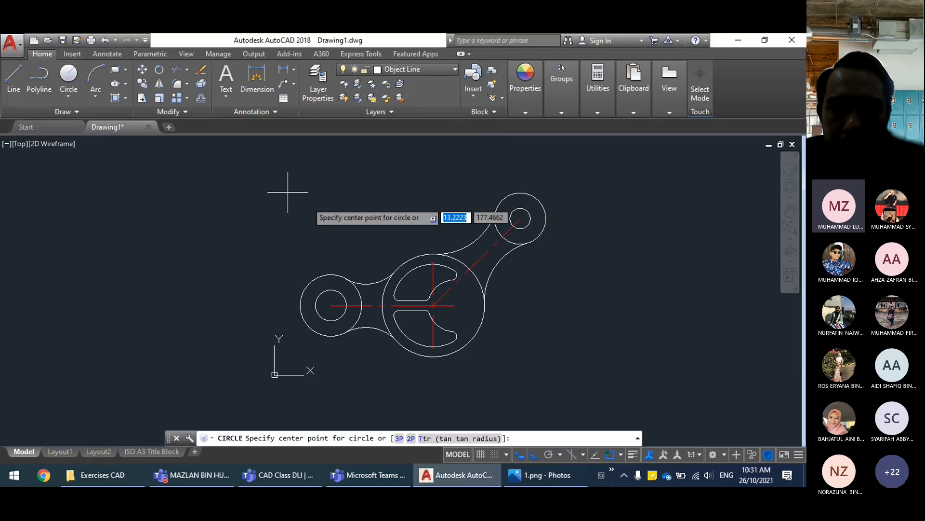
click(454, 305)
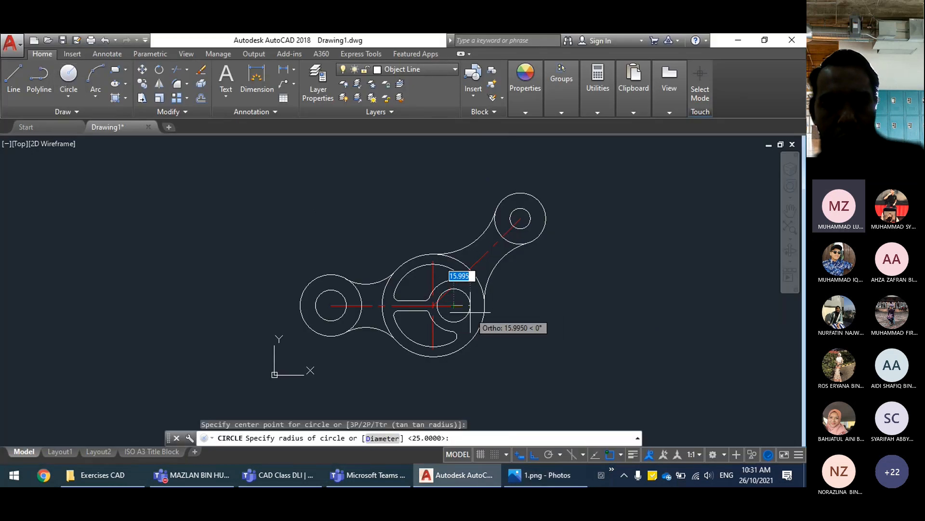
text(22)
key(Return)
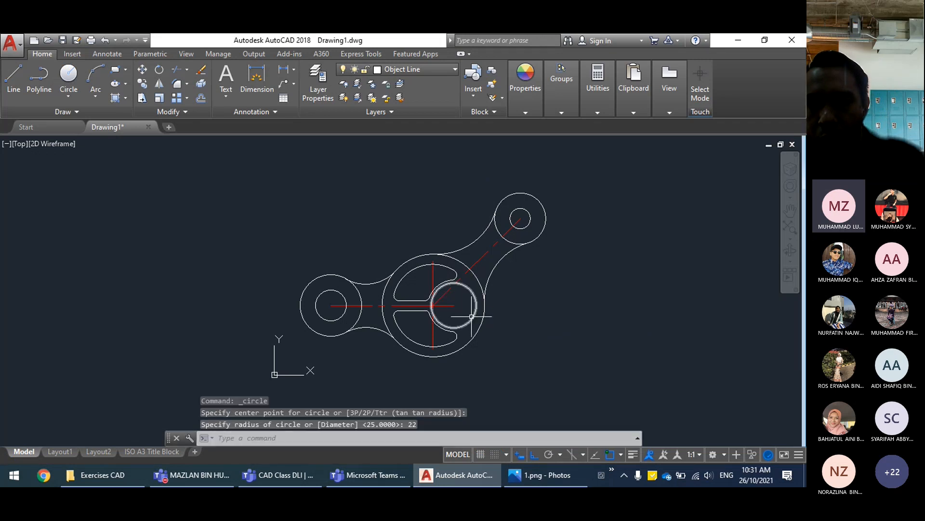
Step: Compare the drawn hub with an enlarged view of 1.png, examining the R15 centre-line circle and the R4 holes
click(544, 475)
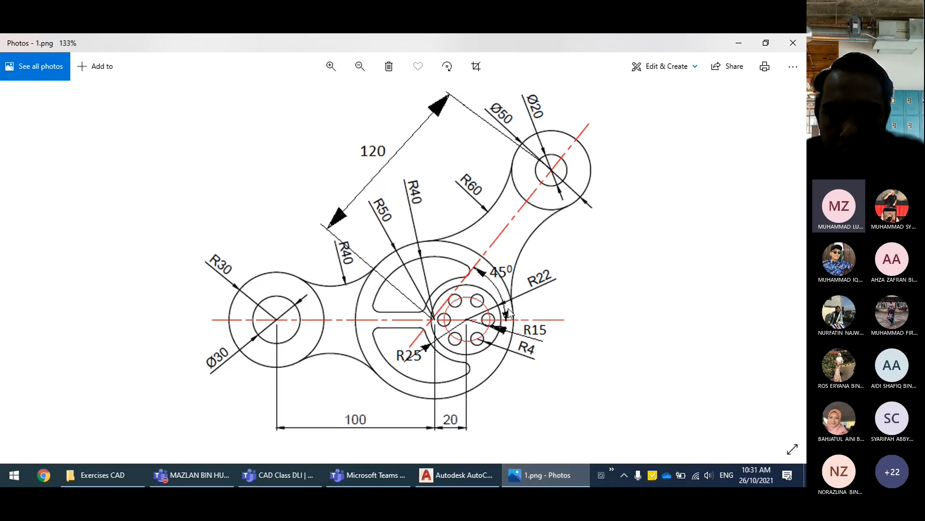
scroll(524, 316, up, 2)
drag(524, 316, 511, 283)
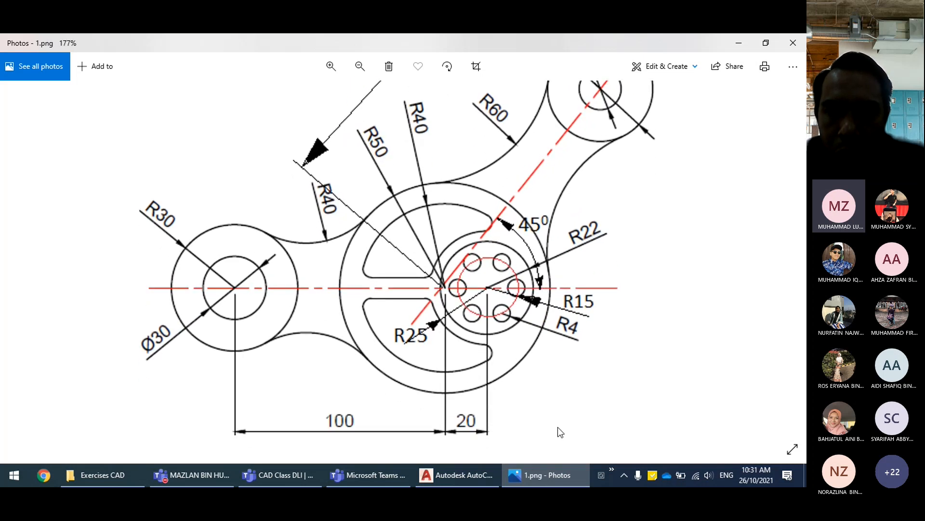
key(alt+Tab)
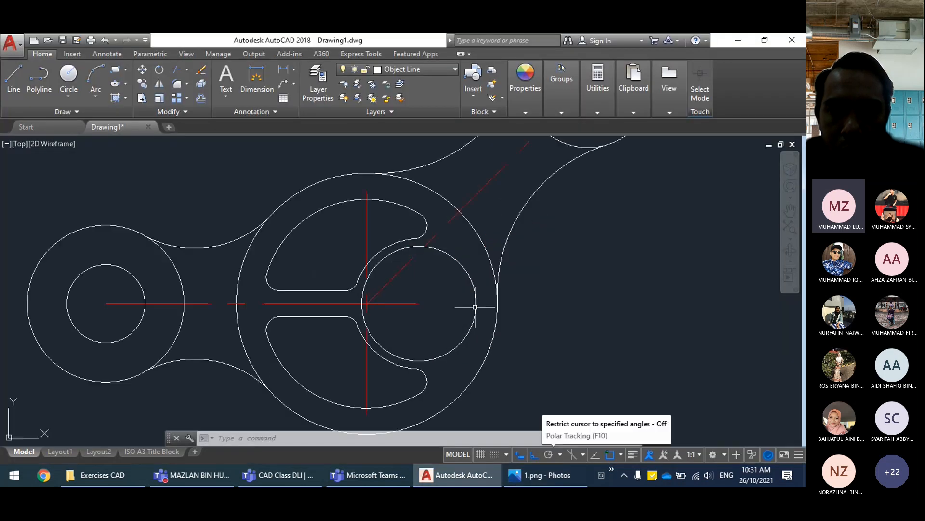
middle_drag(475, 307, 451, 288)
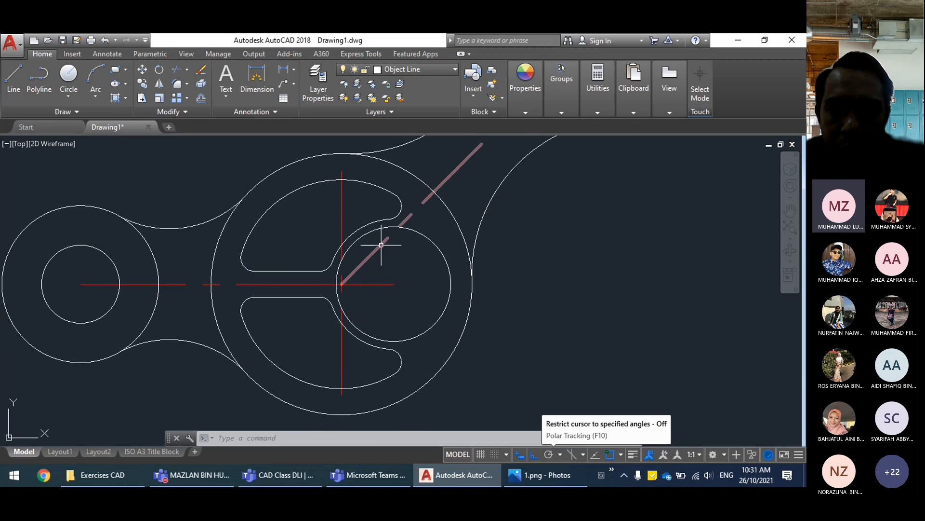
key(alt+Tab)
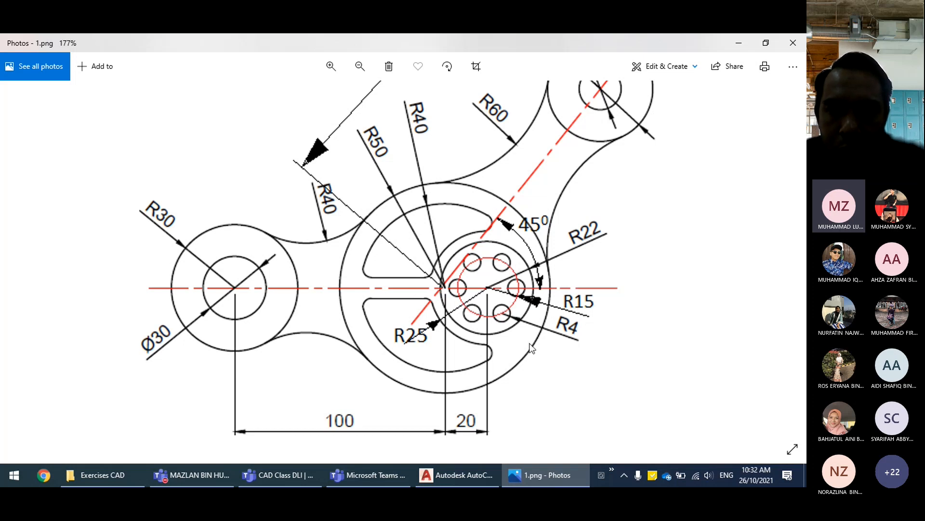
Step: Switch to AutoCAD, make the Center Line layer current and draw an R15 circle concentric with the R22 hub circle
click(499, 482)
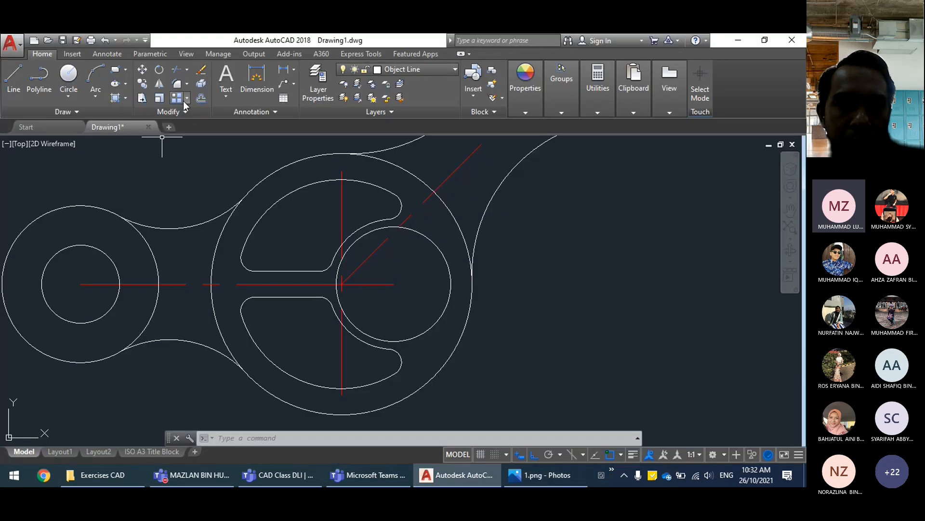
click(441, 69)
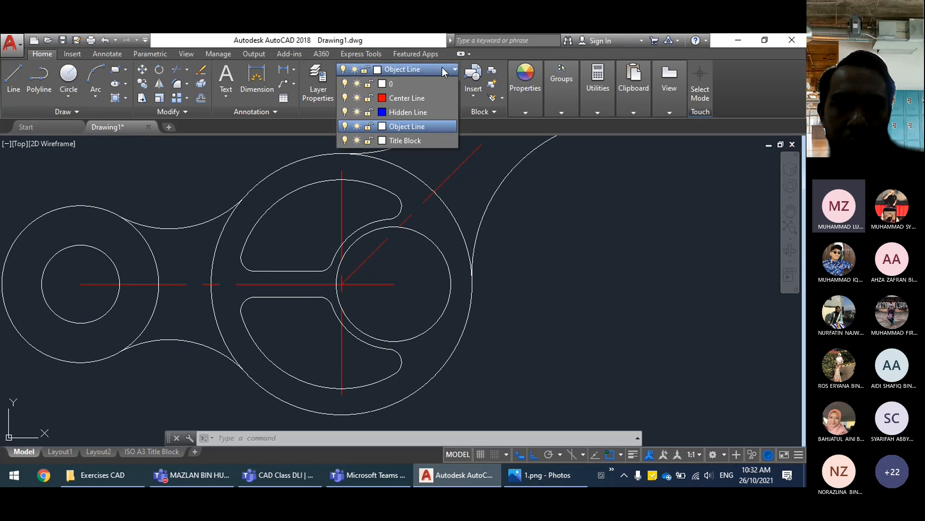
click(412, 99)
click(529, 477)
click(490, 478)
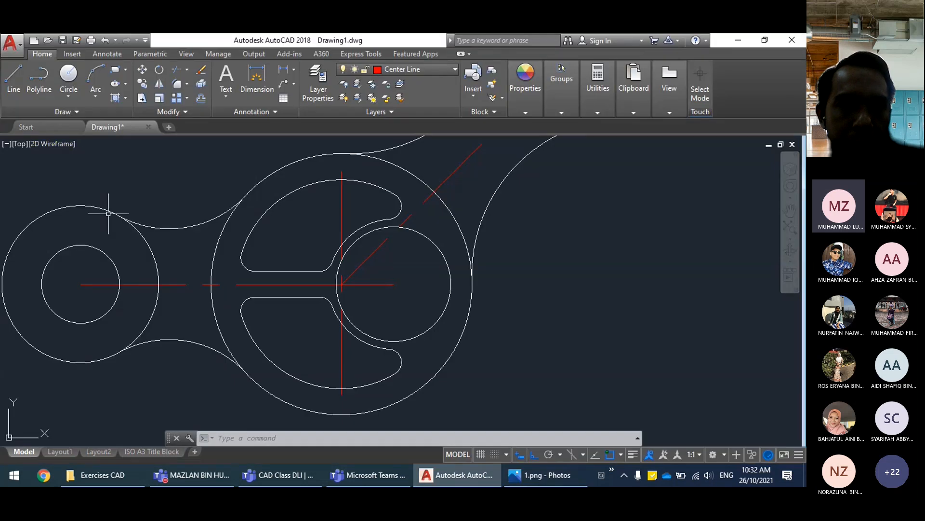
click(69, 77)
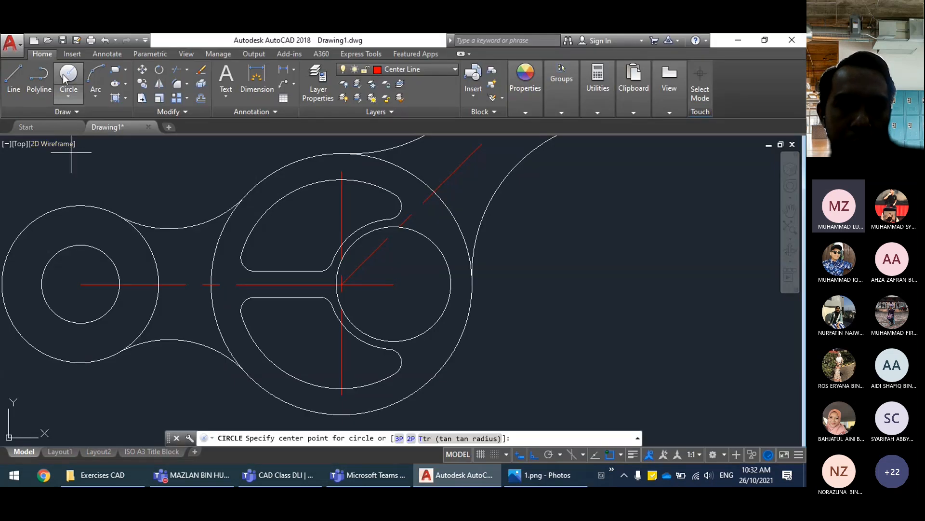
click(393, 284)
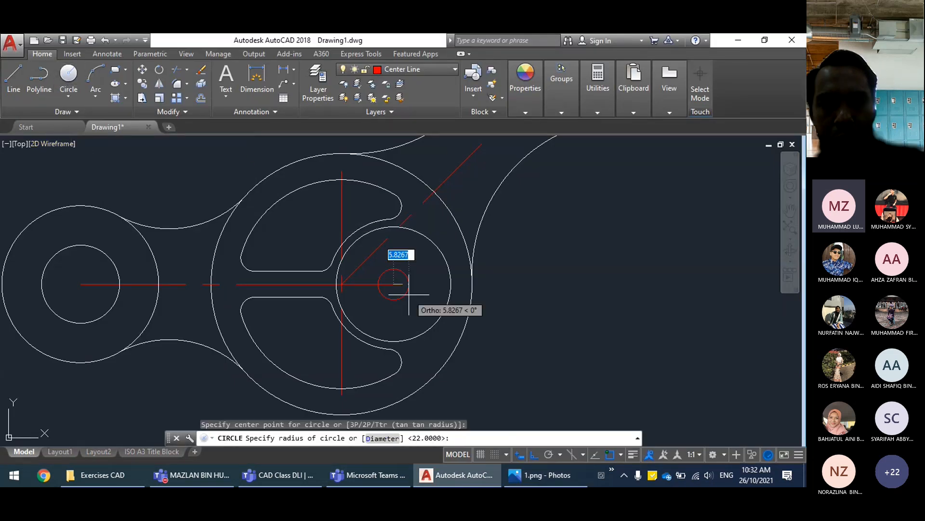
text(15)
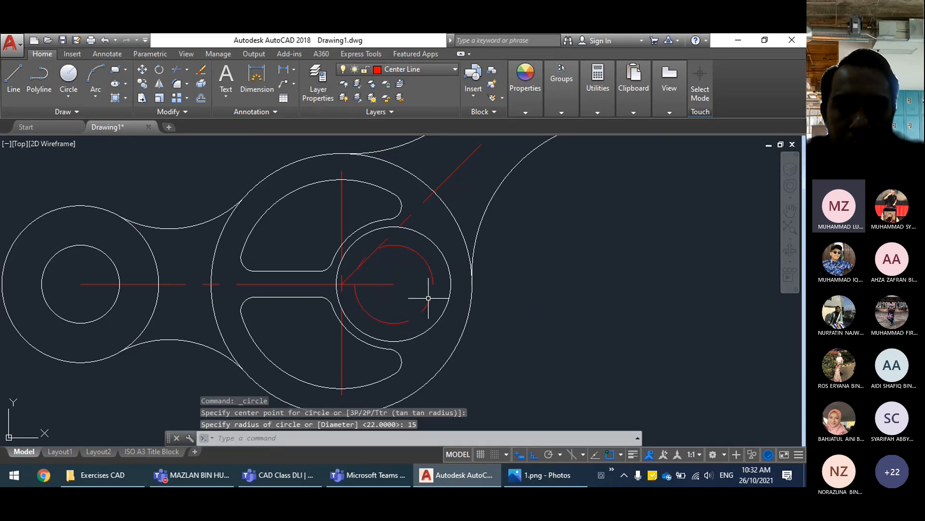
Step: Delete the short 20-long centre line and stretch the main horizontal centre line's end through the hub to beyond the R50 circle
scroll(426, 302, up, 2)
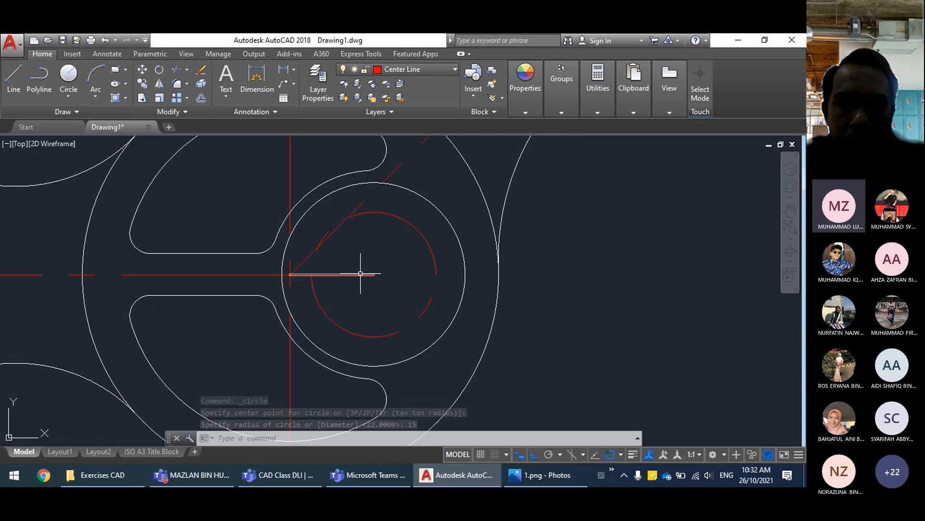
click(360, 273)
key(Delete)
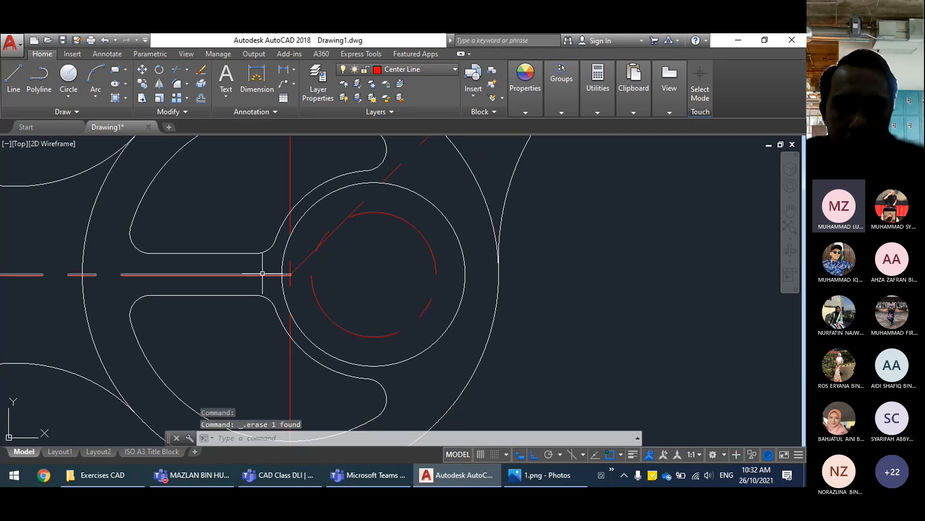
click(262, 275)
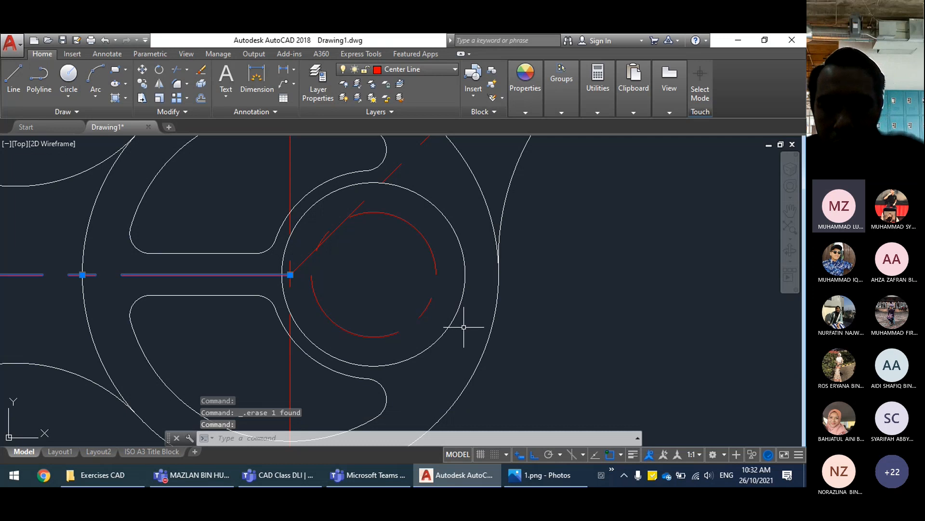
key(F8)
key(F8)
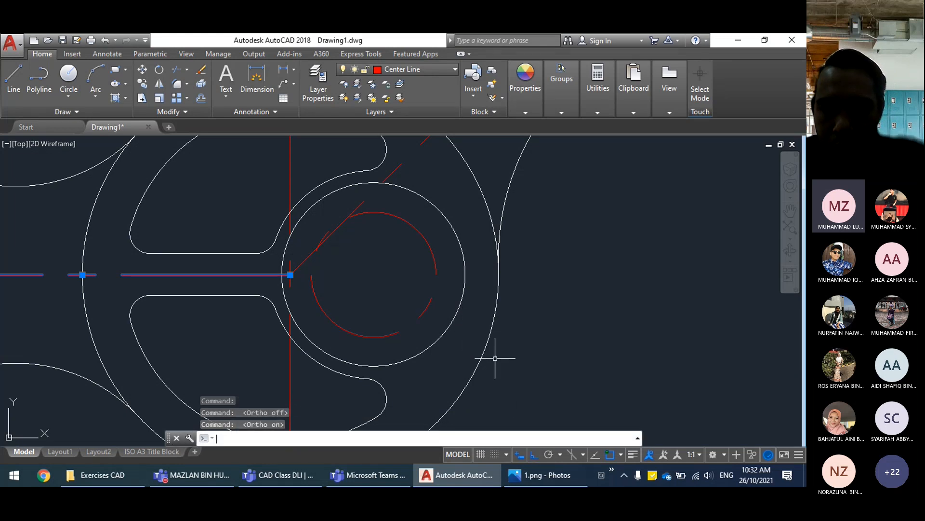
click(290, 274)
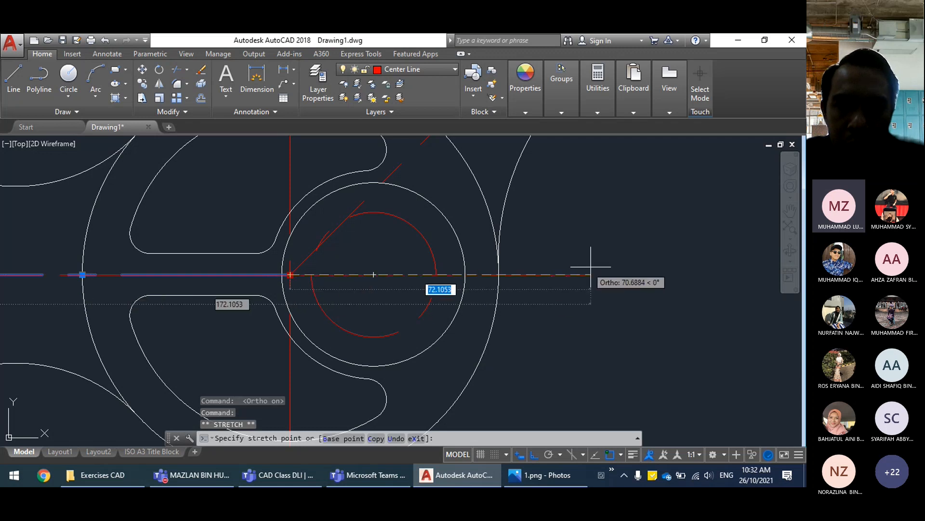
click(653, 273)
key(Escape)
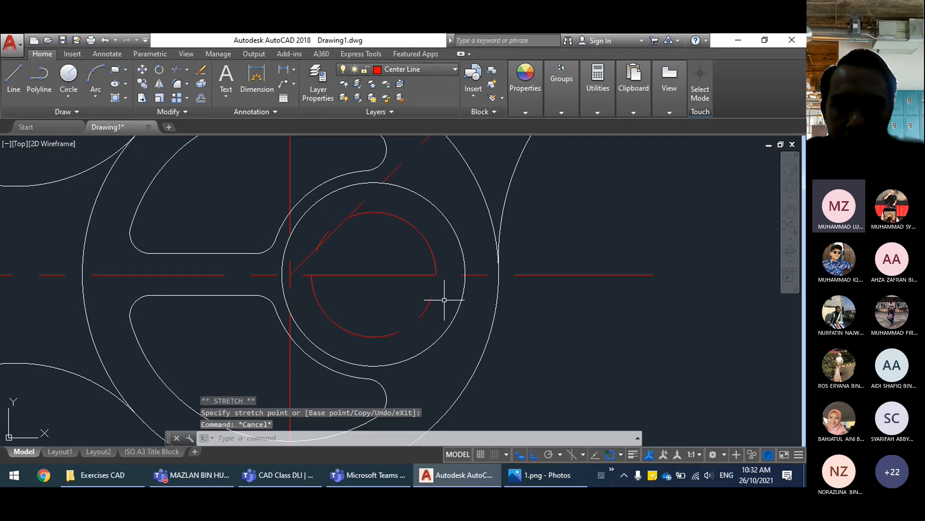
Step: Make the Object Line layer current, check the holes in 1.png, and draw an R4 circle on the R15 circle's quadrant nearest the R50 circle's centre
scroll(439, 295, down, 2)
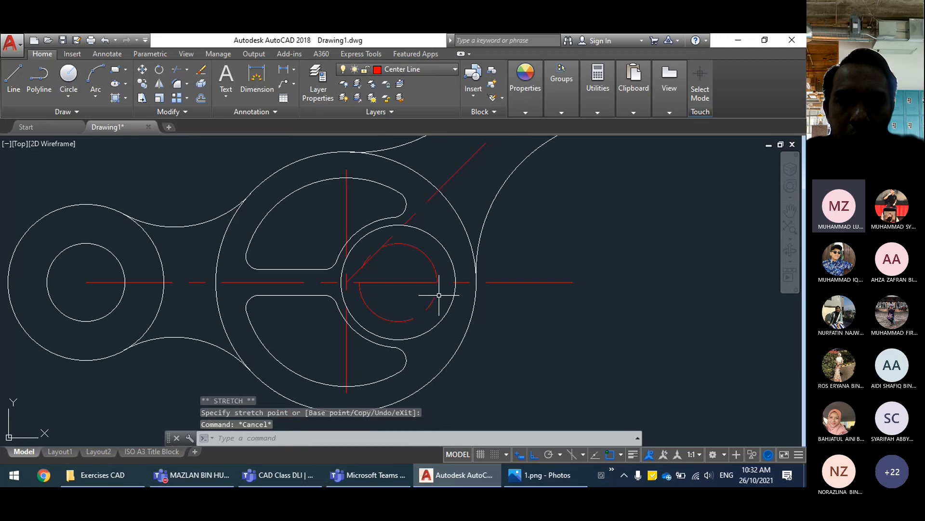
click(453, 72)
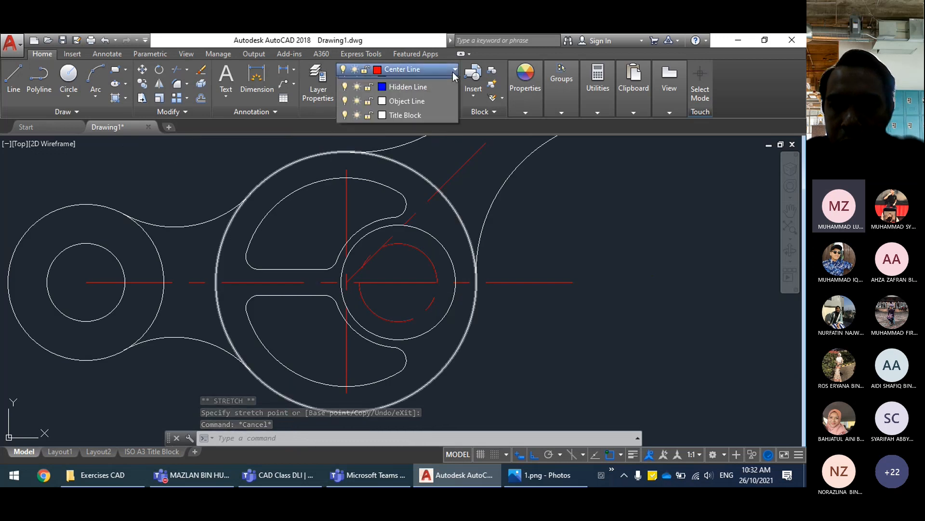
click(406, 129)
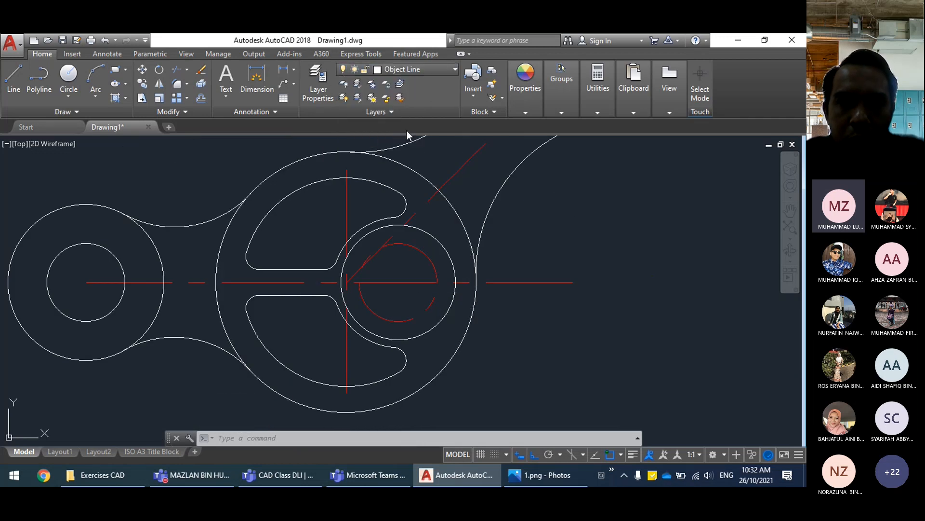
click(528, 482)
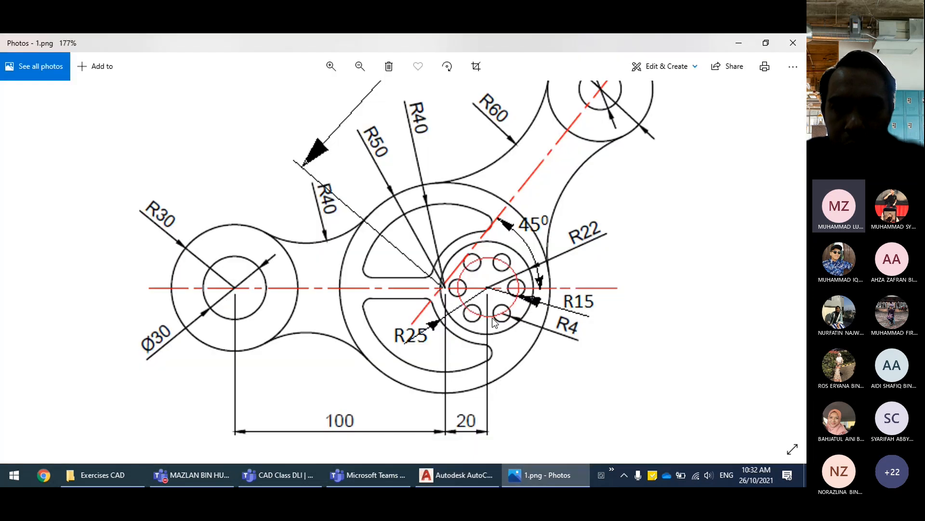
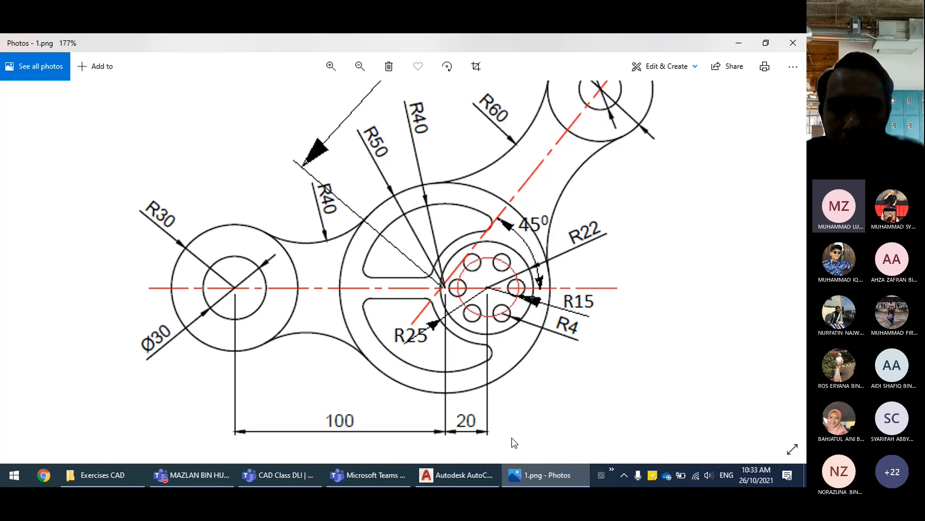
click(481, 478)
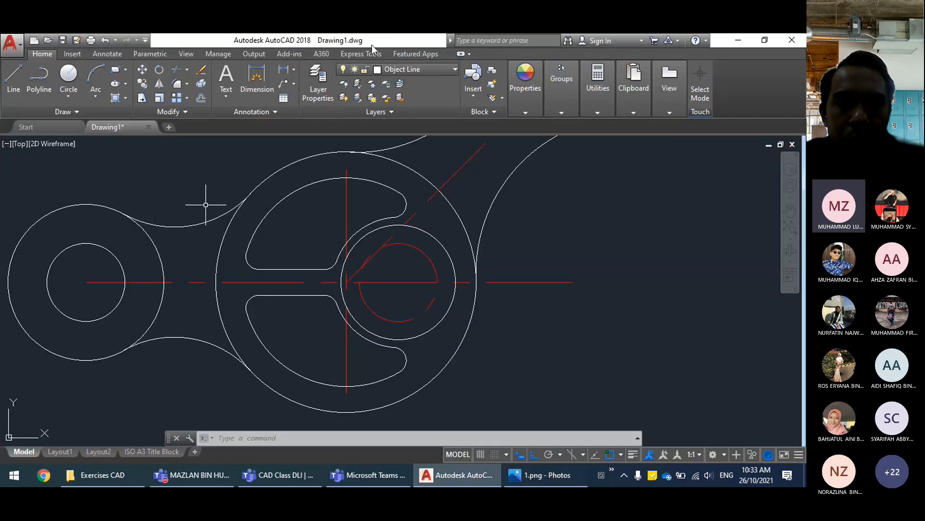
click(69, 77)
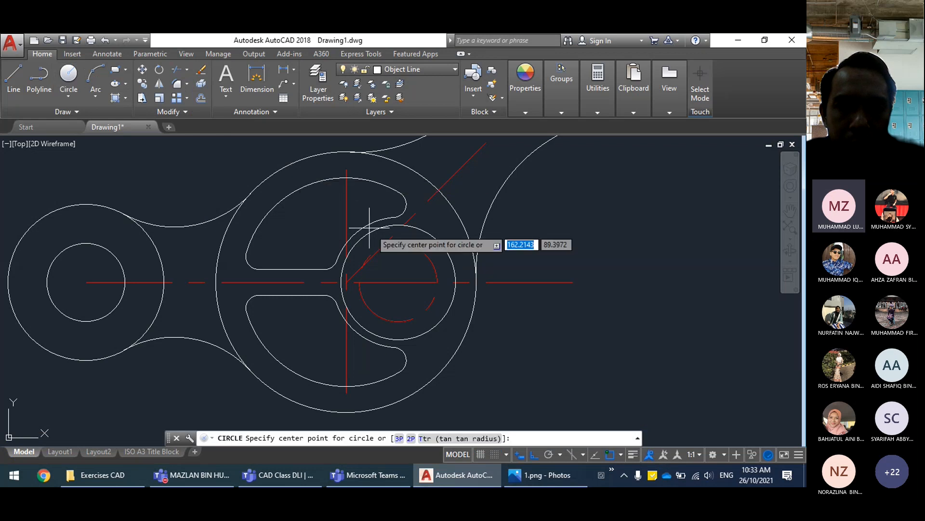
scroll(369, 285, up, 2)
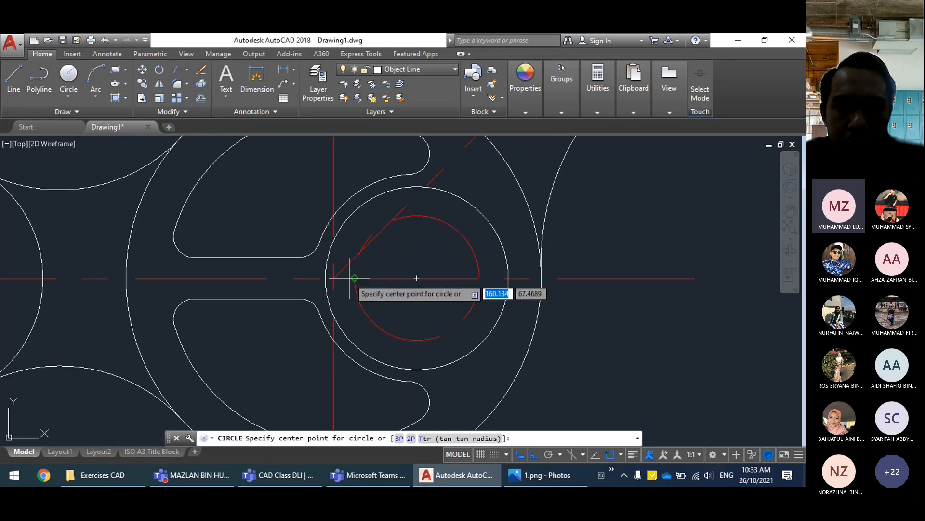
click(355, 279)
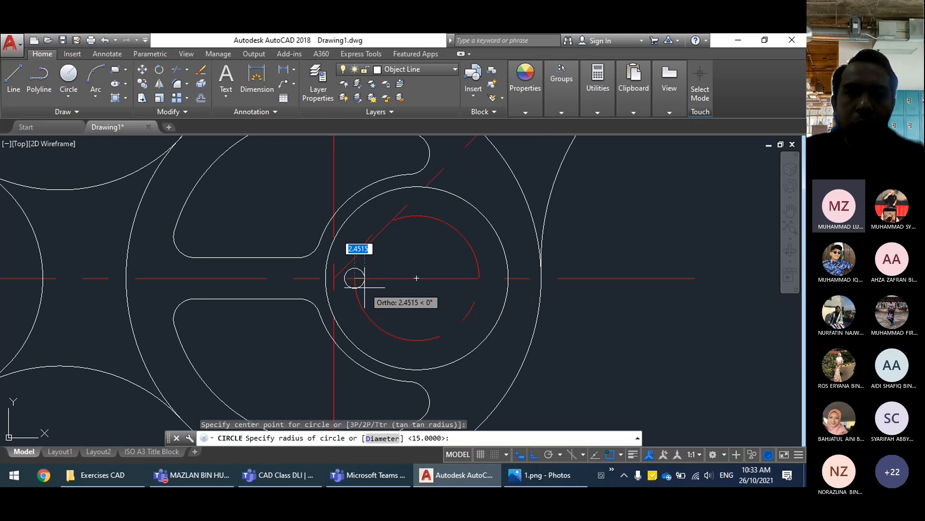
text(4)
key(Return)
Step: Create a polar array of the R4 circle around the hub's centre with six items filling 360 degrees
scroll(409, 260, down, 2)
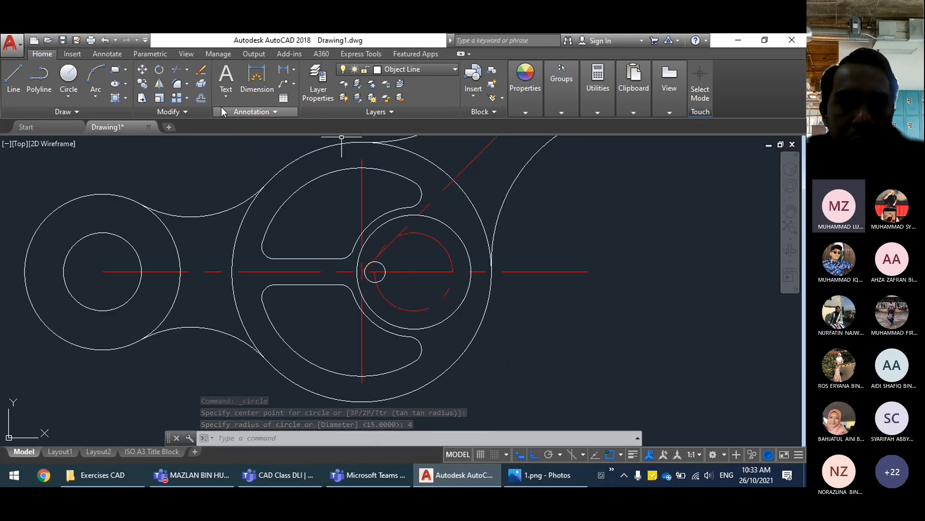
click(187, 100)
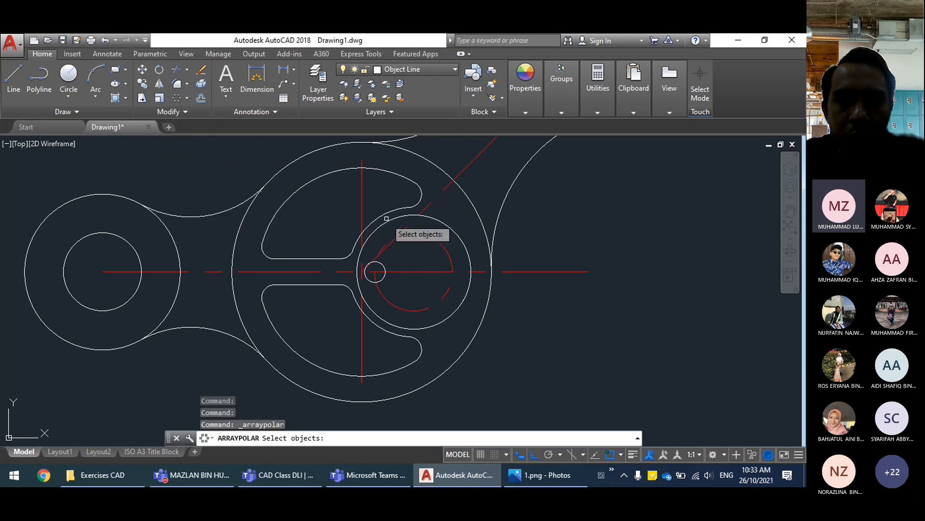
click(384, 268)
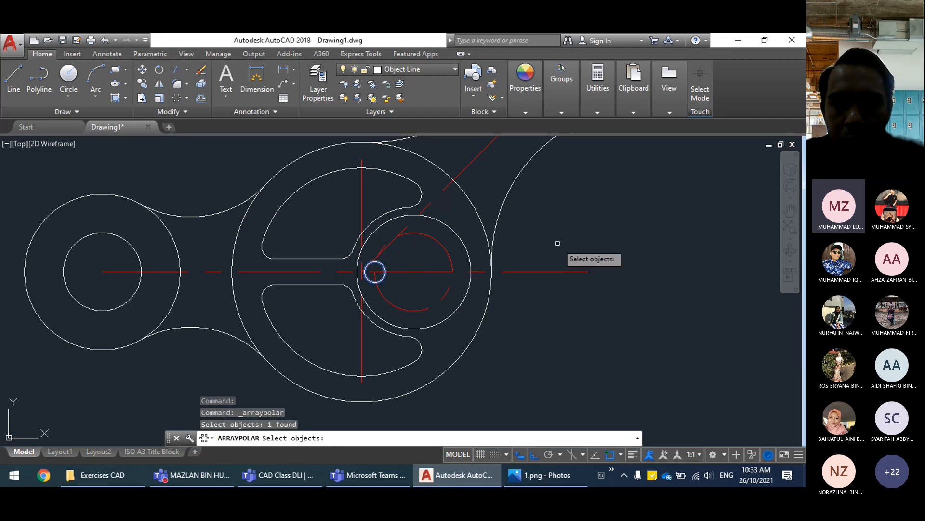
key(Return)
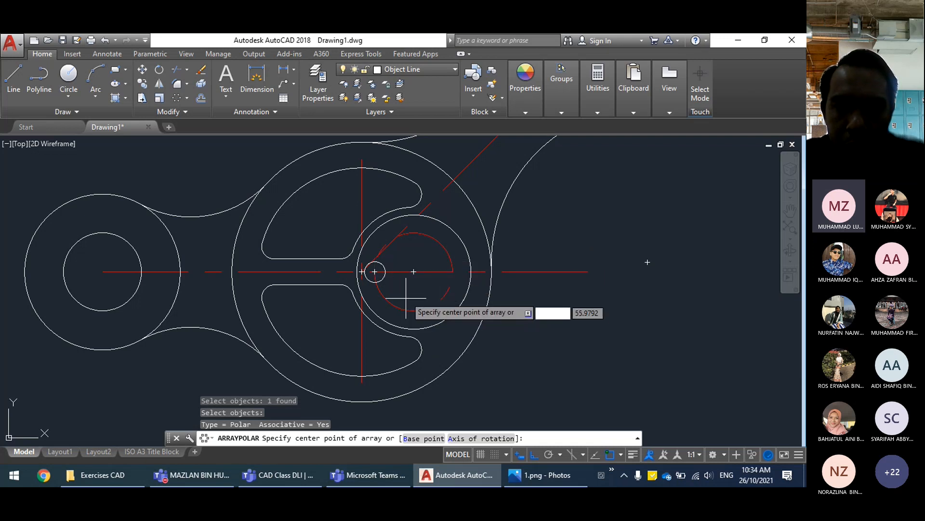
click(413, 271)
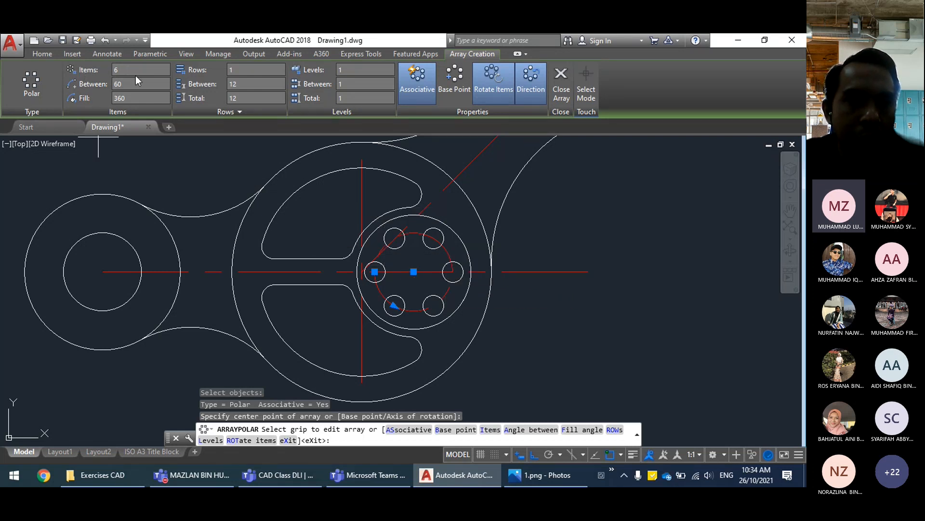
Step: Try eight items in the polar array of holes and restore the item count to 6
click(115, 70)
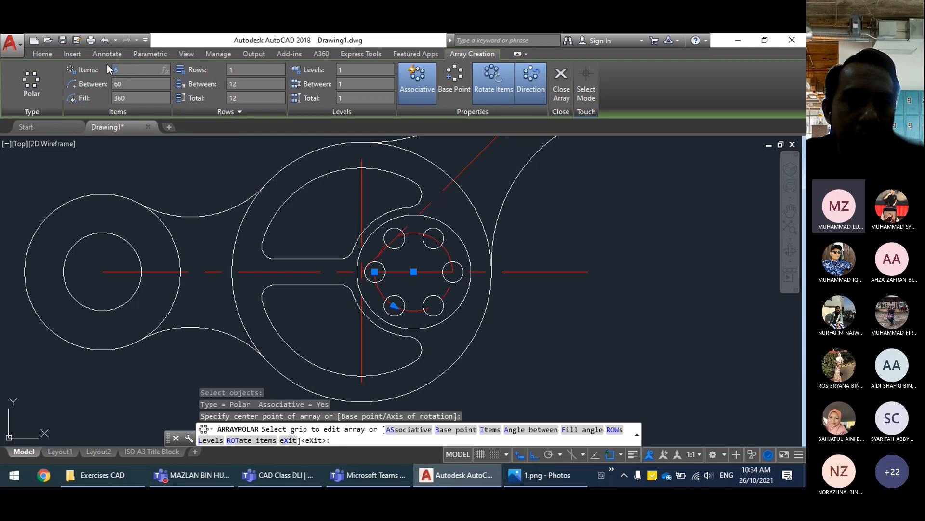
text(8)
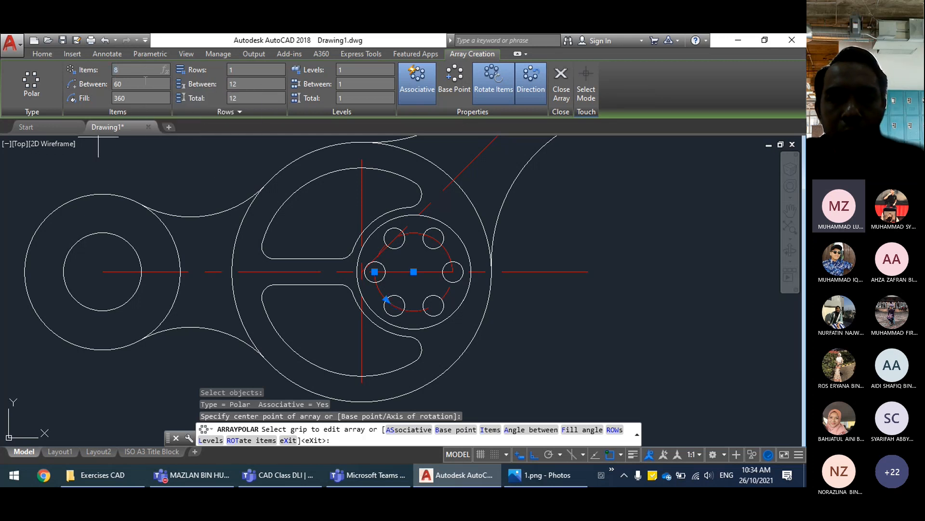
key(Return)
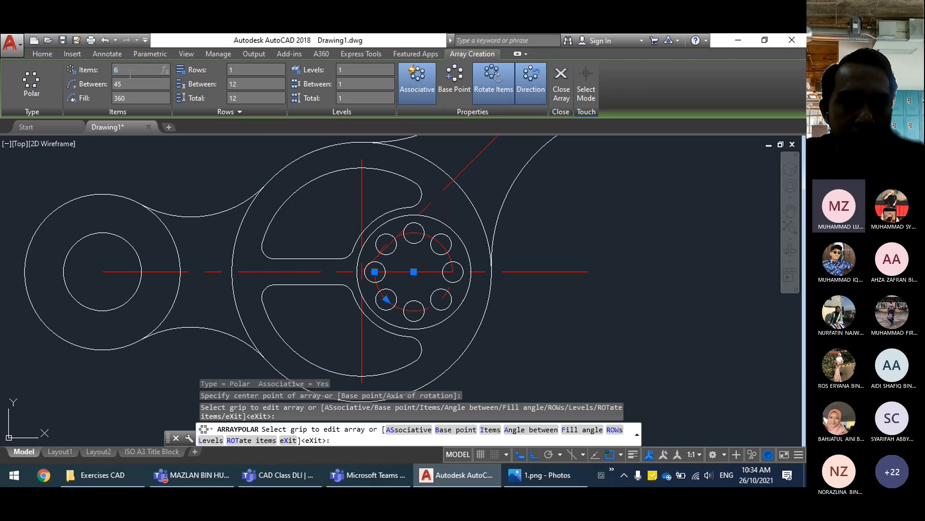
key(Return)
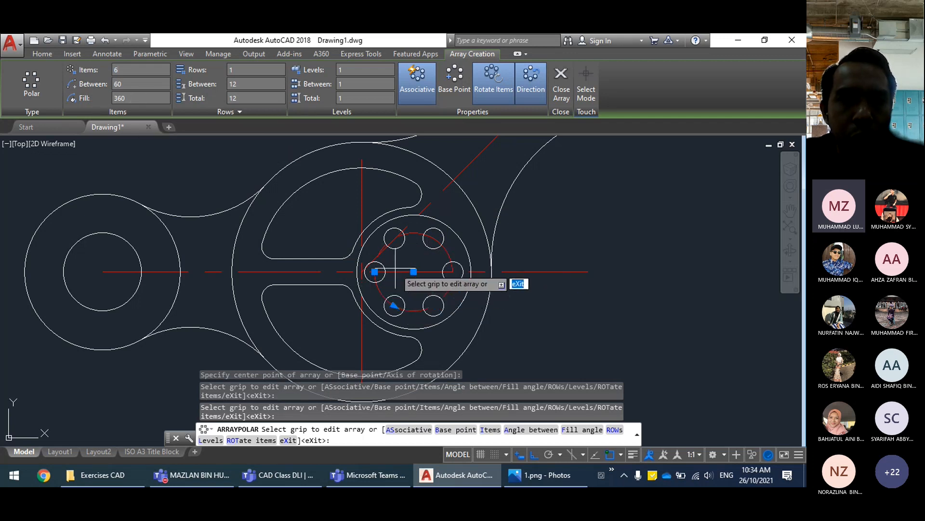
Step: Try fill angles of 180 and 270 degrees for the polar array of holes, and restore the fill to 360 degrees
click(128, 98)
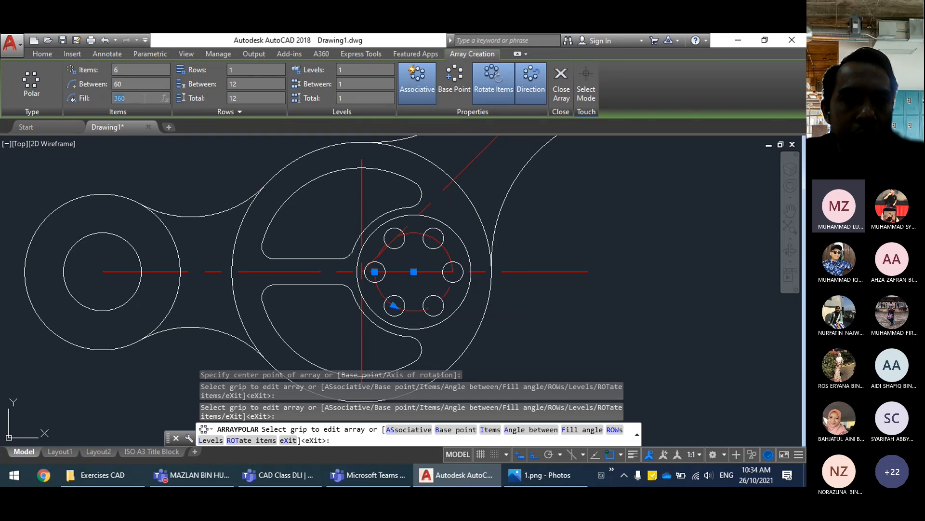
text(180)
key(Return)
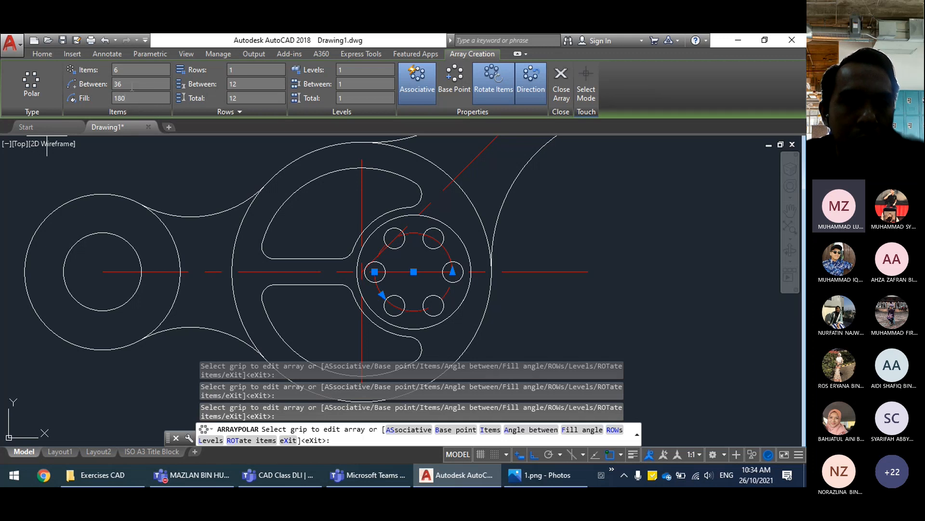
key(Return)
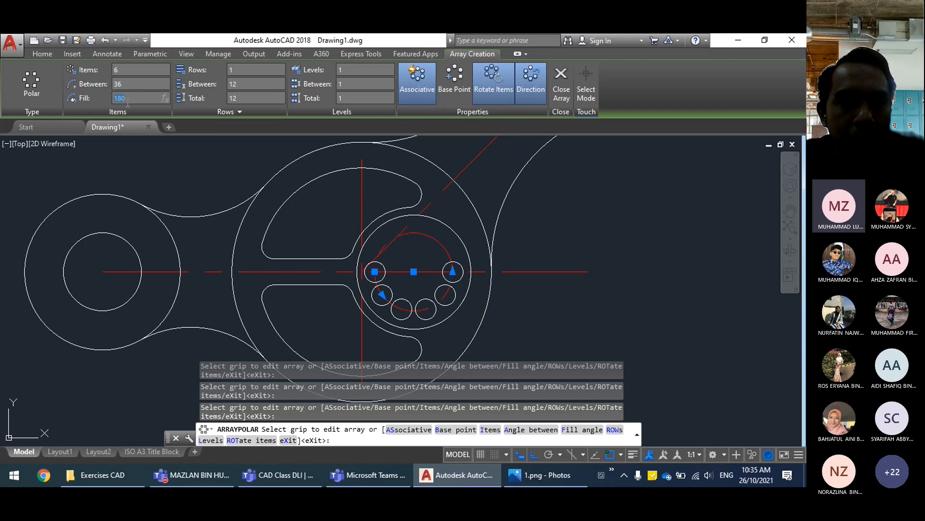
text(270)
key(Return)
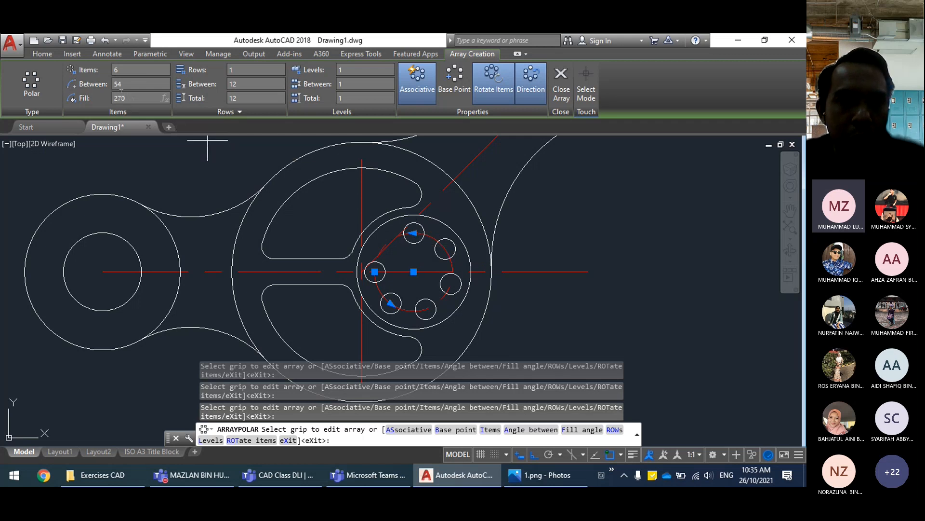
click(95, 100)
text(360)
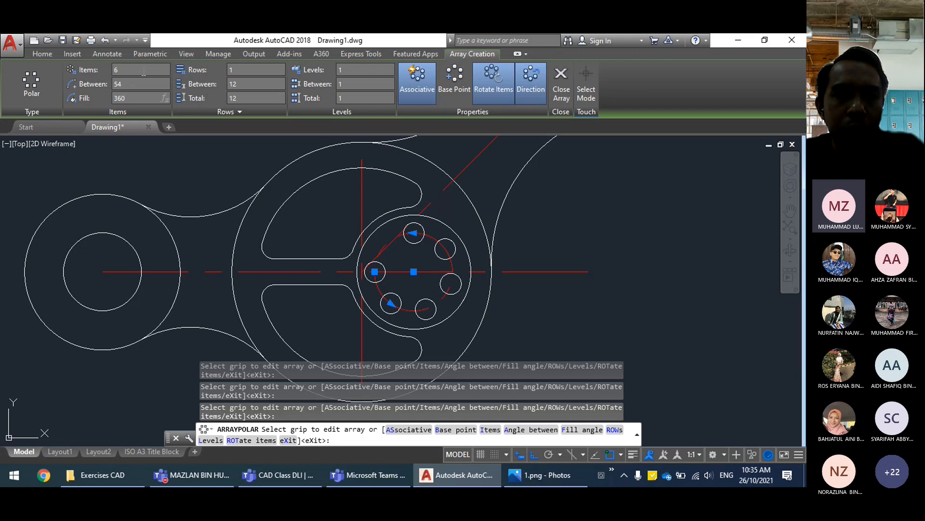
key(Return)
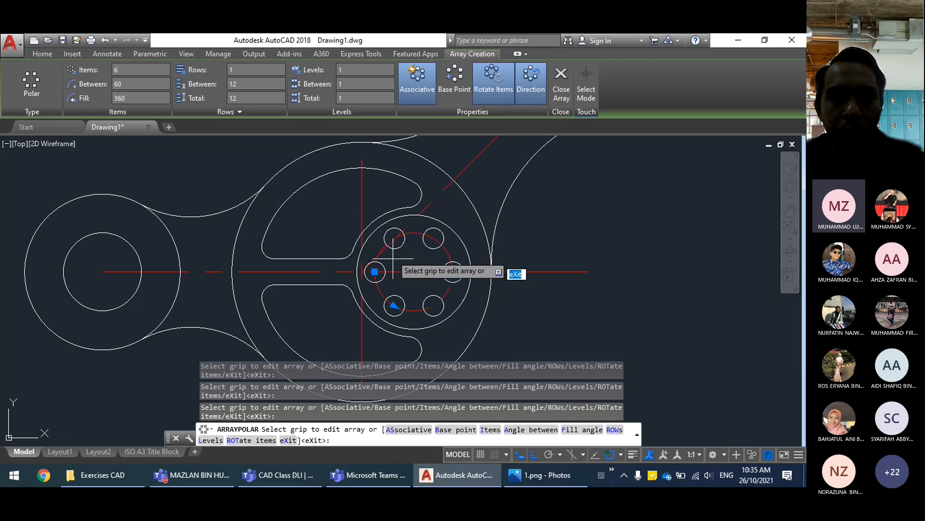
Step: Finish the polar array of six R4 holes and leave array editing
scroll(427, 289, down, 4)
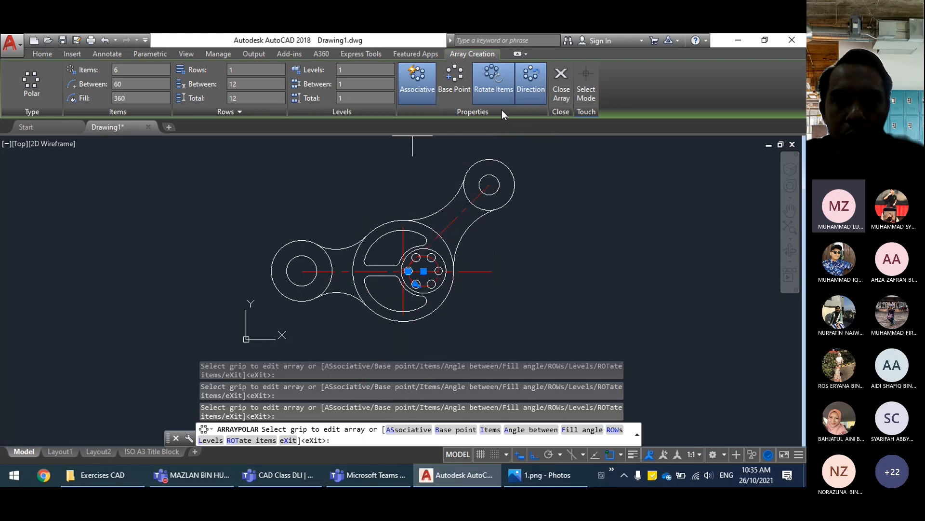
click(562, 92)
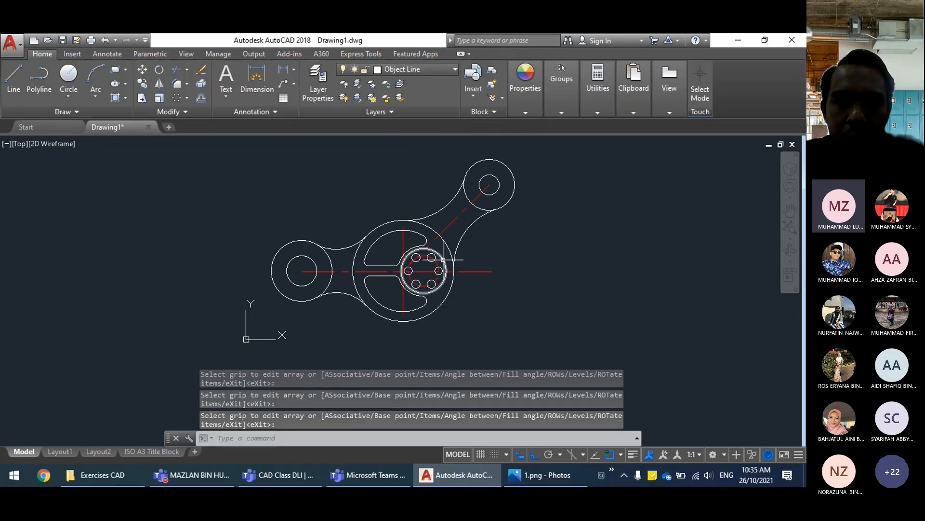
Step: Stretch the horizontal centre line's end at the R30 circle's centre horizontally outward to beyond that circle
scroll(448, 263, up, 3)
scroll(438, 256, down, 5)
scroll(437, 256, up, 2)
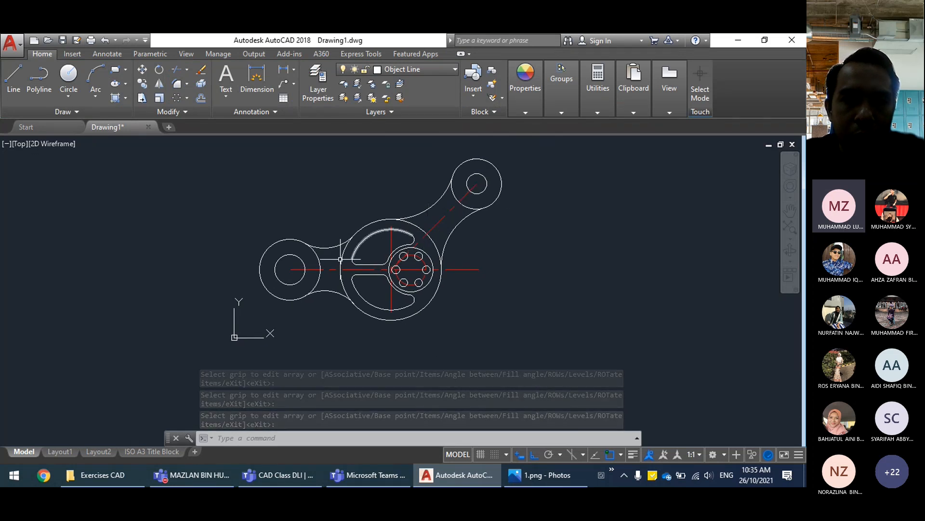
click(290, 269)
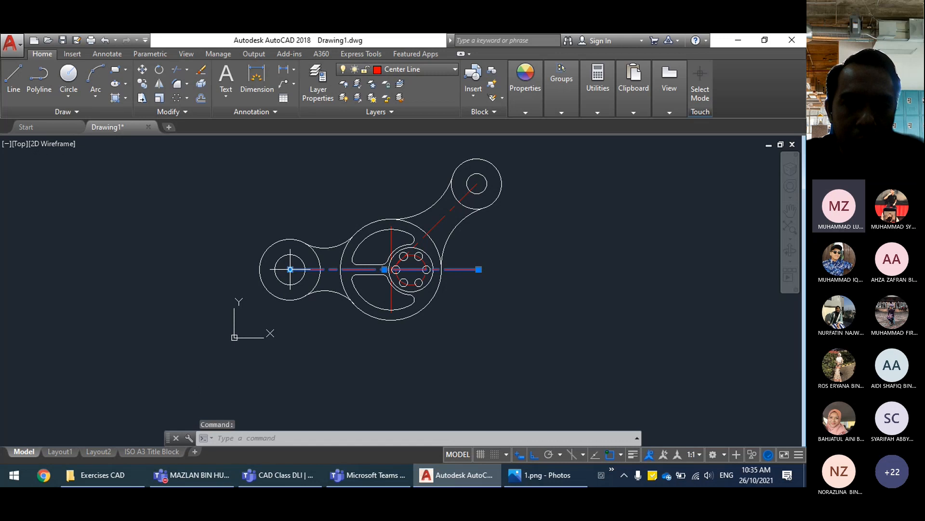
click(291, 270)
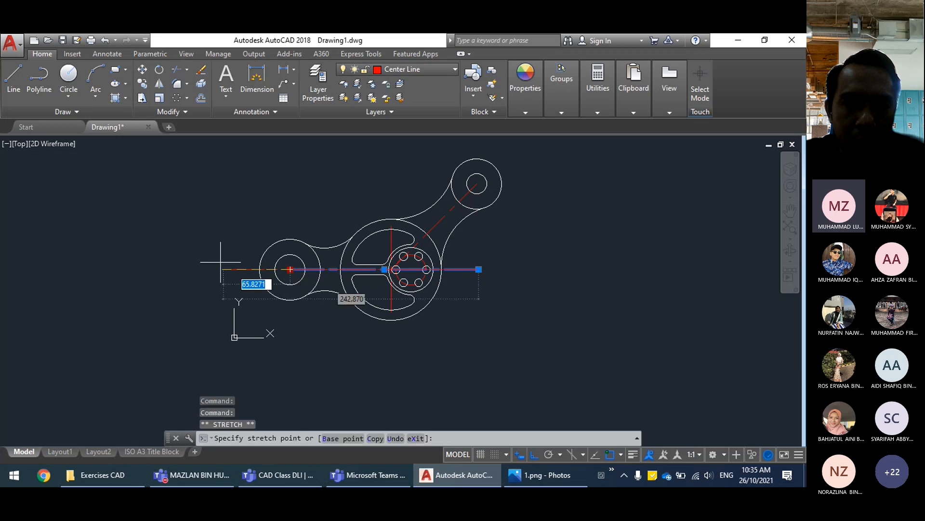
click(250, 255)
Step: With Ortho off, stretch the inclined centre line's outer end about 52 mm along 45 degrees to beyond the Ø50 circle
click(473, 187)
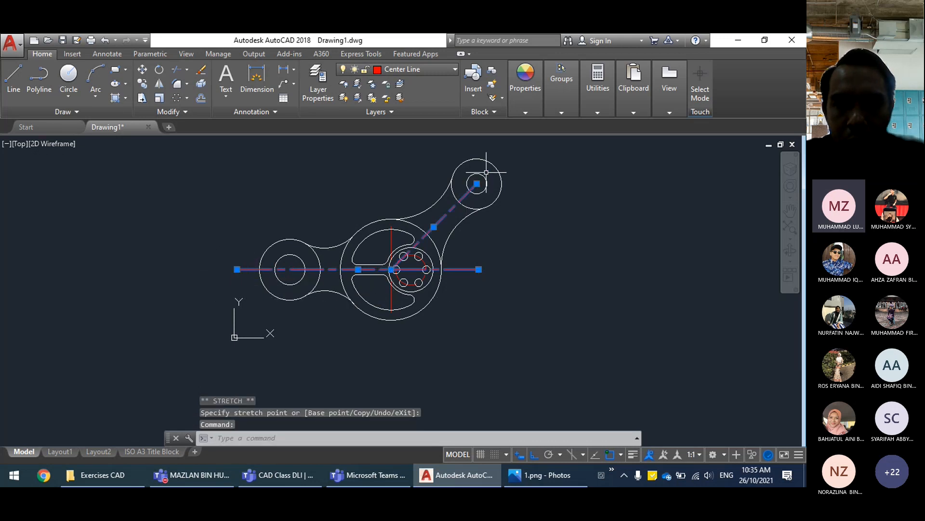
scroll(486, 165, up, 5)
scroll(480, 191, down, 3)
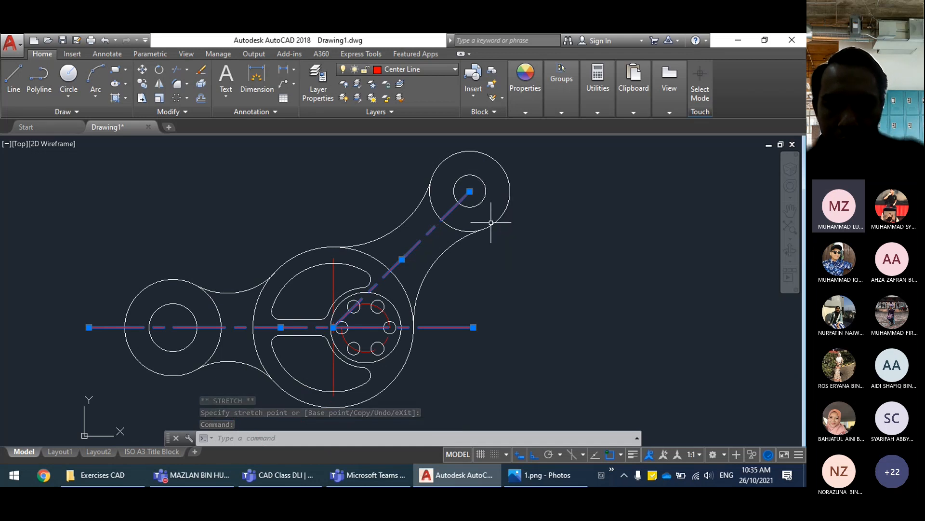
key(F8)
middle_drag(442, 196, 414, 241)
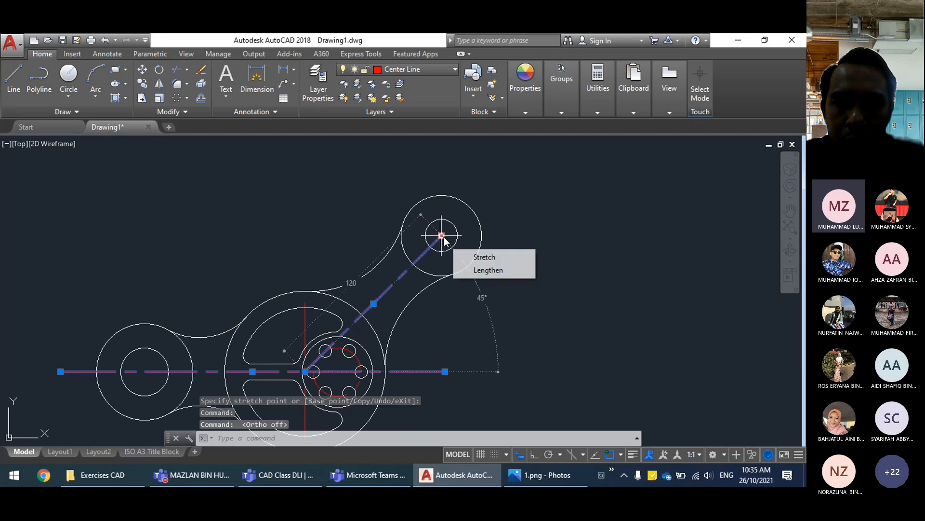
click(441, 235)
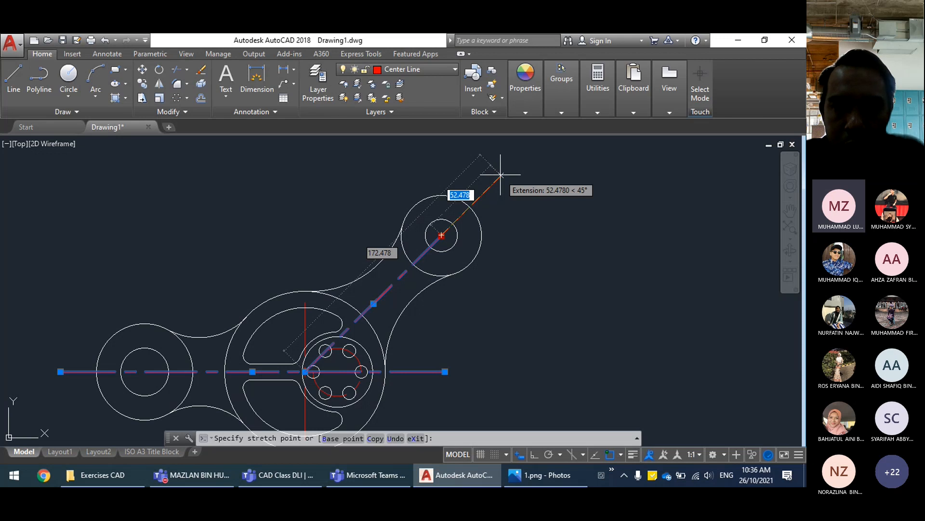
key(Escape)
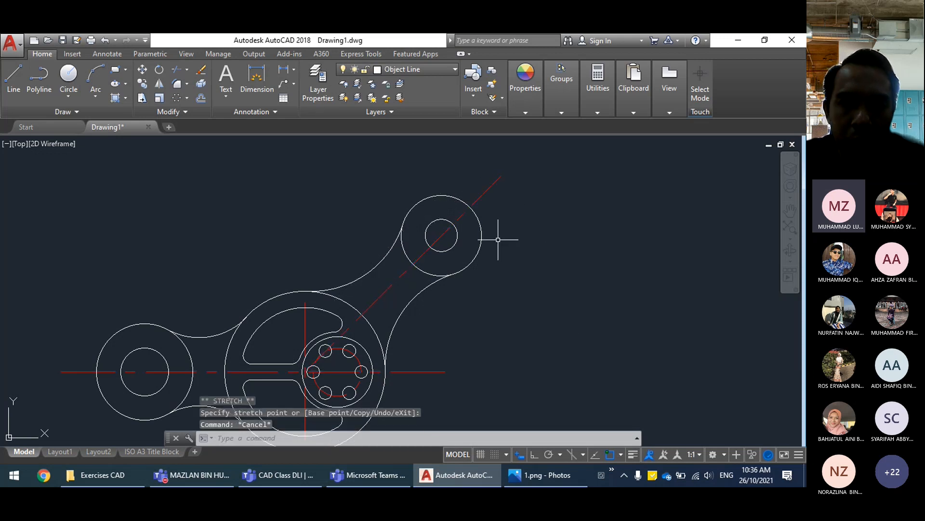
Step: Delete the vertical centre line through the R50 circle
scroll(497, 239, down, 2)
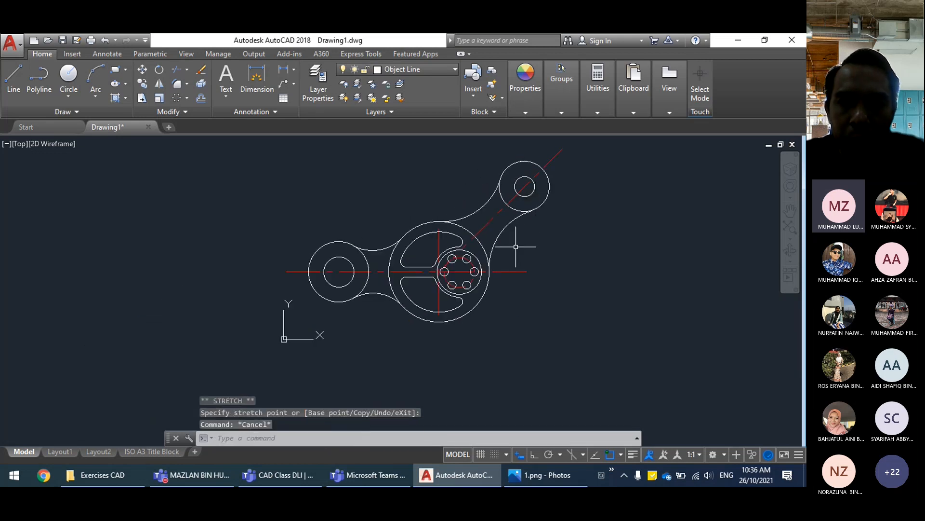
click(439, 239)
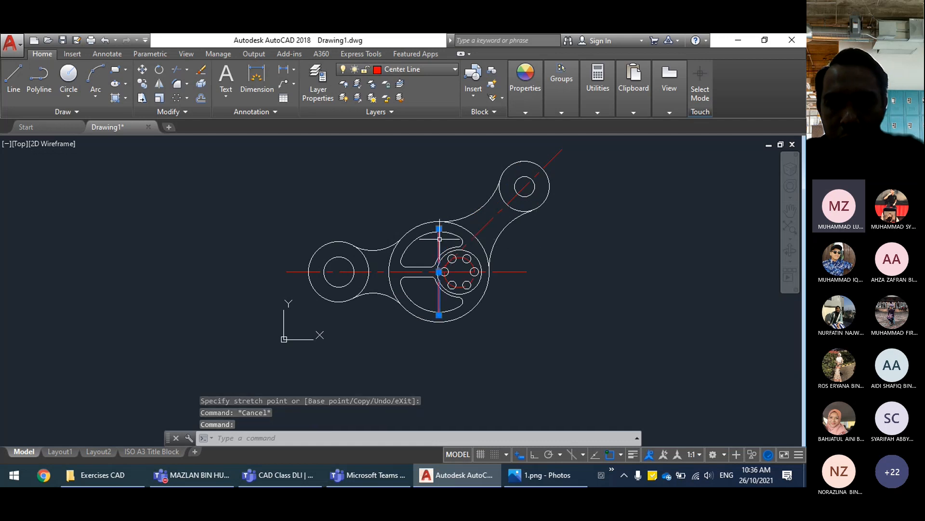
key(Delete)
middle_drag(480, 284, 442, 315)
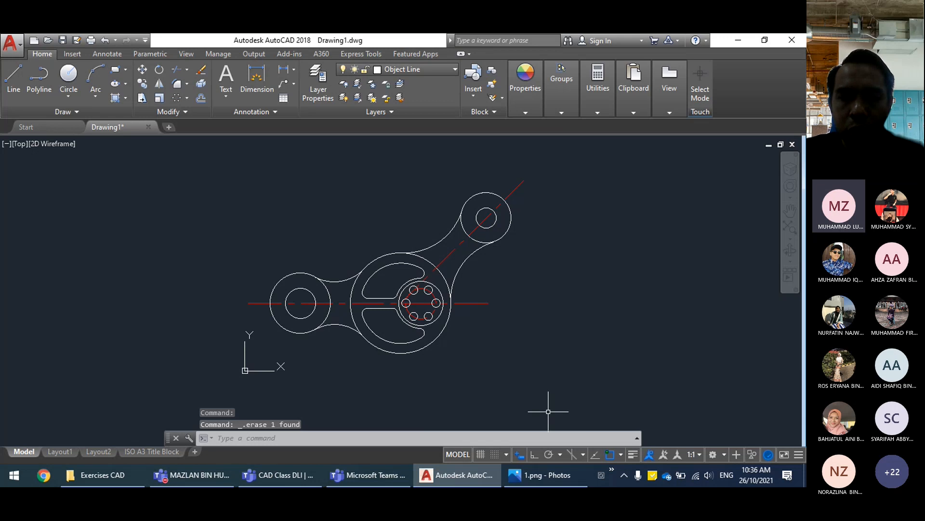
Step: Turn on the lineweight display for the drawing and inspect the line thicknesses
click(633, 454)
scroll(443, 251, up, 4)
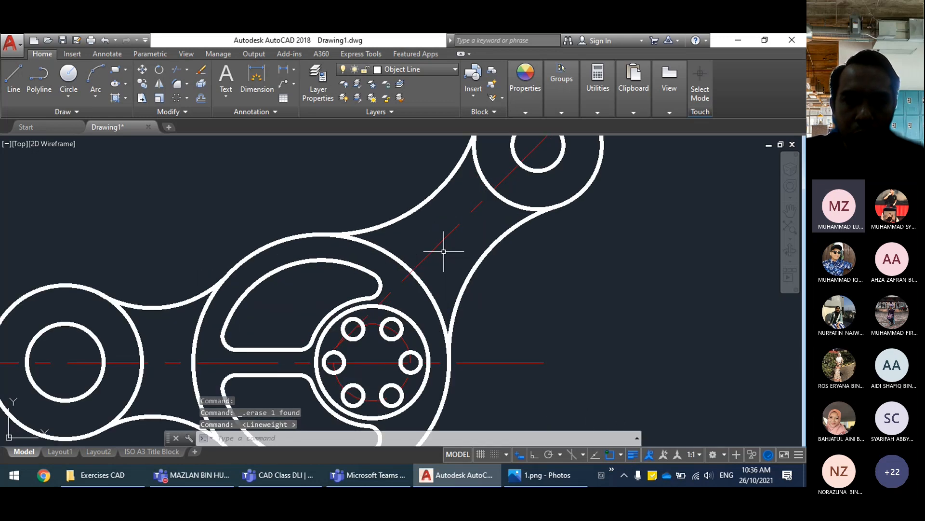
scroll(464, 254, down, 2)
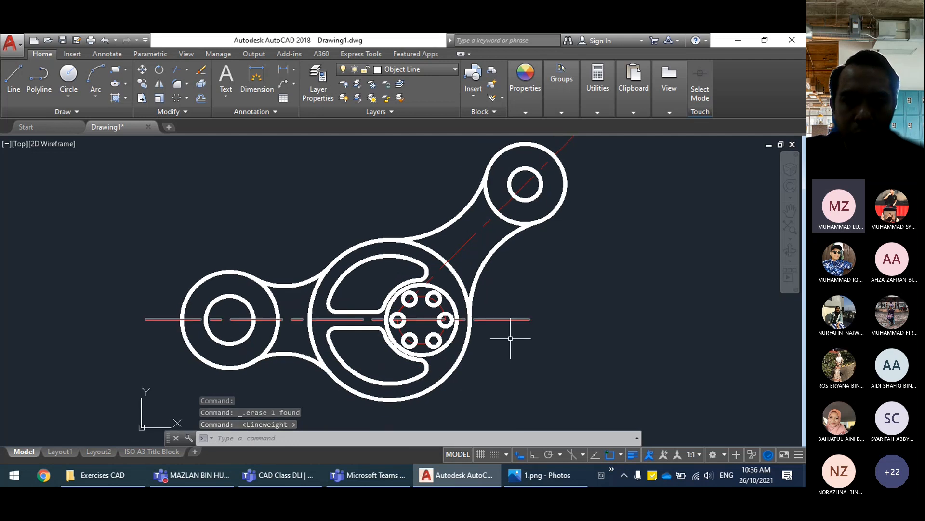
Step: Compare the whole drawing with the 1.png reference and return to AutoCAD
click(546, 475)
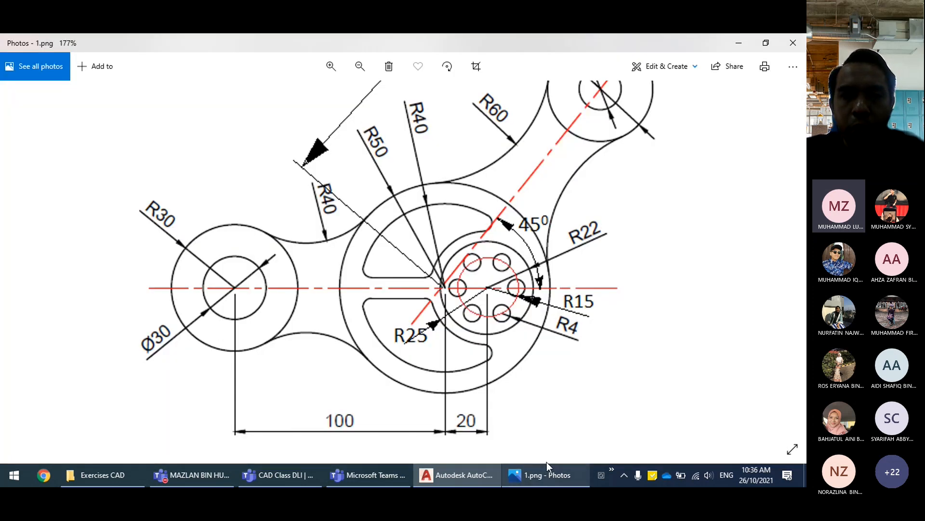
scroll(530, 227, up, 3)
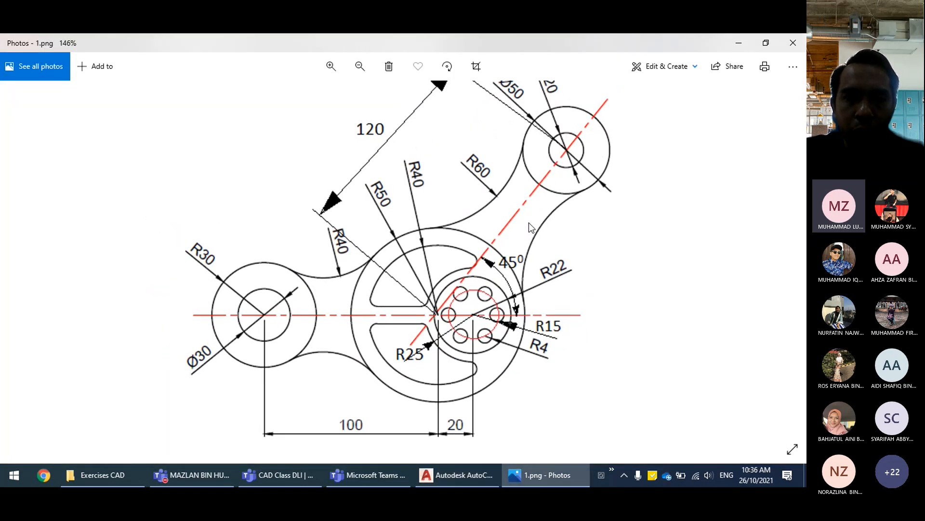
scroll(529, 222, down, 1)
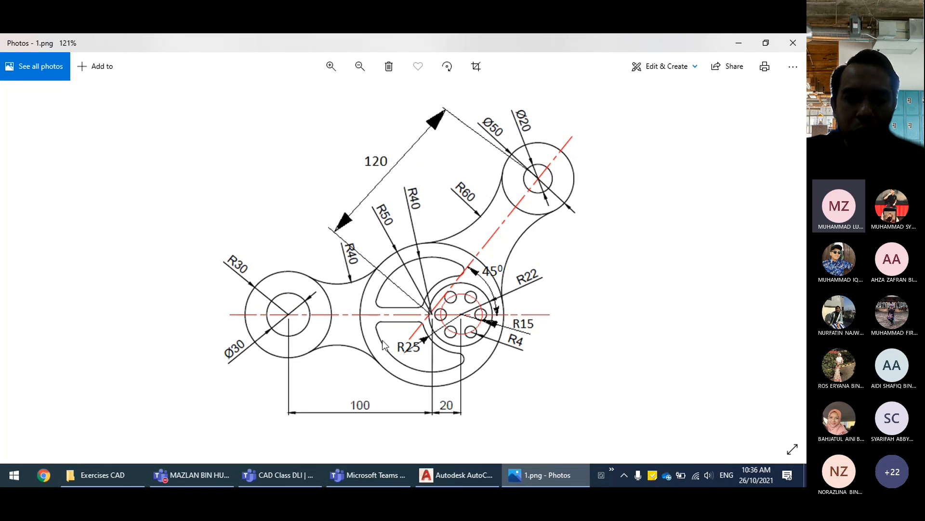
click(551, 479)
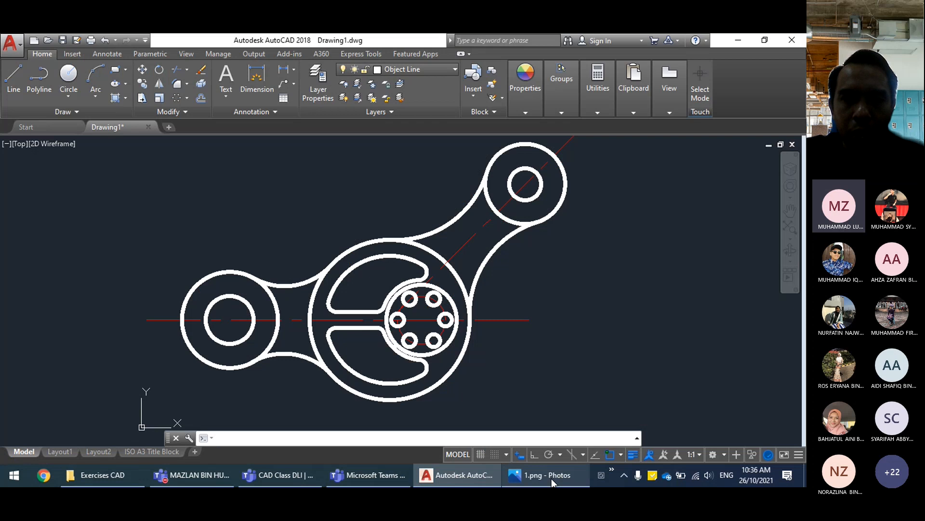
click(551, 478)
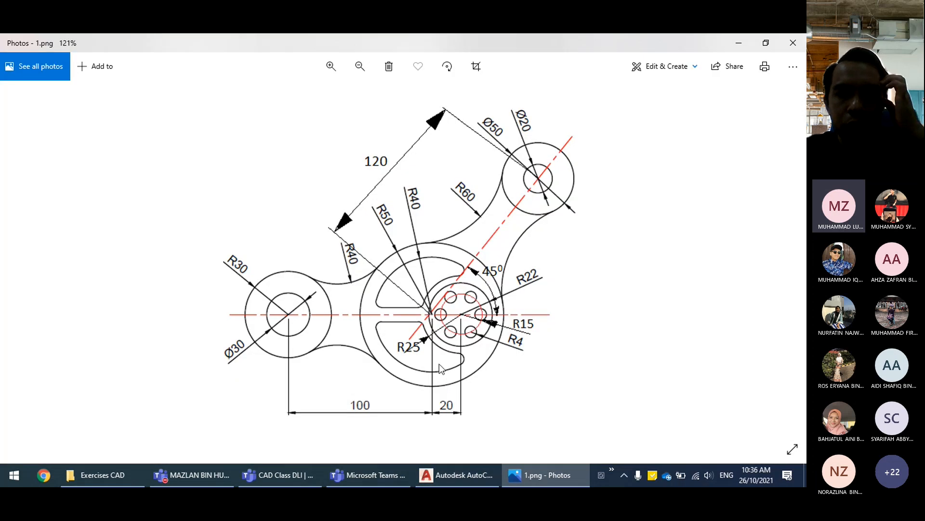
click(527, 475)
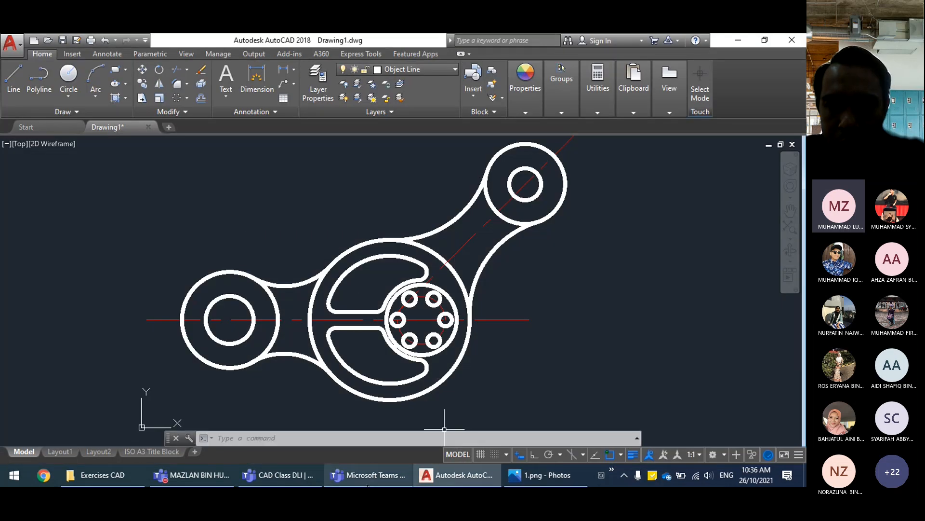
Step: Switch to the CAD Class DLI meeting in Microsoft Teams, maximize its window and show the participants list
mouse_move(367, 484)
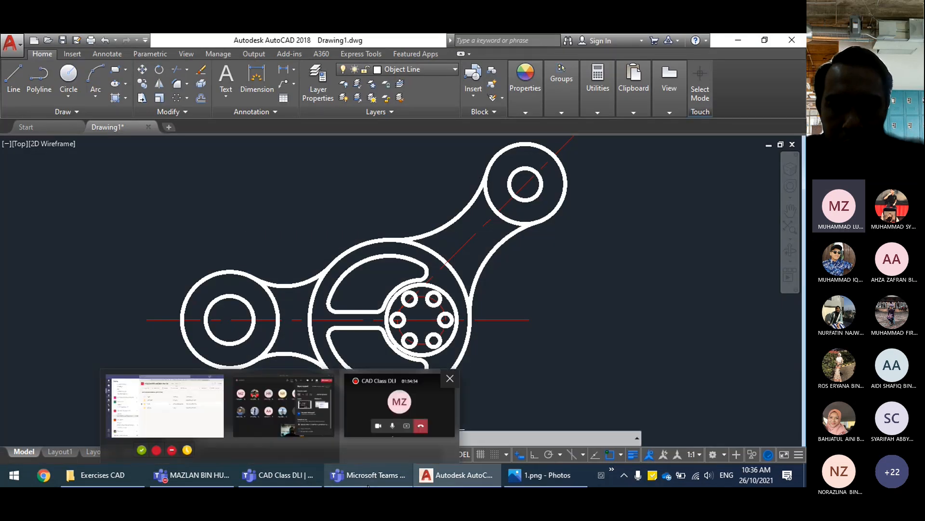
click(281, 476)
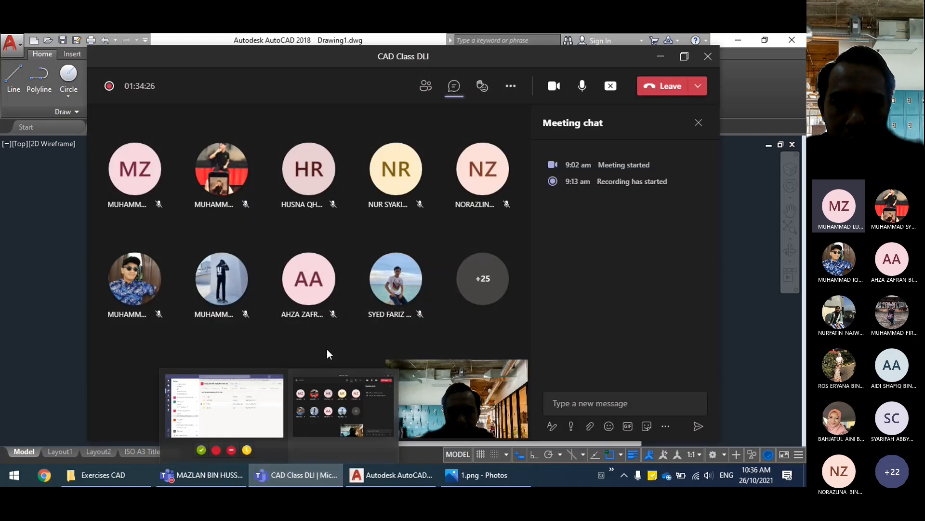
click(681, 58)
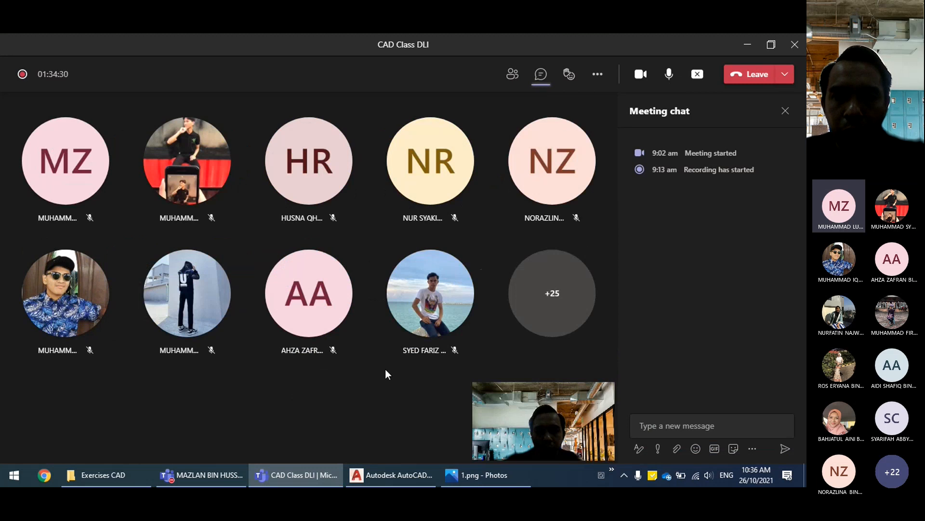
click(513, 82)
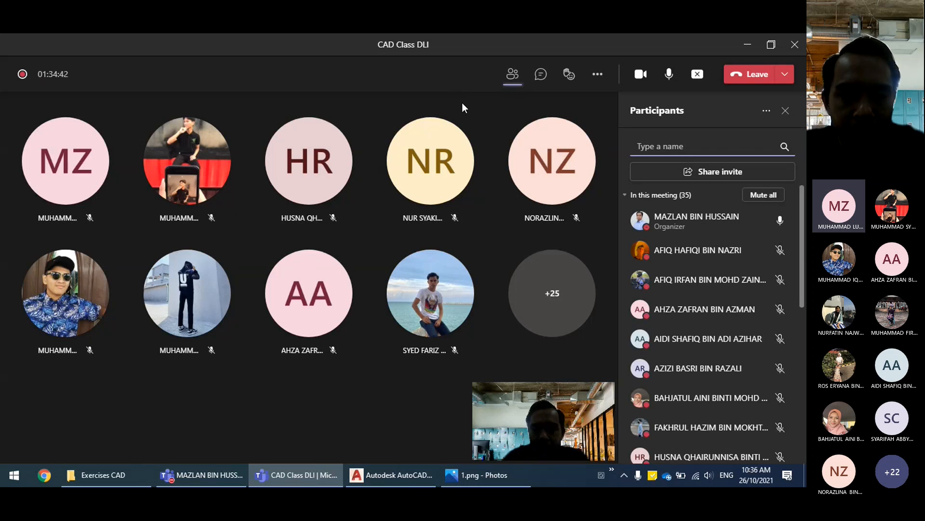
Step: Look at the finished part in AutoCAD again and switch back to the CAD Class DLI meeting in Teams
mouse_move(449, 146)
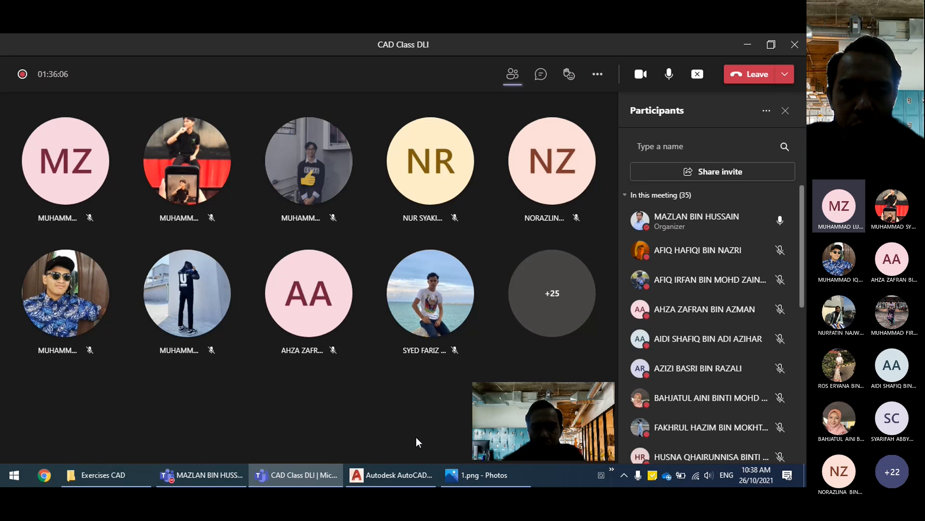
click(401, 473)
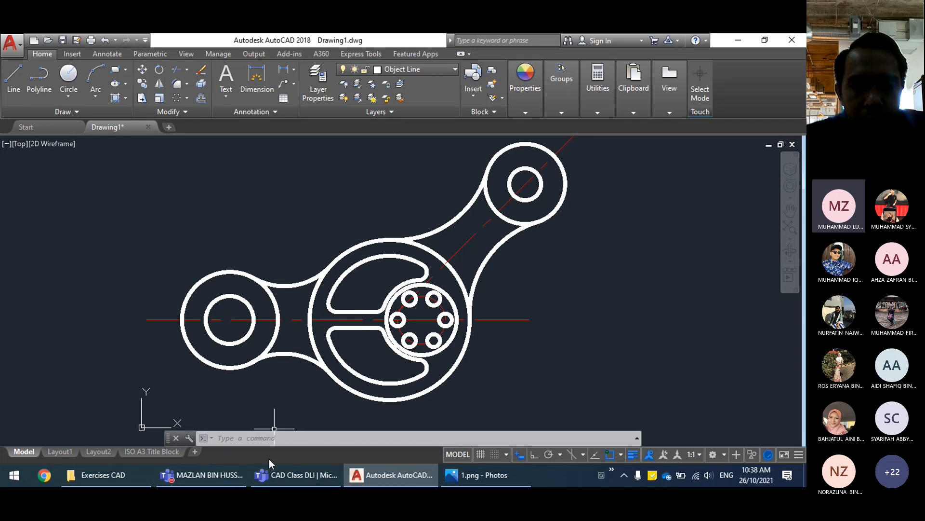
mouse_move(278, 479)
click(320, 424)
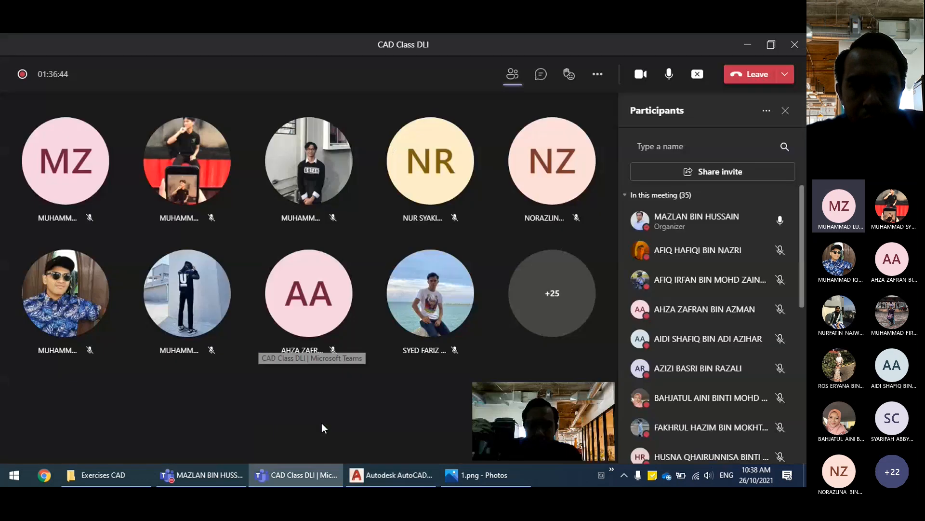